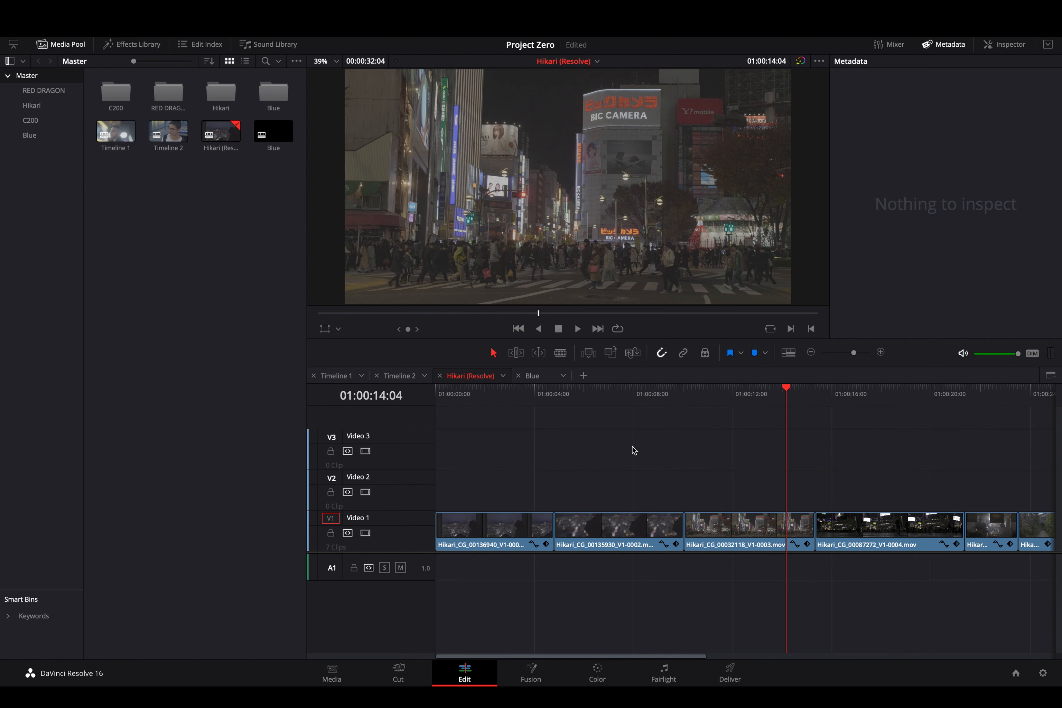
click(633, 402)
drag(633, 406, 605, 408)
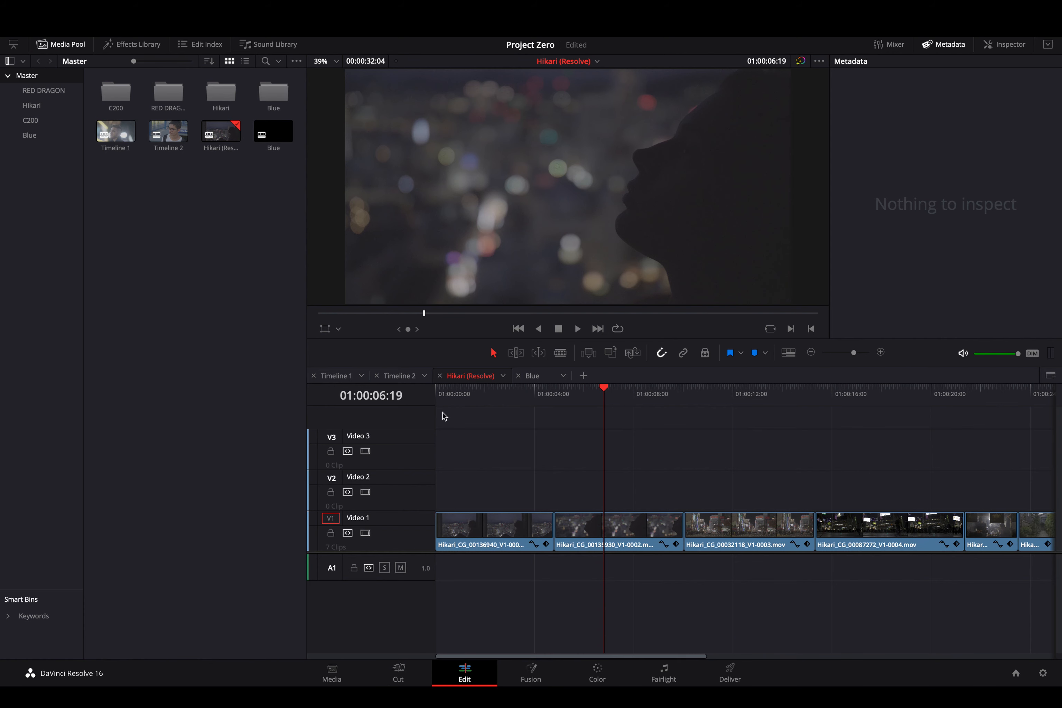
Step: Hide the Fusion and Cut pages from the page navigation and set it to show icons only
click(462, 38)
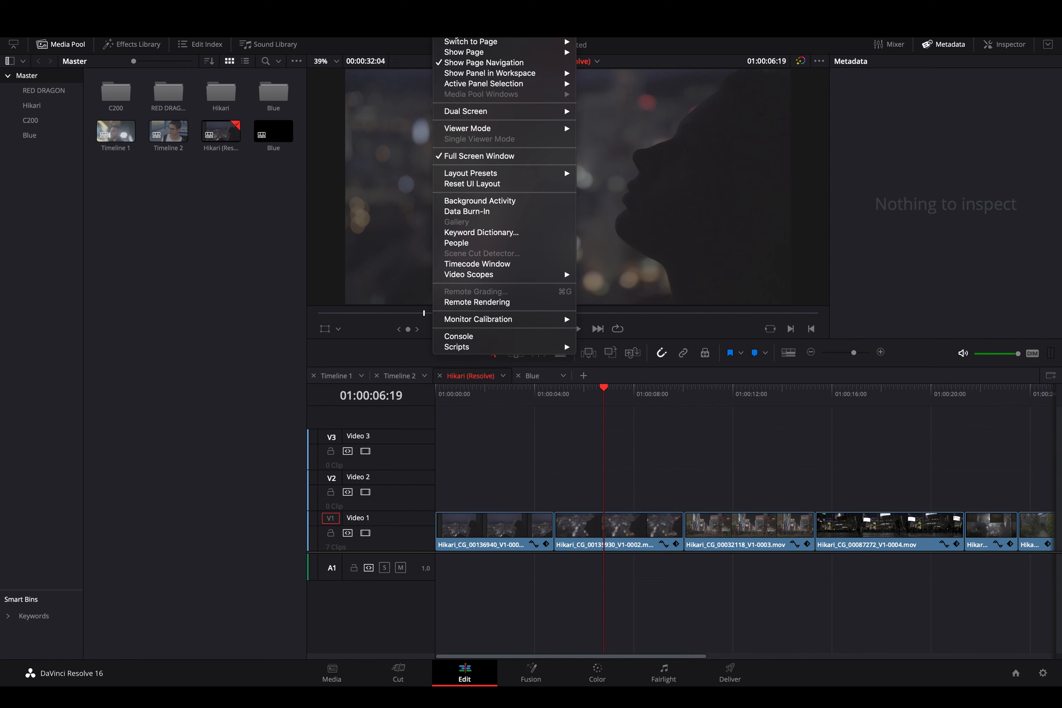
mouse_move(516, 55)
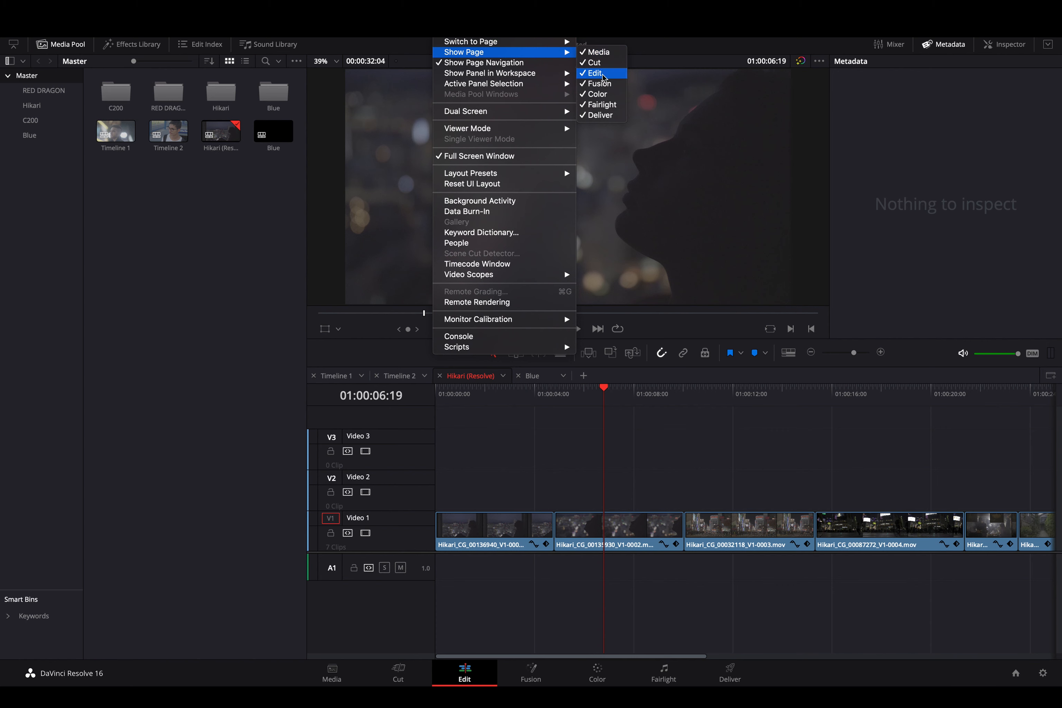
click(605, 85)
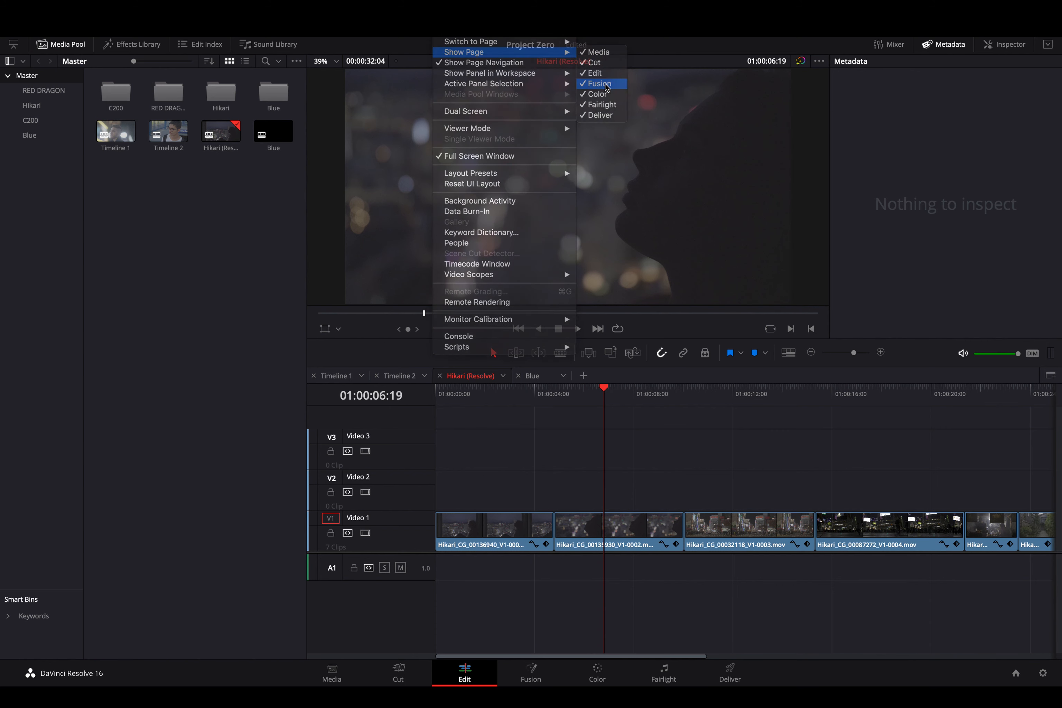
click(462, 38)
mouse_move(494, 56)
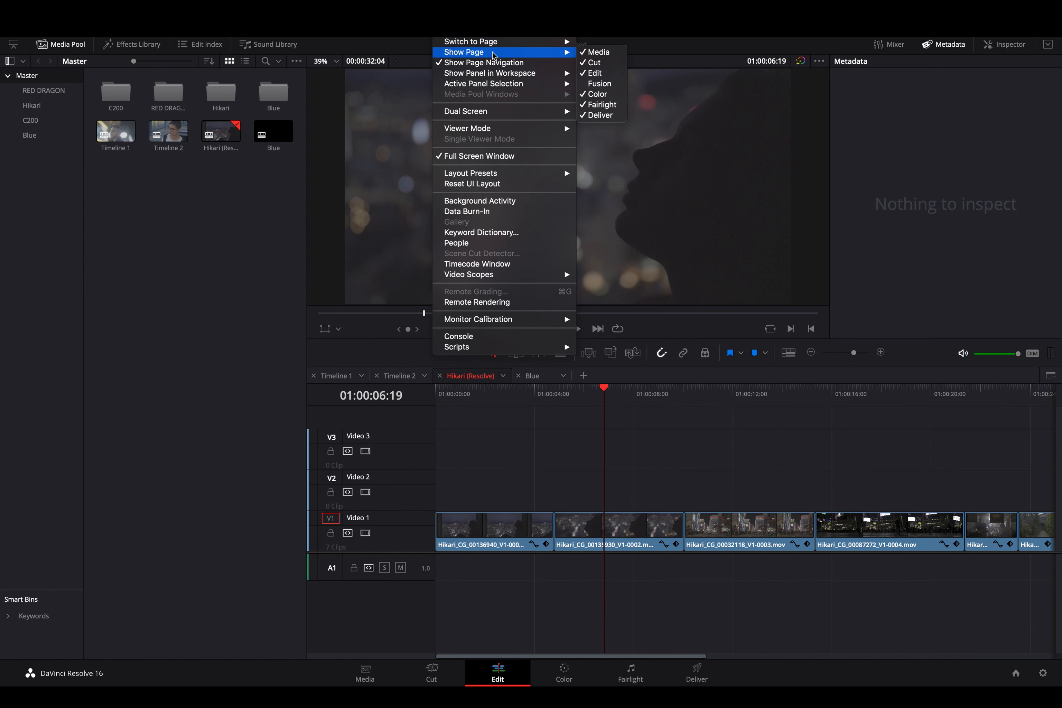
click(603, 64)
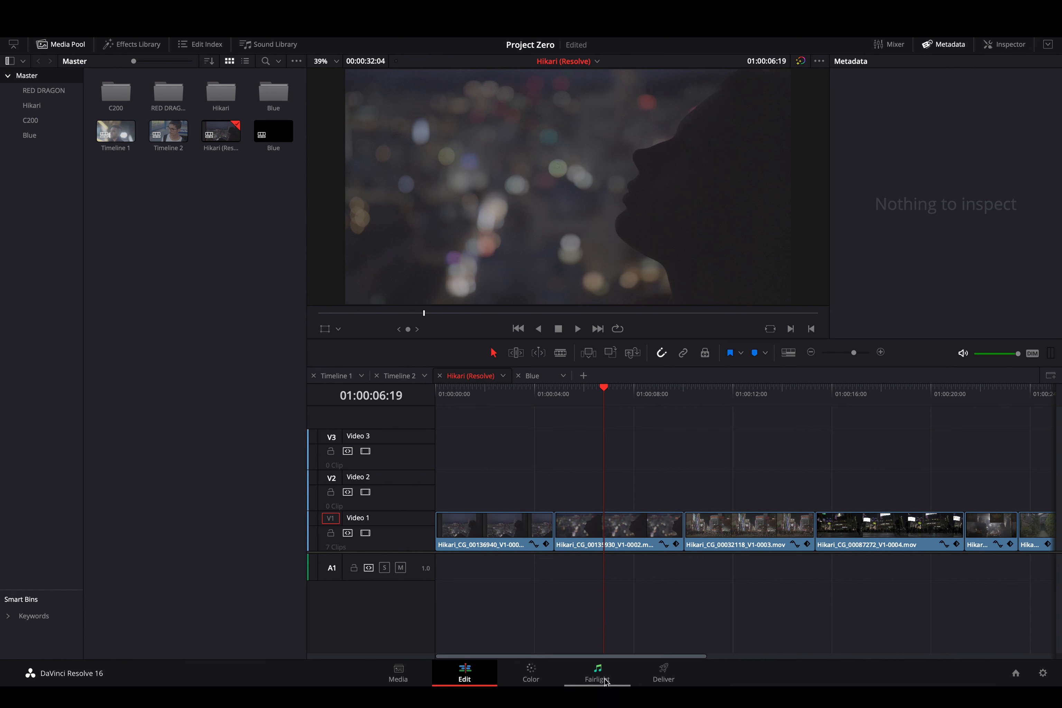
right_click(736, 681)
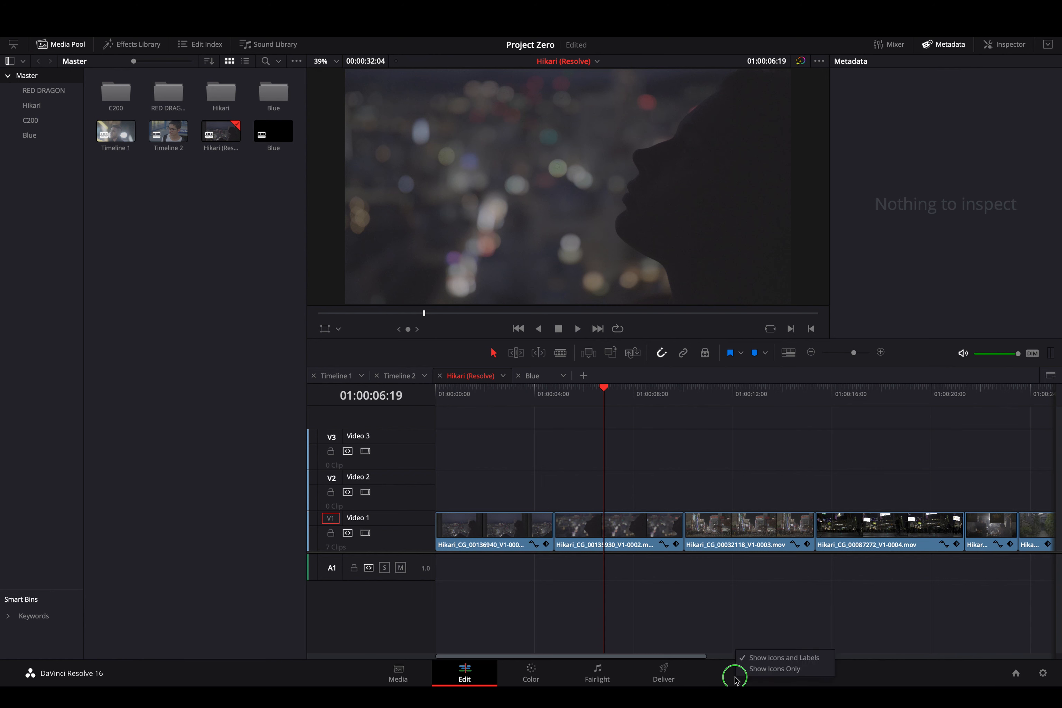
click(765, 672)
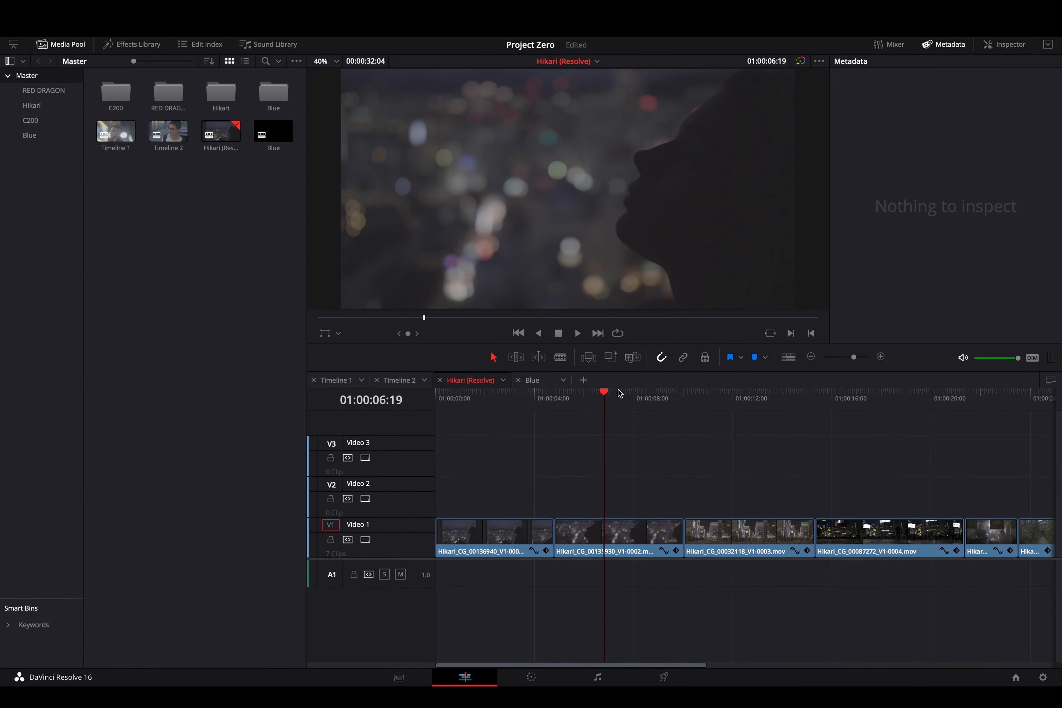
Step: Combine the second, third and fourth clips on Video 1 into a new compound clip with the default name
drag(619, 393, 602, 398)
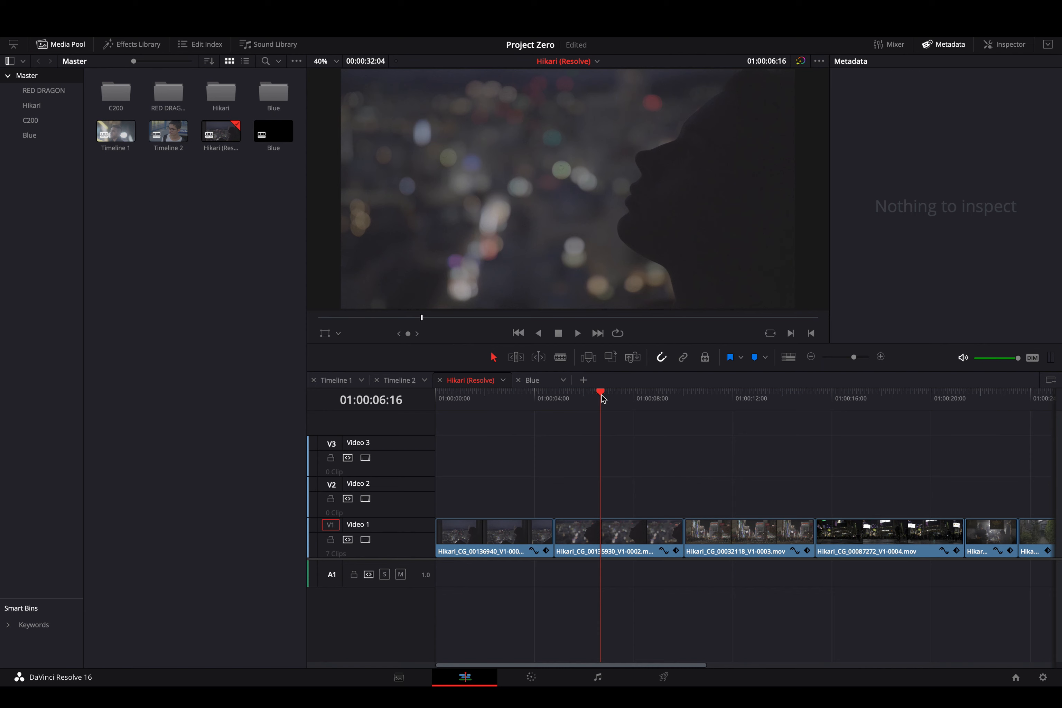
drag(602, 398, 635, 466)
click(647, 531)
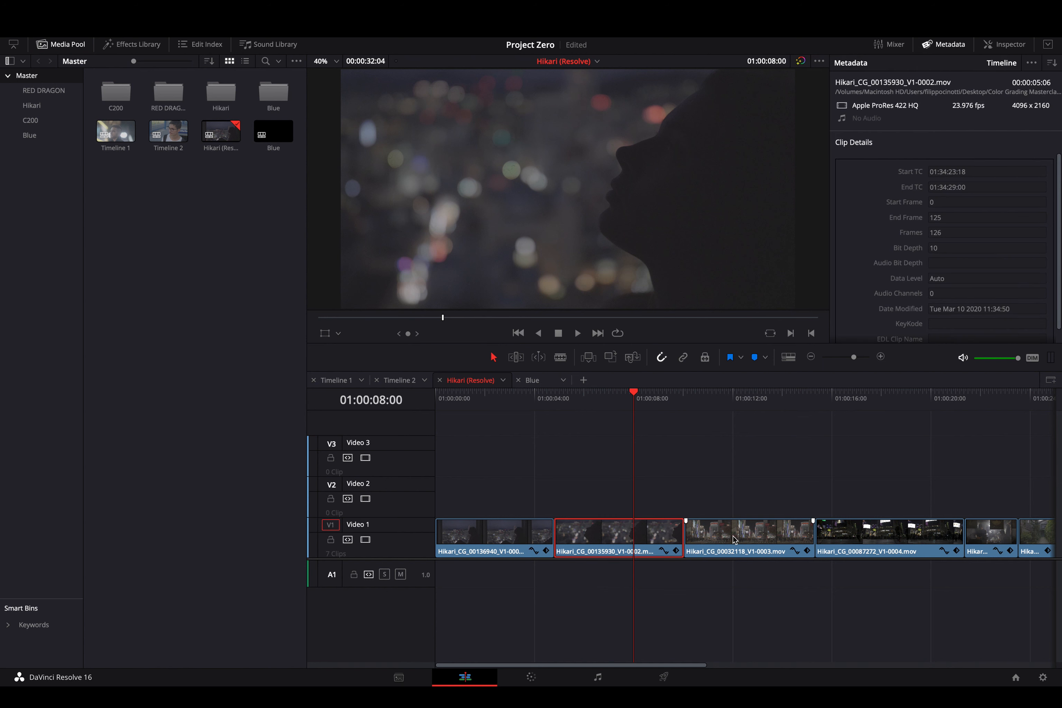
click(736, 539)
click(874, 544)
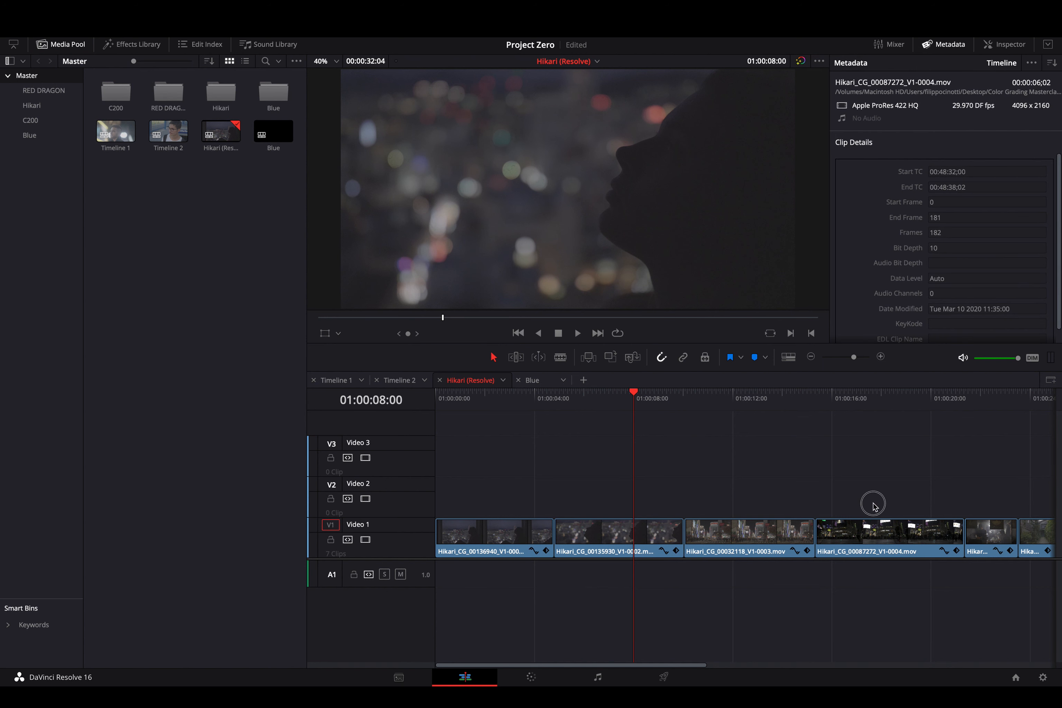
drag(873, 504, 649, 556)
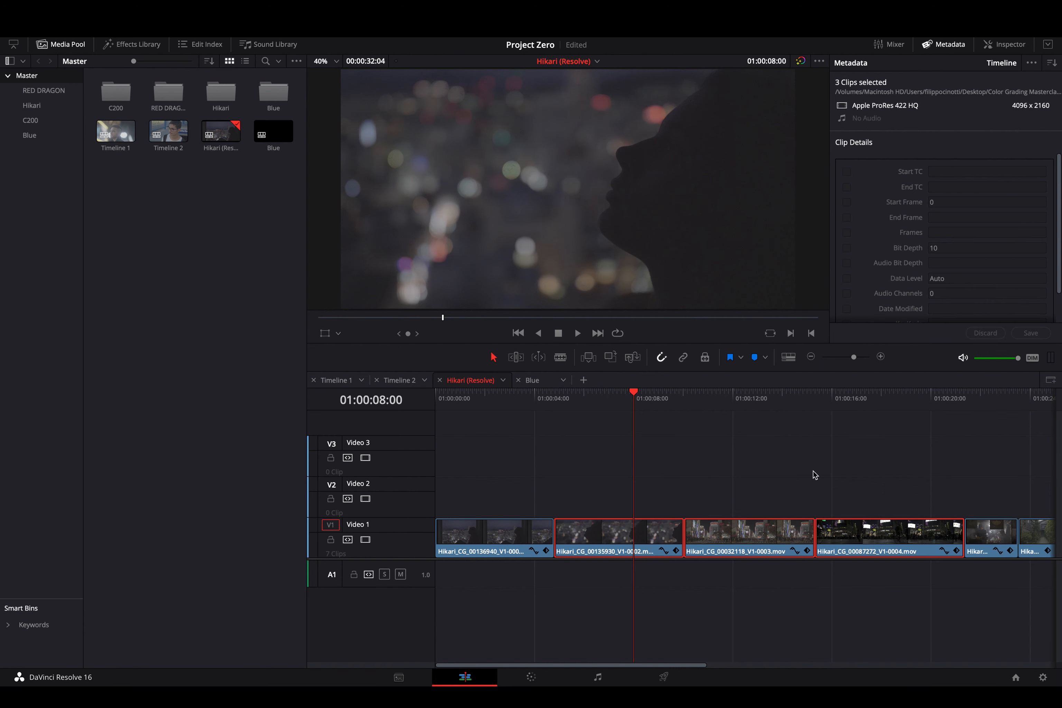
right_click(656, 525)
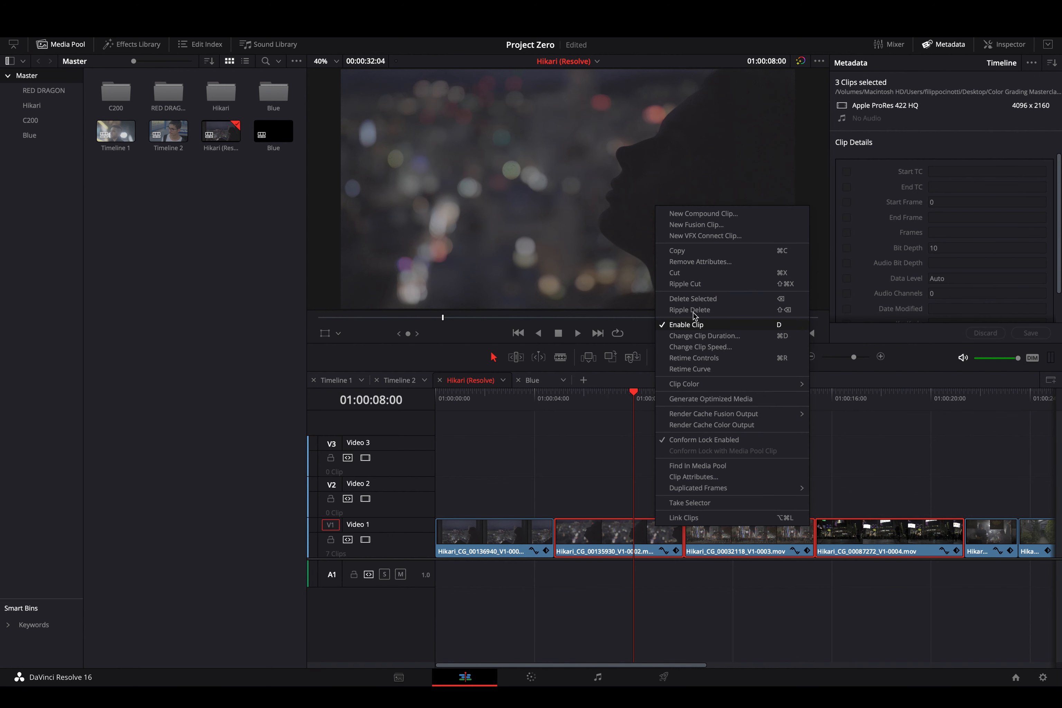
click(738, 213)
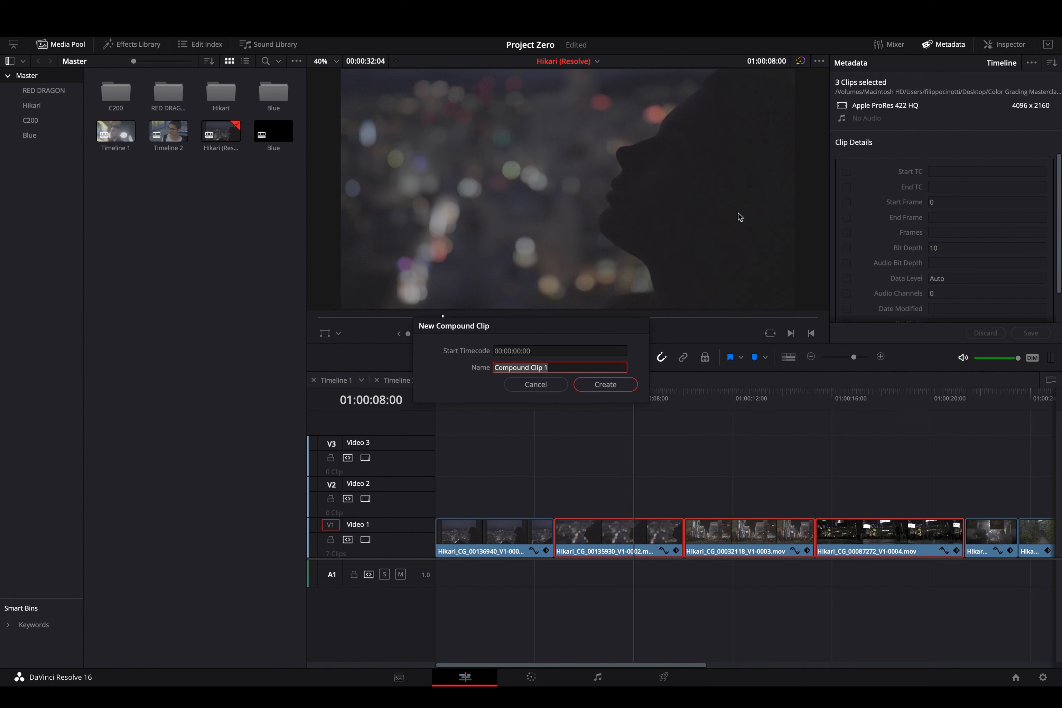
key(Return)
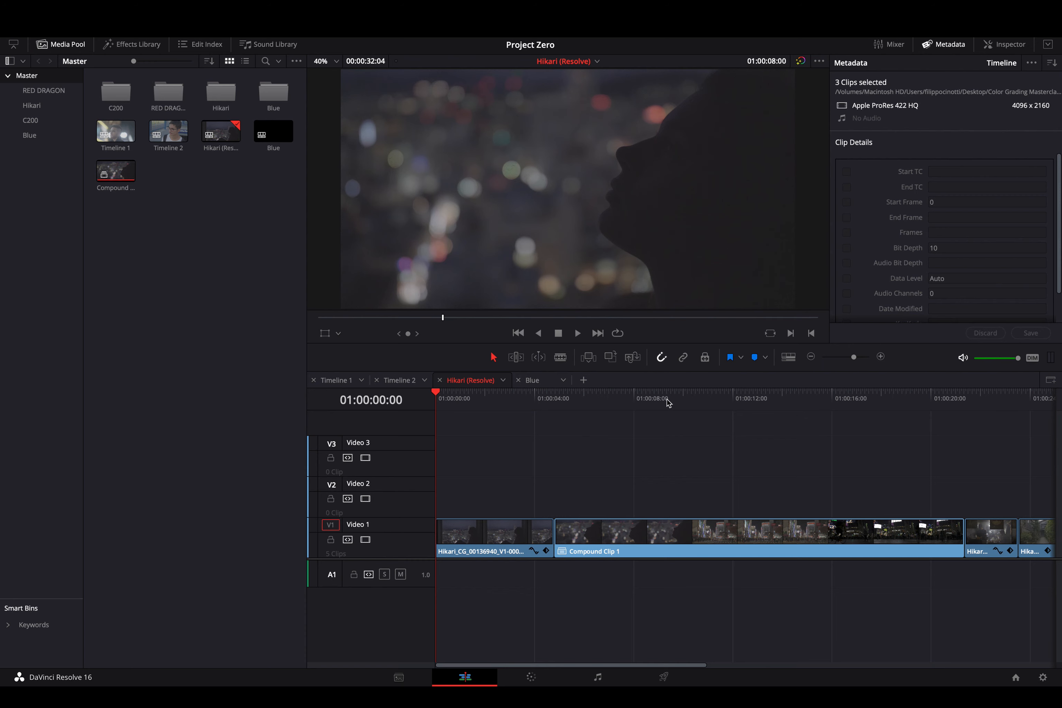
Step: Select the compound clip on the timeline and scrub through it on the Color page
drag(667, 401, 653, 430)
click(677, 532)
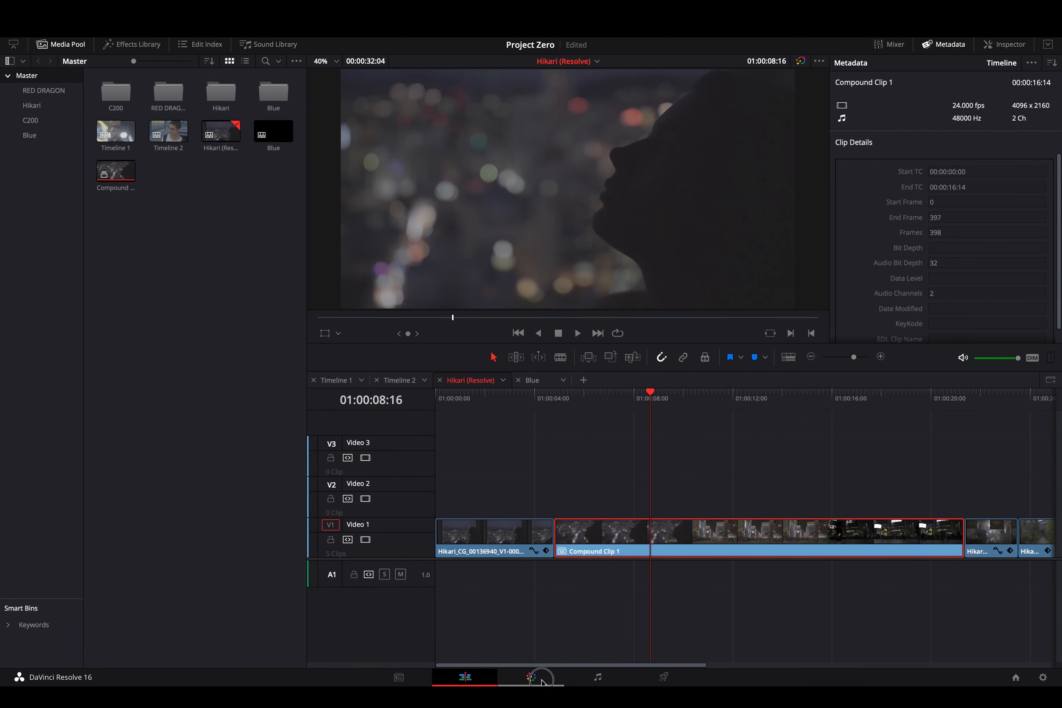
click(541, 681)
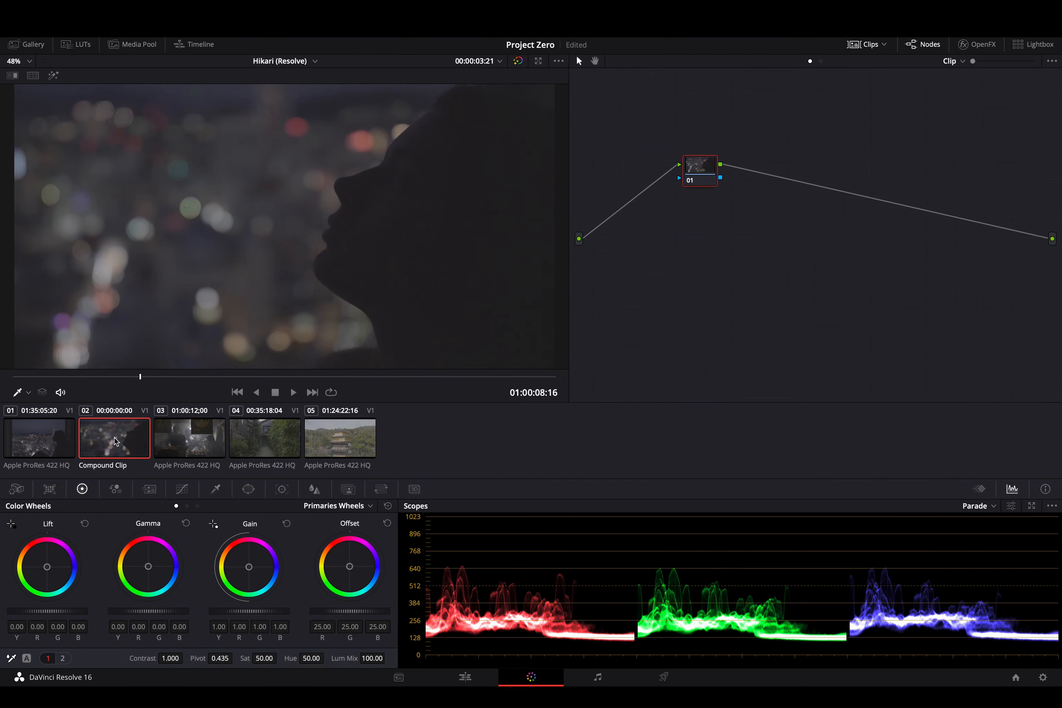
mouse_move(139, 376)
mouse_down()
mouse_move(455, 379)
mouse_move(155, 377)
mouse_up()
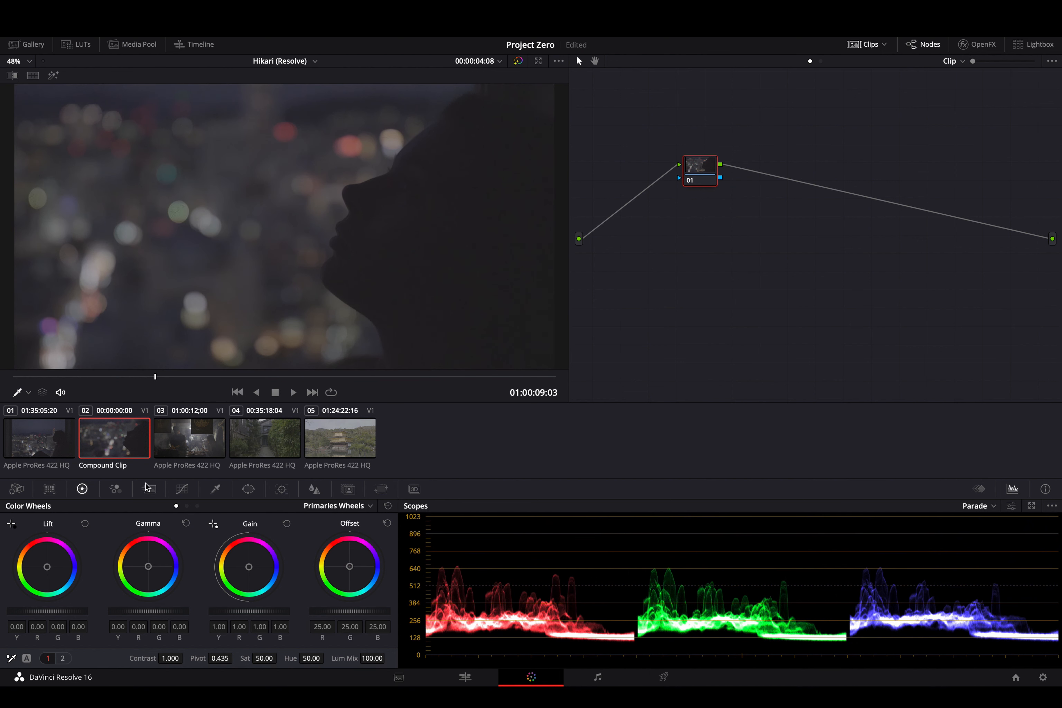
Step: Undo the compound clip creation on the Edit page and return to the Color page
click(465, 679)
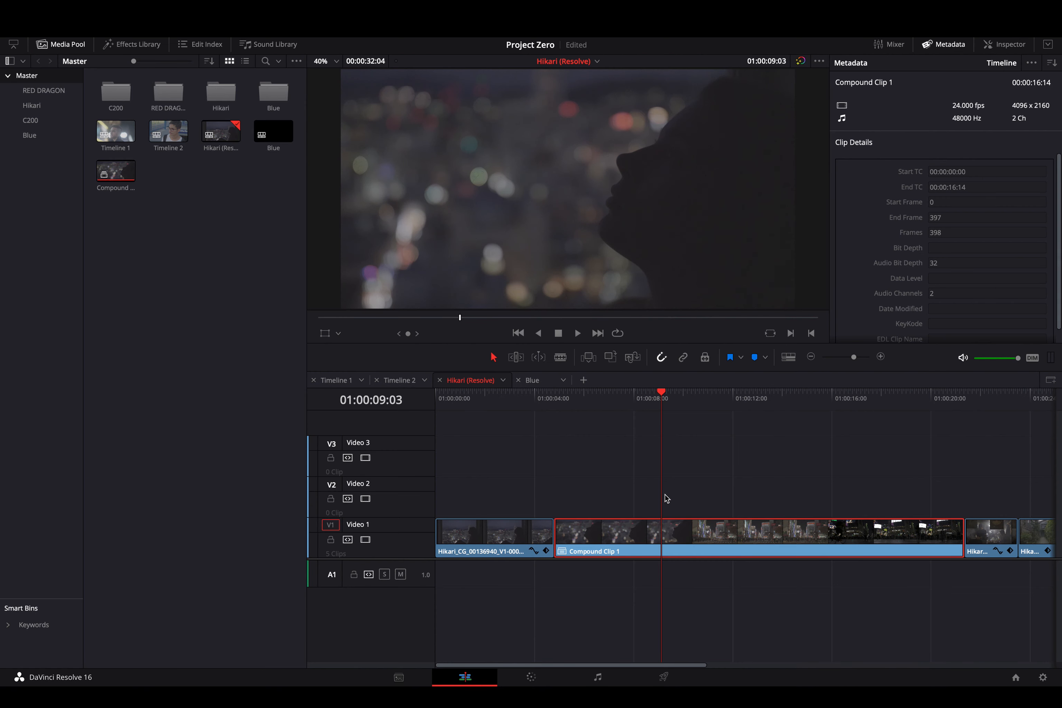
key(ctrl+z)
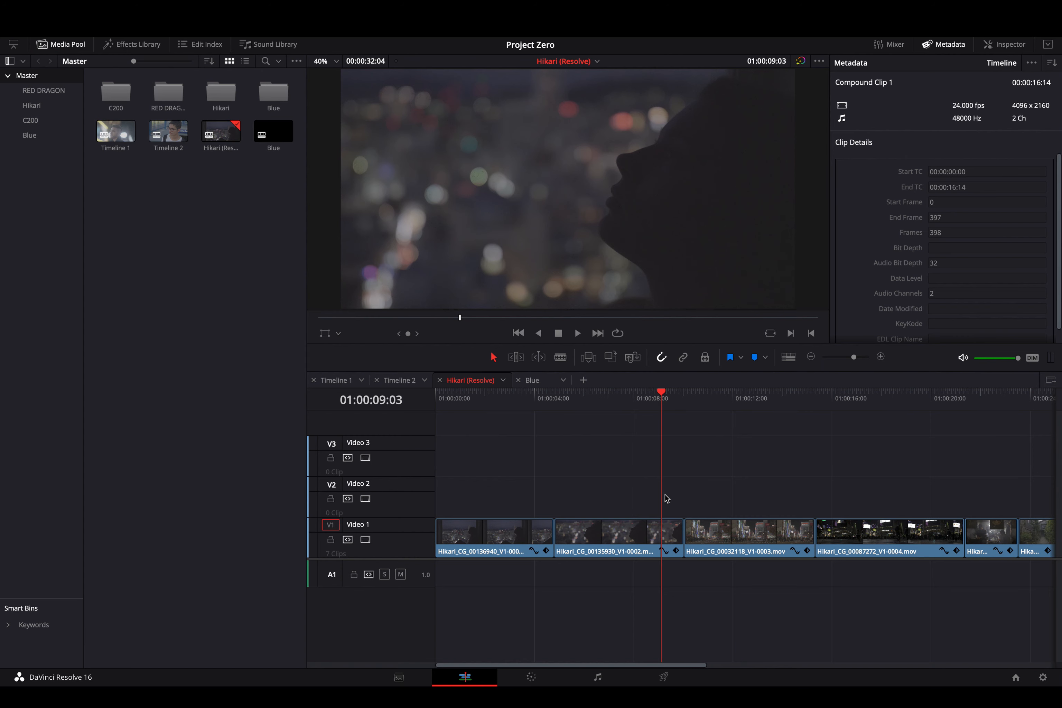
click(538, 676)
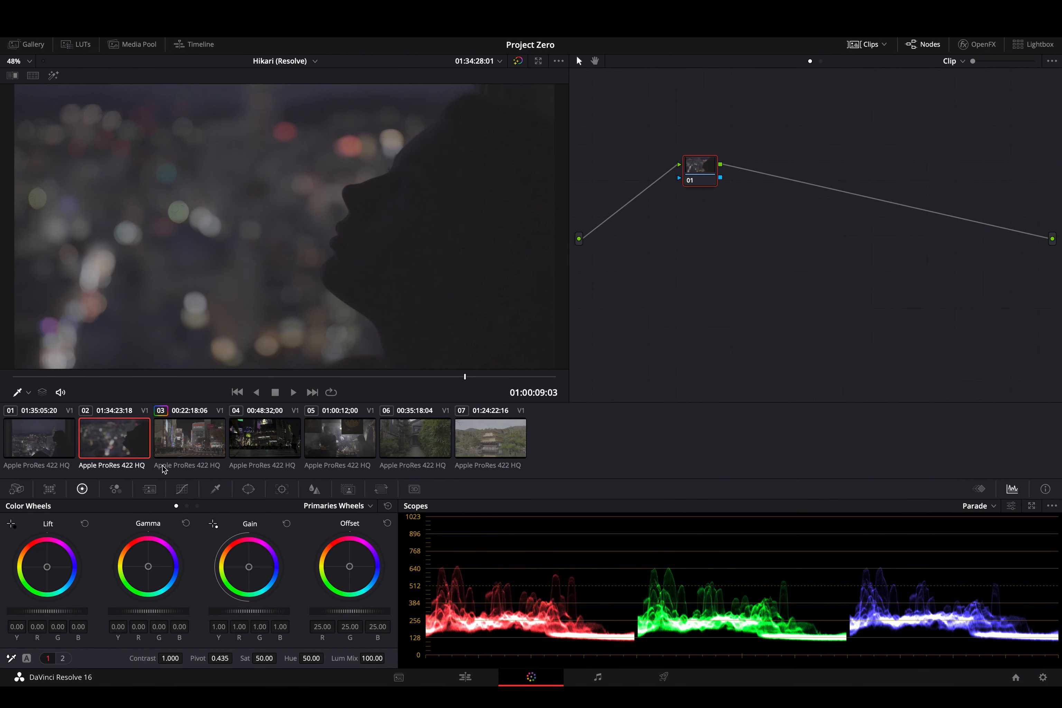
Step: Play the timeline from the first clip and switch loop playback on and off again
click(59, 447)
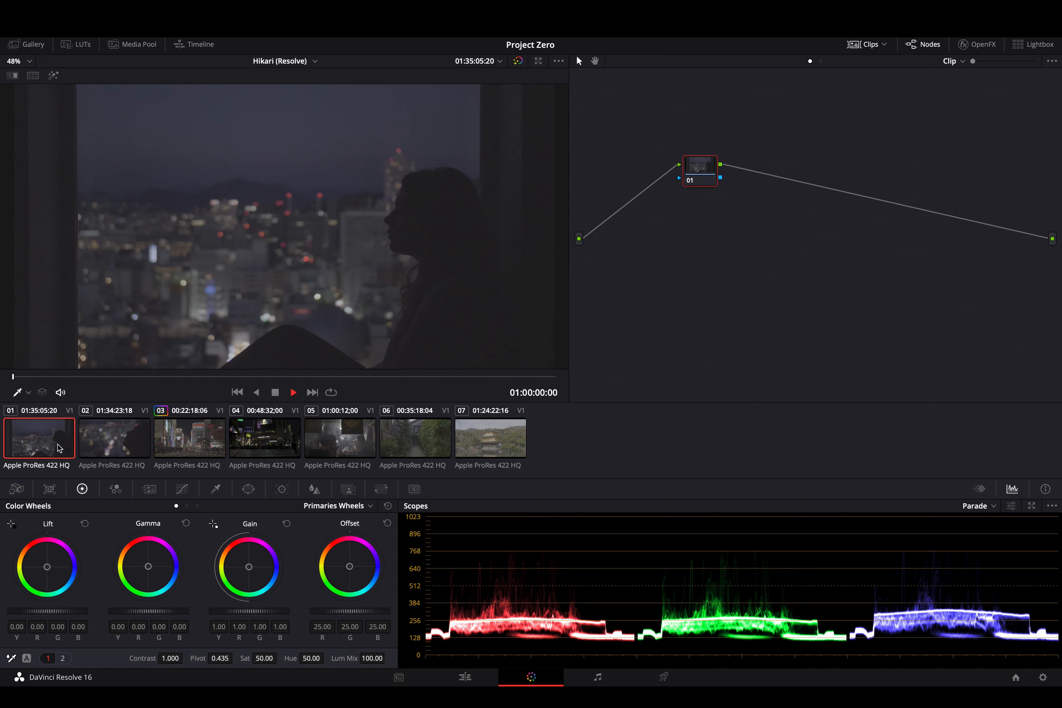
key(space)
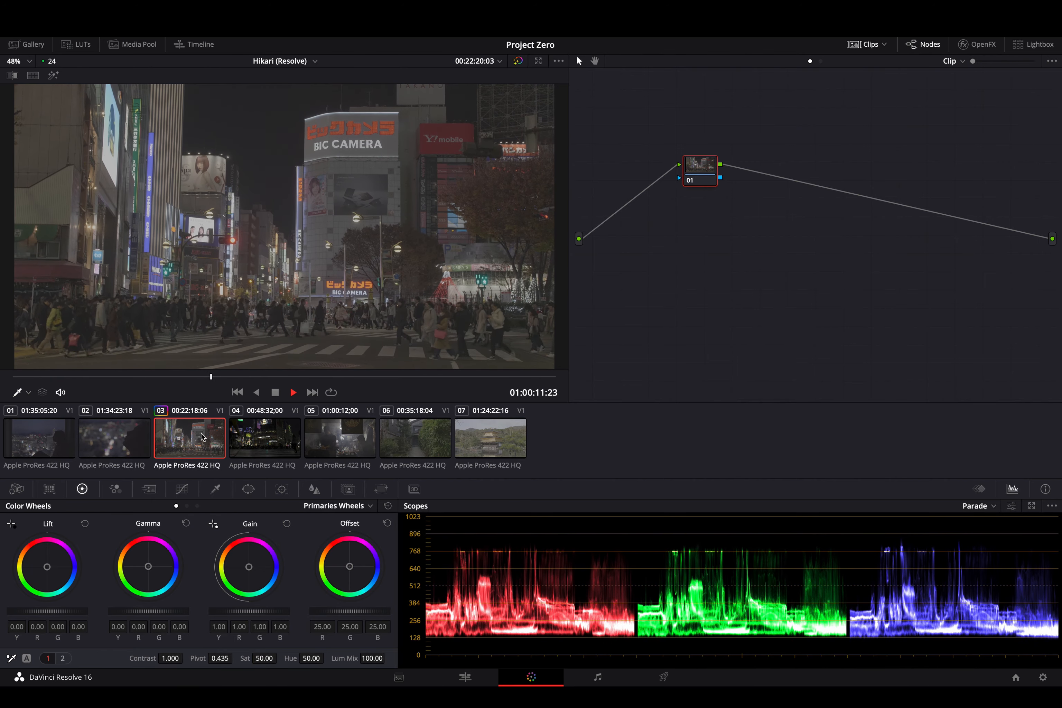
click(331, 394)
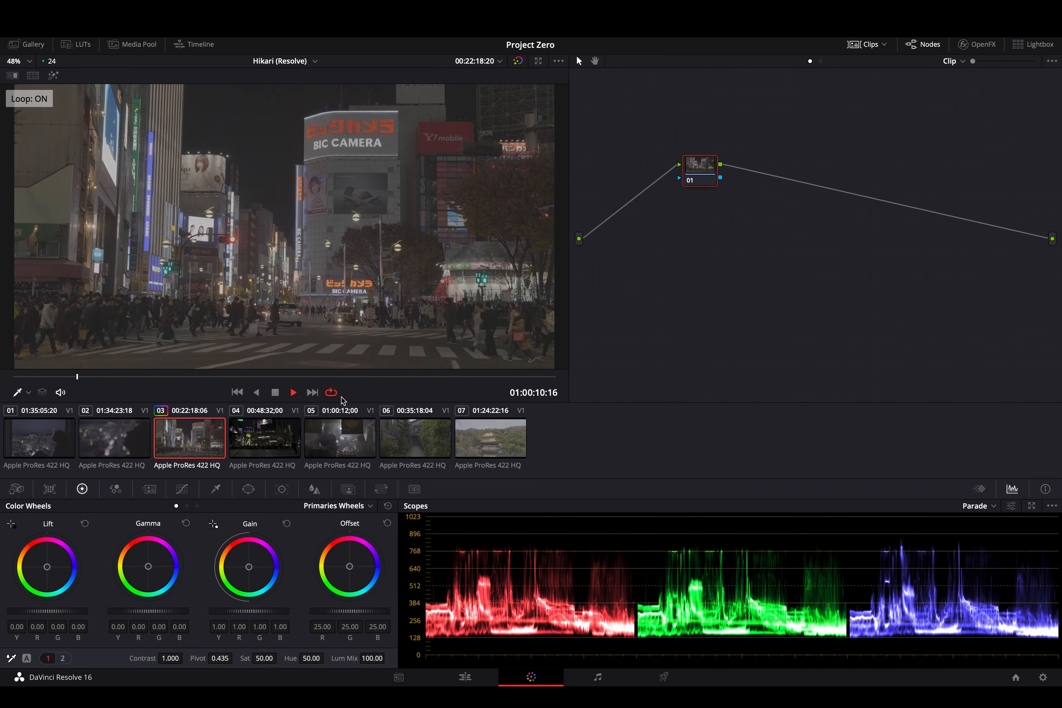
click(331, 394)
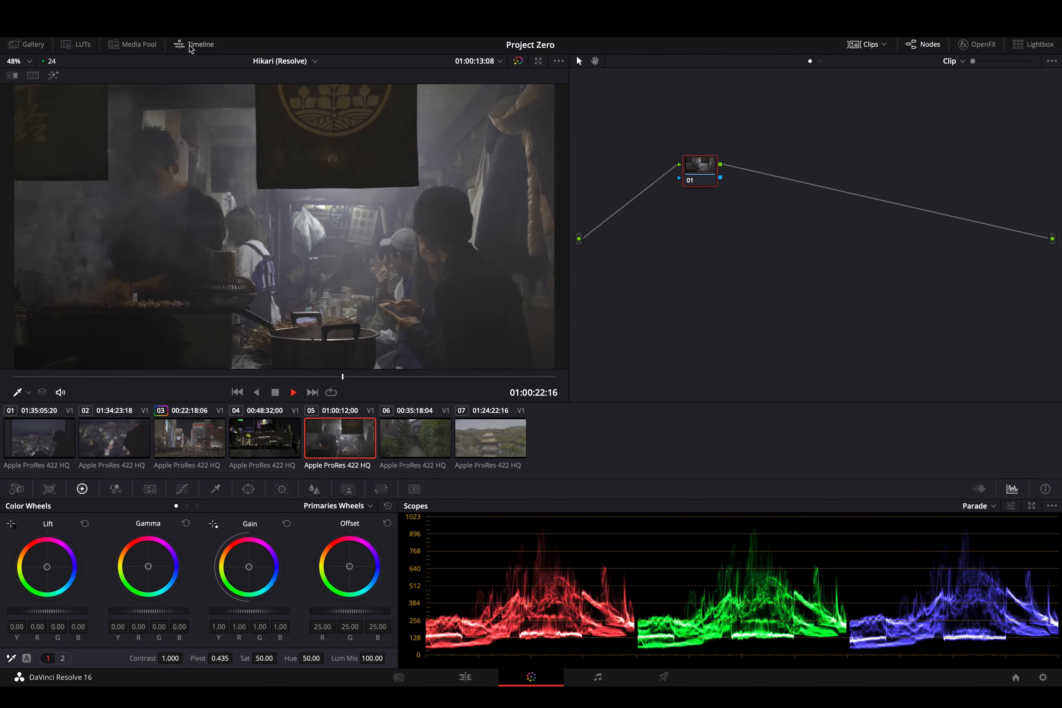
Step: Show the mini timeline on the Color page and stop playback
click(179, 44)
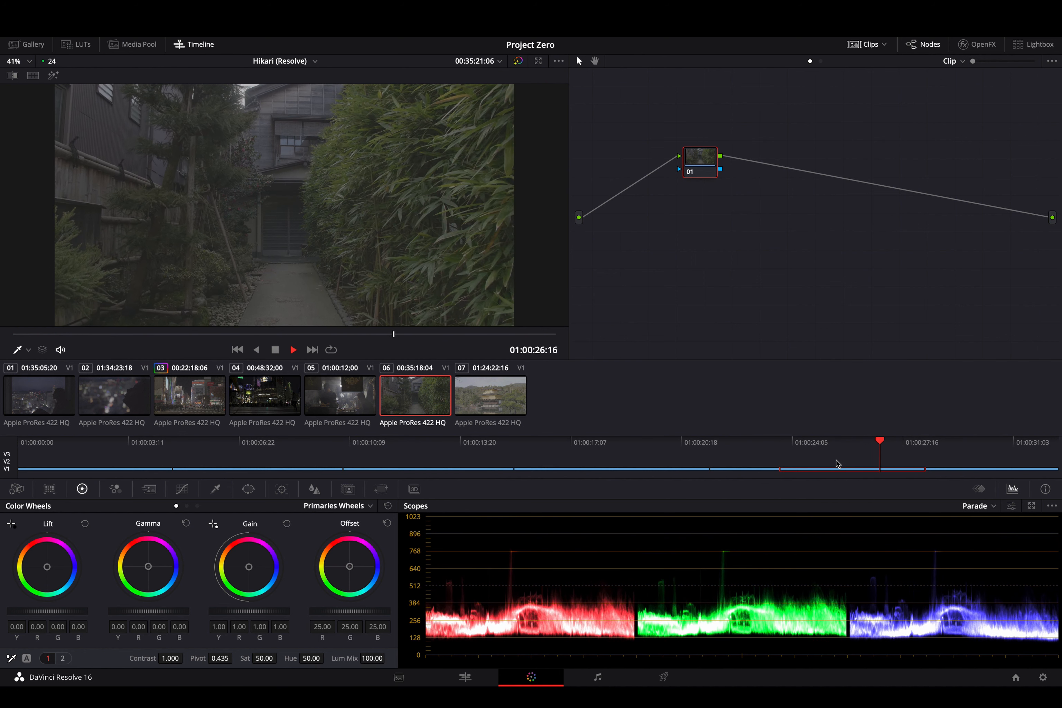
key(space)
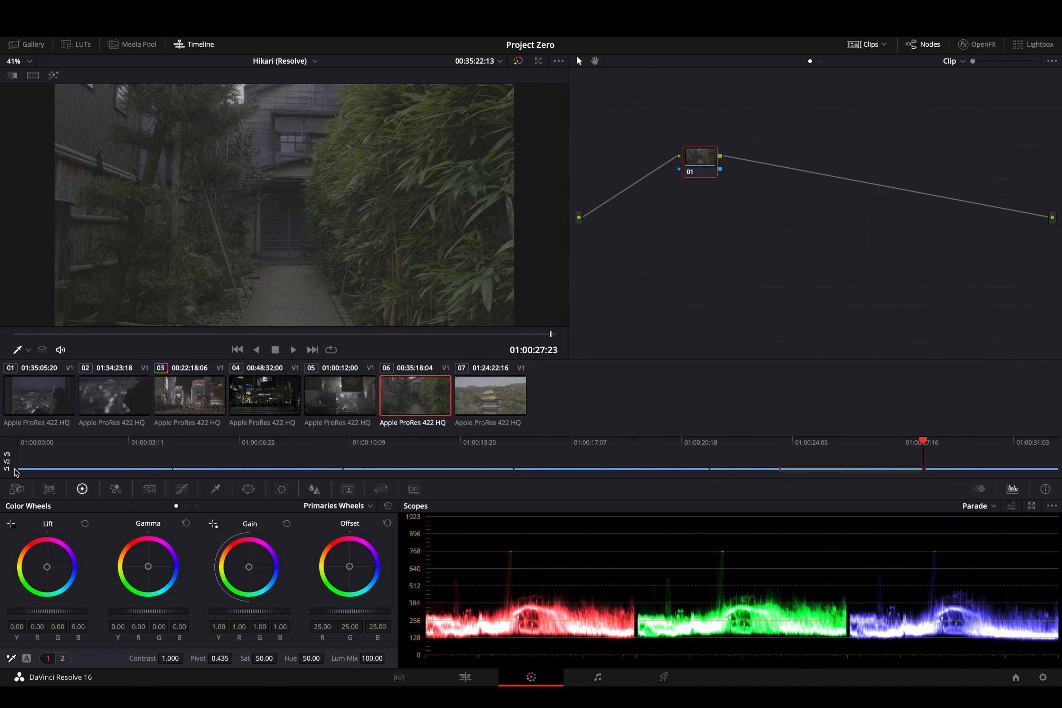
Step: On the Edit page, move the third clip up to Video 2 and the fourth clip up to Video 3
click(459, 681)
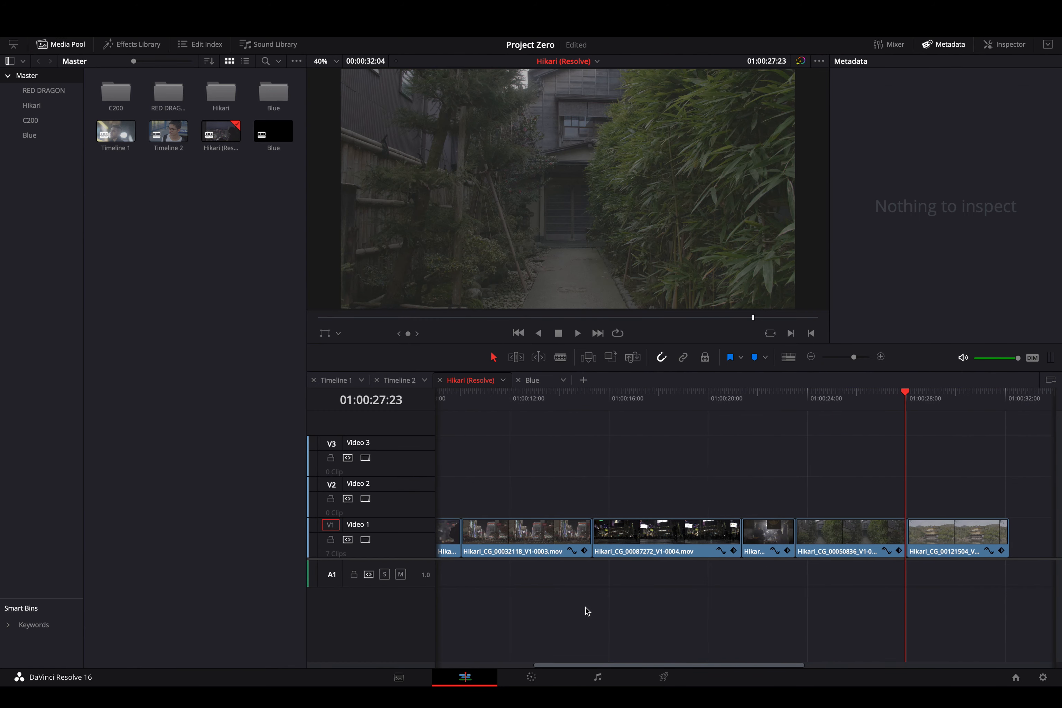
scroll(589, 612, left, 5)
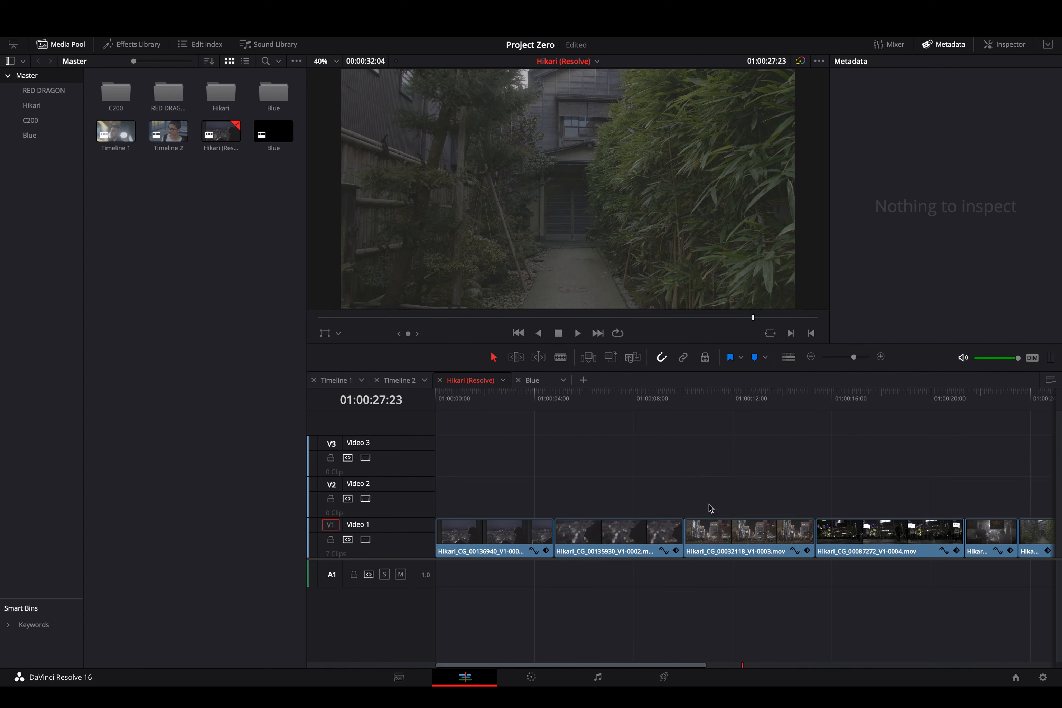
scroll(711, 508, right, 3)
drag(702, 538, 707, 514)
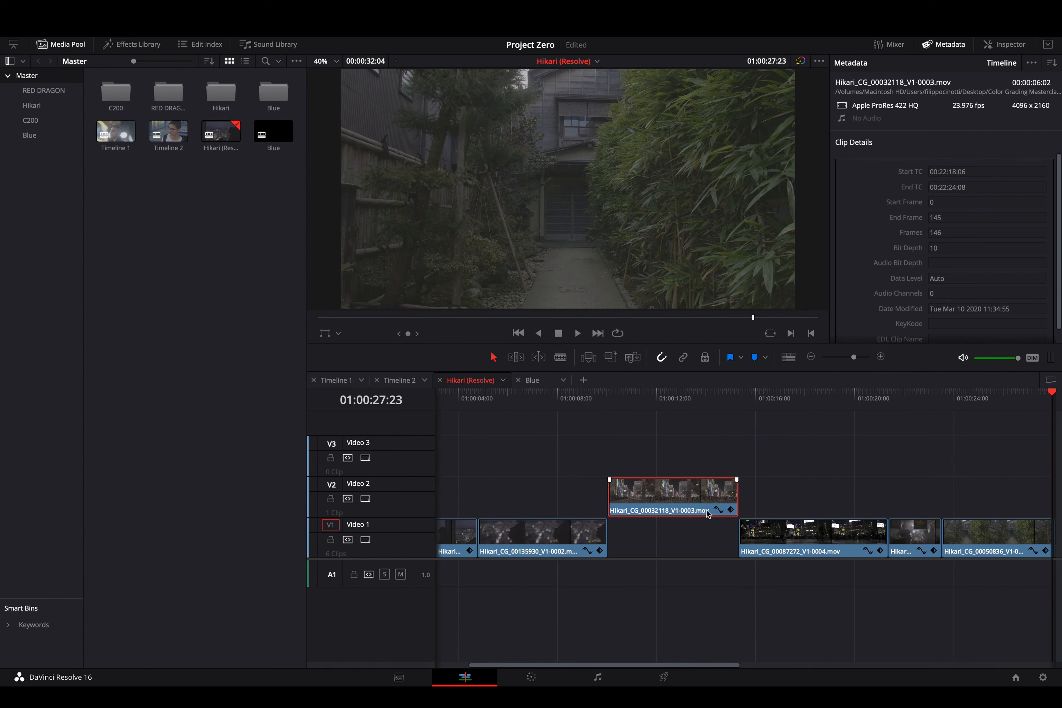
drag(777, 538, 765, 462)
Step: View the stacked tracks on the Color page's mini timeline, selecting the third, fourth and second clips
click(529, 677)
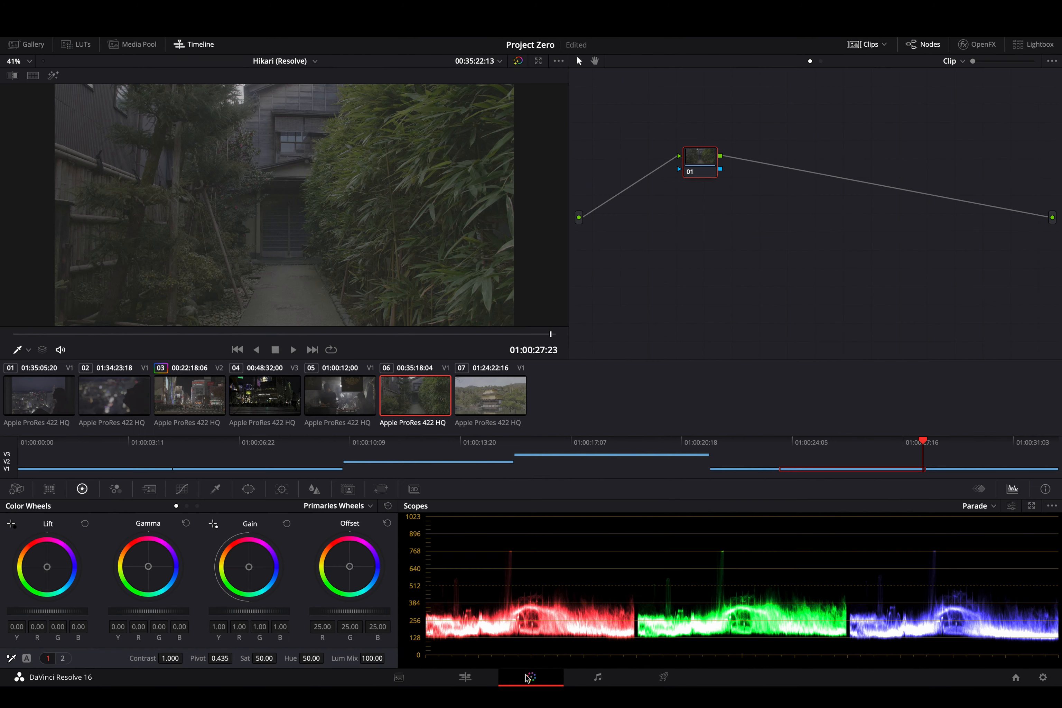
click(484, 462)
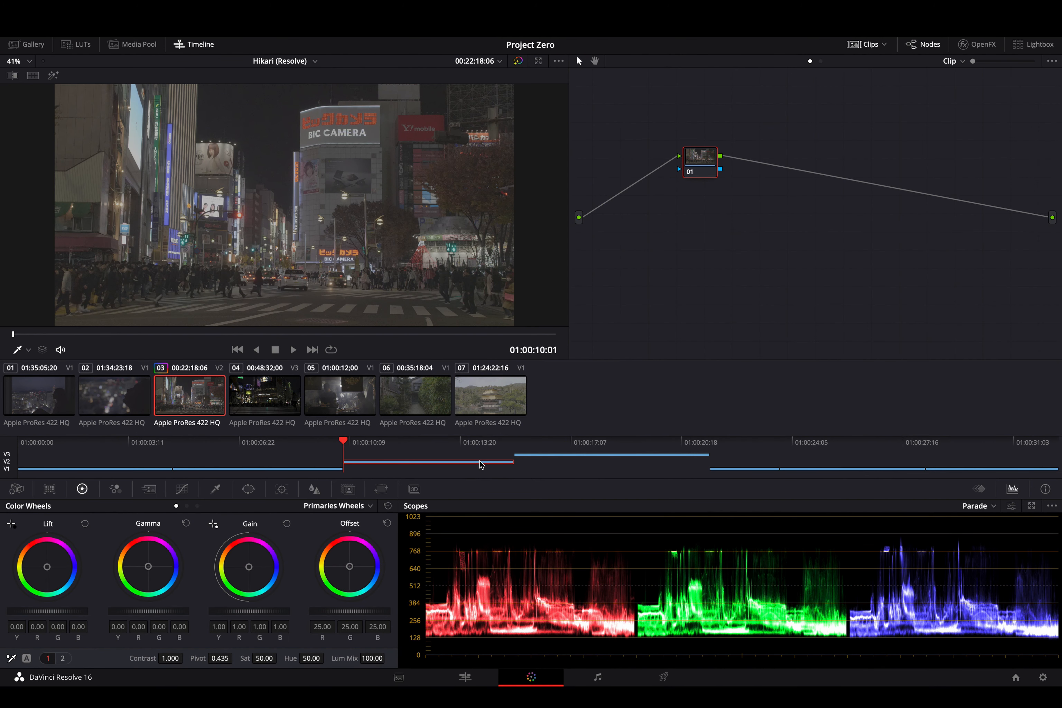
click(544, 453)
click(298, 470)
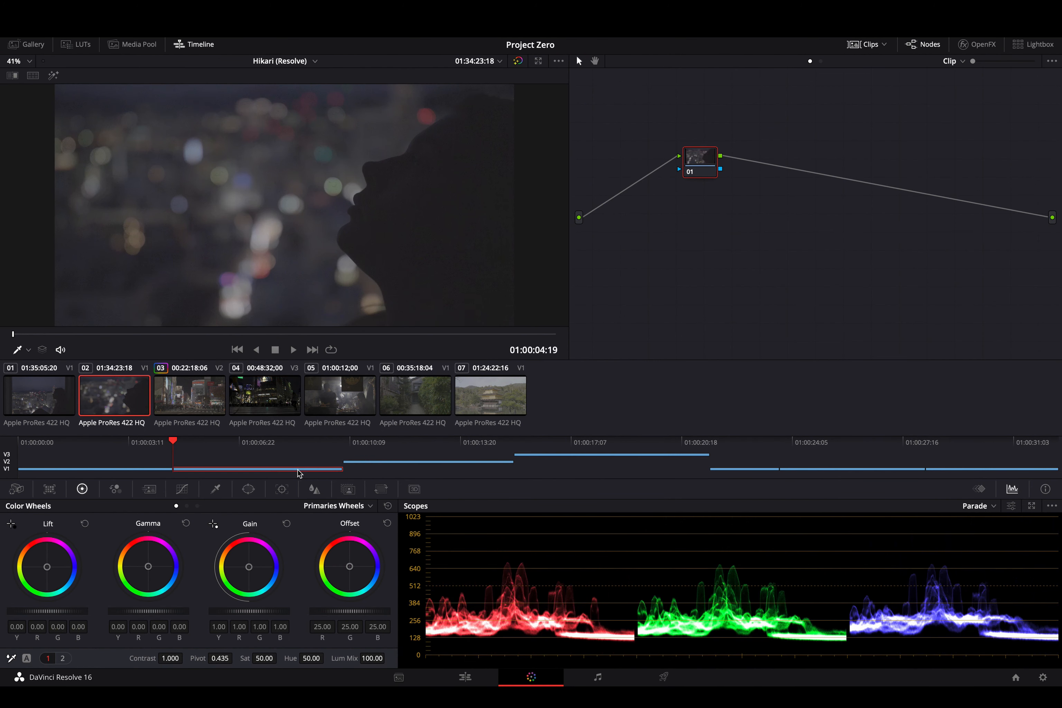
Step: Move the clips on Video 2 and Video 3 back down to Video 1 and return to the Color page
click(465, 677)
click(691, 504)
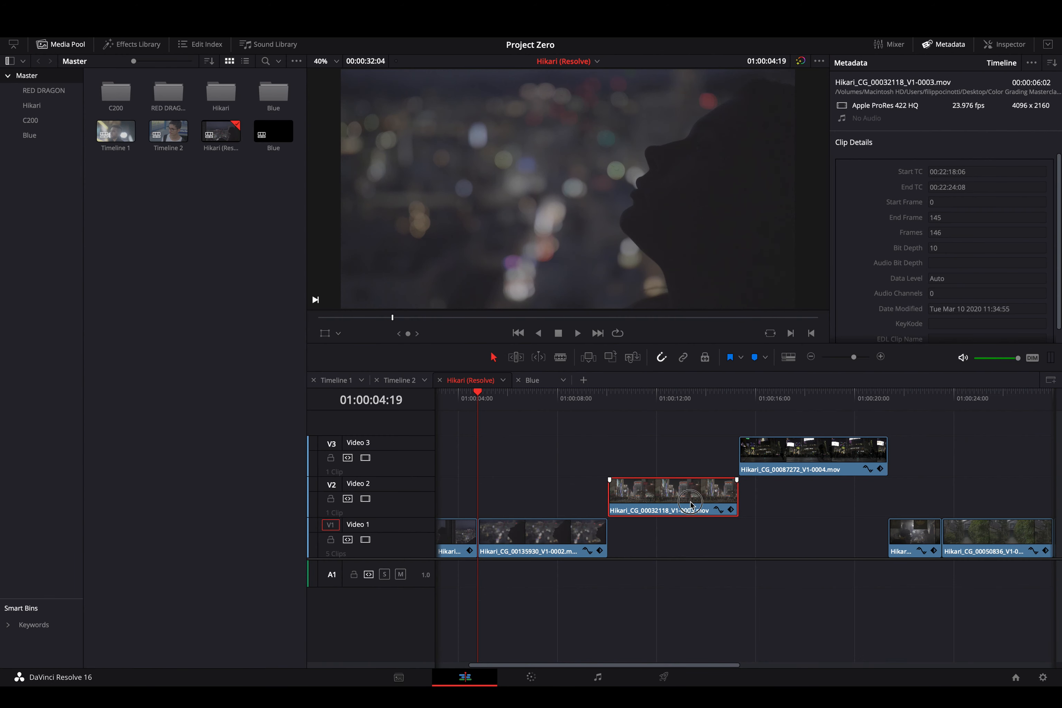
drag(691, 503, 691, 545)
drag(782, 459, 788, 525)
click(516, 676)
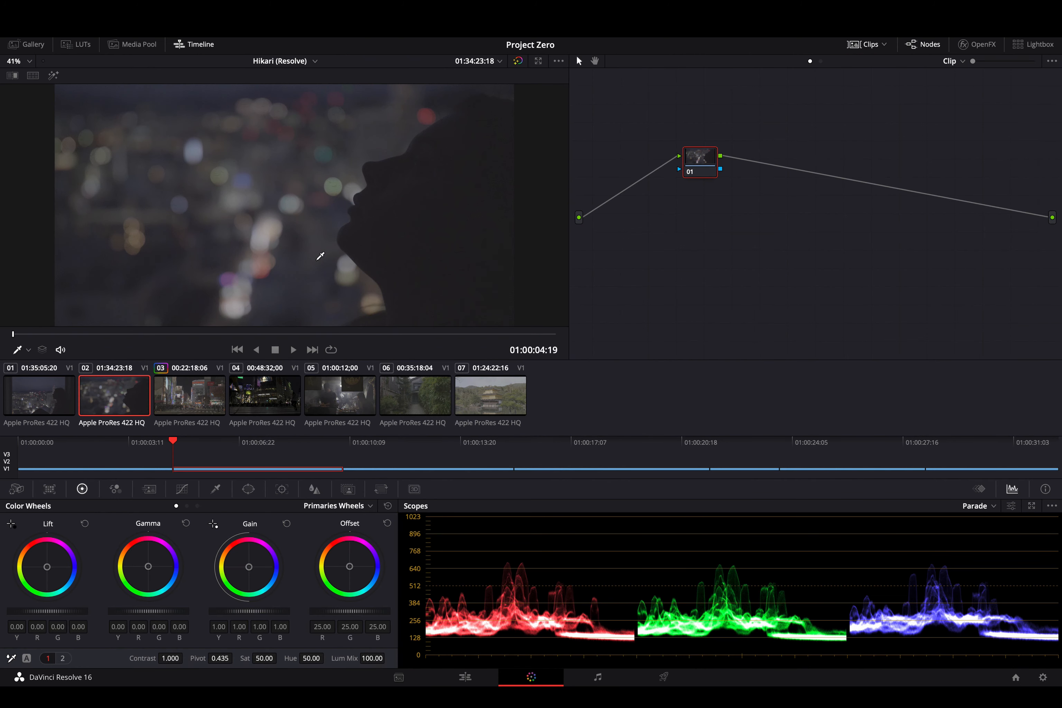
Step: Step through the fifth, fourth, third and sixth clips using the clip thumbnails on the Color page
click(361, 406)
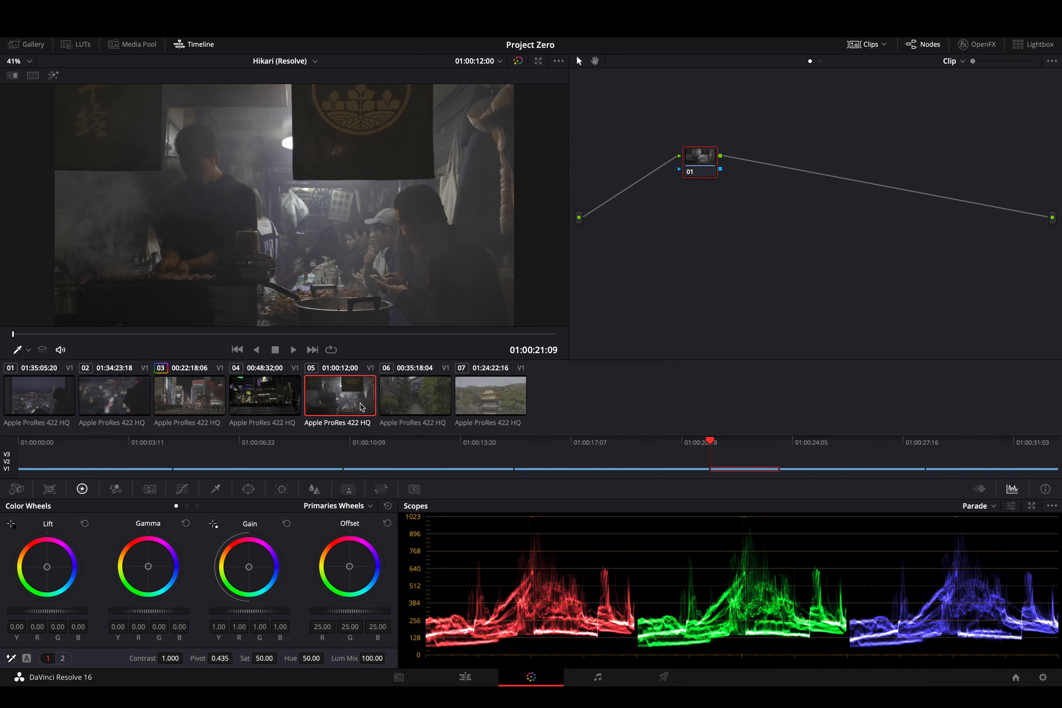
click(274, 396)
click(190, 404)
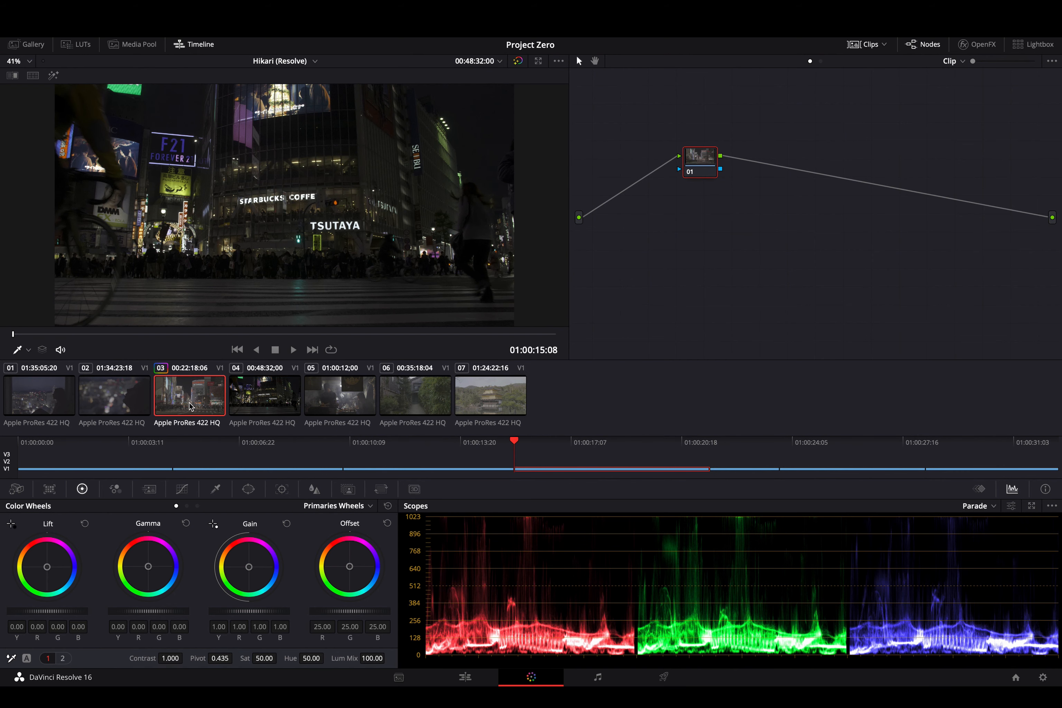
click(283, 409)
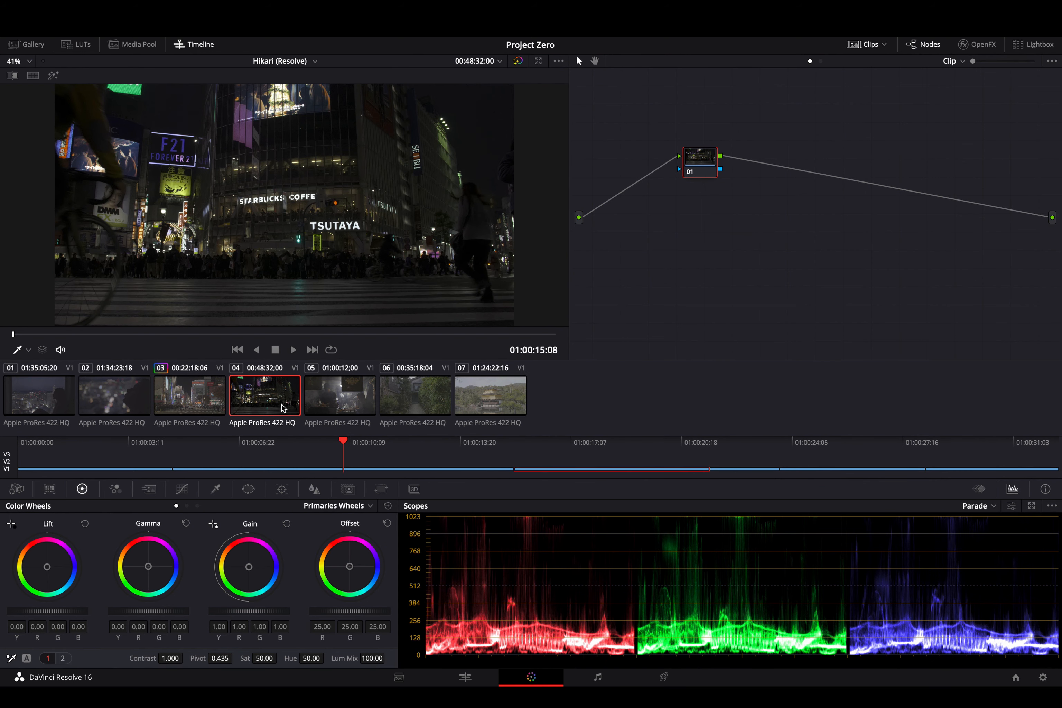
click(331, 410)
click(404, 409)
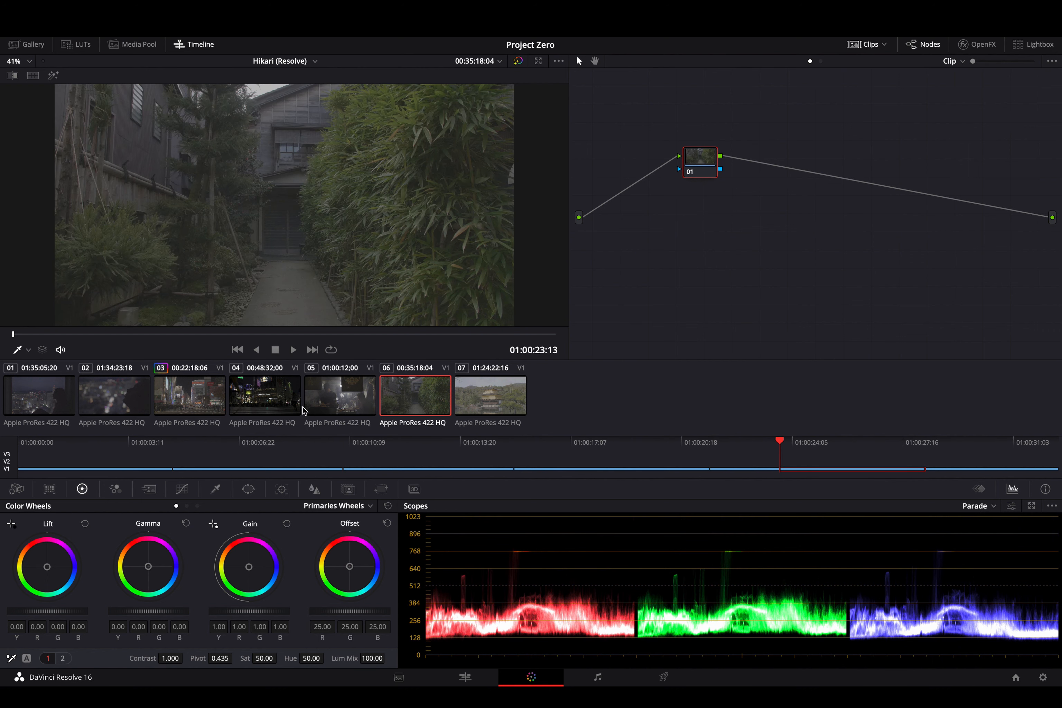
click(280, 411)
Step: Move between clips on the mini timeline, then hide the mini timeline
click(297, 467)
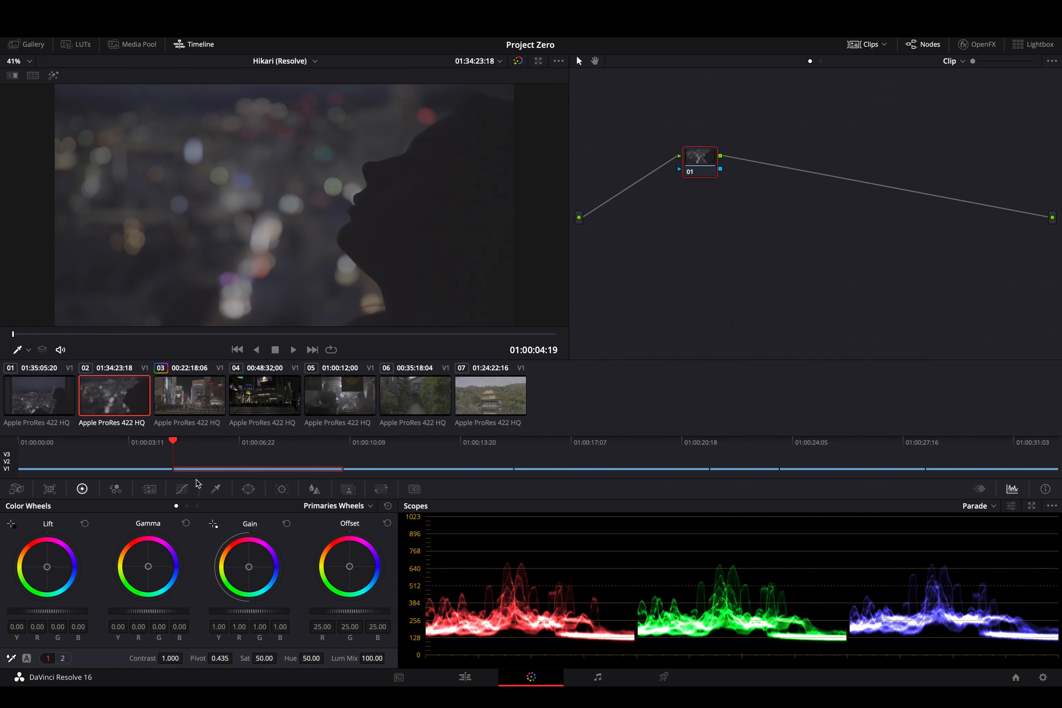
click(149, 469)
click(310, 470)
click(186, 46)
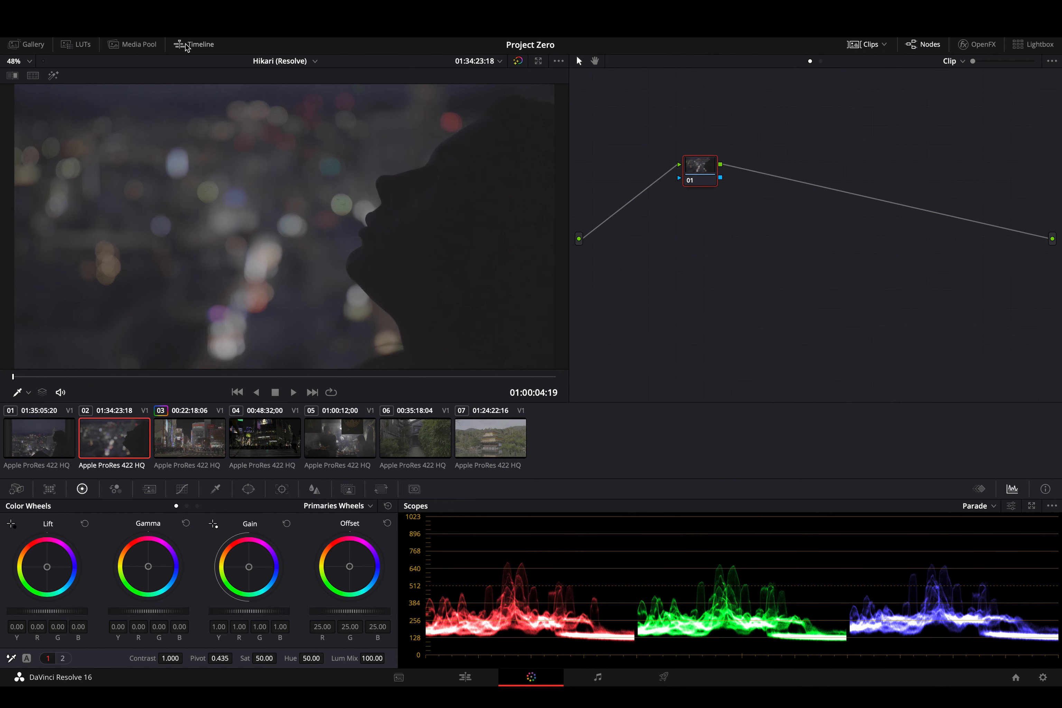
Step: Show the Media Pool on the Color page, check the Edit page and return to the Color page
click(137, 44)
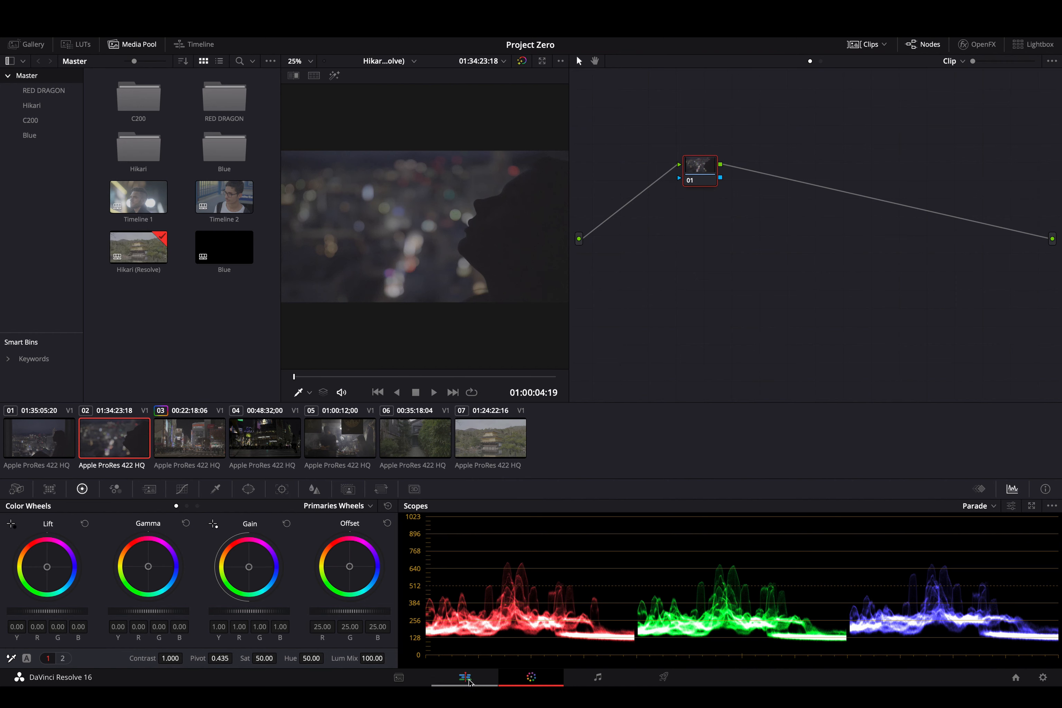
click(465, 677)
click(531, 677)
Step: View the LUT library and the Gallery, then apply the KODAKALIKE_211.P1155483 LUT to the second clip's node
click(68, 42)
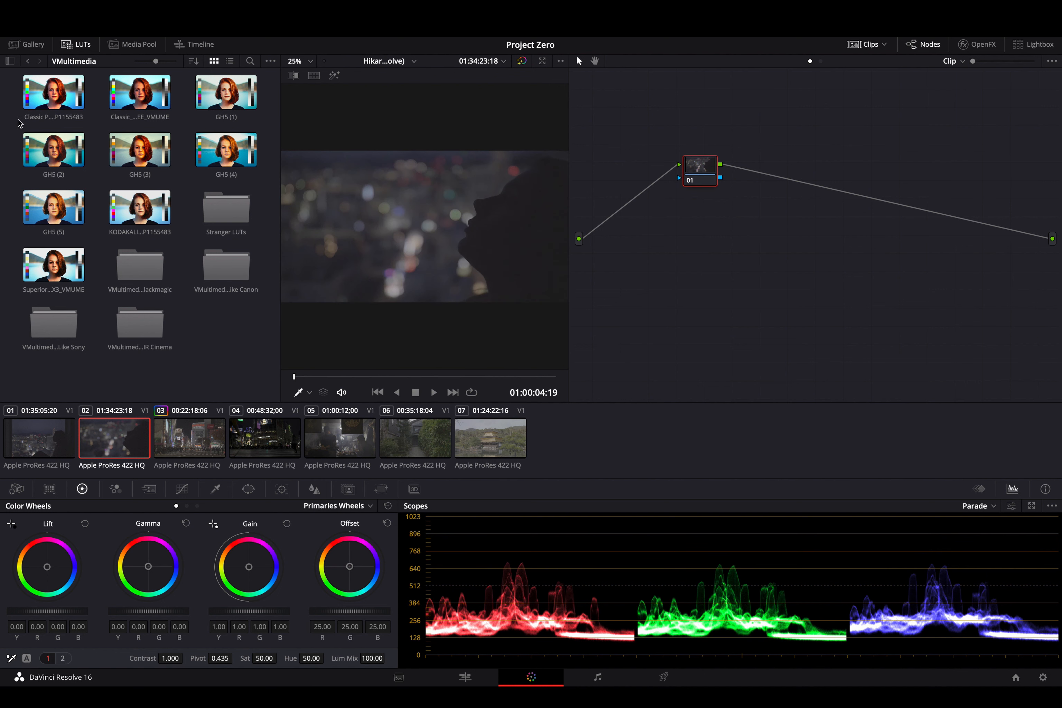
click(33, 46)
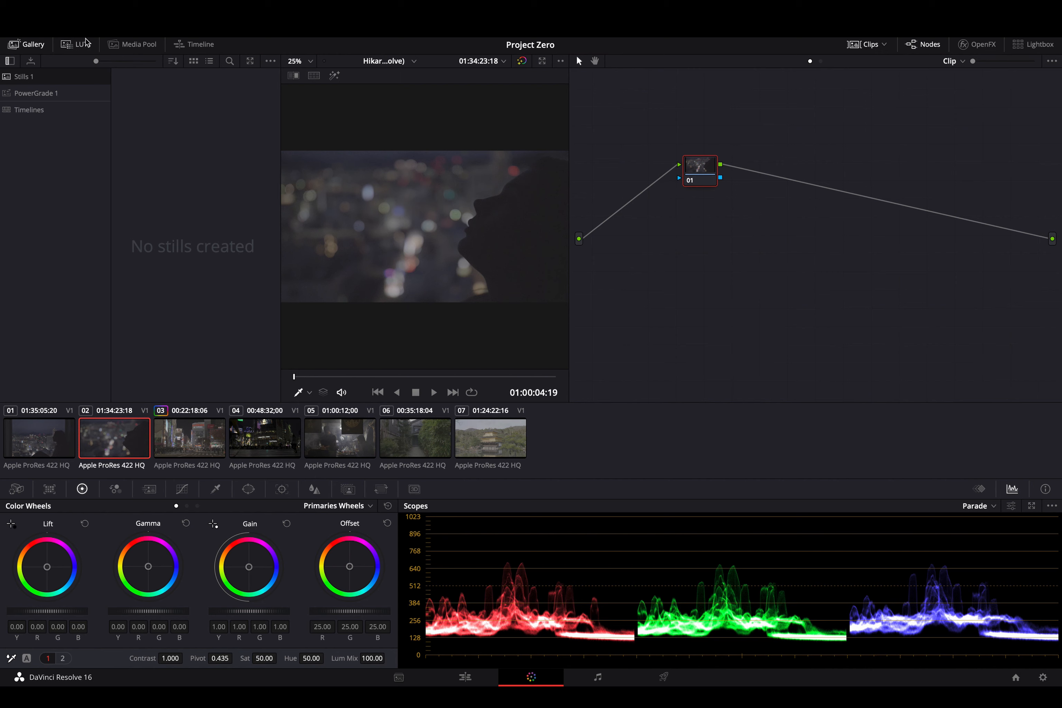
click(76, 45)
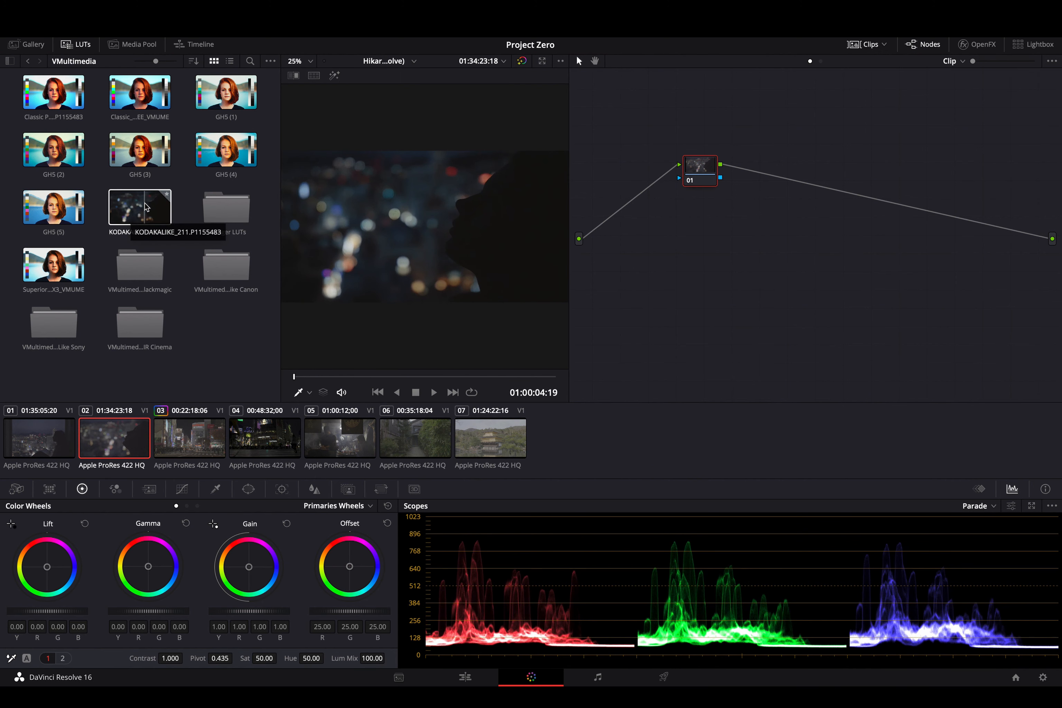
double_click(147, 207)
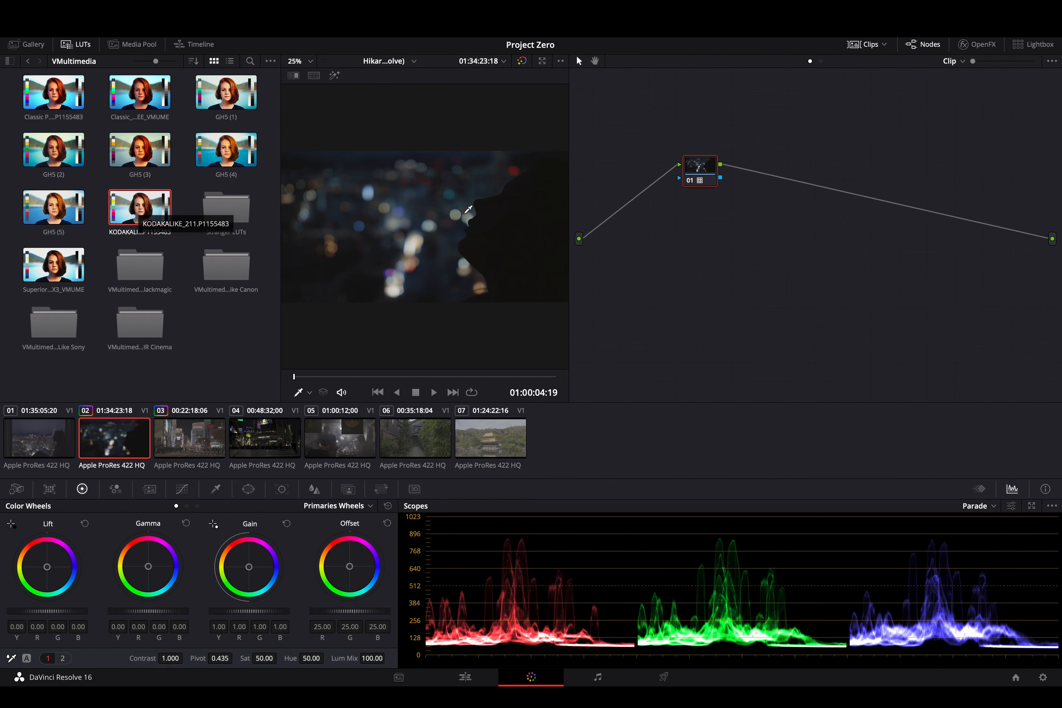
Step: Add a serial node and shift its Gain to R 0.84, G 1.04, B 1.08 and its Gamma to R 0.02, B -0.02
key(alt+s)
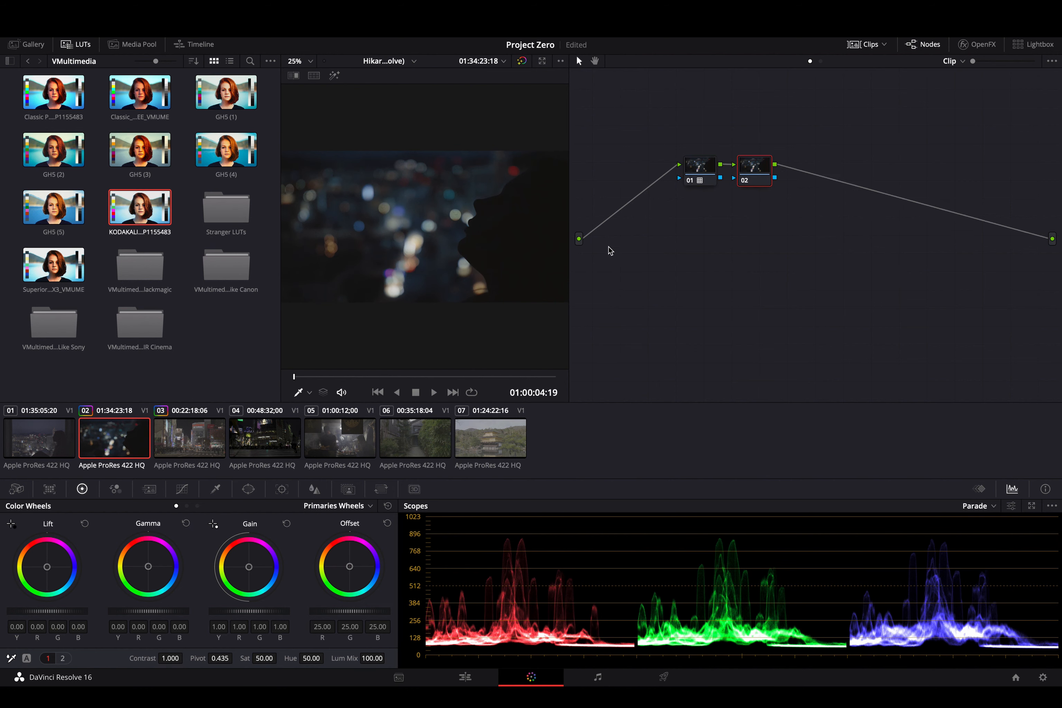
mouse_move(251, 577)
mouse_down()
mouse_move(267, 585)
mouse_move(263, 597)
mouse_up()
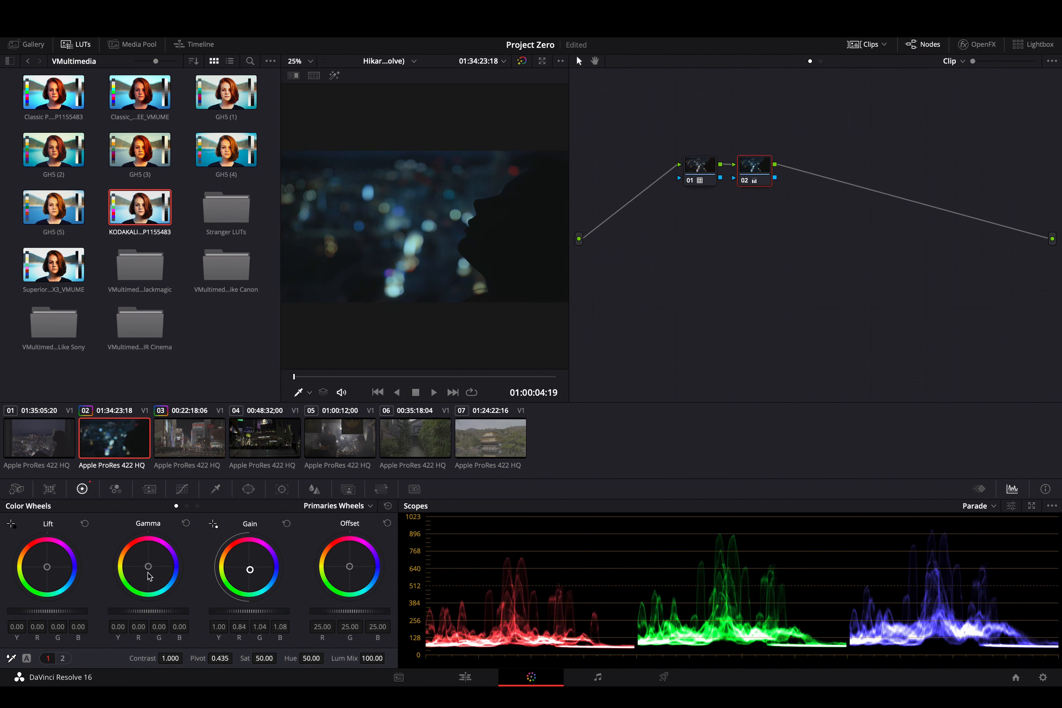
drag(150, 574, 127, 545)
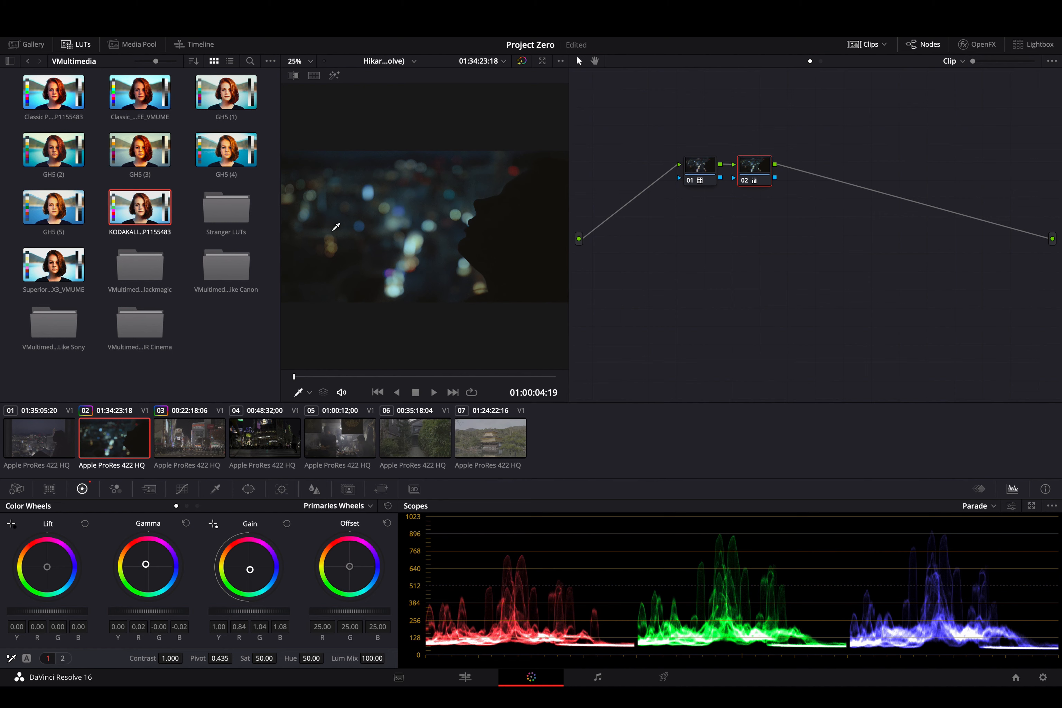
Step: Grab a still of the second clip's graded frame and show the Gallery
right_click(414, 199)
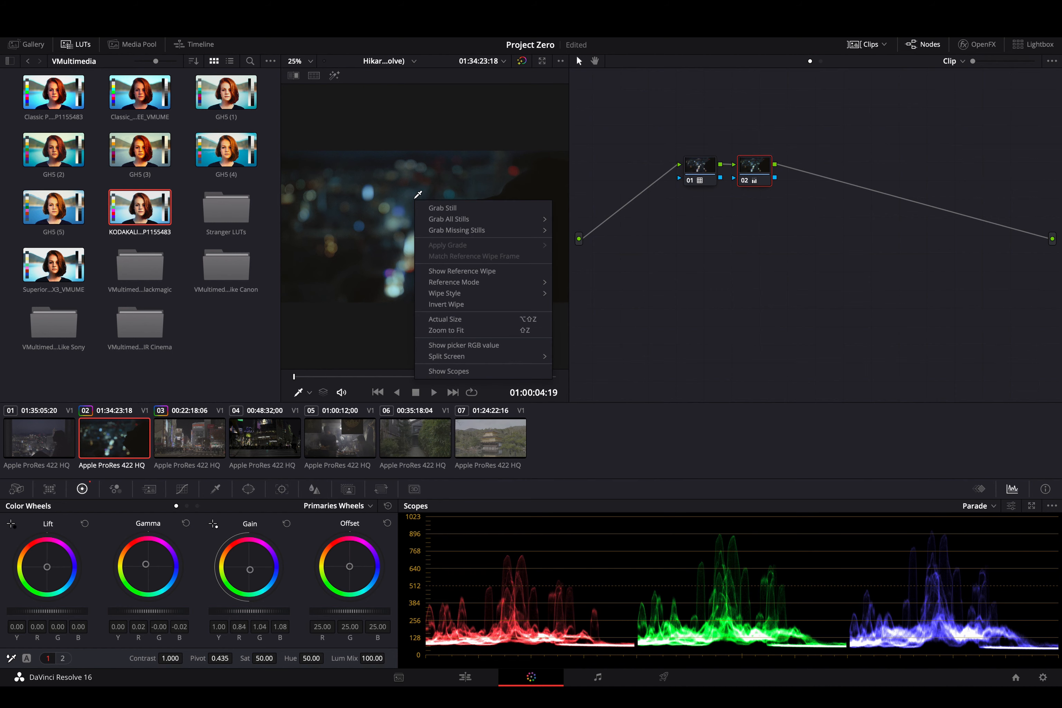
click(455, 208)
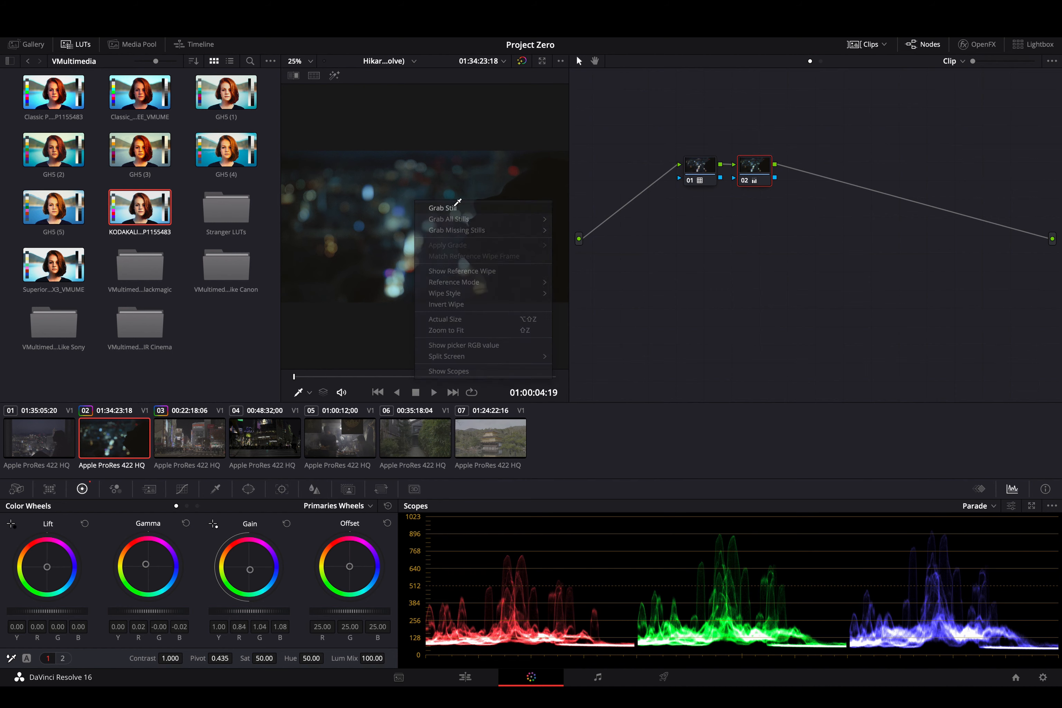
click(27, 44)
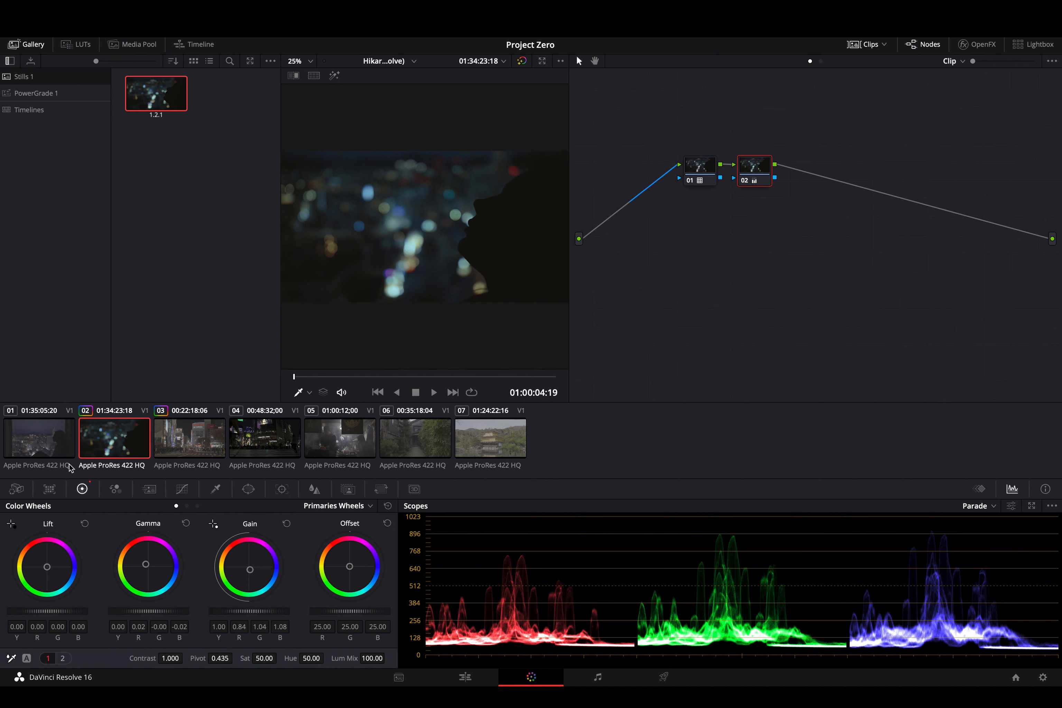
Step: Compare the first clip with the grabbed still using Play Still, scrubbing the clip to 01:00:03:16
click(55, 439)
click(114, 451)
click(35, 458)
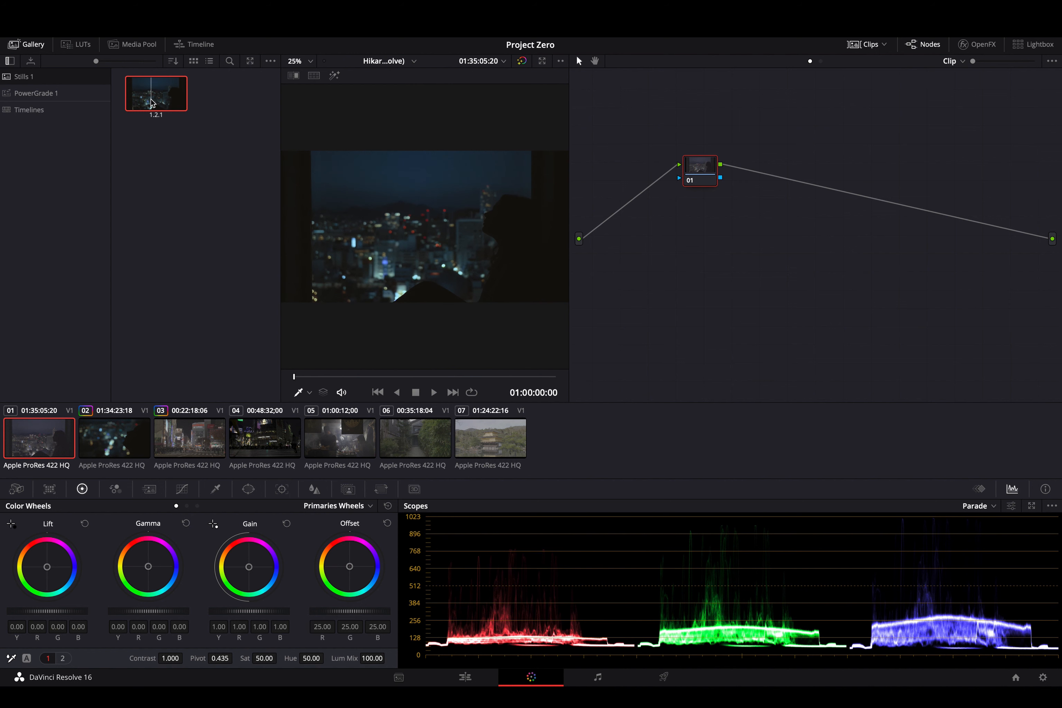
right_click(152, 103)
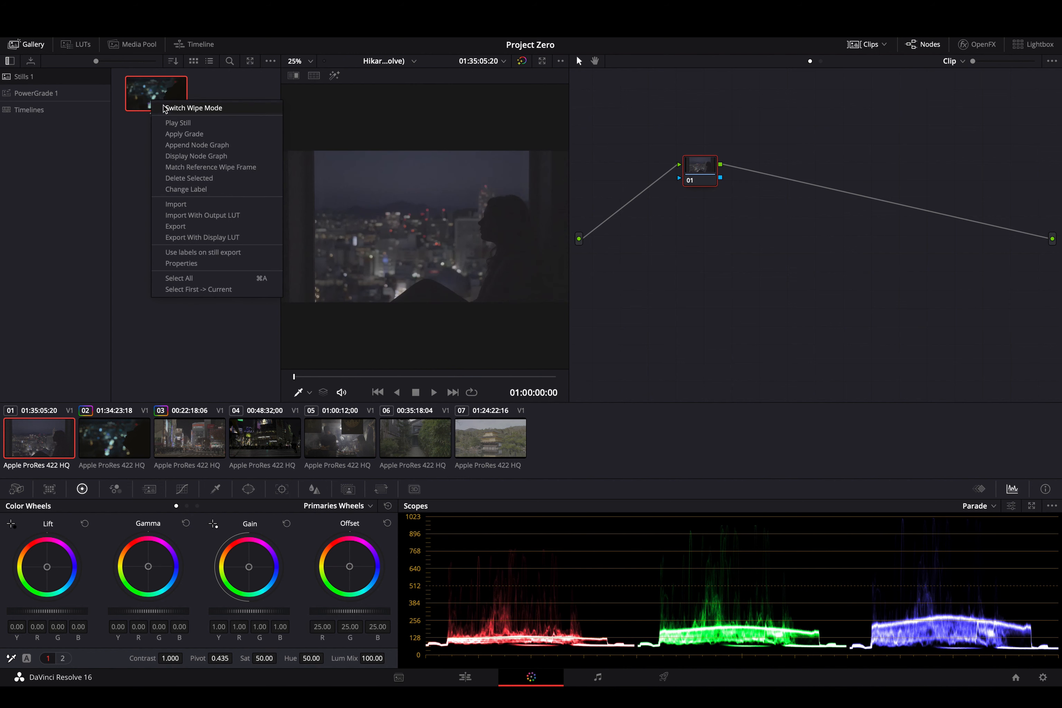
click(185, 124)
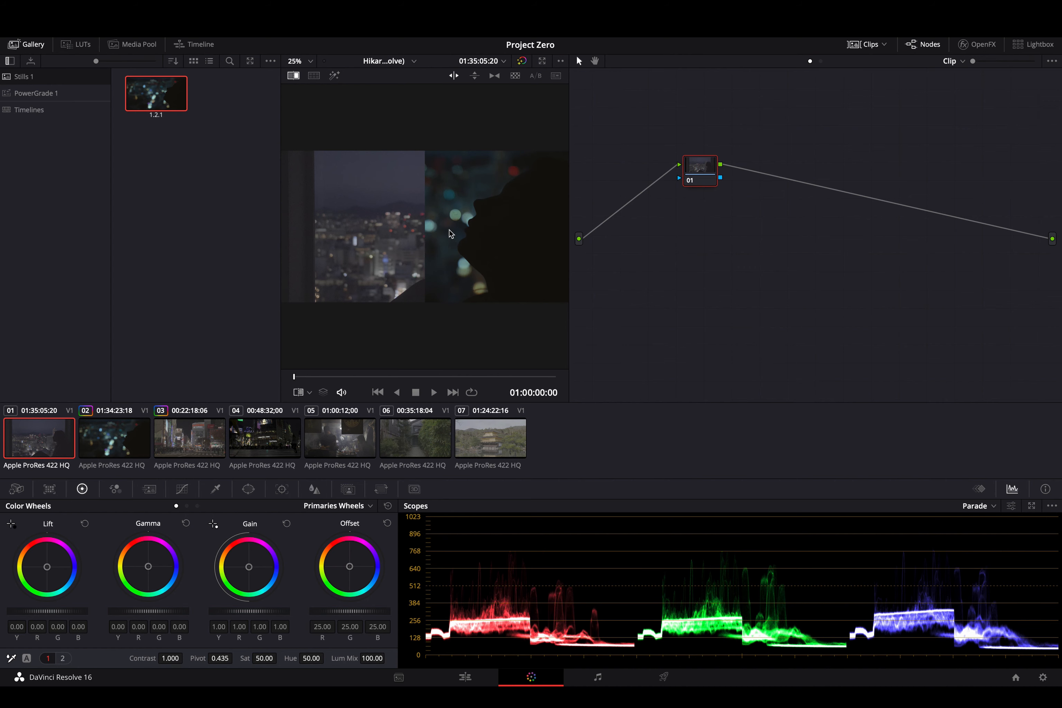
drag(395, 379, 498, 380)
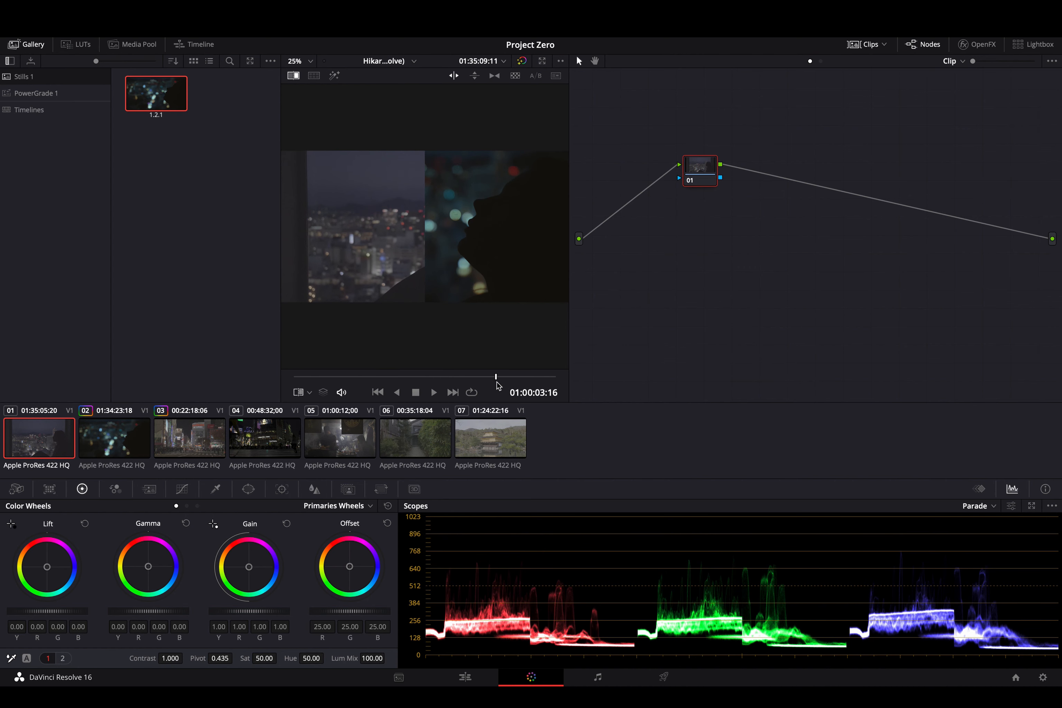
Step: Apply the still's grade to the first clip and turn off the reference wipe
right_click(154, 103)
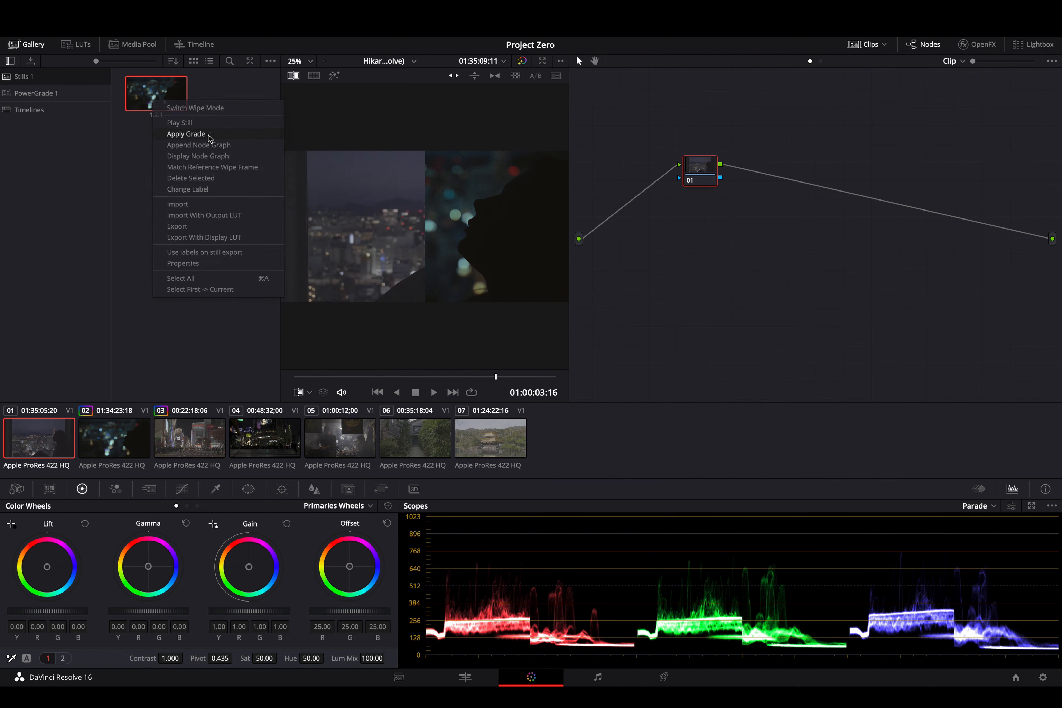
click(192, 134)
click(293, 76)
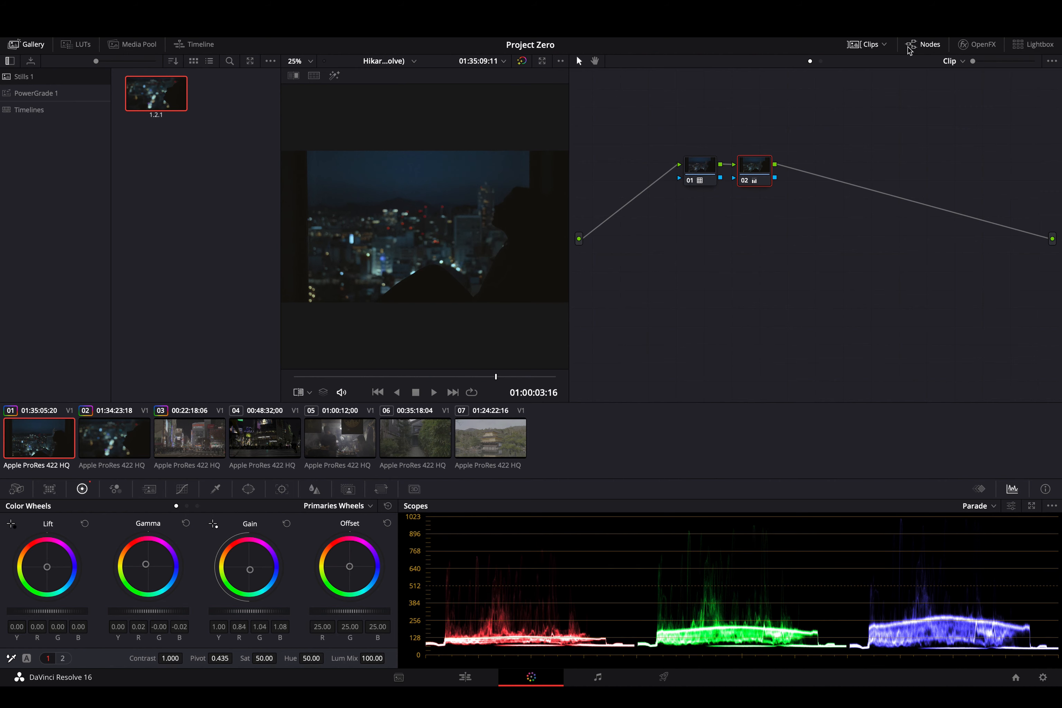
Step: Delete both of the first clip's nodes and add one fresh serial node
drag(809, 130, 673, 232)
key(Delete)
key(alt+s)
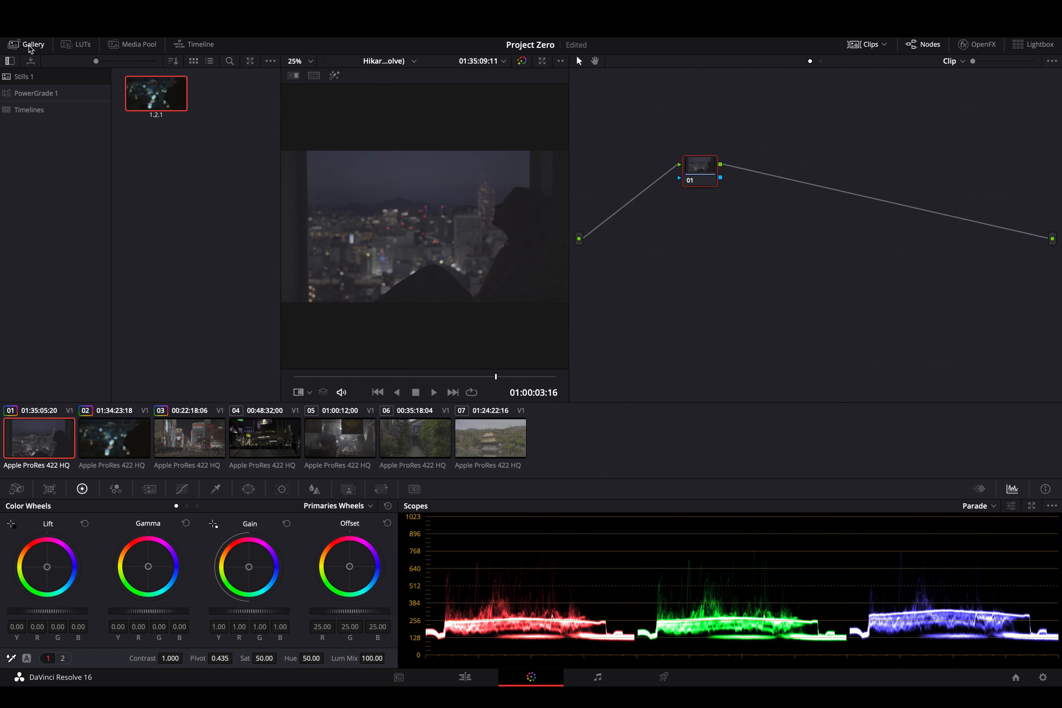
Step: View the LUT library and the Media Pool, then hide the Media Pool
click(75, 45)
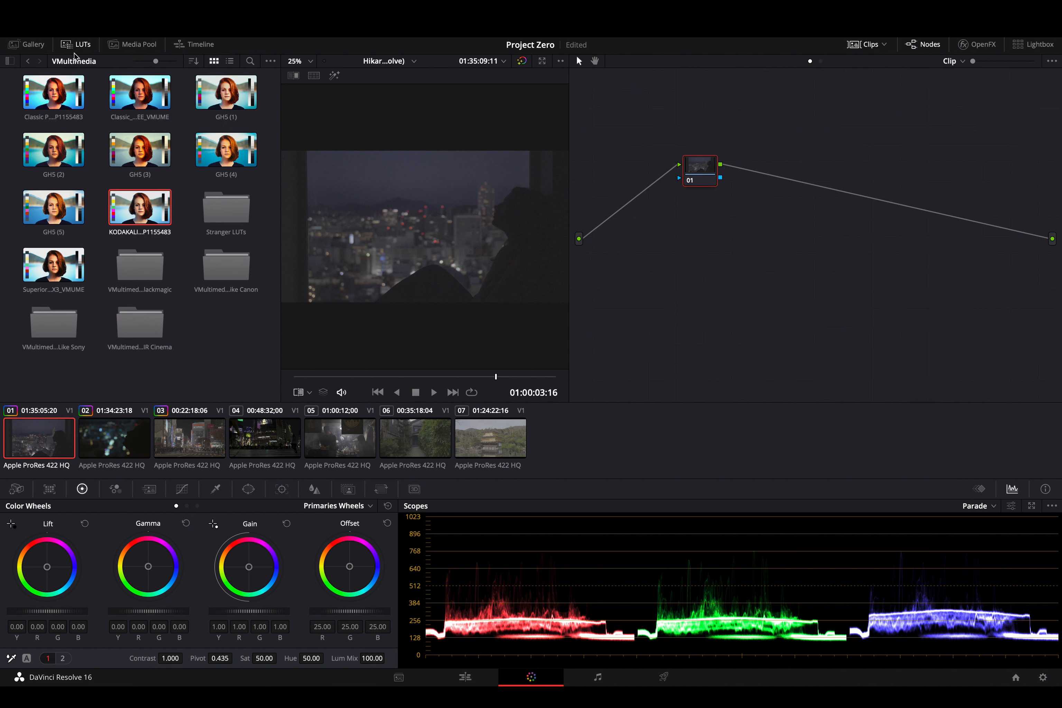
click(135, 45)
click(135, 47)
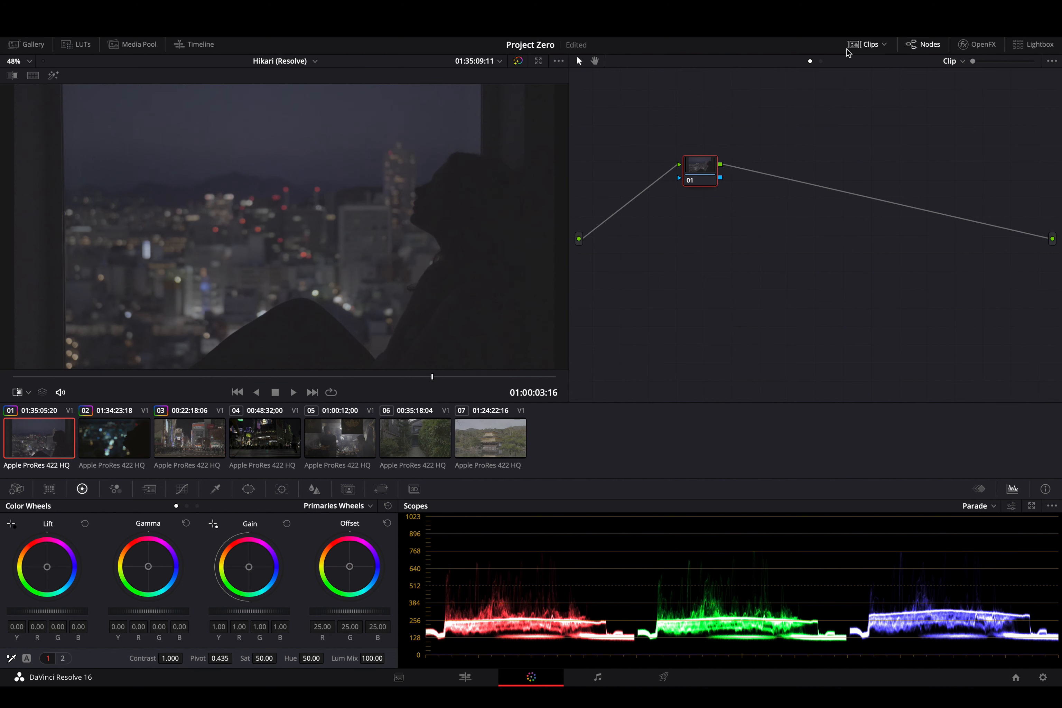
Step: Toggle the clip thumbnails off and on, then open the clip filter options
click(870, 46)
click(870, 45)
click(871, 47)
click(871, 46)
click(885, 46)
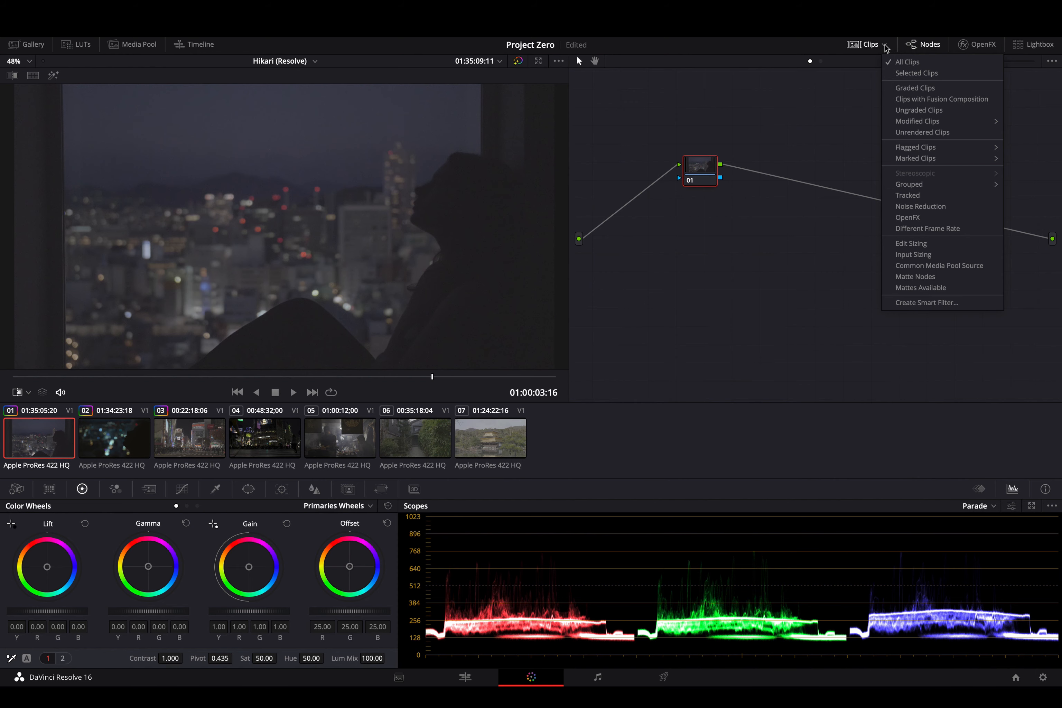
Step: Delete both of the second clip's nodes and add one fresh serial node
click(116, 441)
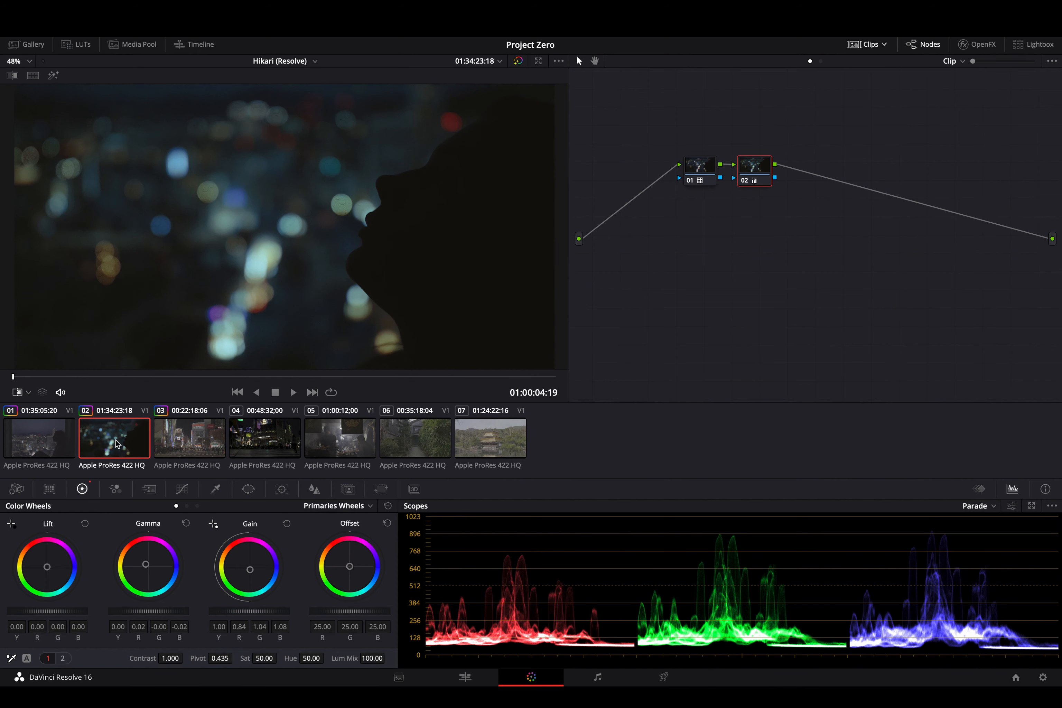
drag(787, 117, 619, 256)
key(Delete)
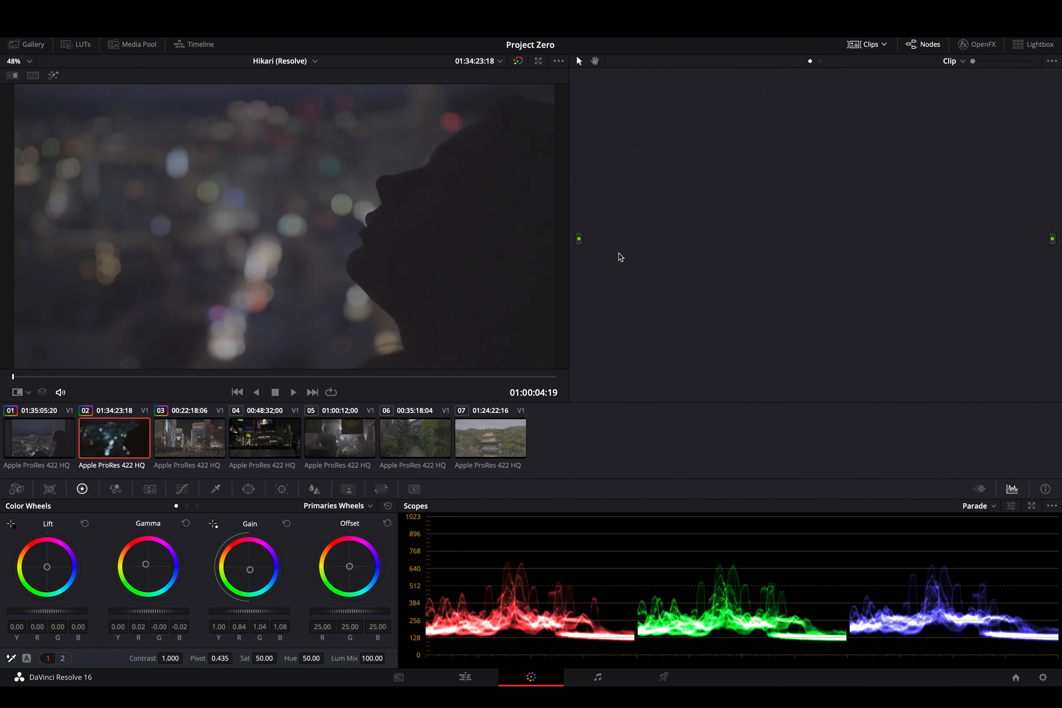
key(alt+s)
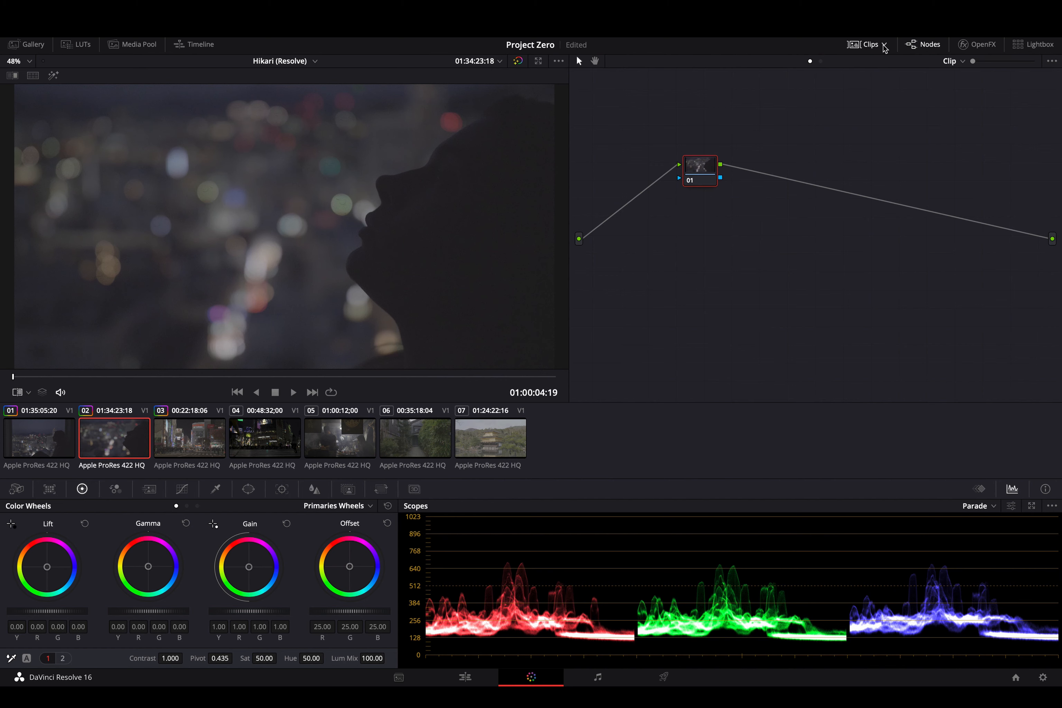
Step: Review the clip filter options, including the marked and flagged clip filters, and hide the clip thumbnails
click(884, 47)
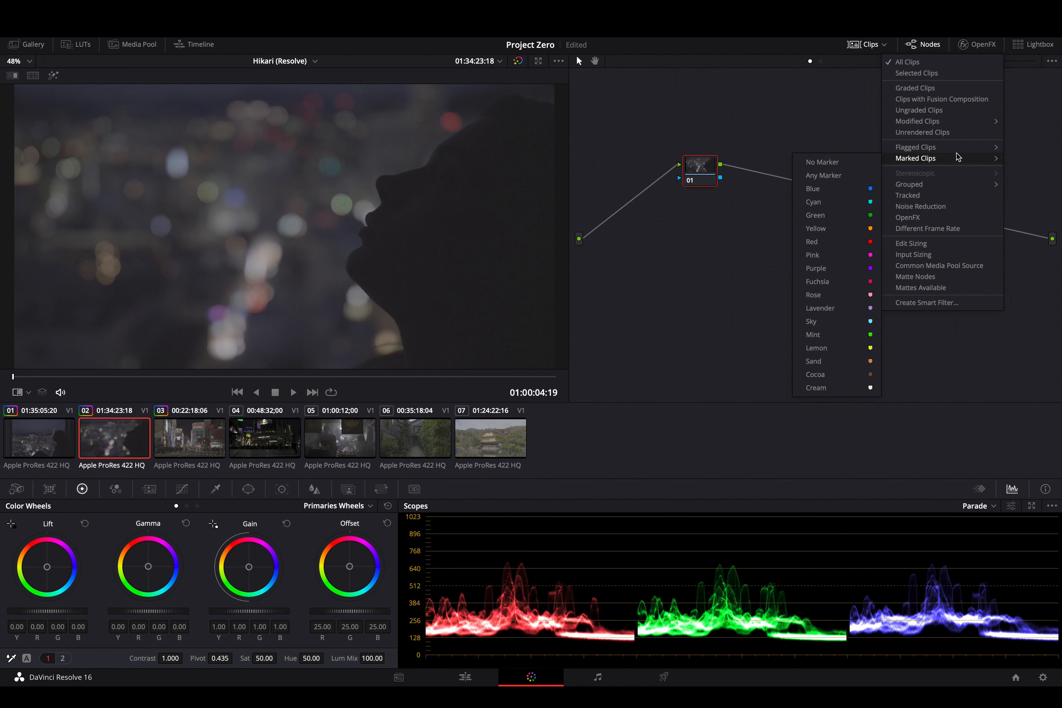
mouse_move(963, 151)
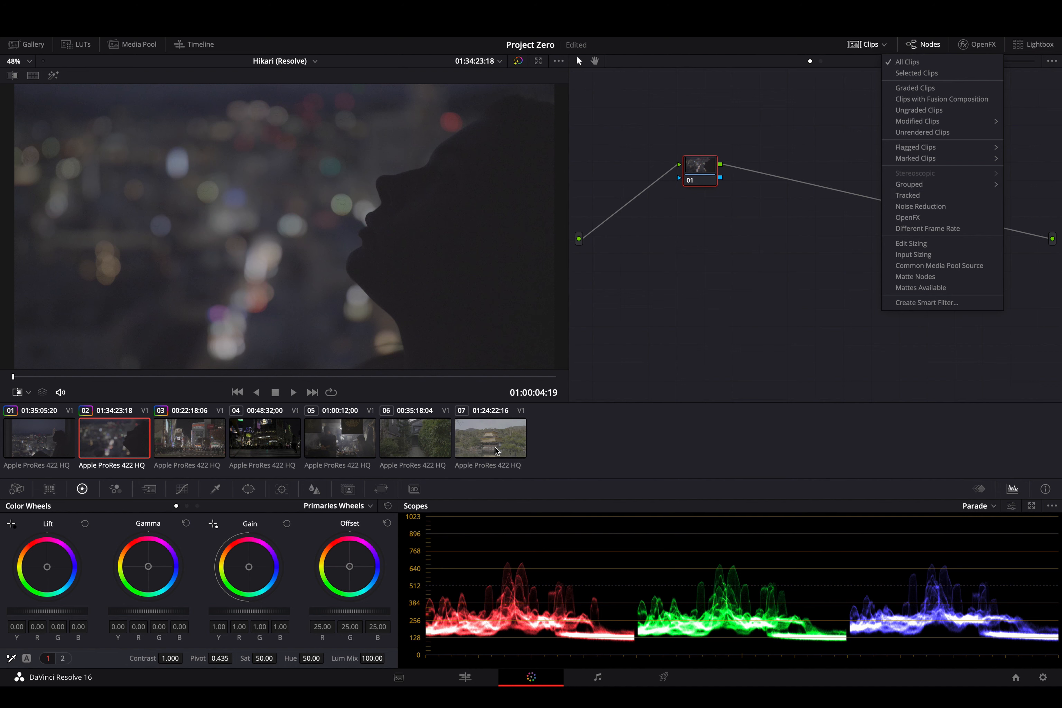
click(861, 48)
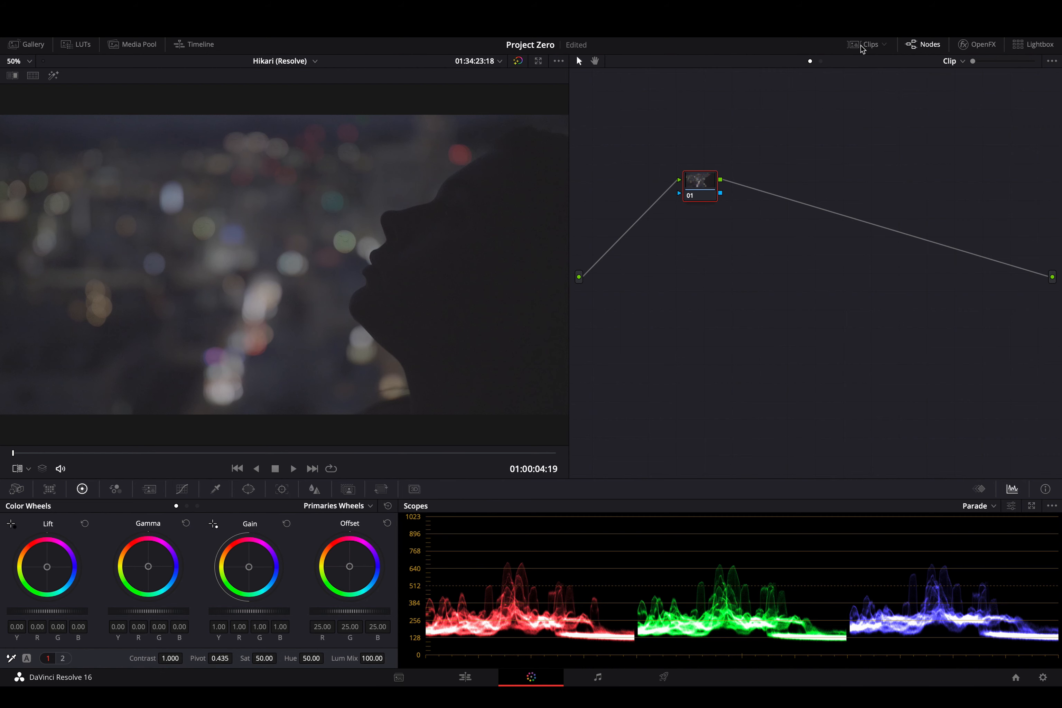
click(862, 48)
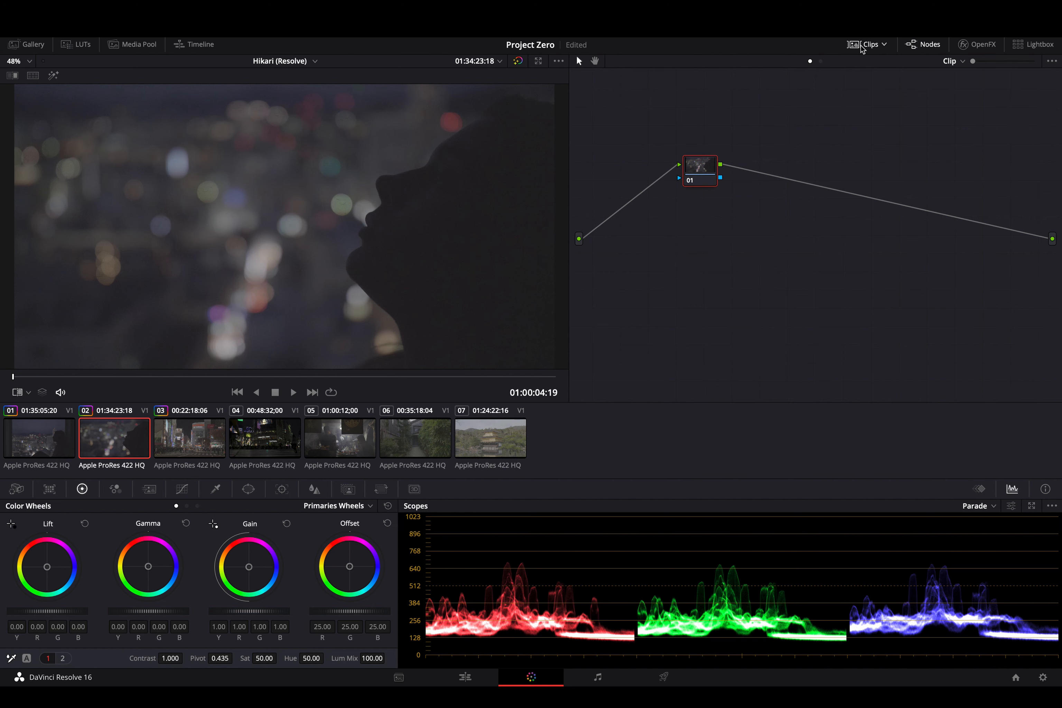
click(862, 48)
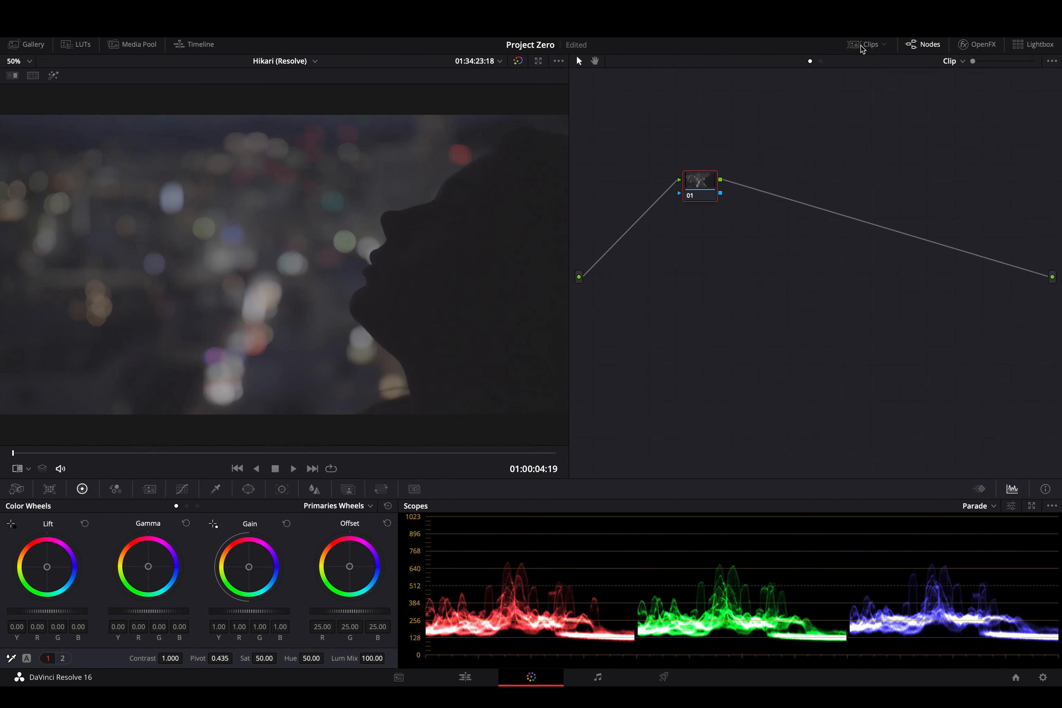
Step: Show the clip thumbnails, look through the clip filter options again, and hide the thumbnails
click(862, 48)
click(885, 44)
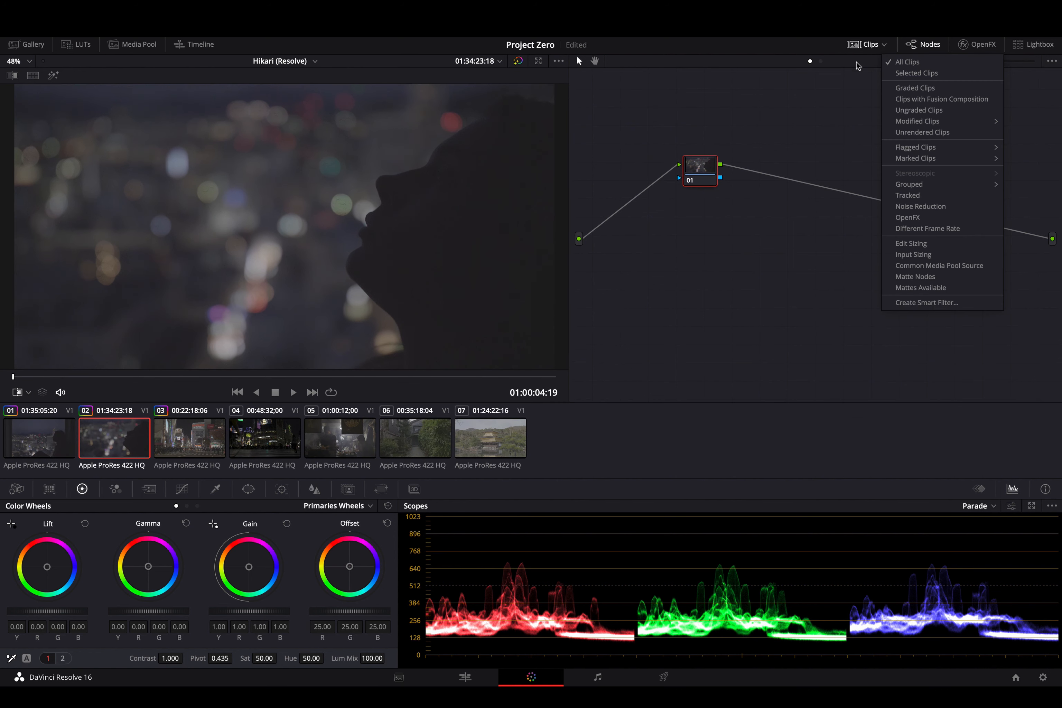
click(863, 48)
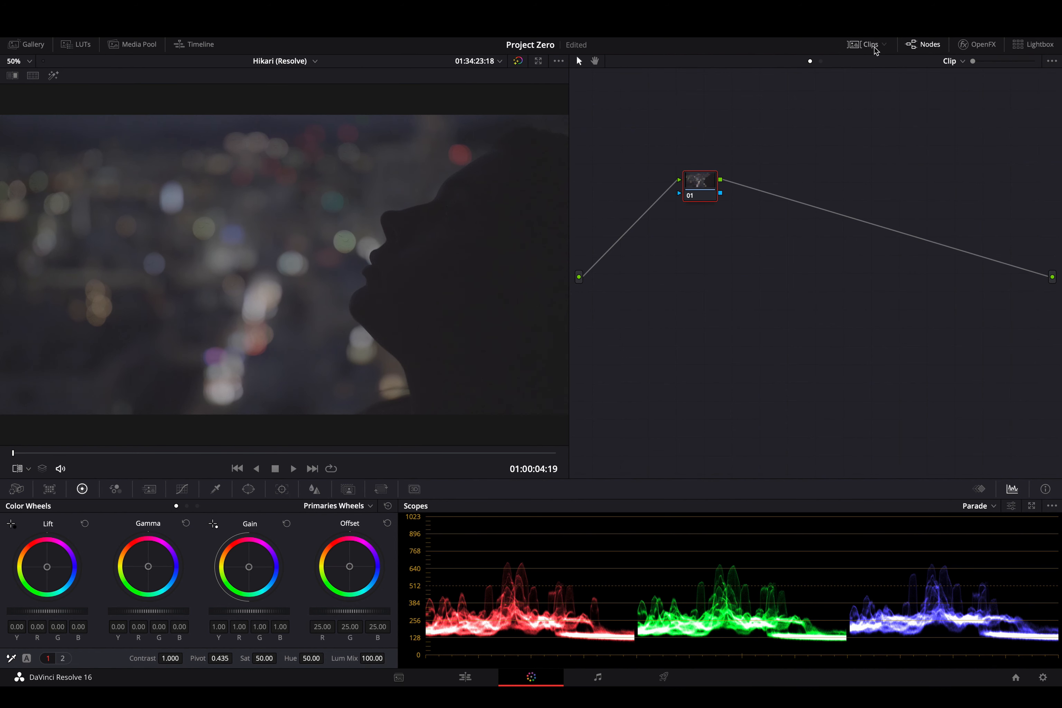
click(871, 44)
click(885, 45)
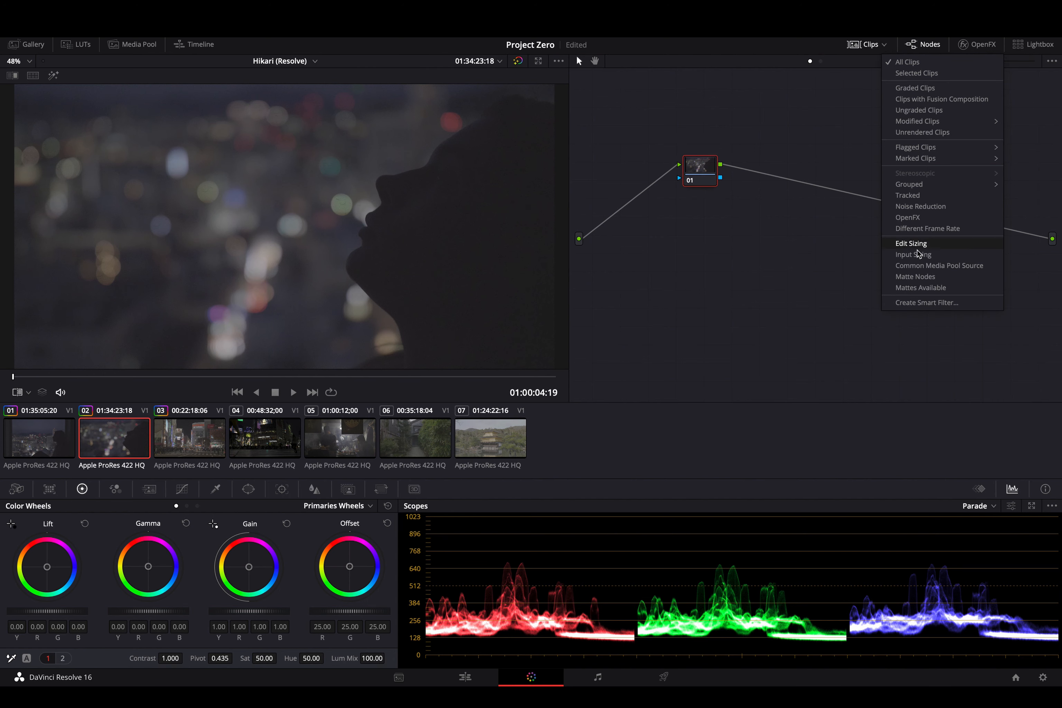
click(875, 44)
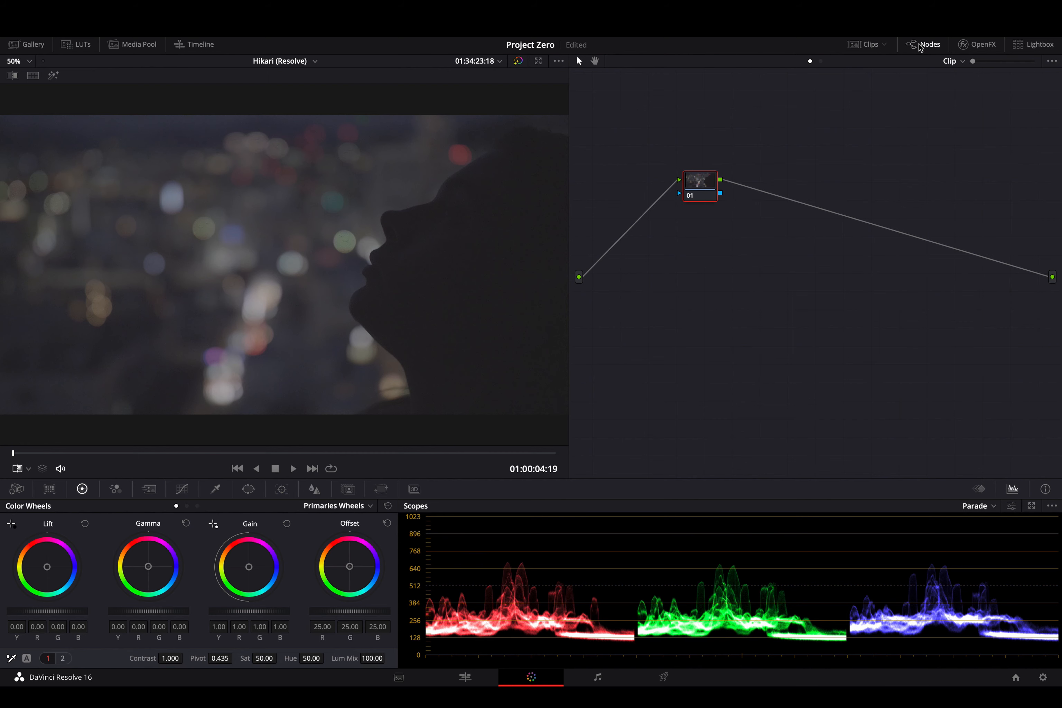
Step: Toggle the node graph off and on, shift node 01 slightly, and hide the graph
click(920, 44)
click(920, 44)
drag(701, 184, 663, 193)
click(921, 45)
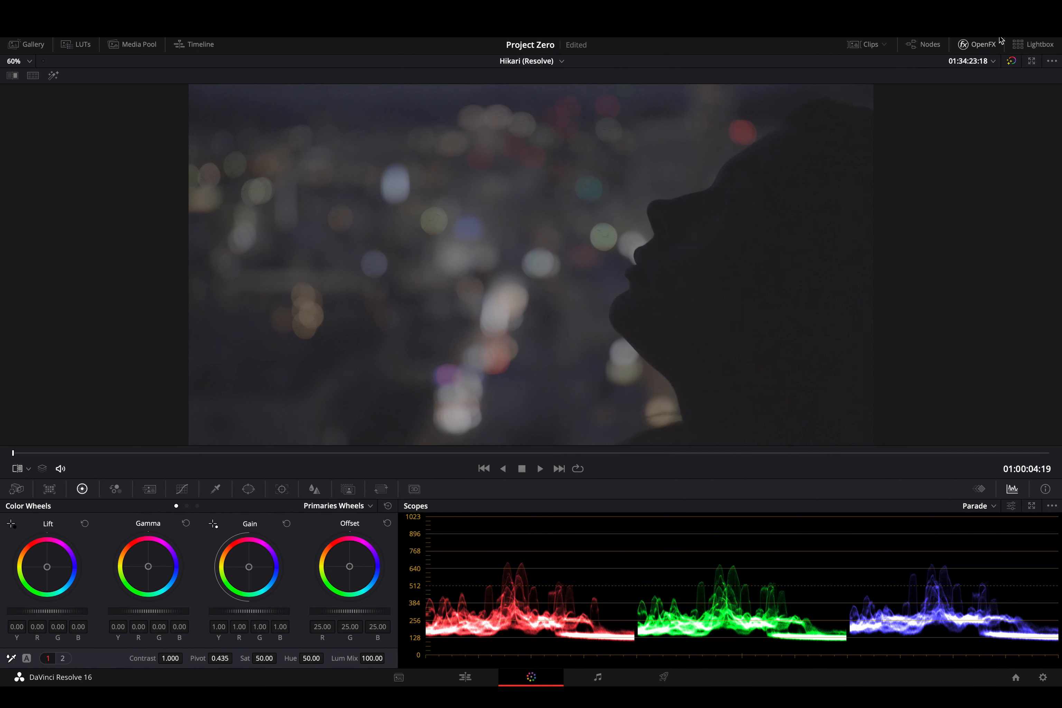
Step: Browse the OpenFX effects library from ResolveFX Blur through Texture, and show the node graph beside it
click(988, 47)
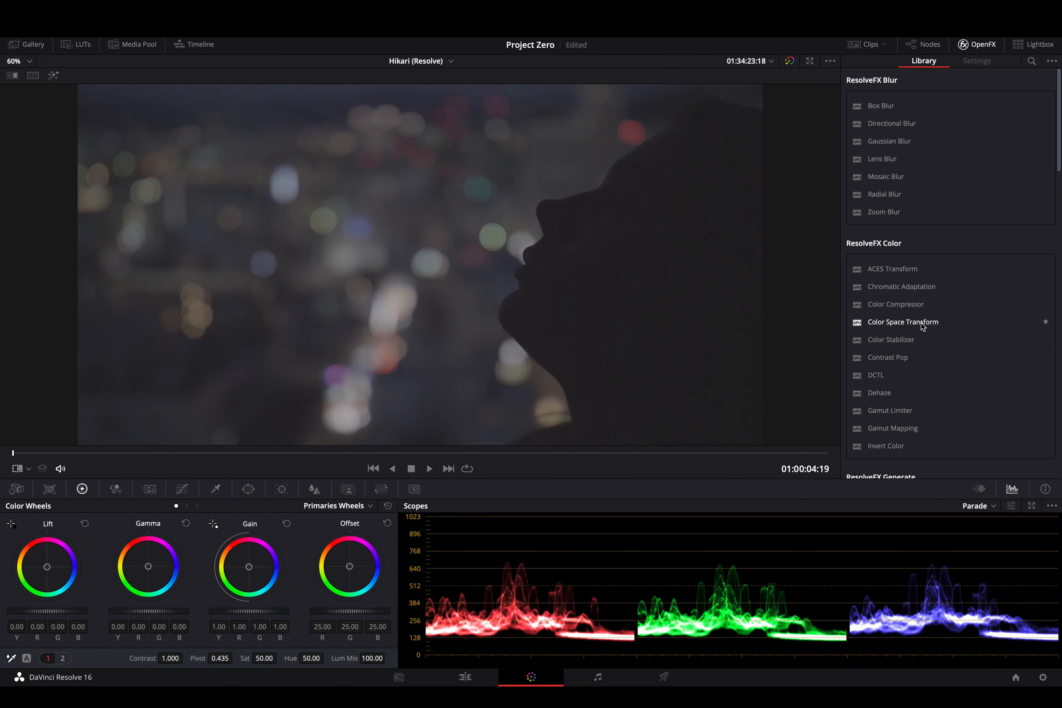
scroll(920, 323, down, 7)
scroll(921, 326, down, 12)
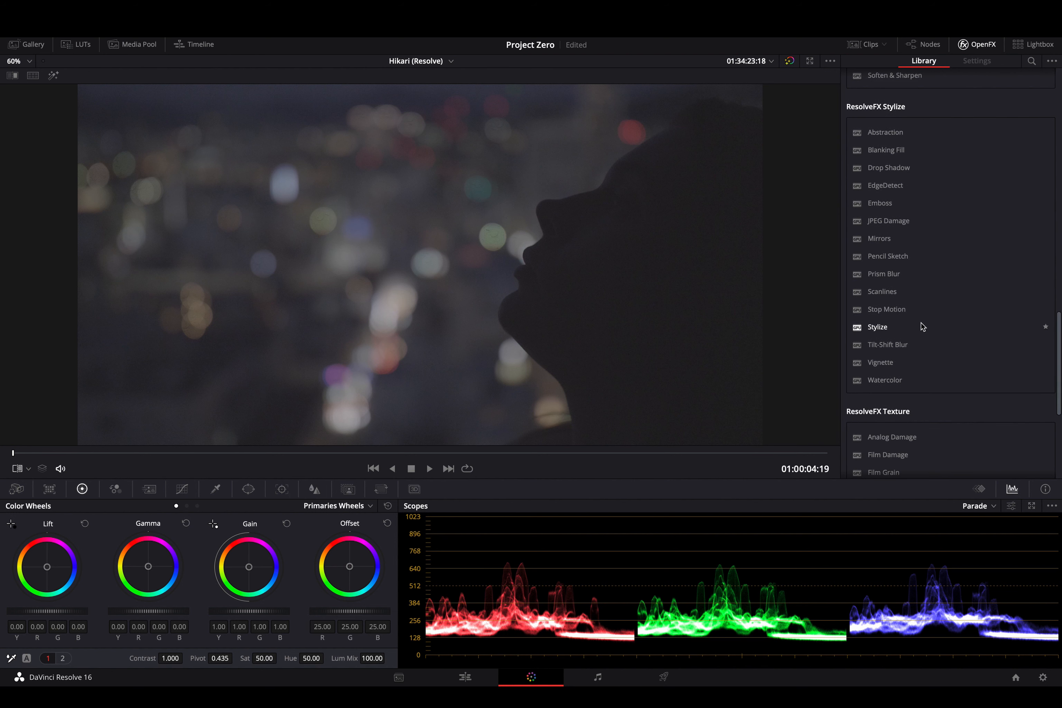
scroll(921, 326, down, 3)
scroll(920, 328, up, 20)
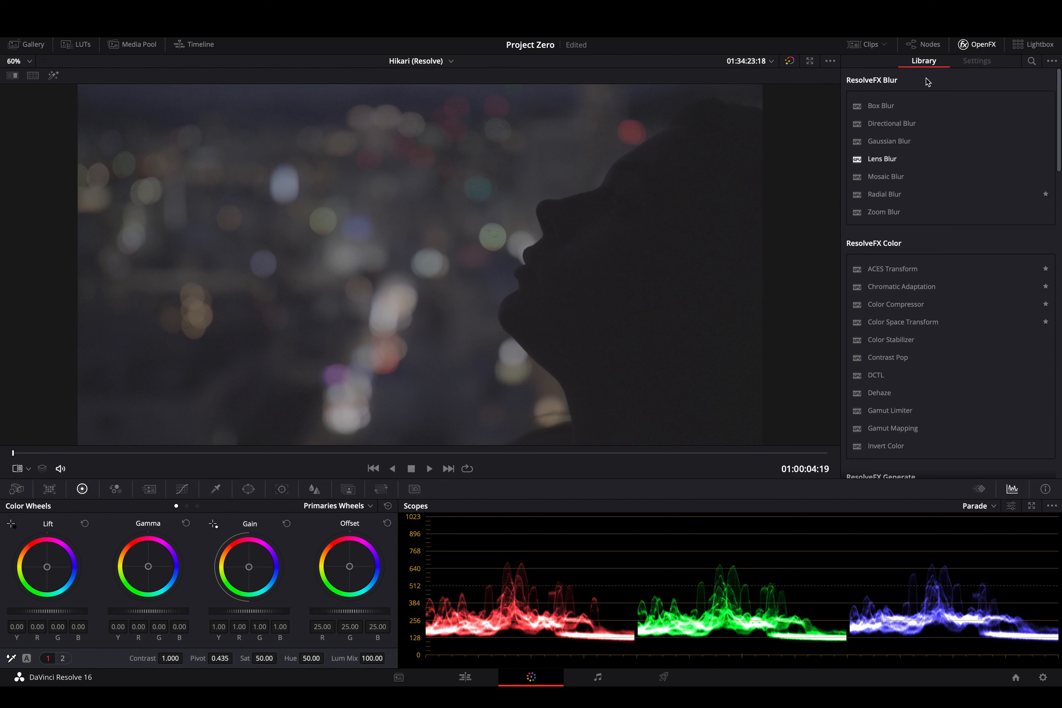
click(918, 45)
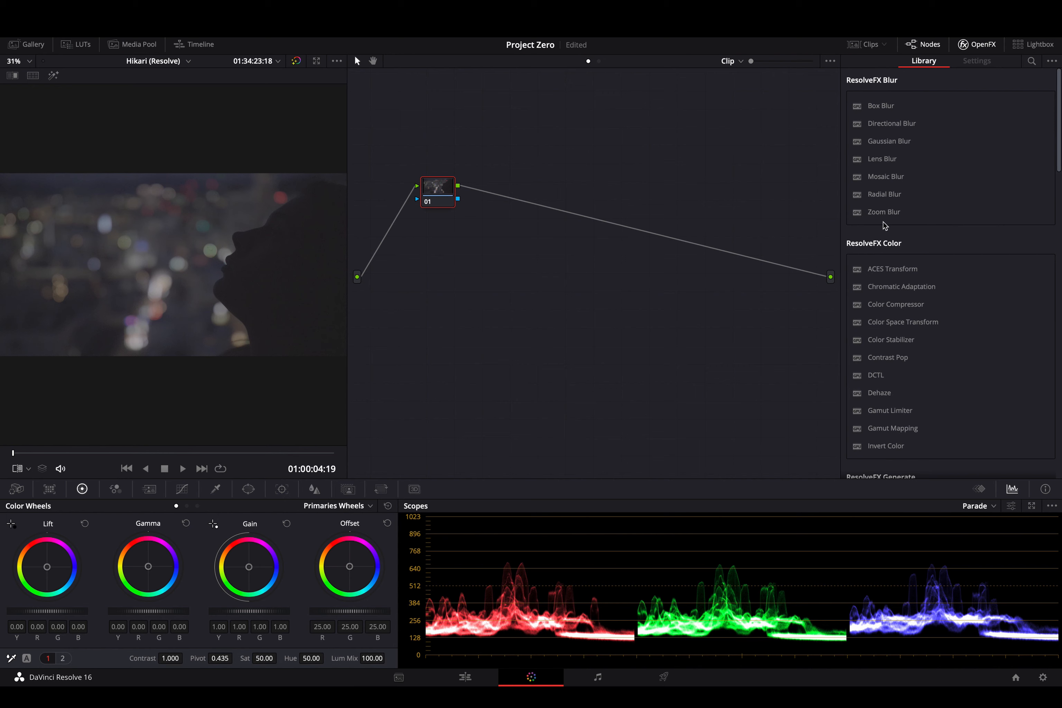
scroll(885, 225, down, 15)
scroll(885, 225, up, 15)
Step: Try the Box Blur effect on node 01 and undo it
click(883, 111)
drag(883, 111, 443, 196)
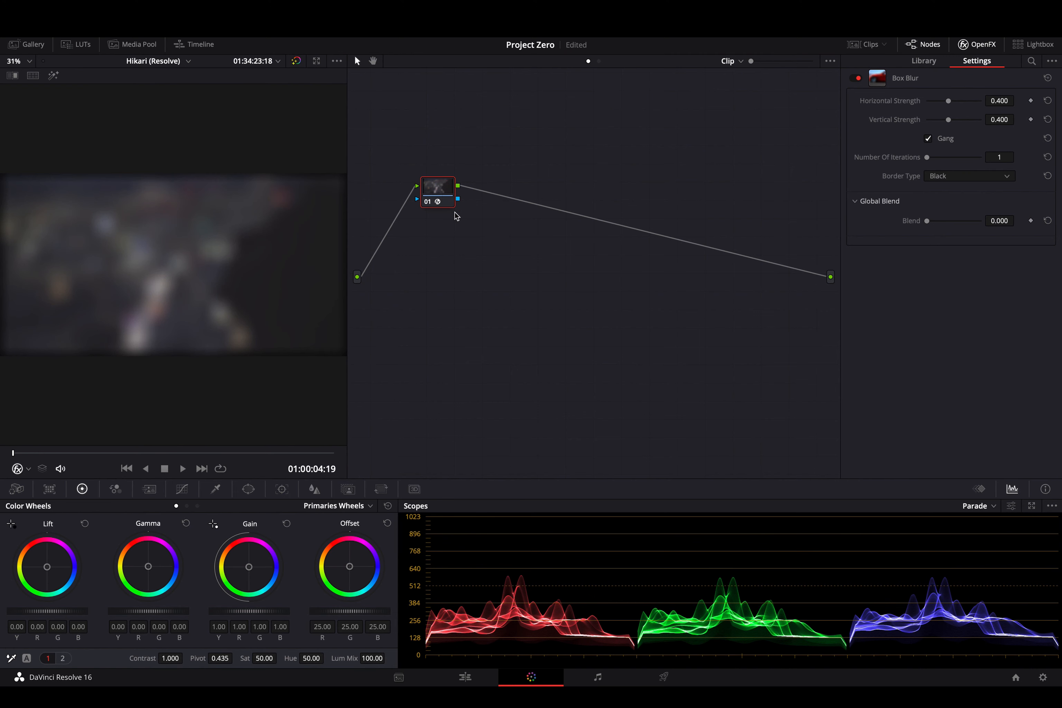
key(ctrl+z)
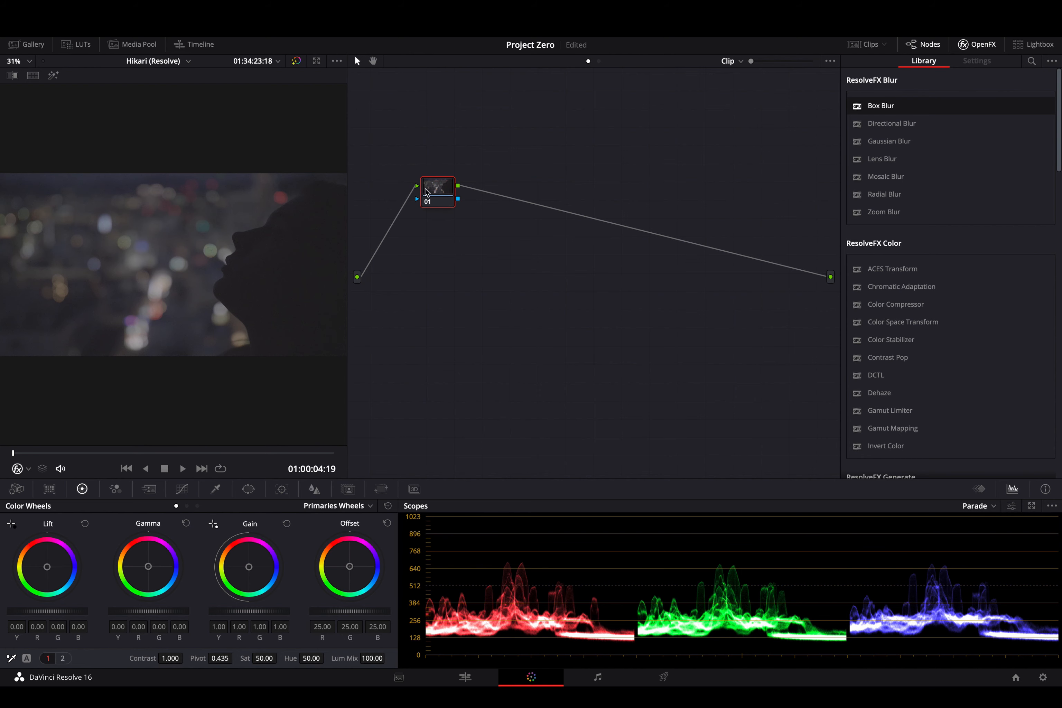
Step: Widen the viewer against the node graph and reposition node 01 within the graph
drag(427, 192, 455, 205)
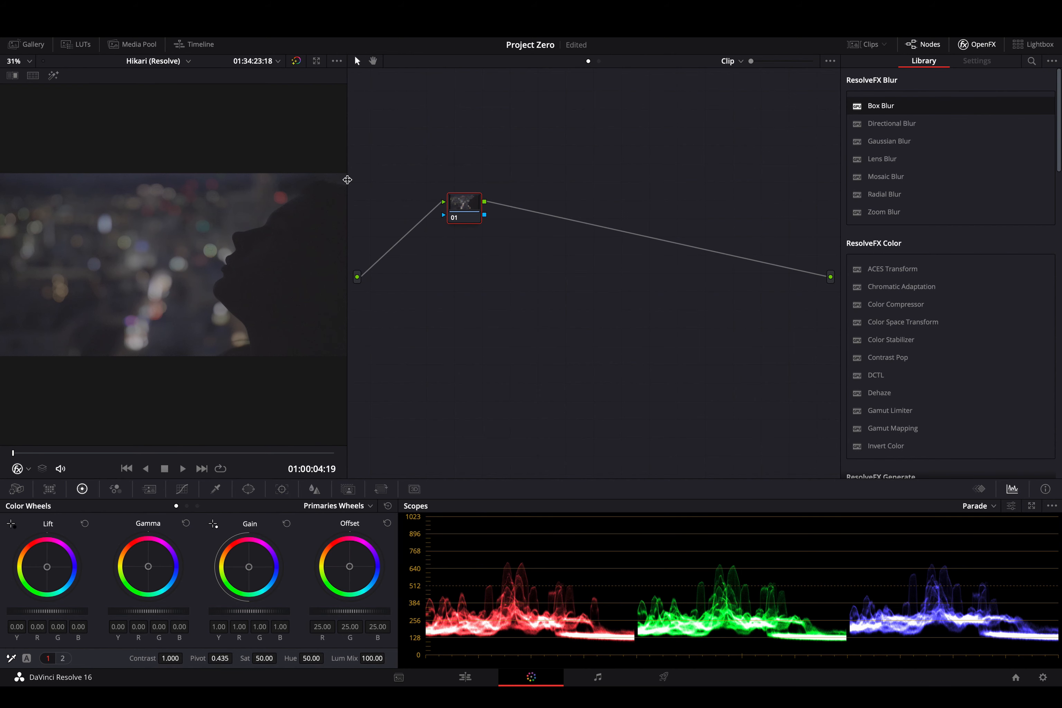
drag(346, 178, 546, 183)
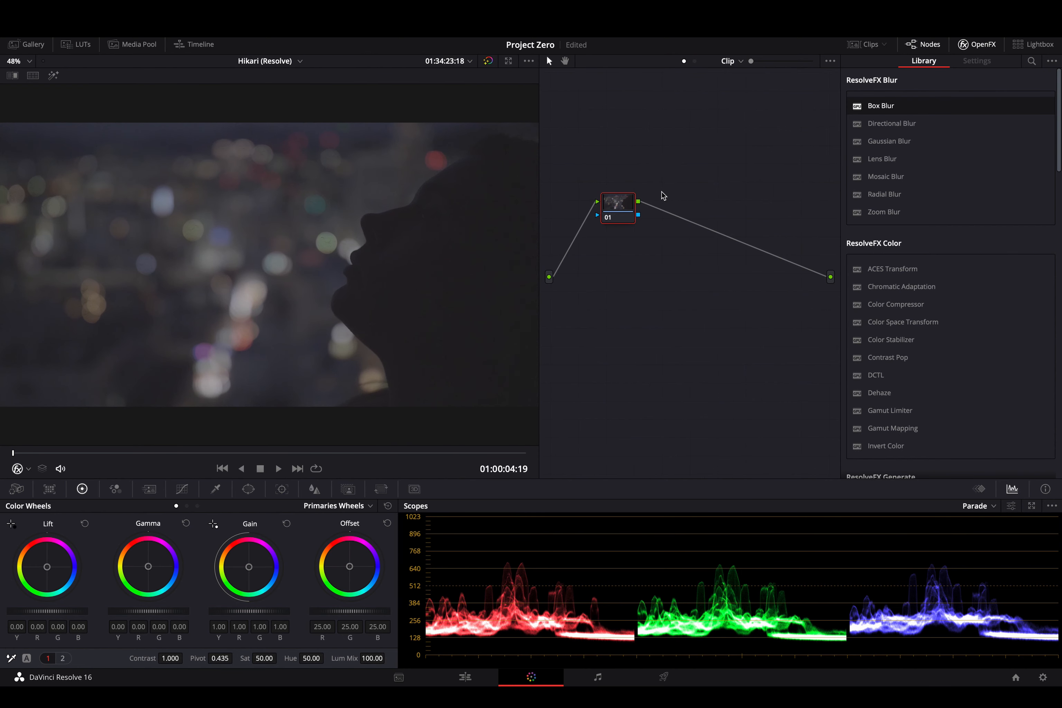
drag(626, 205, 633, 192)
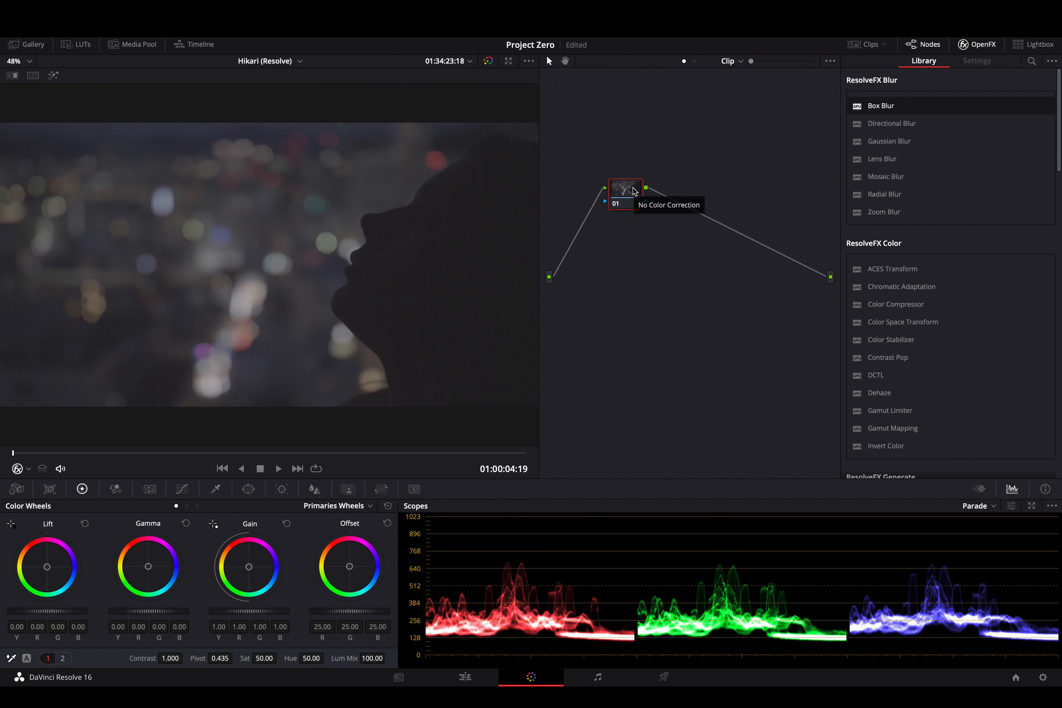
drag(634, 192, 634, 185)
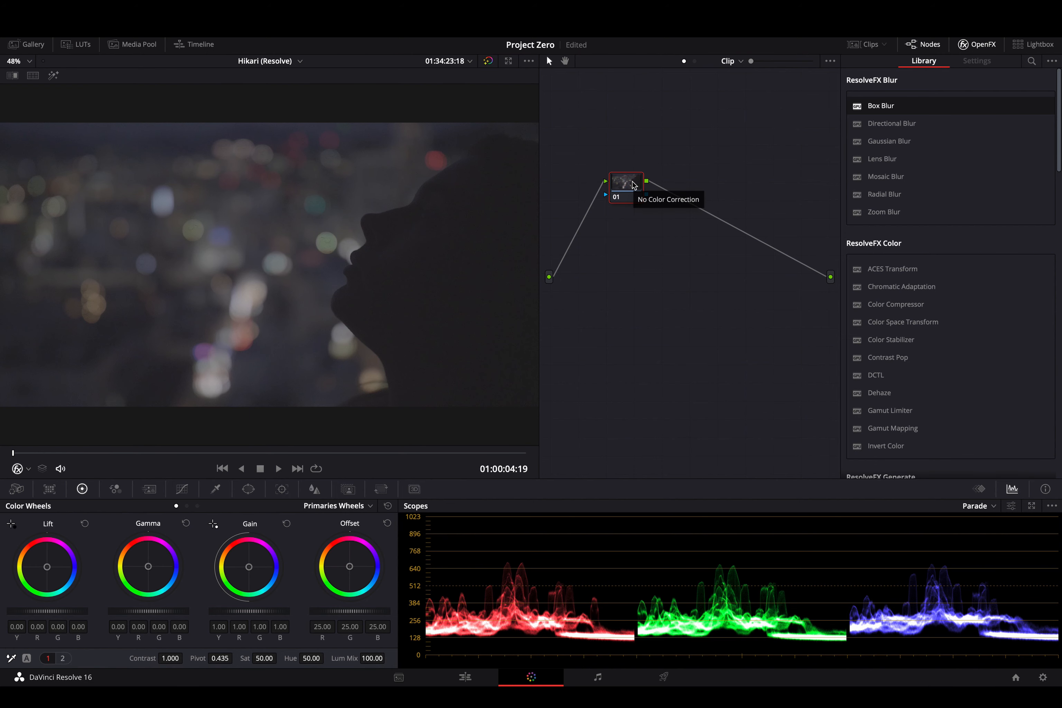
Step: Hide the node graph and the OpenFX library, and open the Lightbox view of all clips
click(917, 44)
click(978, 44)
click(1033, 44)
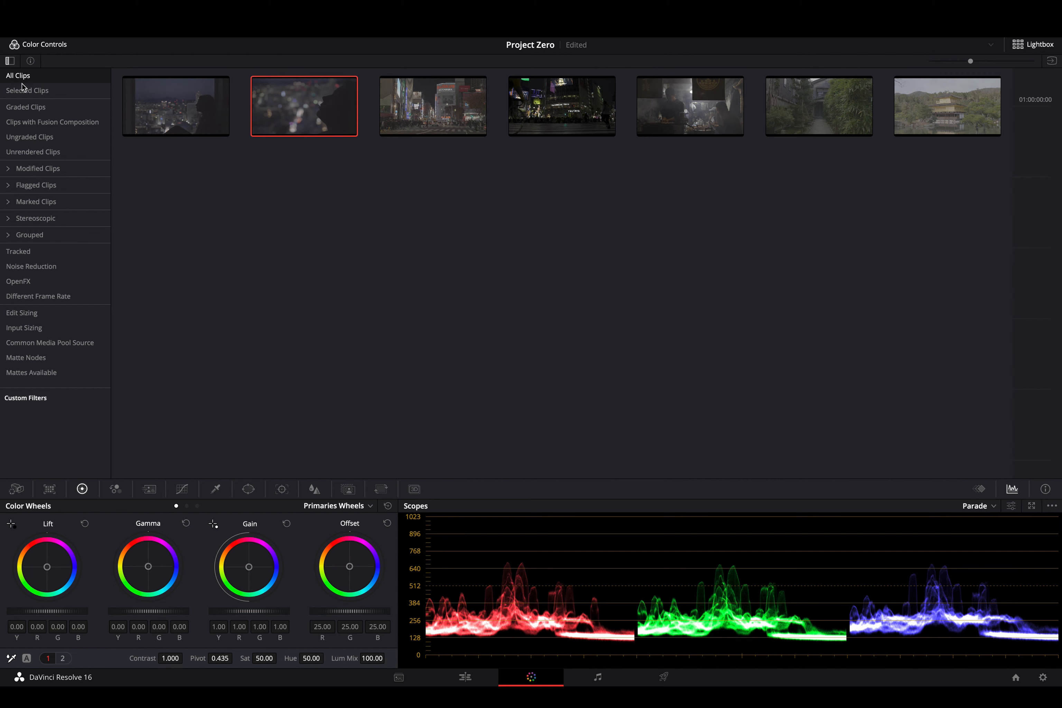
Step: Toggle the Lightbox clip filter sidebar off and on several times, leaving it shown
click(9, 61)
click(9, 61)
click(8, 62)
click(9, 62)
click(9, 61)
click(9, 61)
Step: Filter the Lightbox to ungraded clips and to graded clips, and return to all clips
click(41, 138)
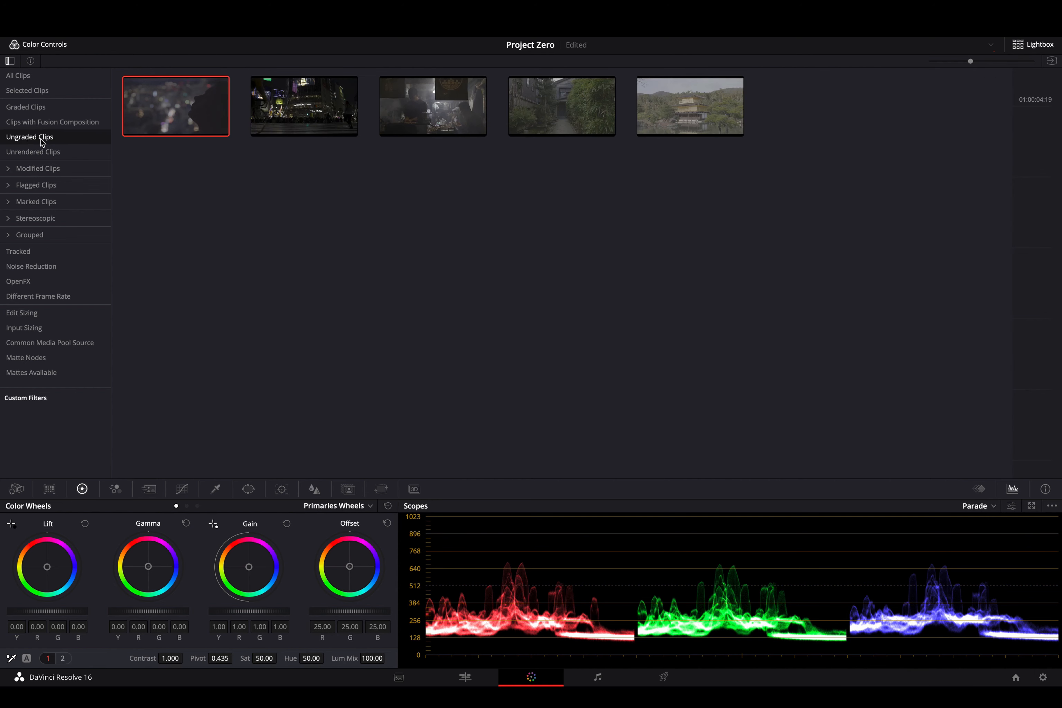
click(36, 108)
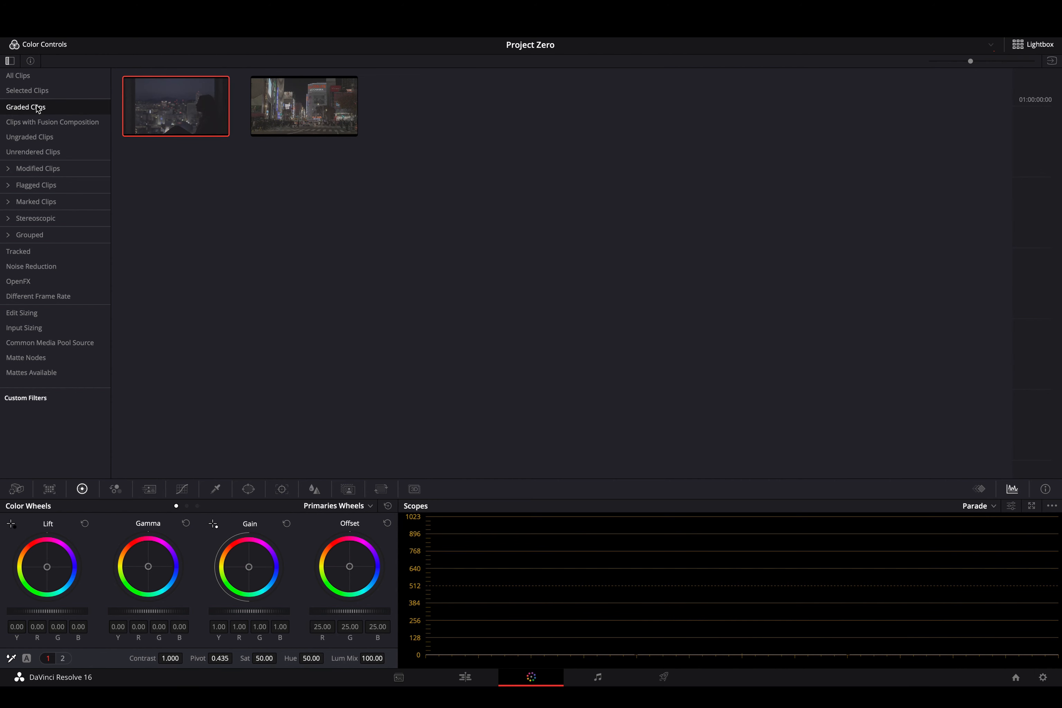
click(40, 169)
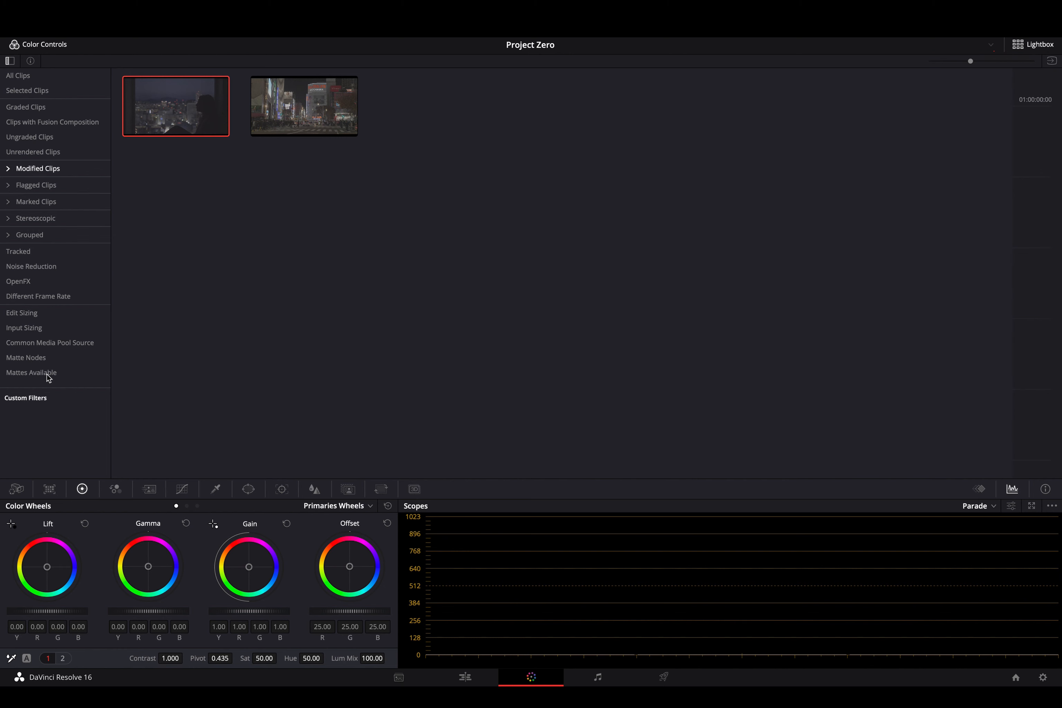
click(26, 77)
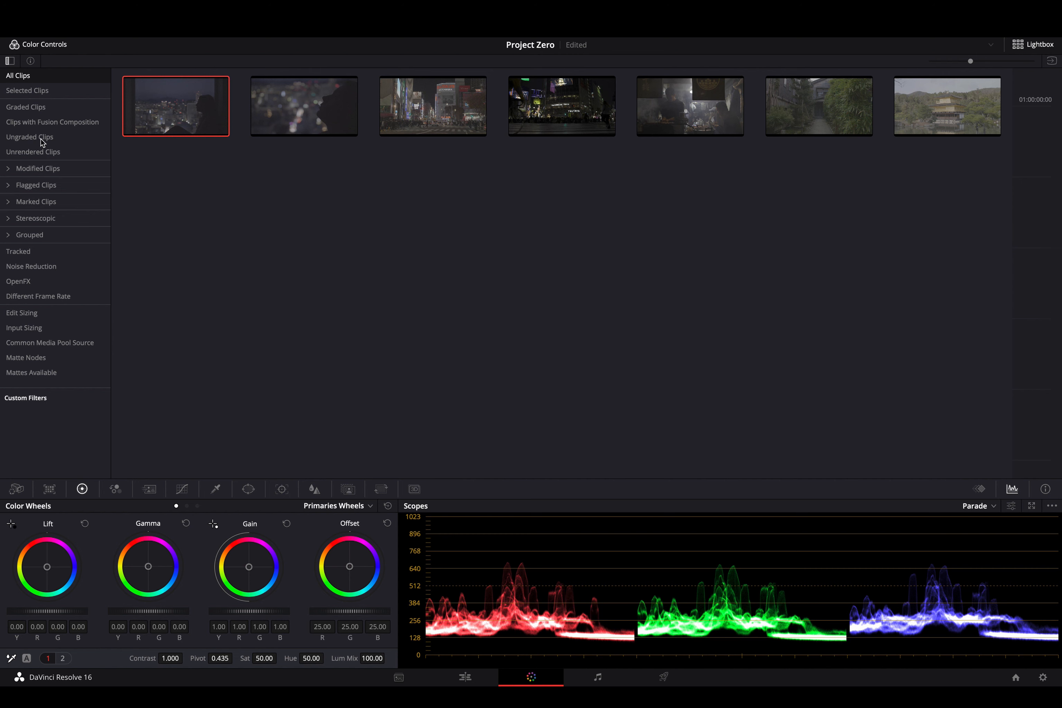
Step: Select the garden path and city crossing clips, view only the ungraded clips, and restore all clips
click(819, 103)
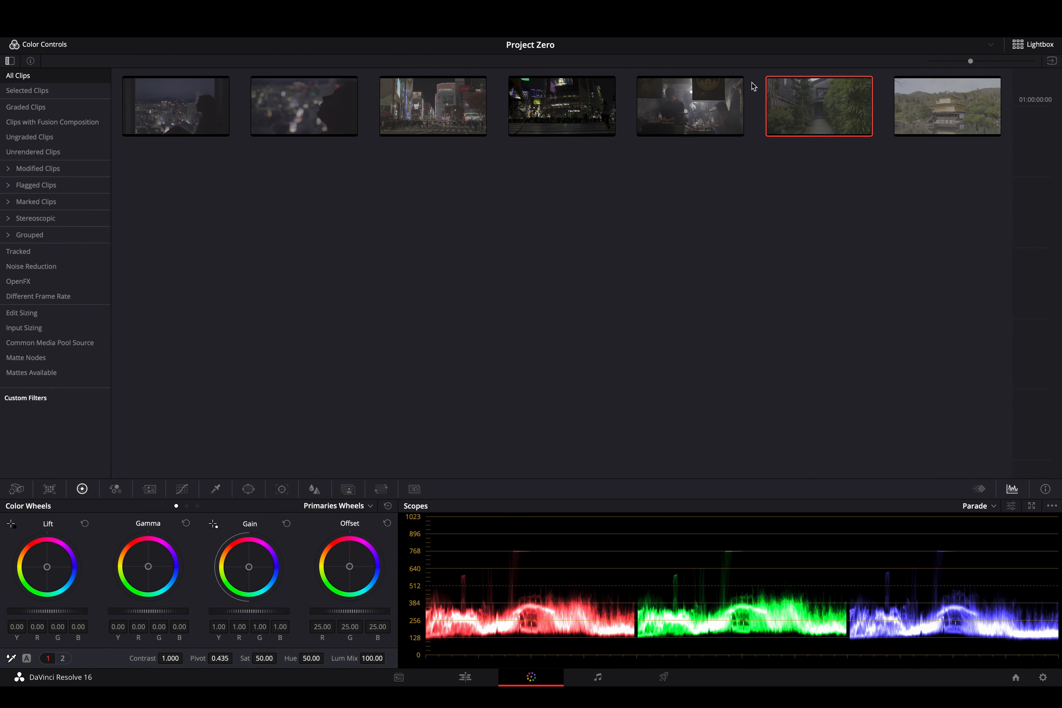
click(442, 101)
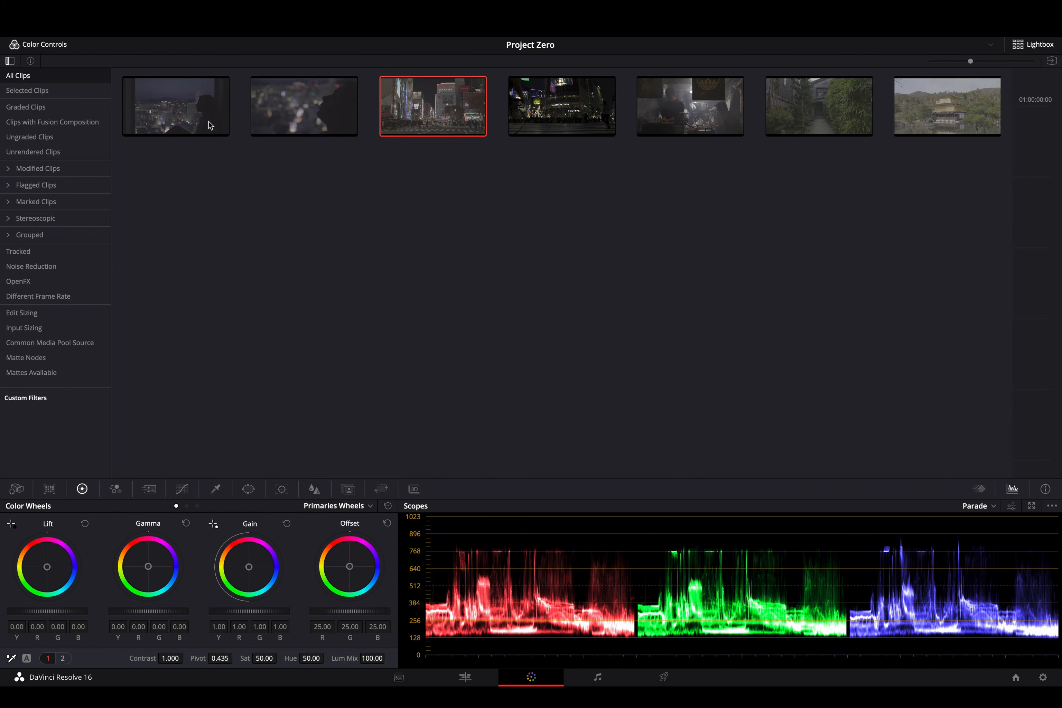
click(50, 137)
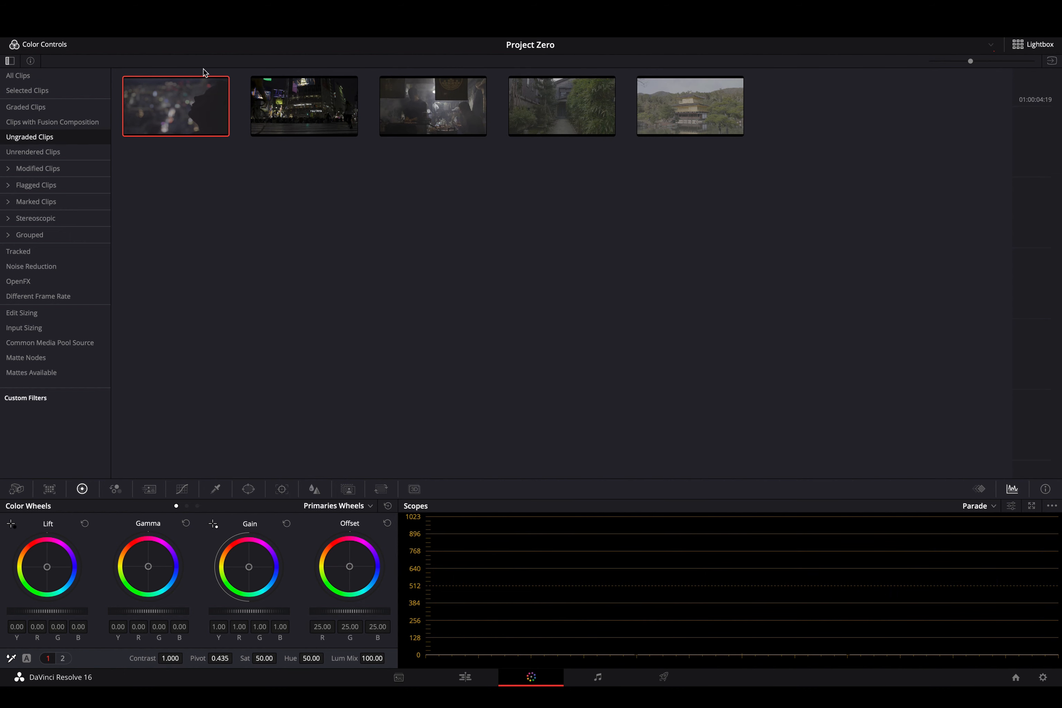
click(27, 79)
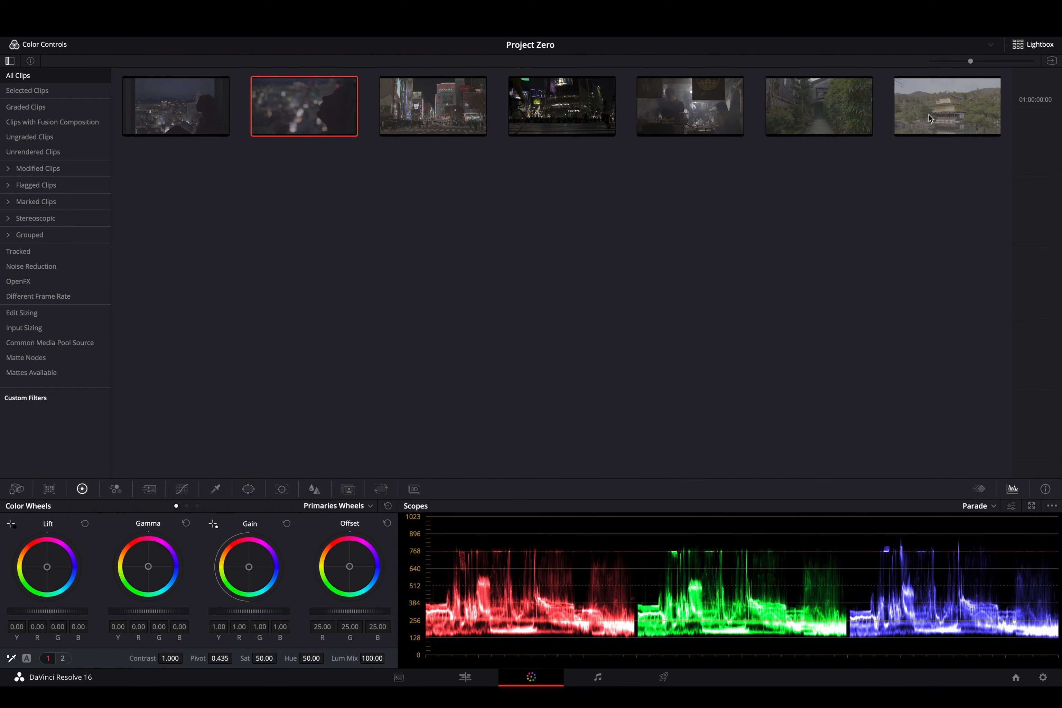
Step: Close the Lightbox and show the node graph, briefly checking the clip thumbnails
click(1022, 46)
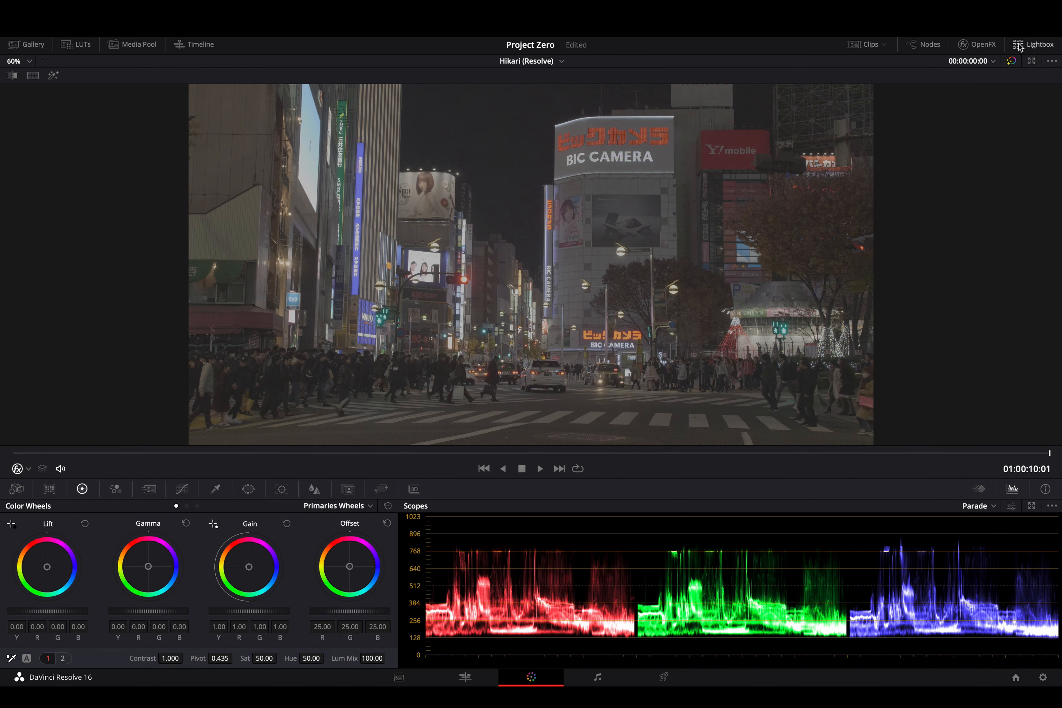
click(922, 44)
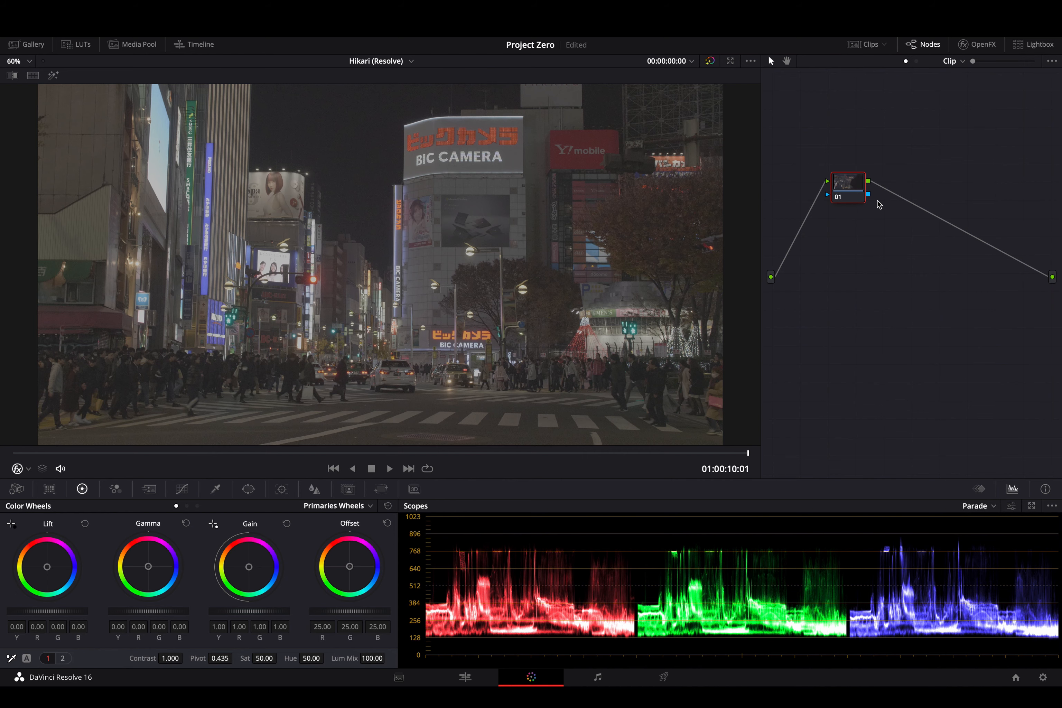
click(864, 46)
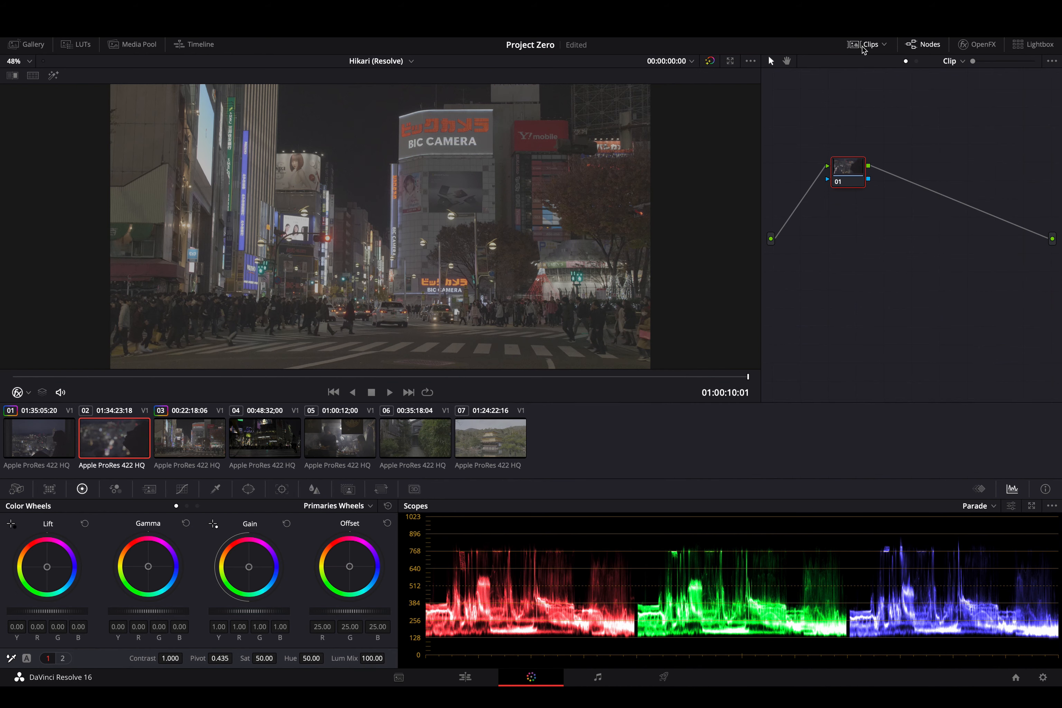
click(863, 47)
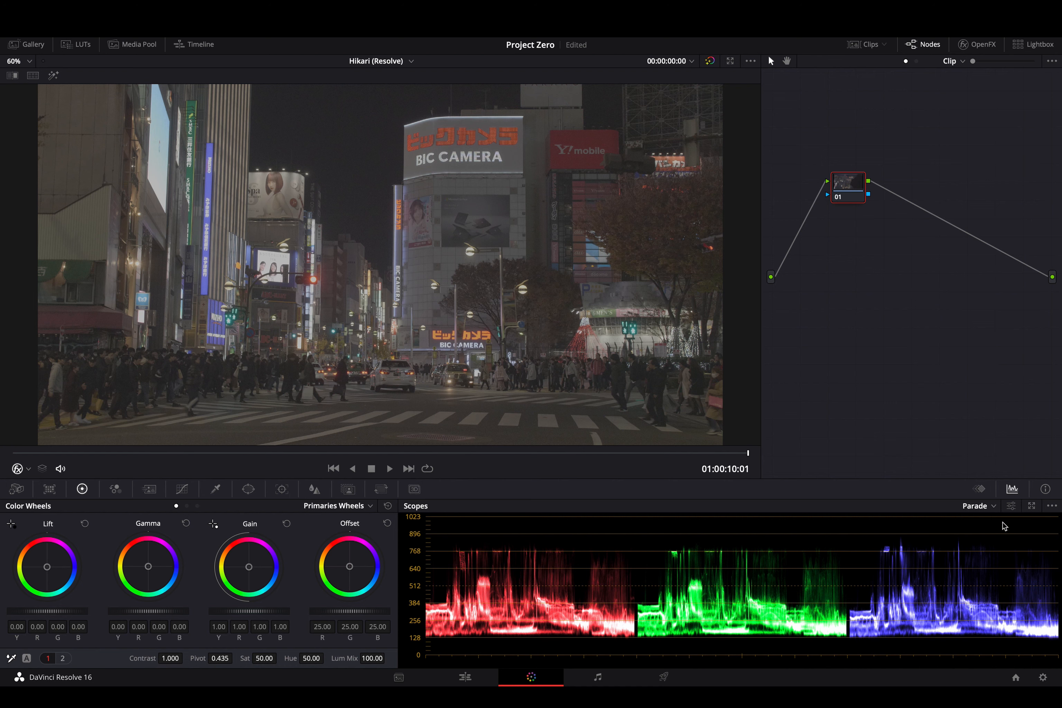
Step: Cycle the scopes display through Waveform, Vectorscope, Histogram and CIE Chromaticity
click(981, 510)
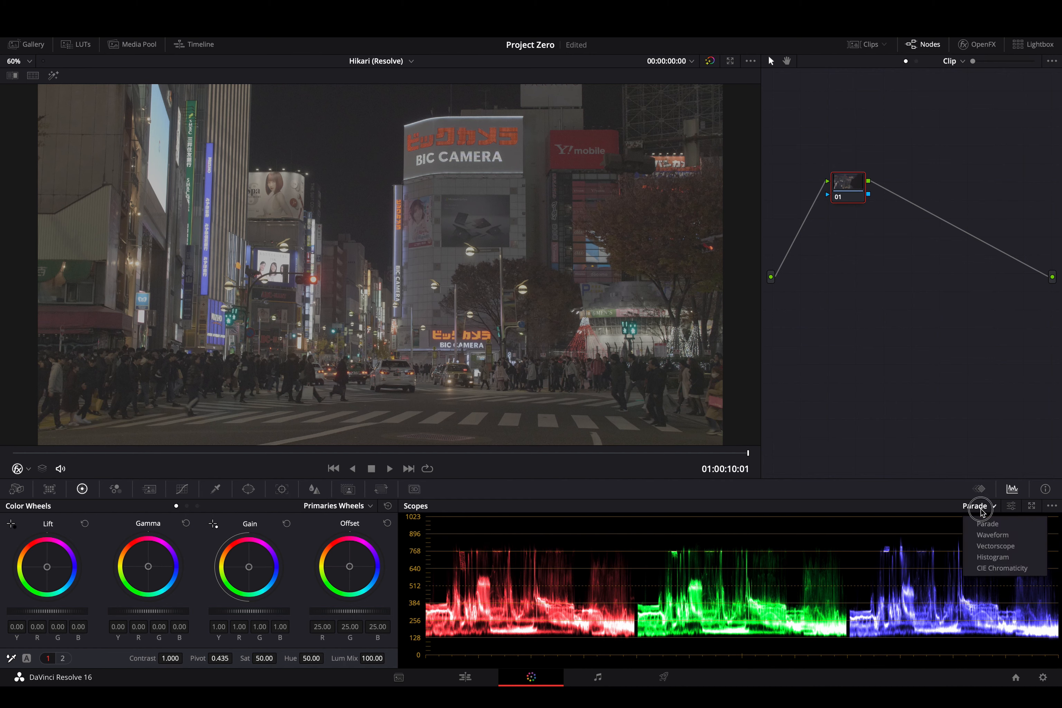
click(985, 535)
click(982, 507)
click(987, 546)
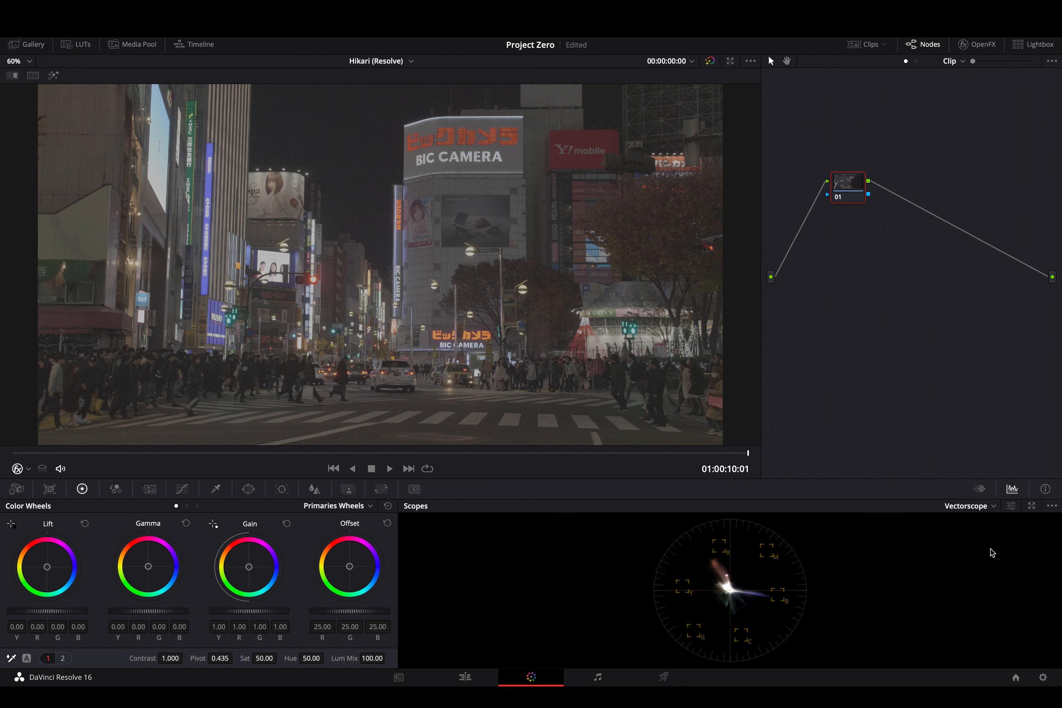
click(979, 506)
click(986, 557)
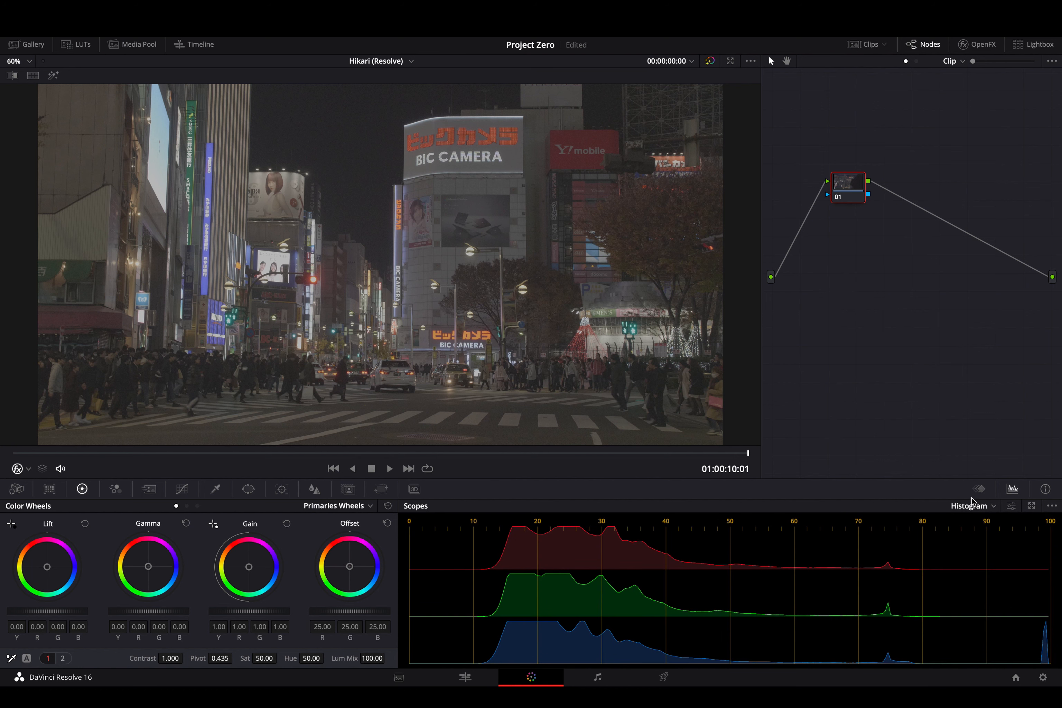
click(973, 506)
click(990, 569)
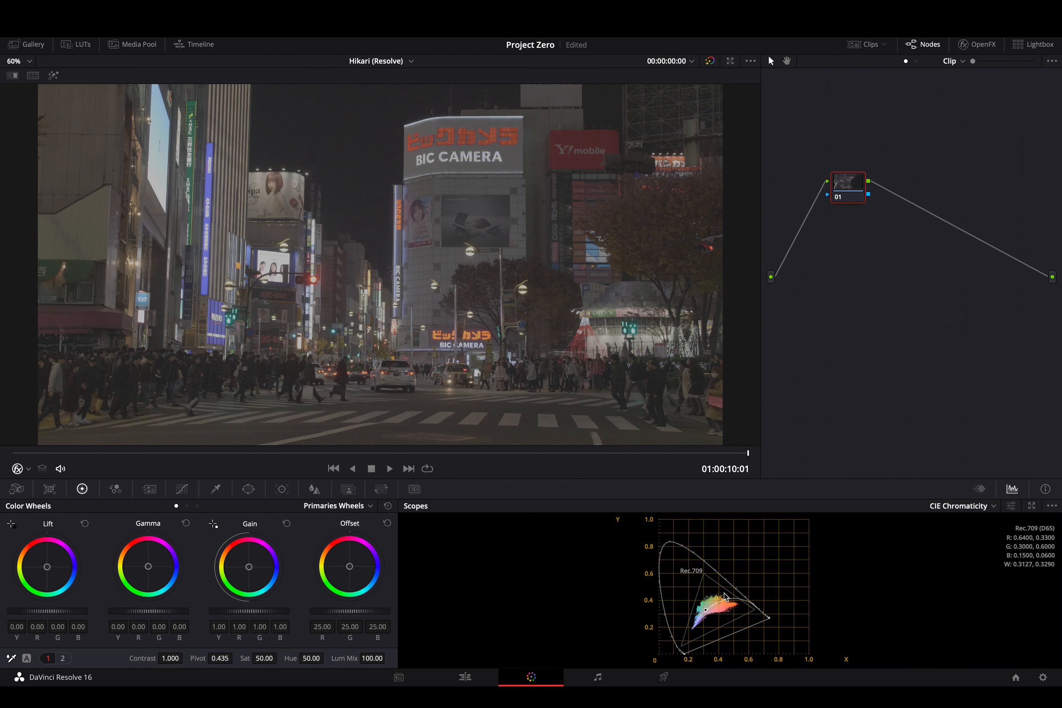
Step: Move the playhead to 01:00:06:03, check the chromaticity scope's settings, and switch the scopes back to Parade
drag(685, 458, 201, 471)
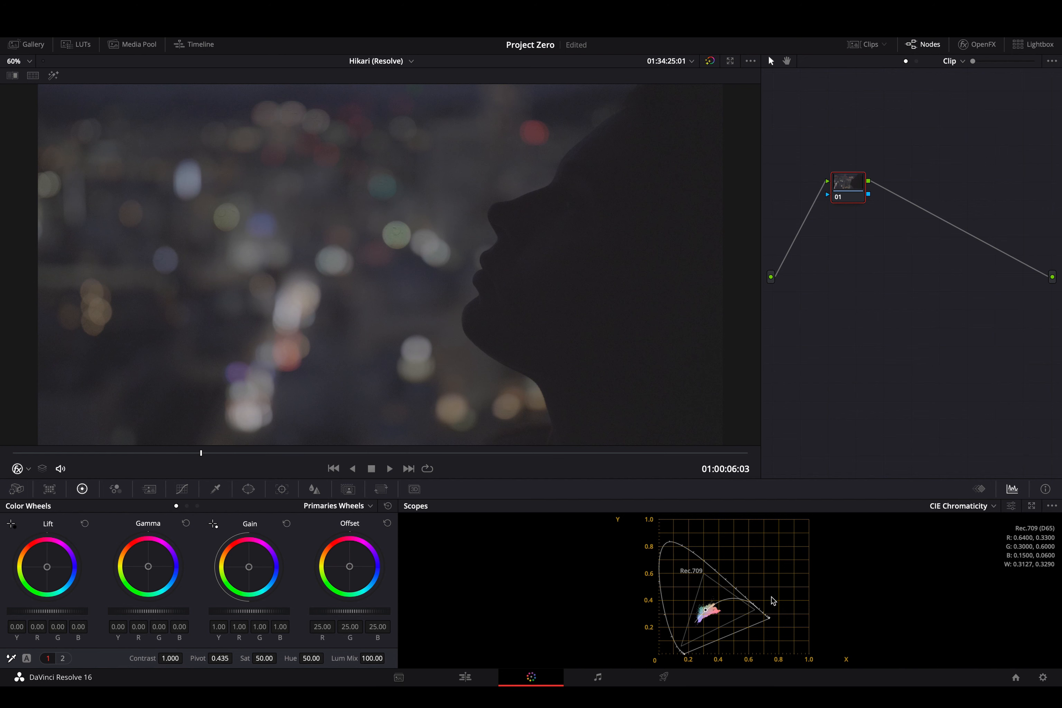
click(1011, 506)
click(889, 523)
click(962, 507)
click(959, 524)
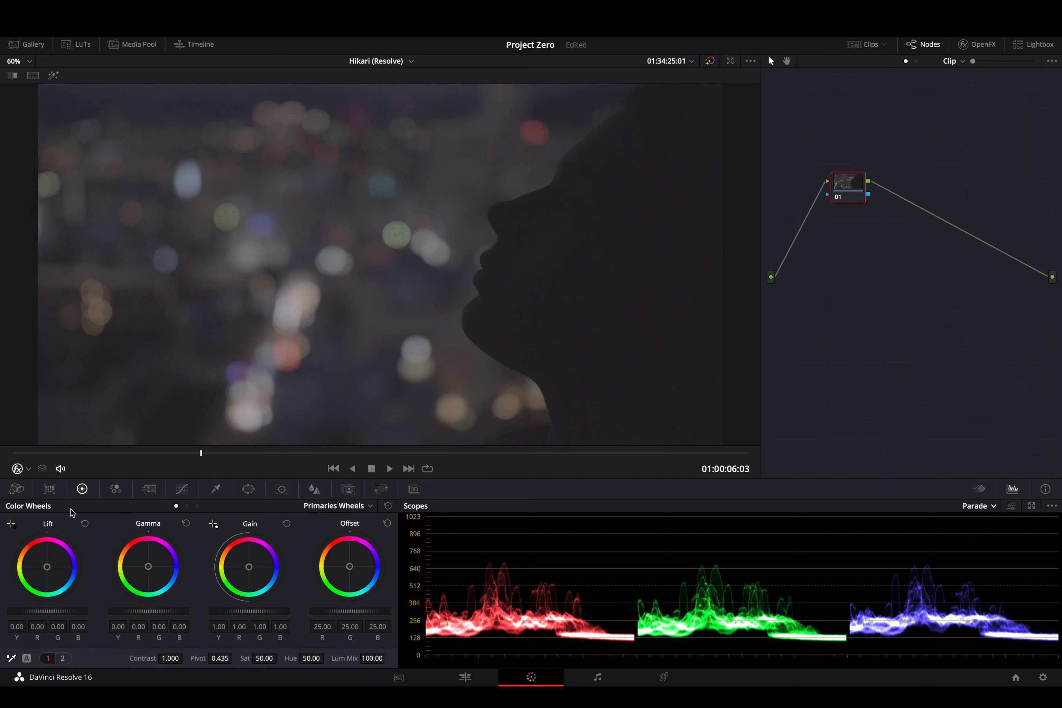
Step: Display the Color Match controls in place of the color wheels
click(49, 489)
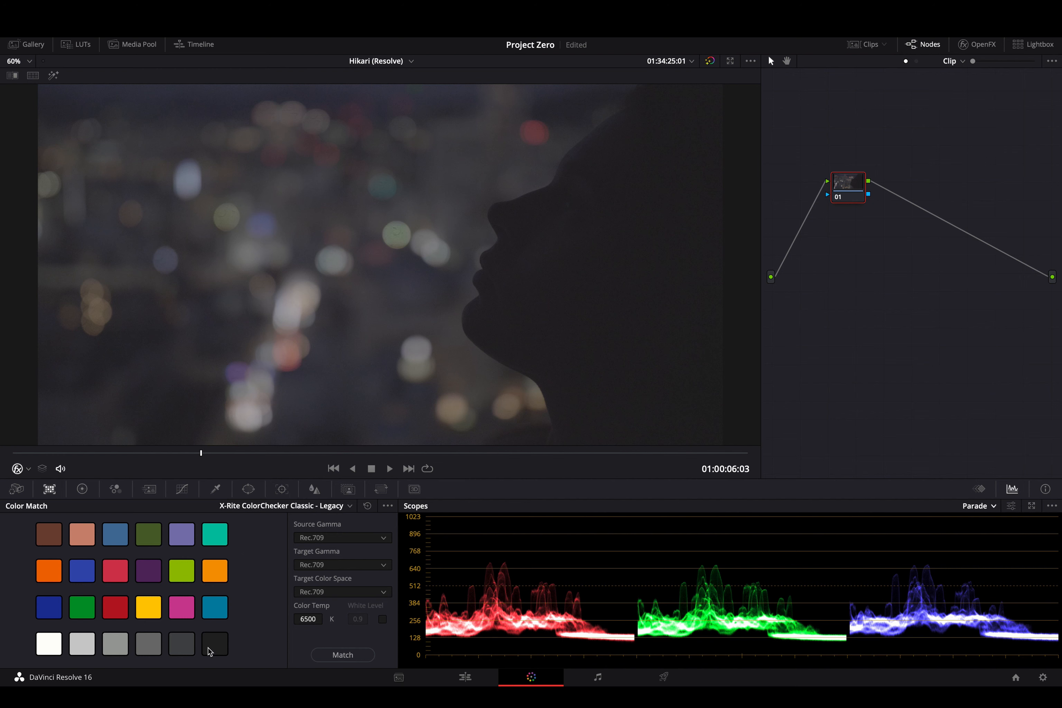
Step: Show the Camera Raw controls and examine the project's Color Management settings, leaving them unchanged
click(17, 490)
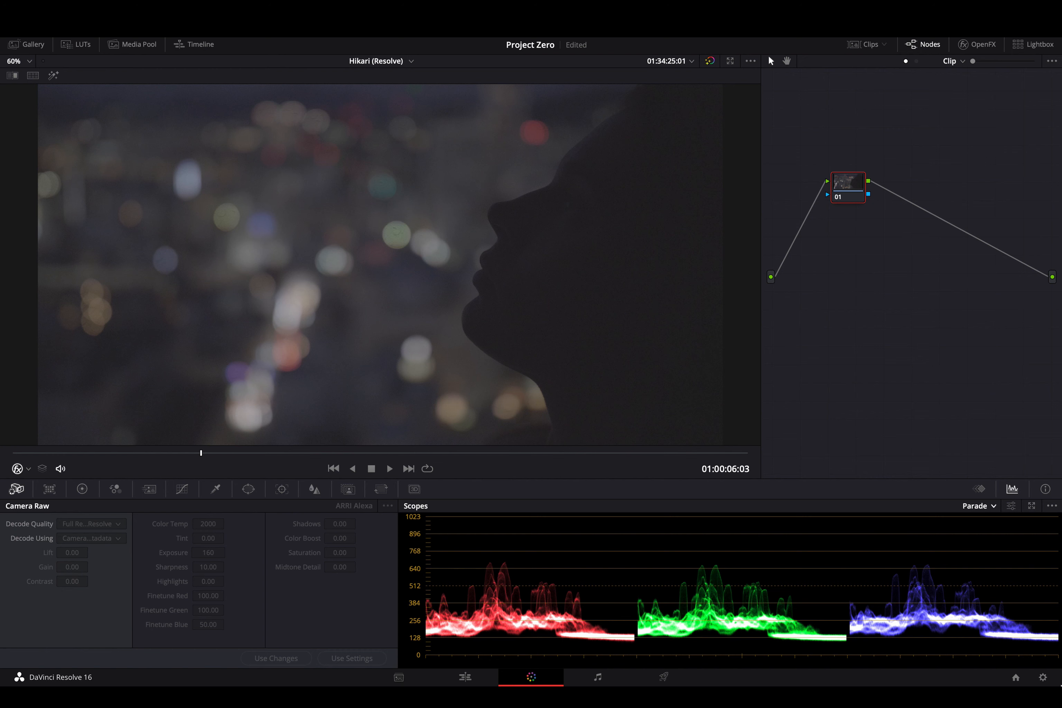
click(1043, 677)
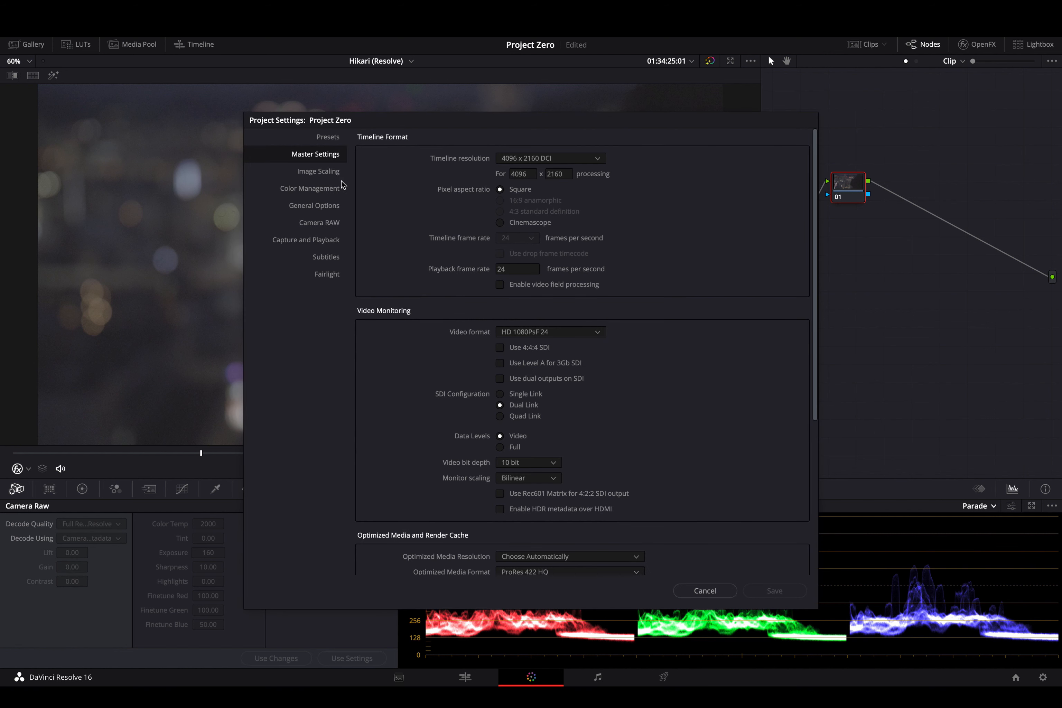
click(325, 191)
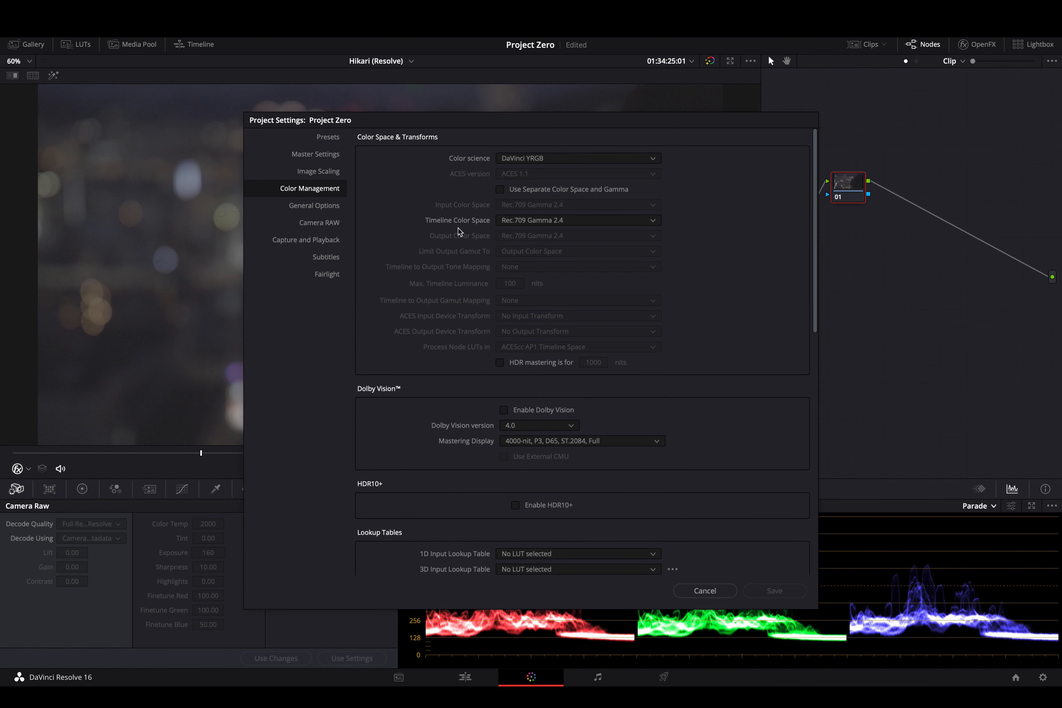
click(719, 589)
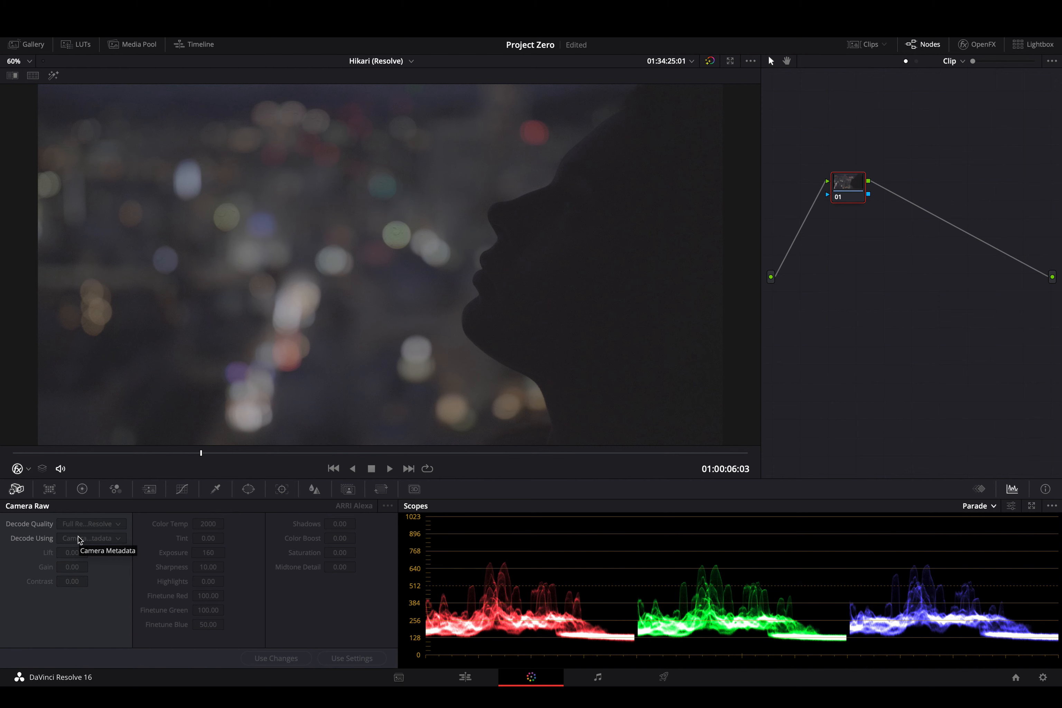
Step: Show the Color Wheels palette, compare Primaries Wheels with Primaries Bars, and switch it to Log mode
click(82, 490)
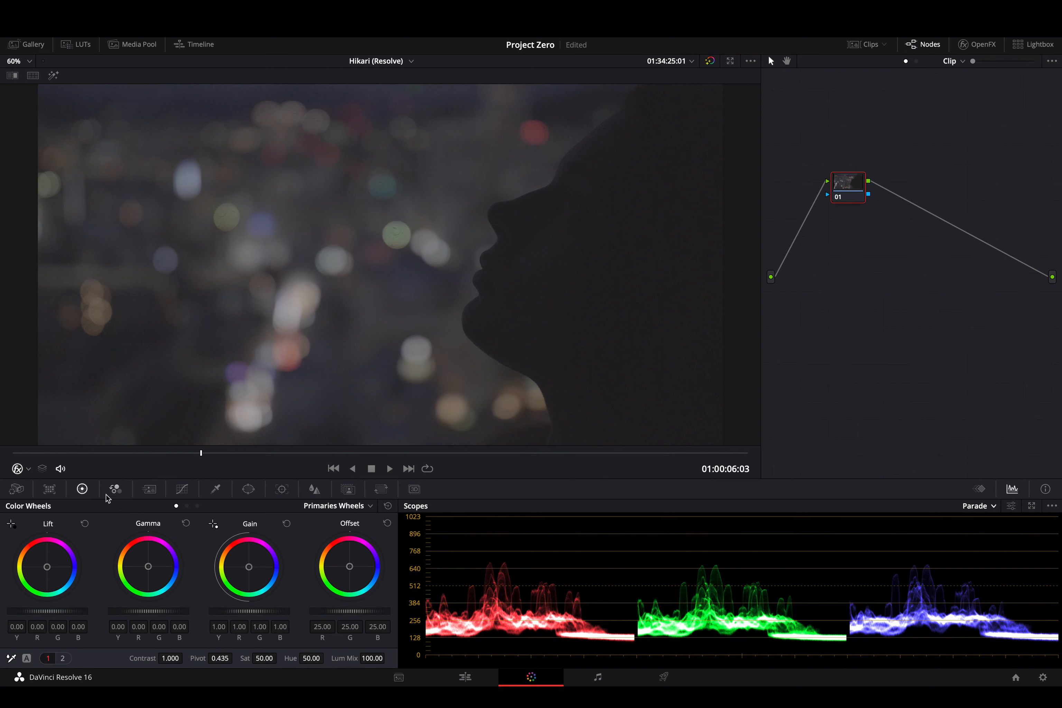
click(186, 506)
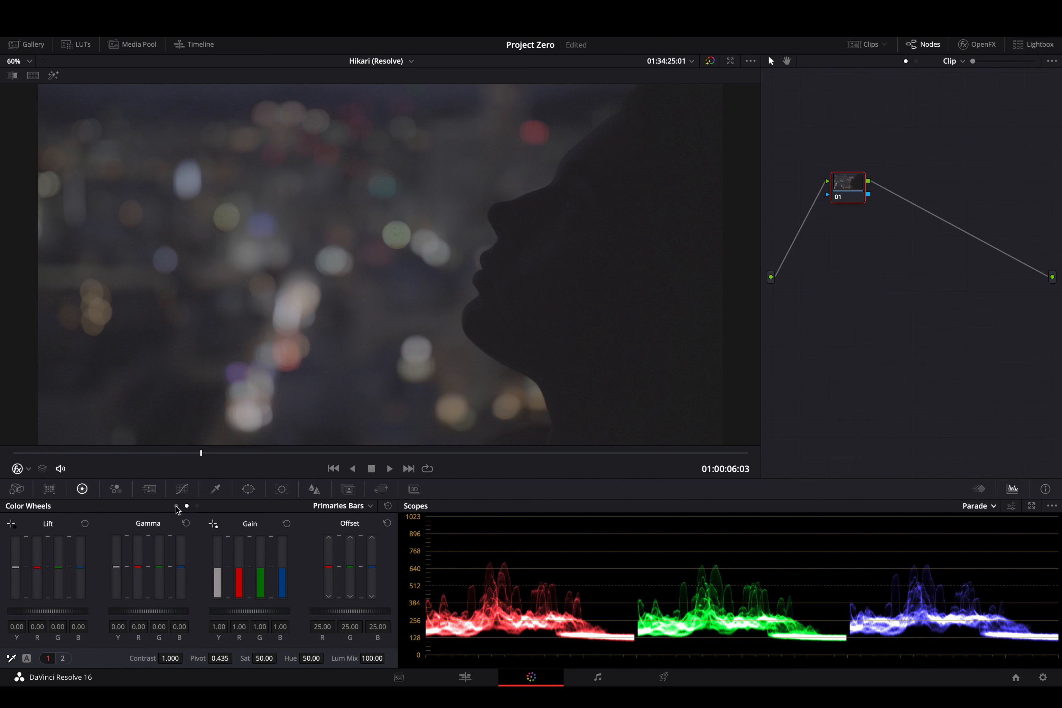
click(176, 506)
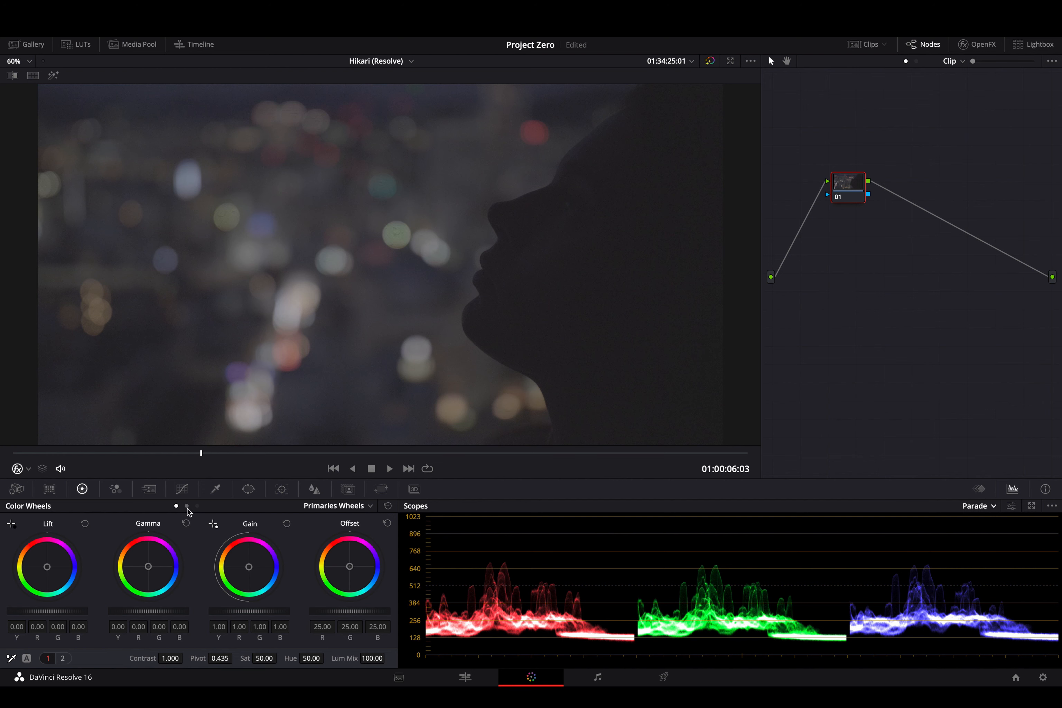
click(187, 507)
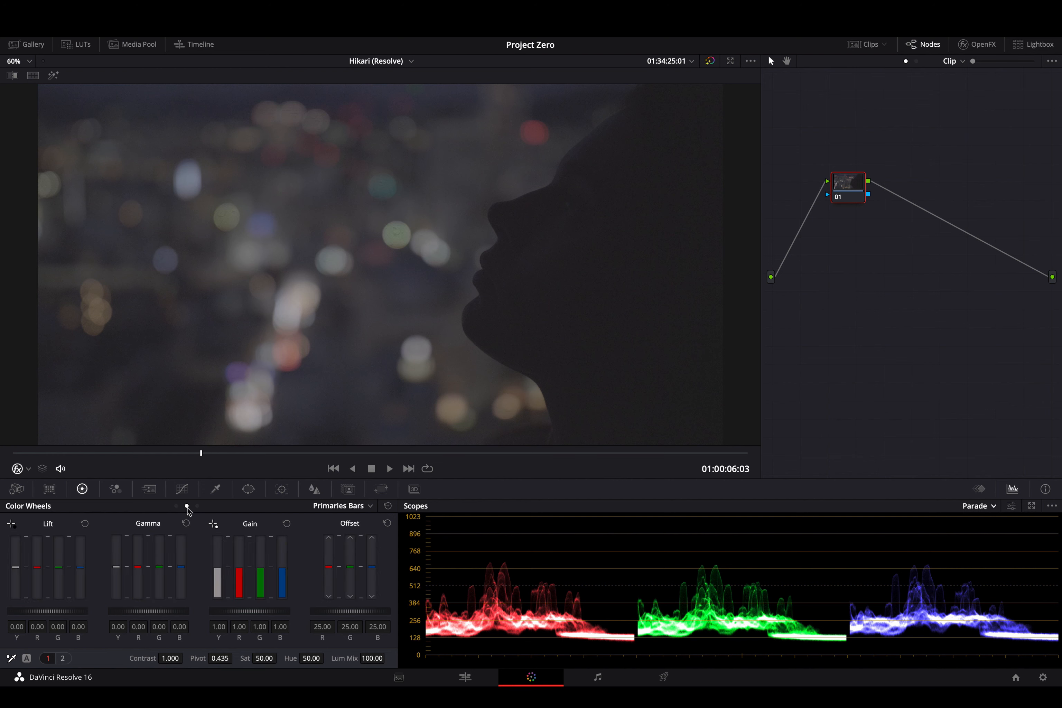
click(176, 506)
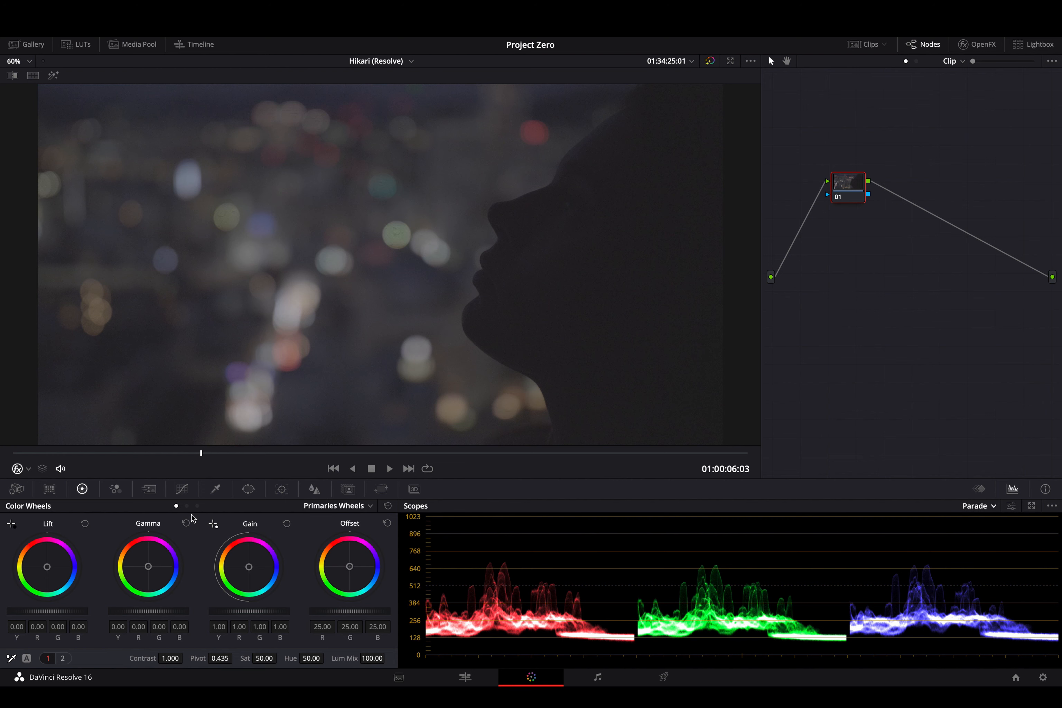
click(187, 506)
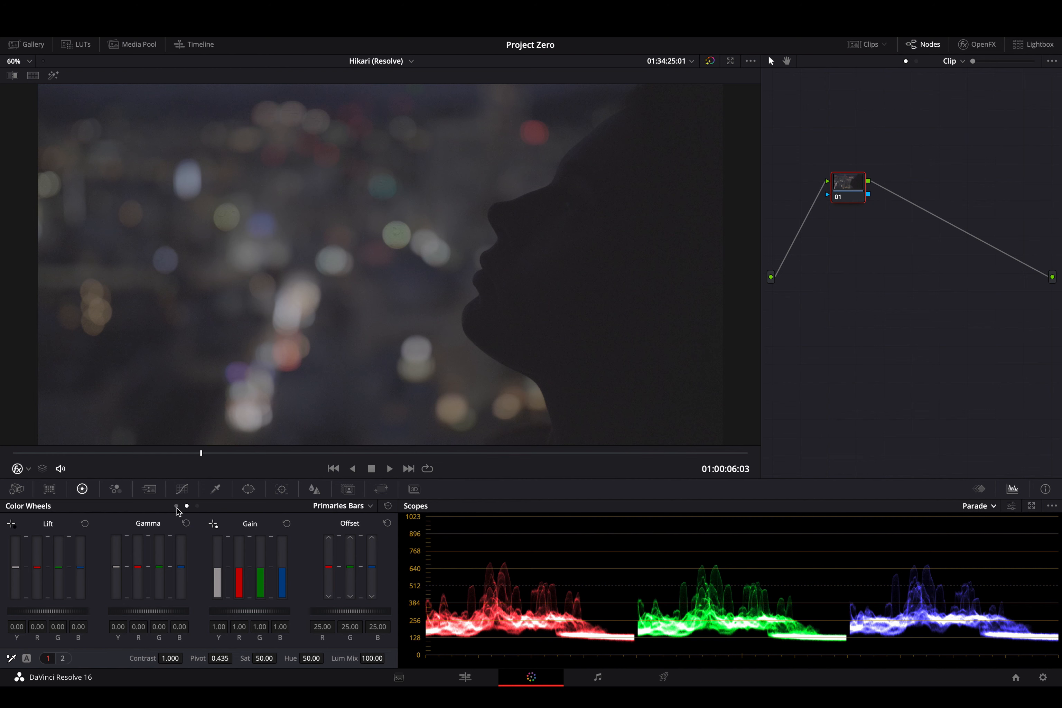
click(177, 508)
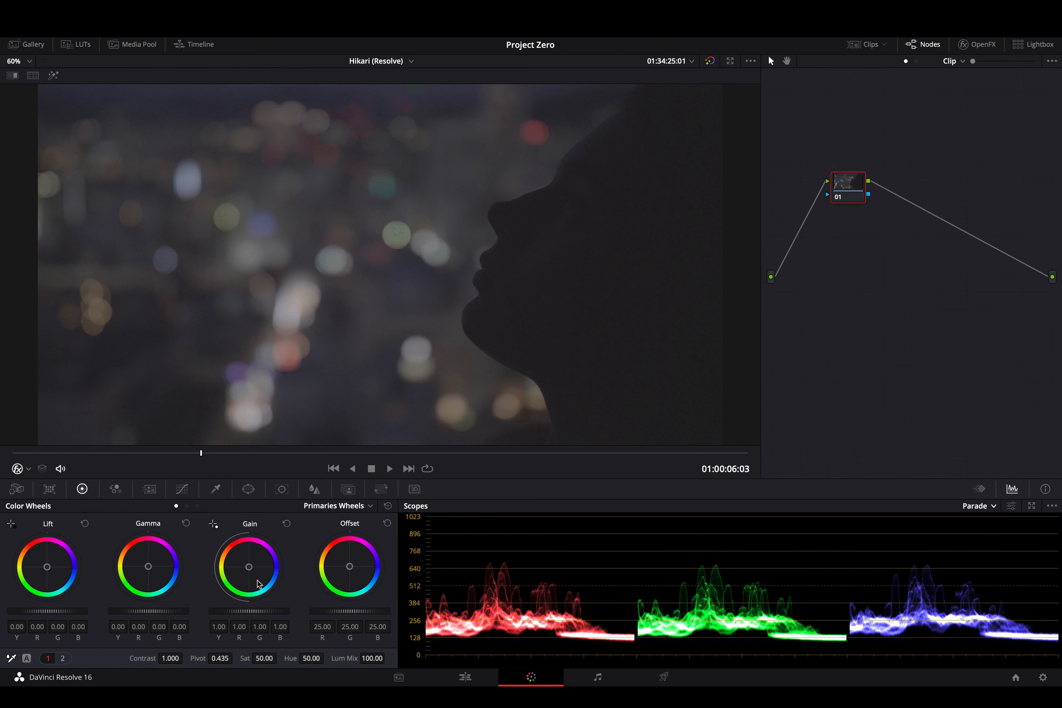
click(196, 505)
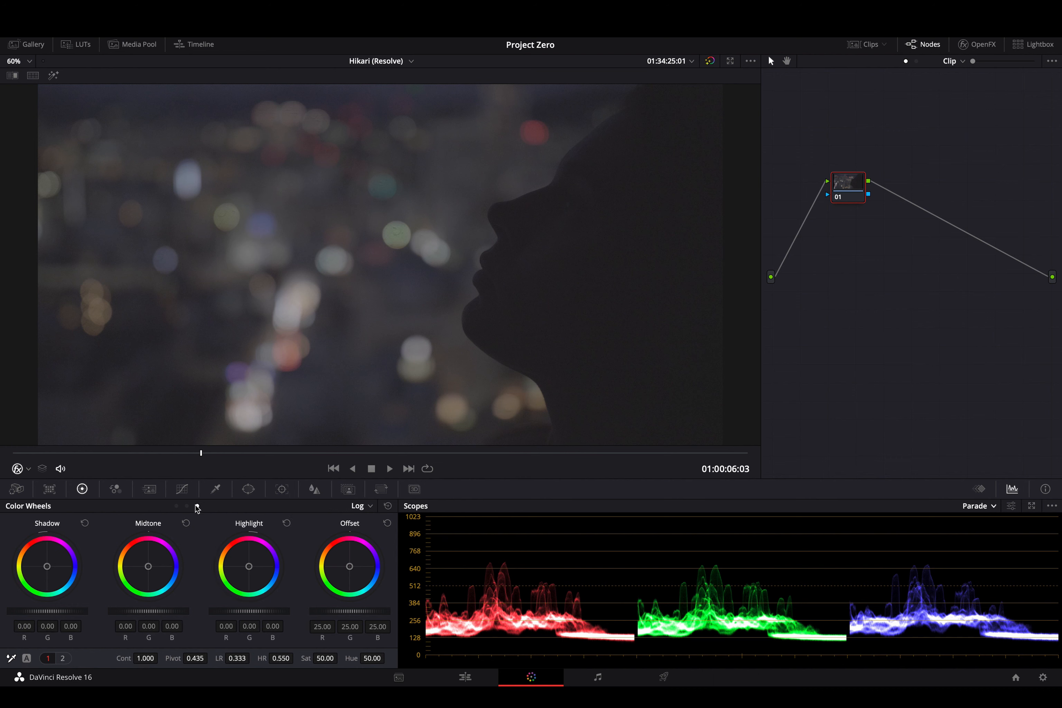
Step: In the RGB Mixer, lower the blue level of the Blue Output to 0.92 and reset that output
click(114, 489)
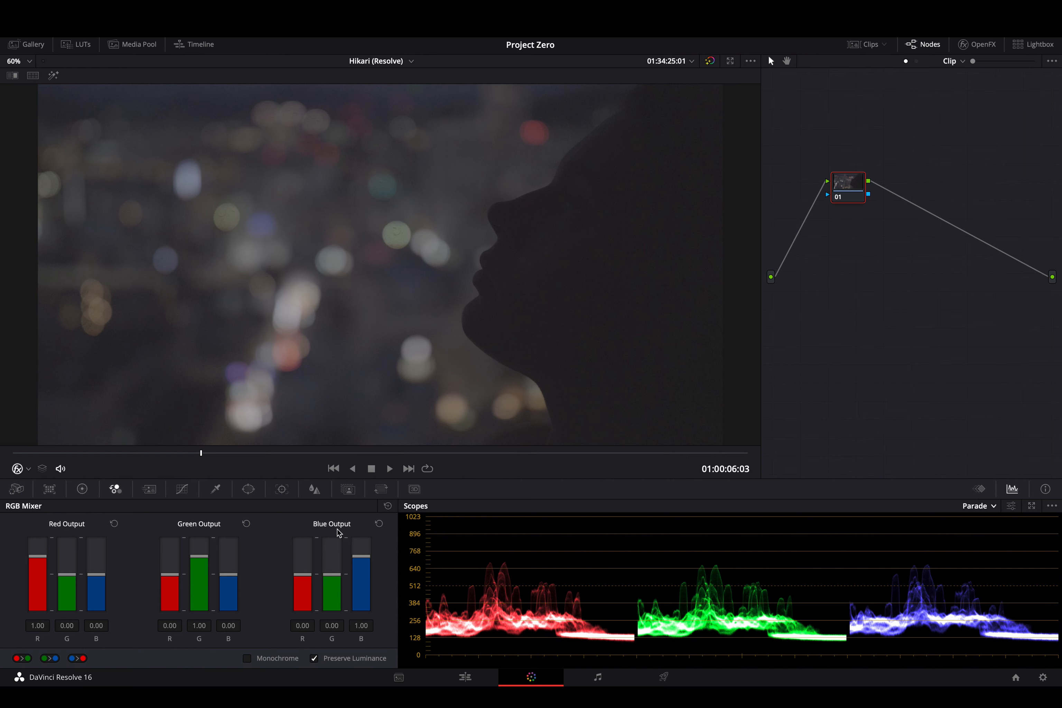
drag(371, 556, 371, 556)
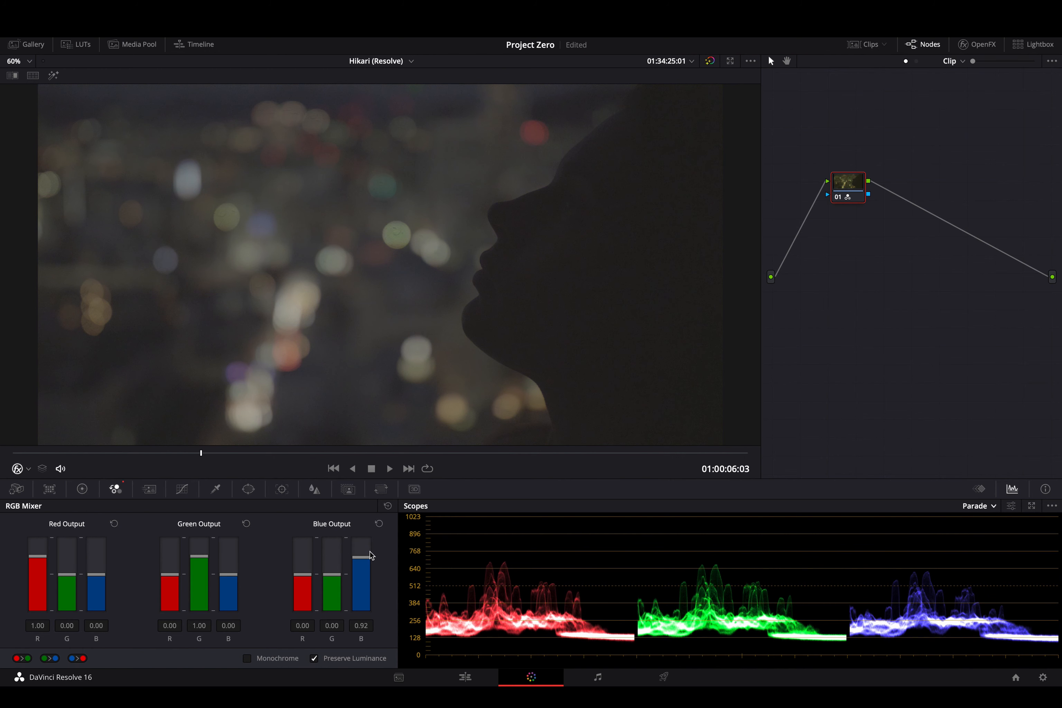
click(379, 525)
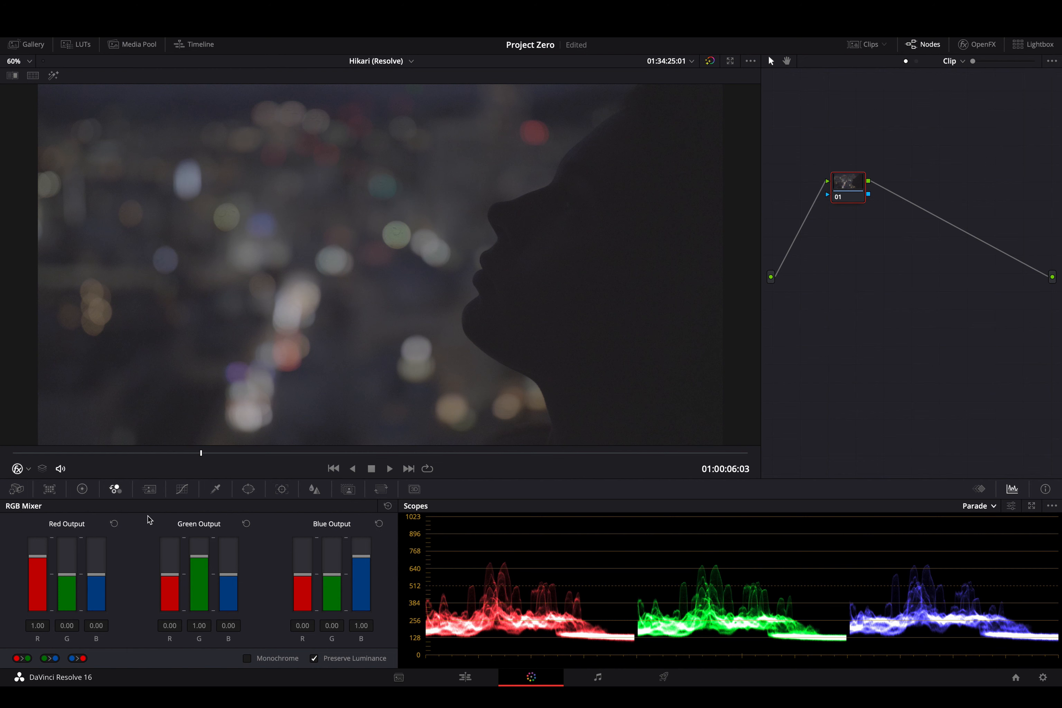
Step: In Motion Effects, set Temporal NR to 3 frames with Better motion estimation and linked luma and chroma thresholds of 5.0
click(149, 490)
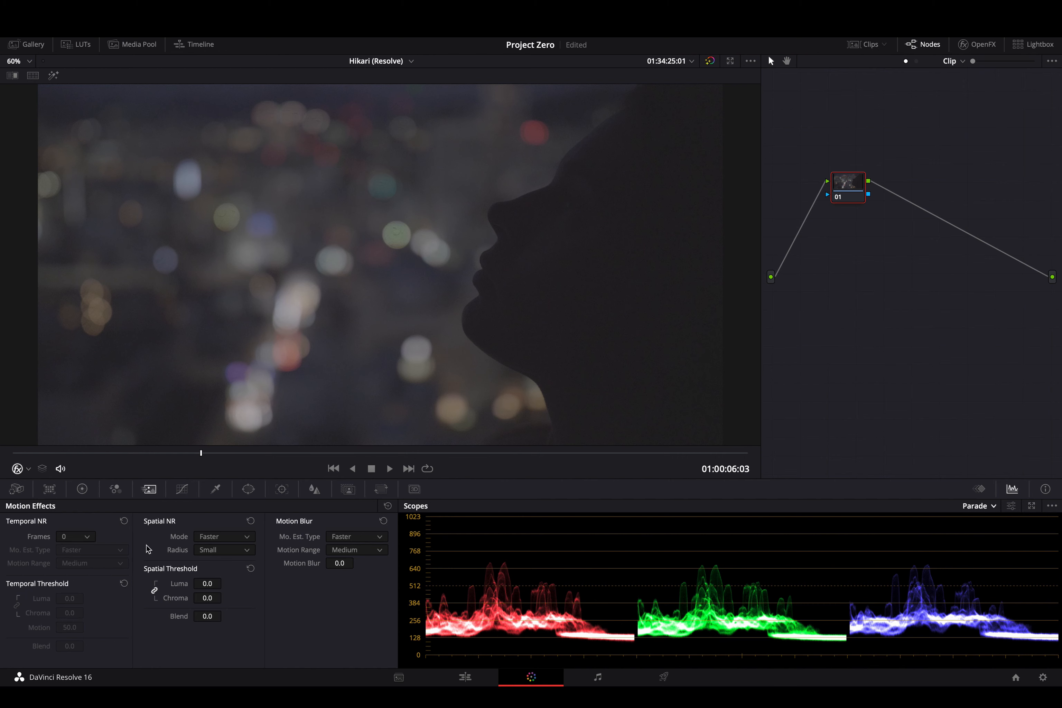
click(73, 538)
click(71, 588)
click(86, 550)
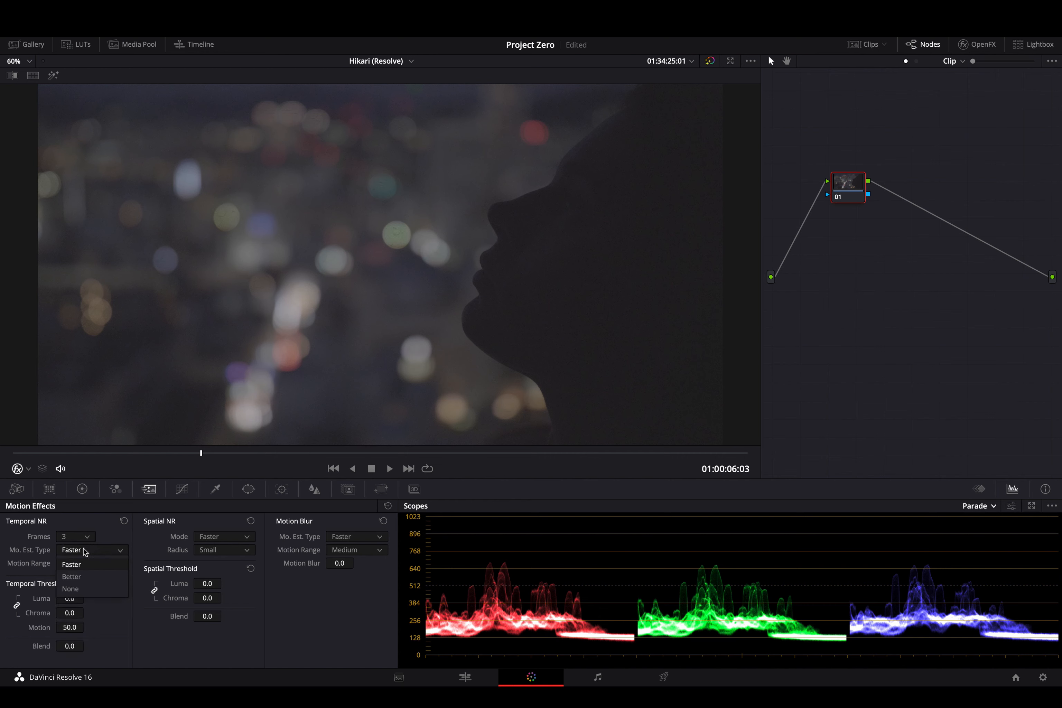
click(83, 576)
drag(69, 598, 91, 594)
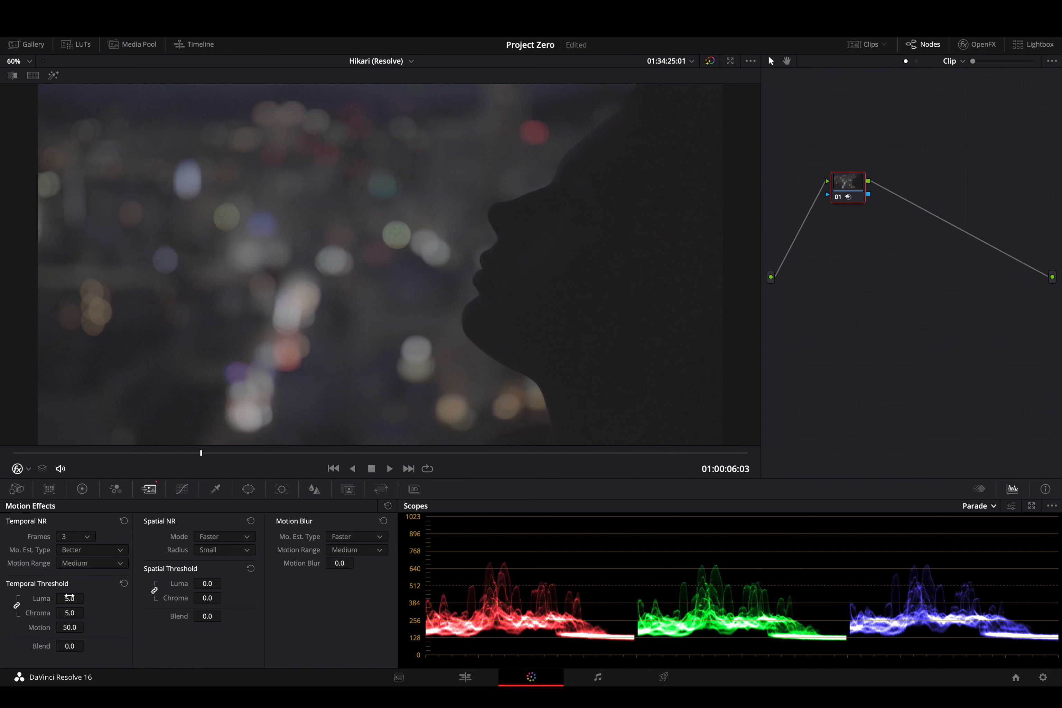
Step: Check the Spatial NR mode options, keep Faster, and set the linked spatial luma and chroma thresholds to 5.0
click(245, 536)
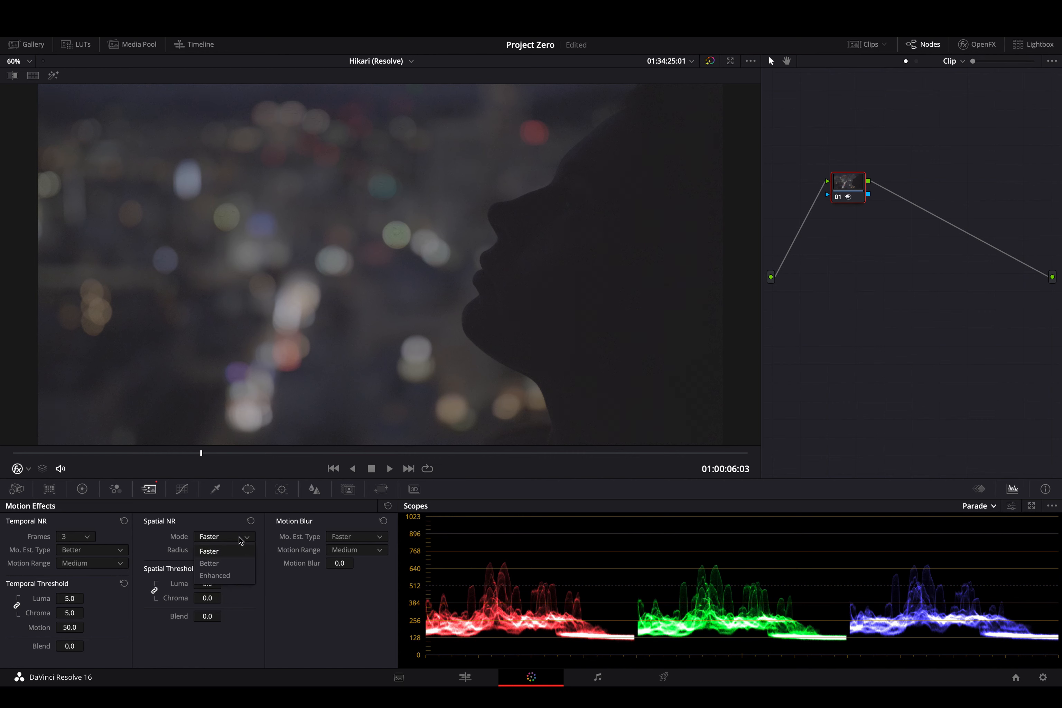
click(165, 568)
click(208, 583)
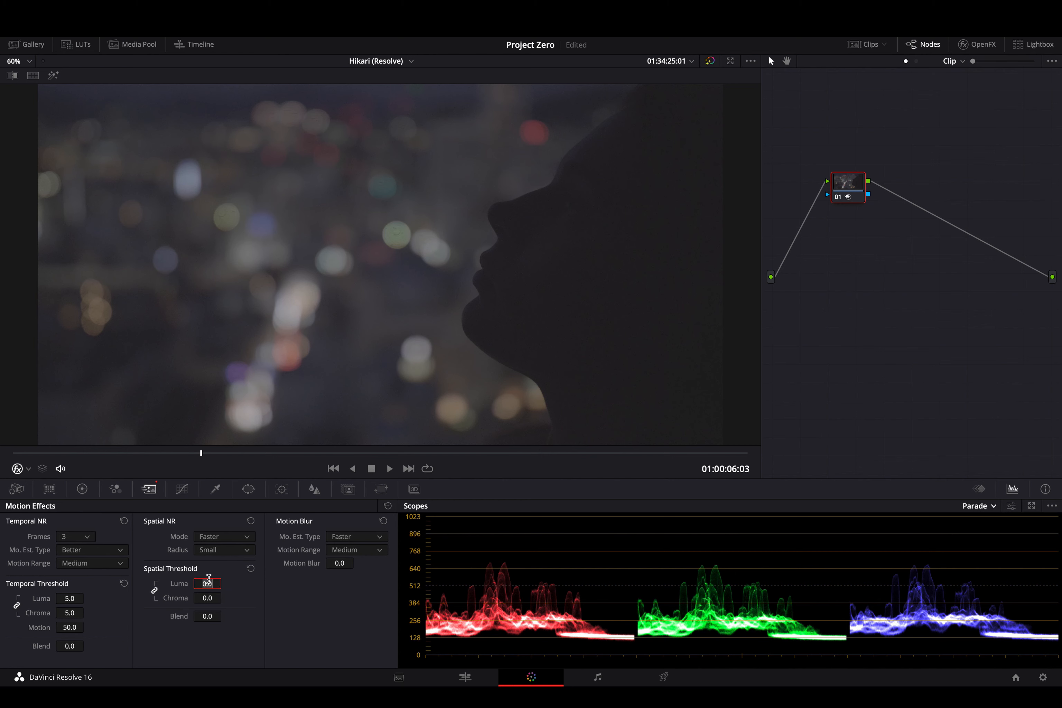
text(5)
key(Return)
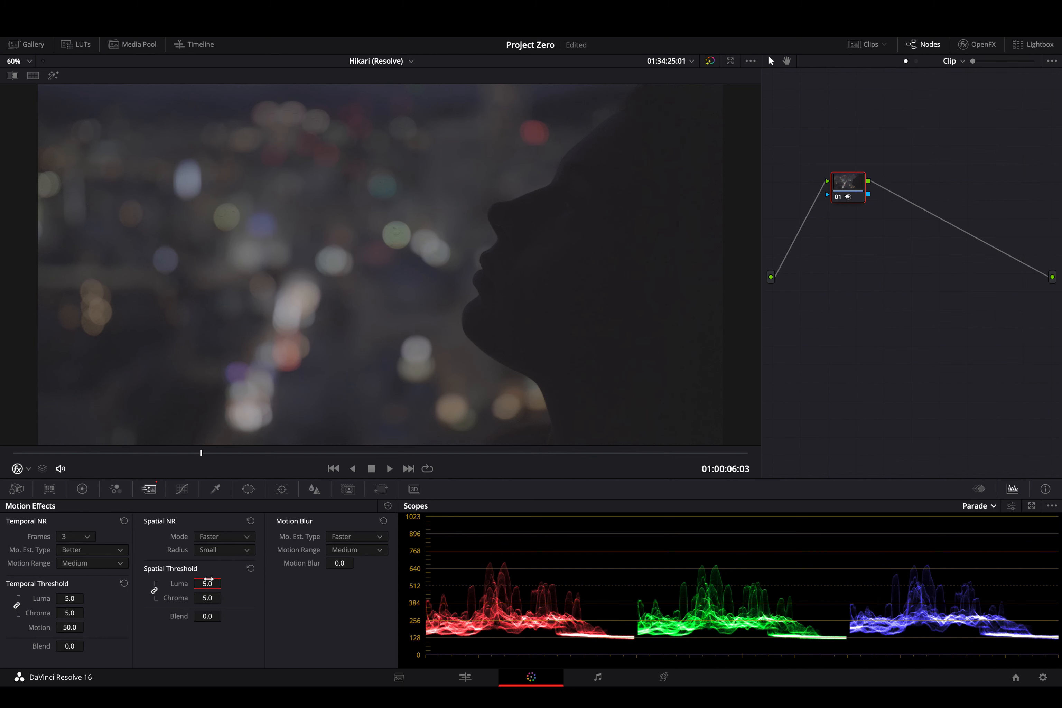
Step: Set the linked temporal luma and chroma thresholds to 7.0, and reset all Motion Effects settings
click(71, 598)
text(7)
key(Return)
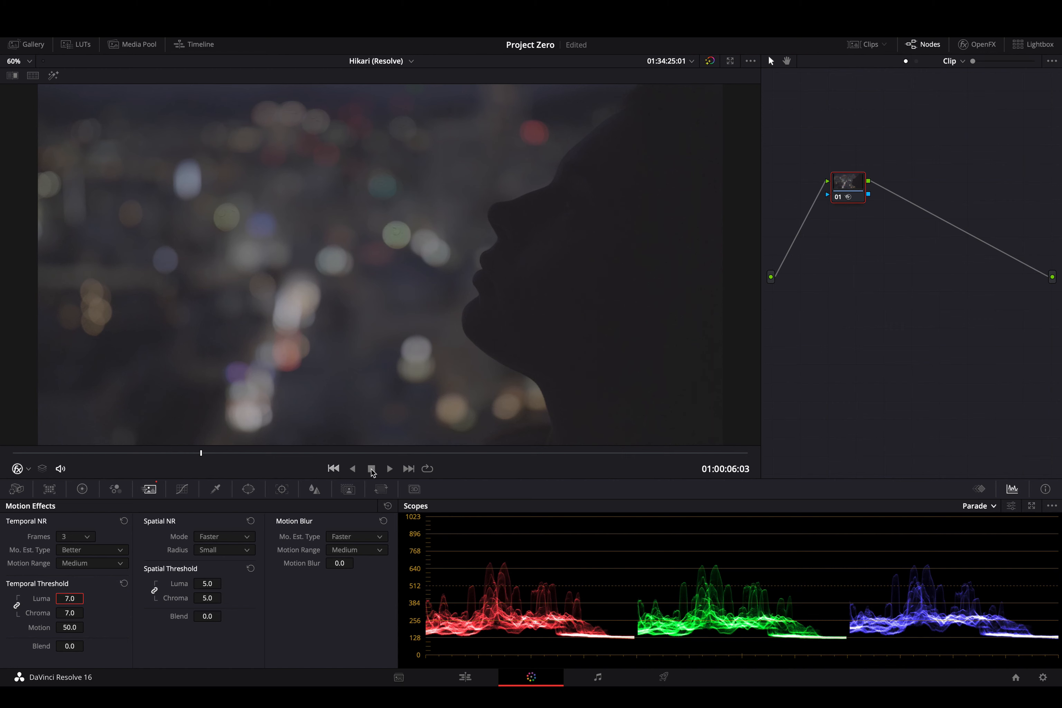
click(389, 506)
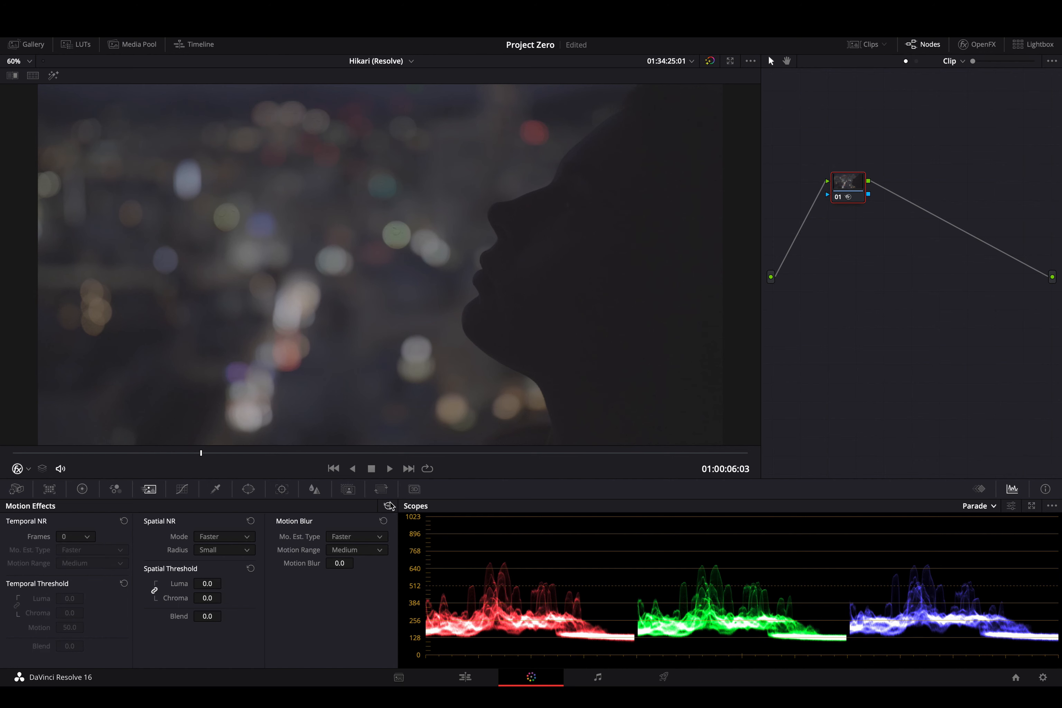
Step: Show the Custom curves, isolate the red, green and blue channels one after another, and relink all channels
click(185, 492)
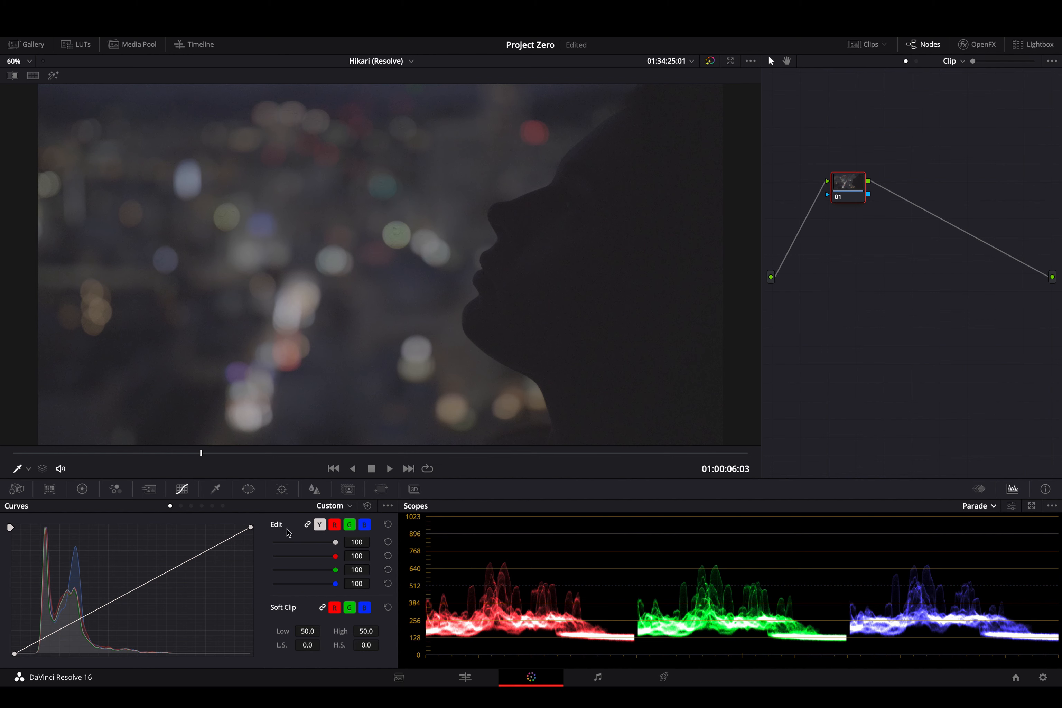
click(334, 526)
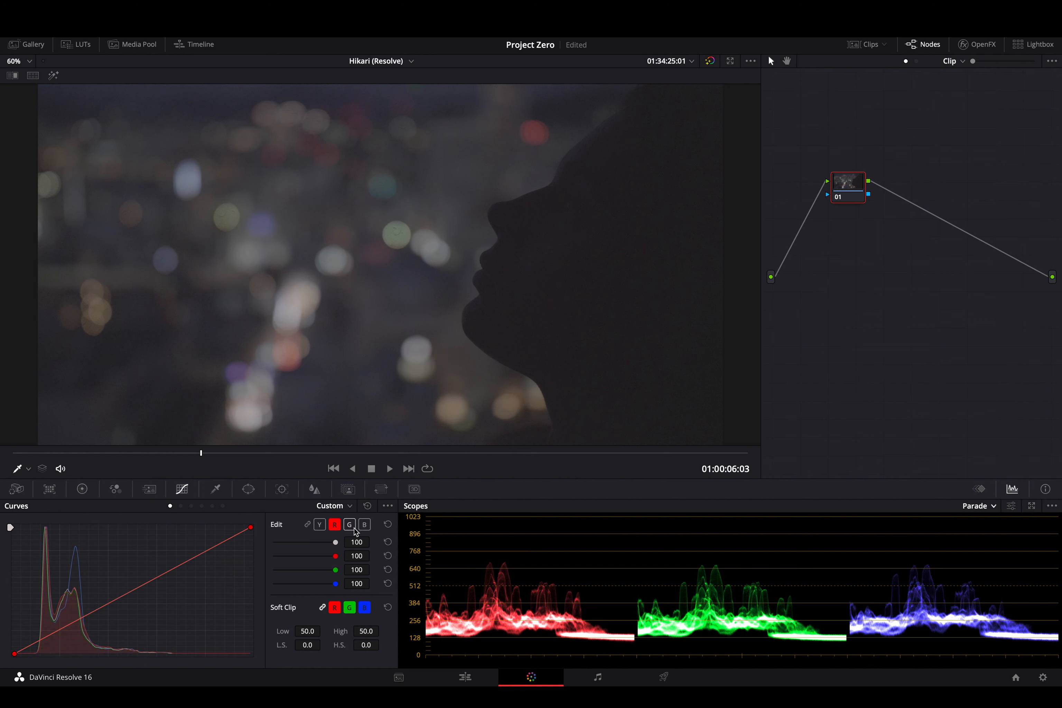
click(349, 525)
click(364, 525)
click(308, 525)
click(307, 525)
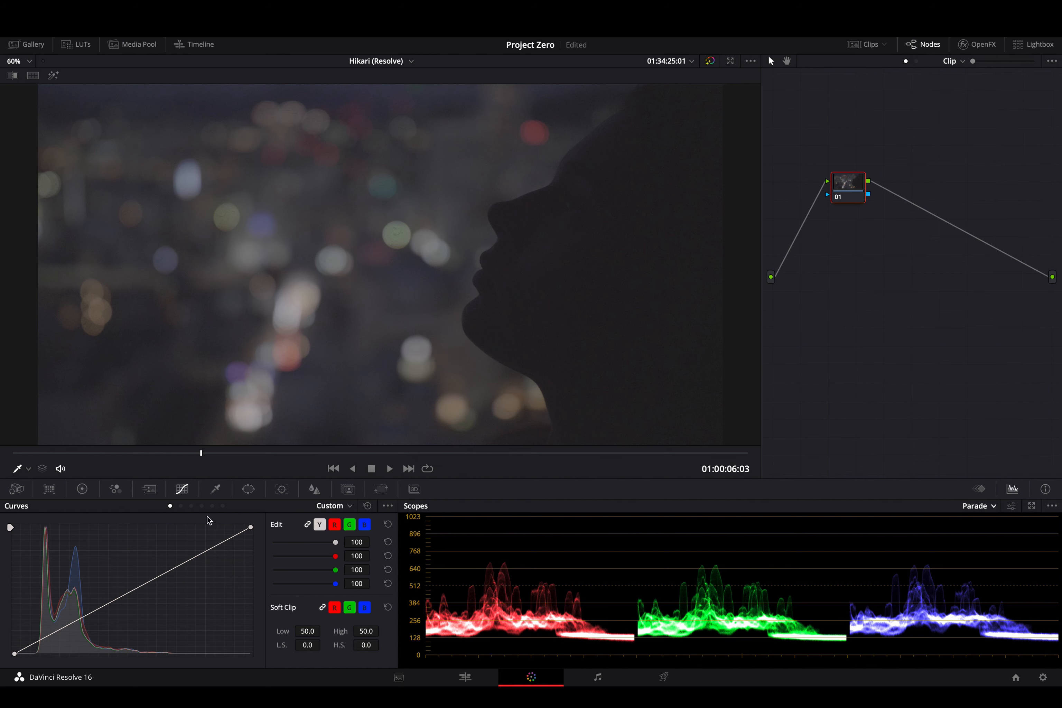
Step: Step through the Hue Vs Hue, Hue Vs Sat, Hue Vs Lum, Lum Vs Sat and Sat Vs Sat curves and return to Custom
click(180, 506)
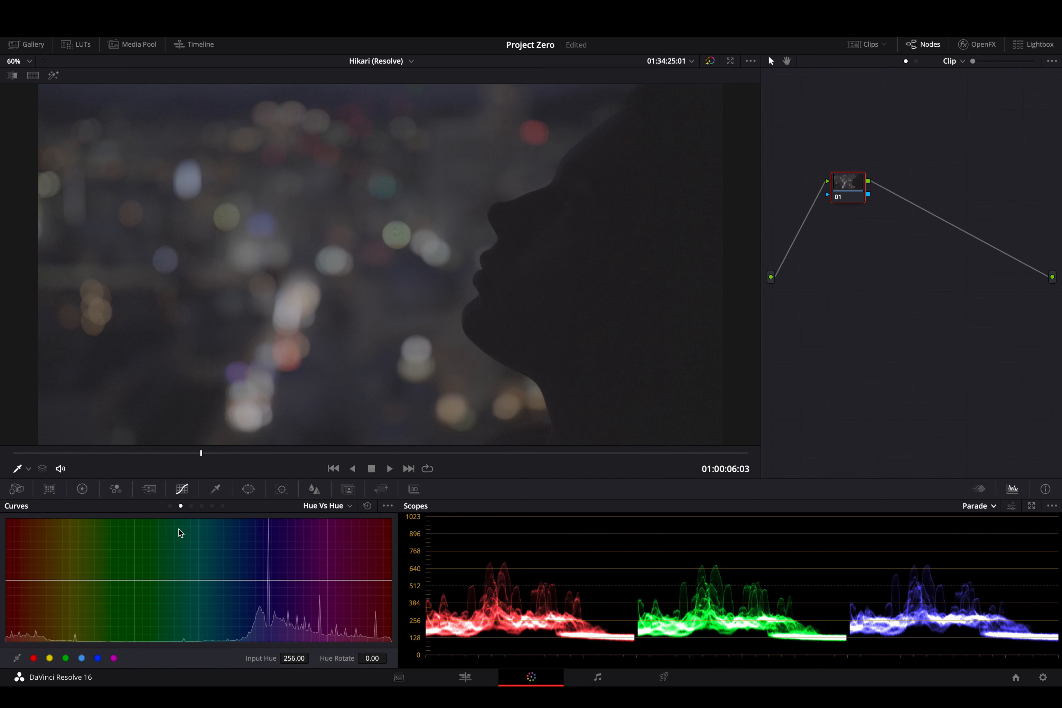
click(191, 506)
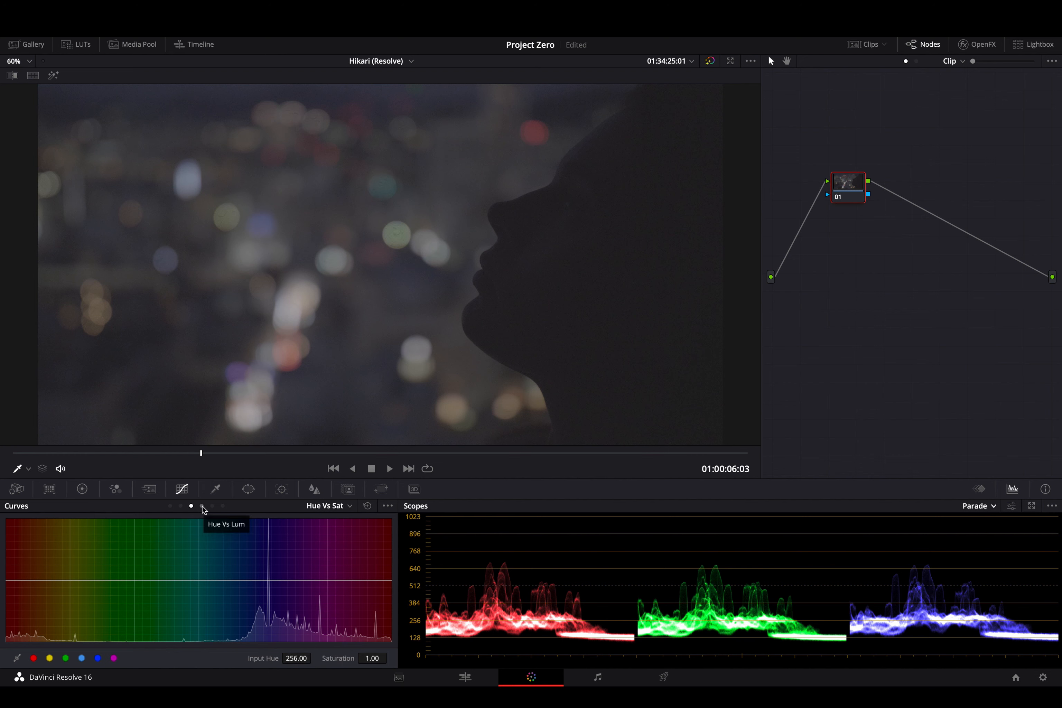
click(202, 506)
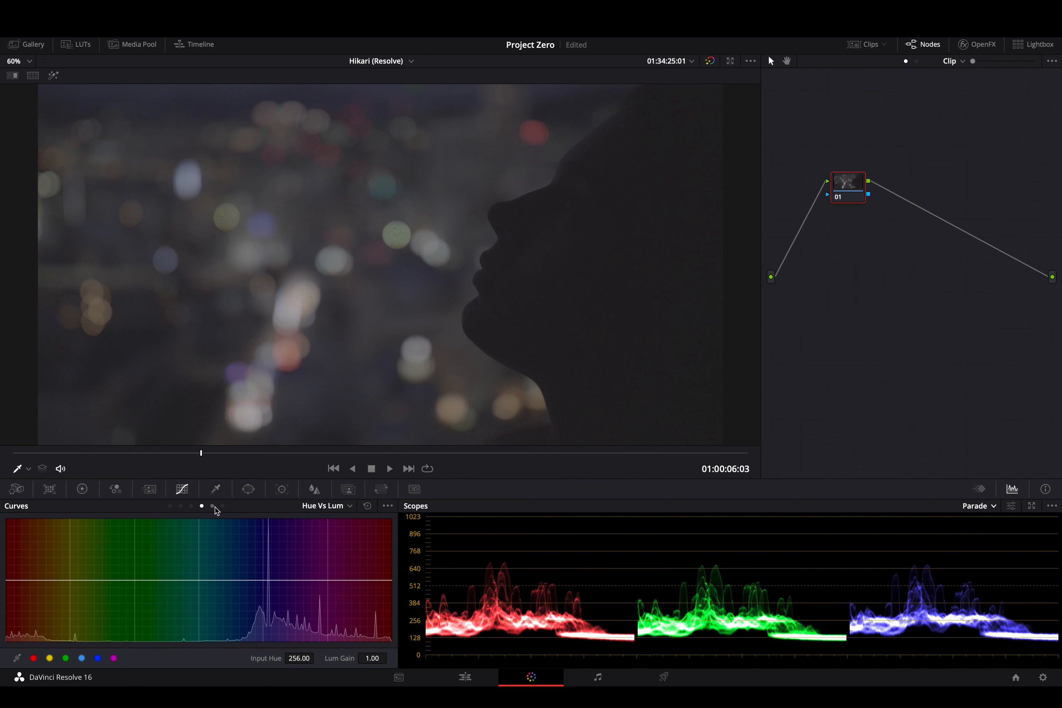
click(215, 506)
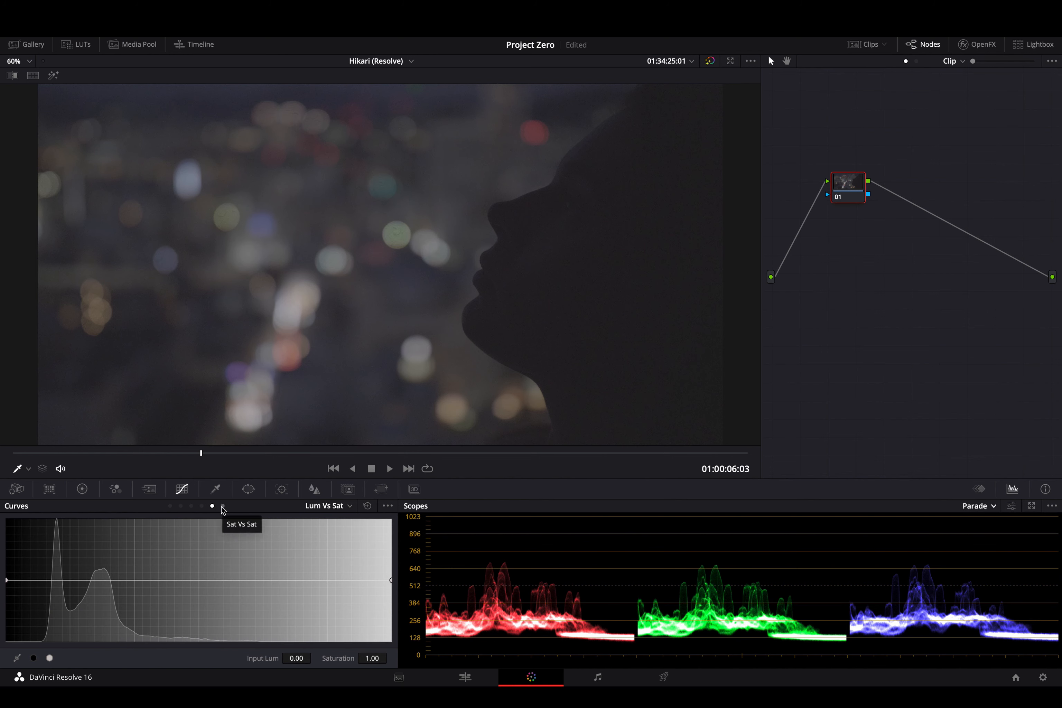
click(223, 506)
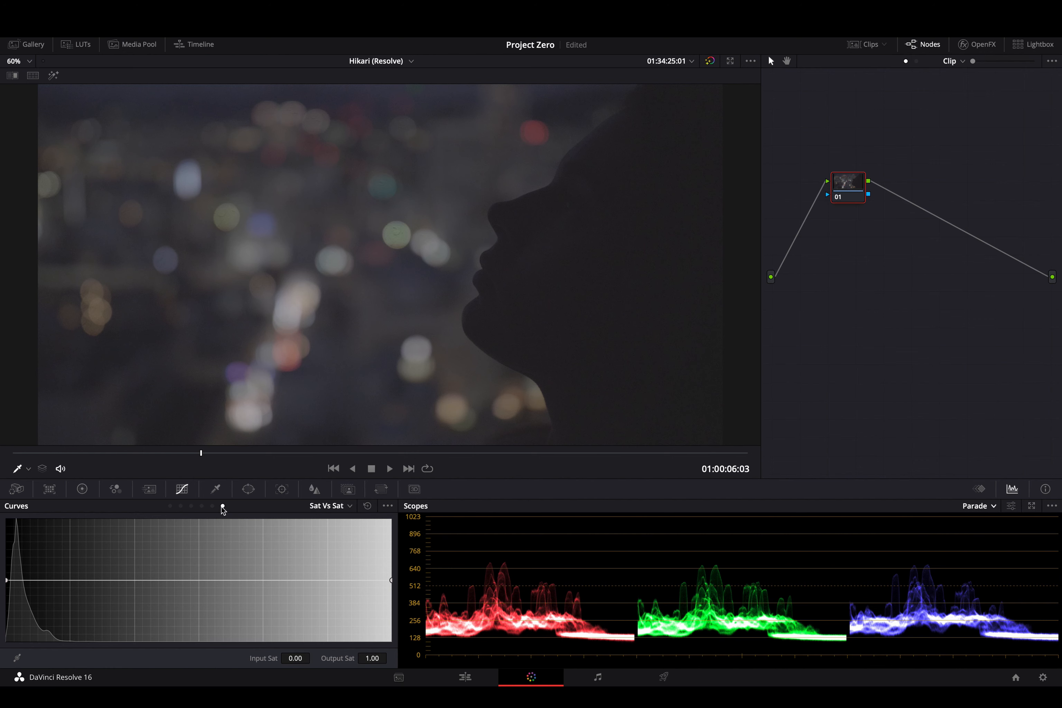
click(169, 506)
Step: With the HSL Qualifier, sample the silhouetted face and the area beside the nose, briefly previewing the selection with Highlight
click(216, 490)
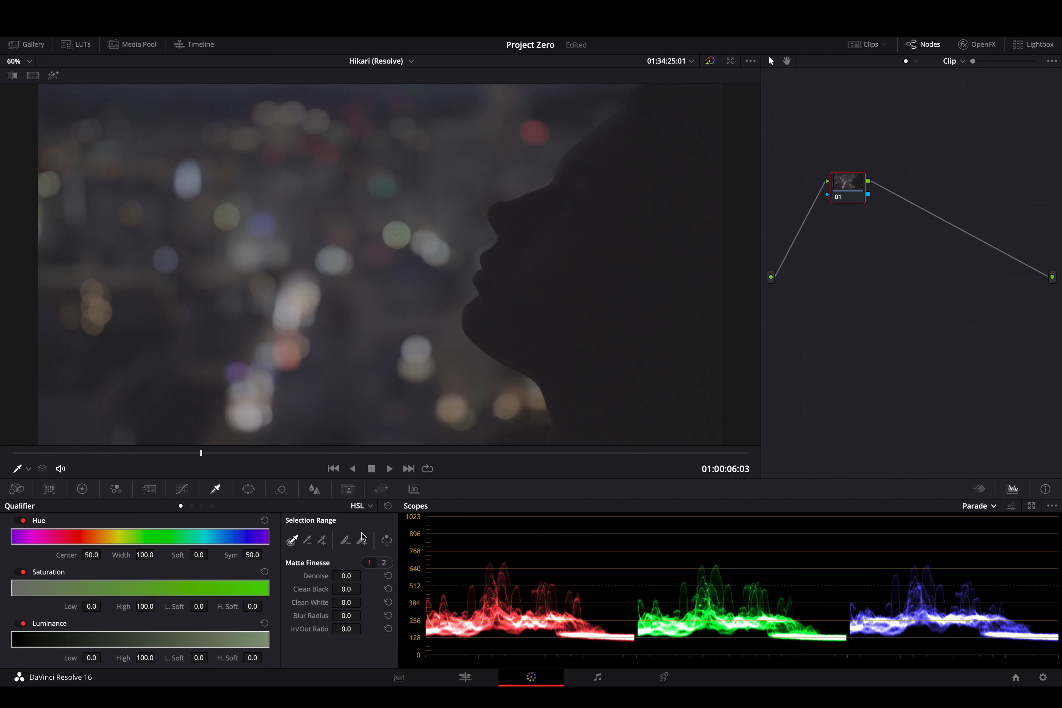
click(568, 250)
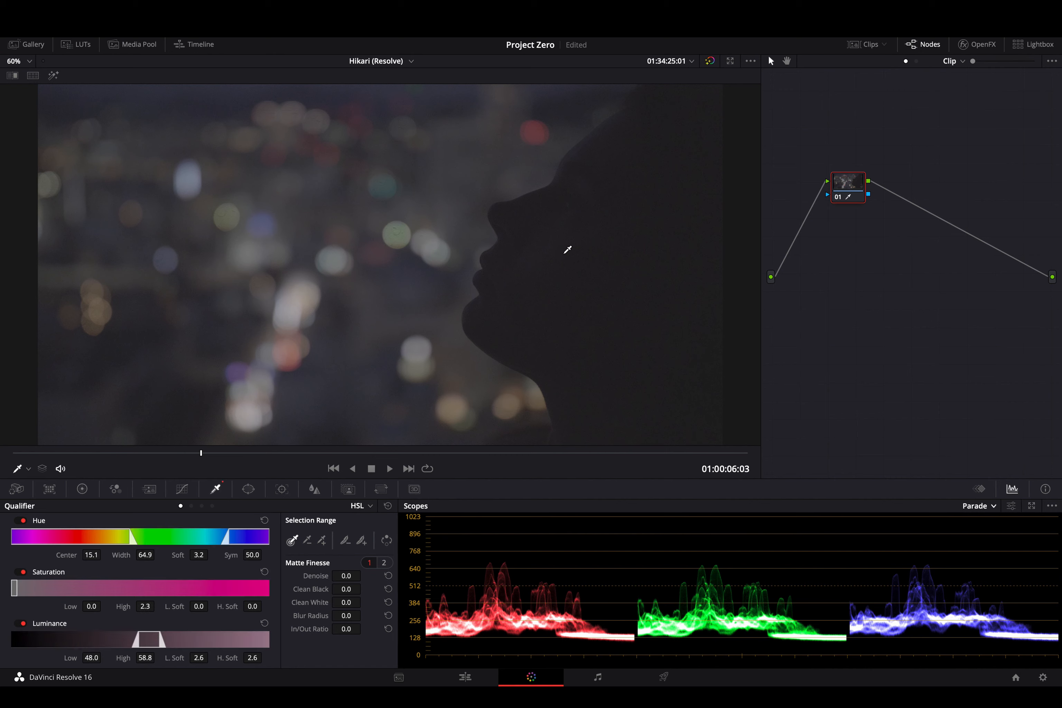
click(51, 74)
click(498, 216)
click(475, 199)
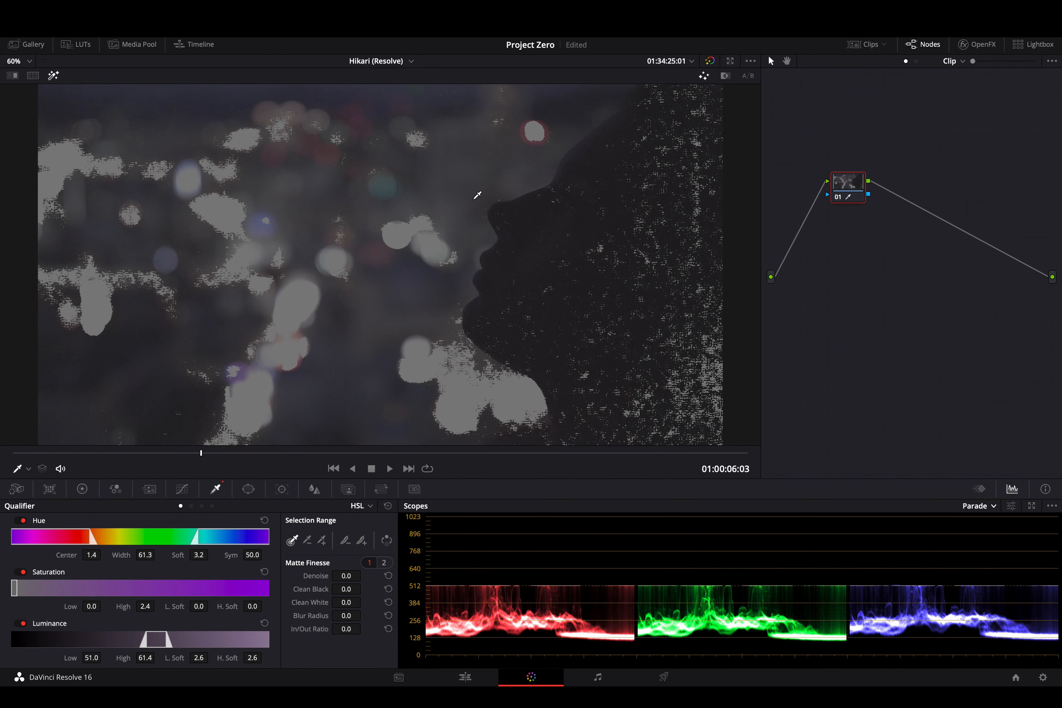
click(53, 77)
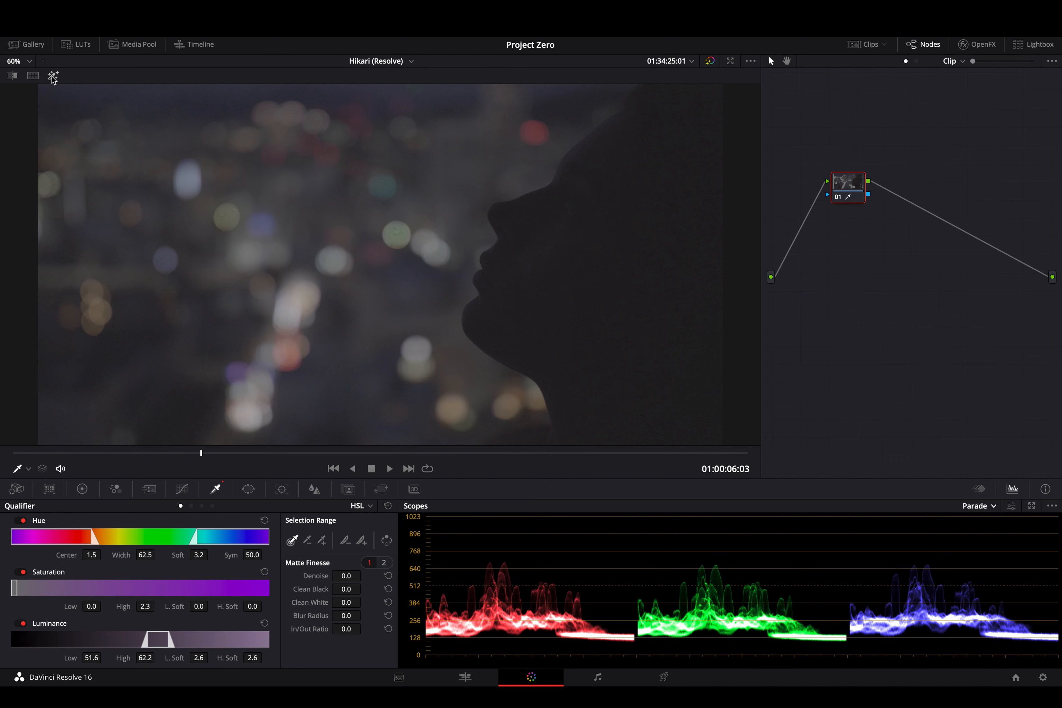
Step: Sample several blurred background areas and the silhouetted face with the HSL Qualifier, previewing one selection with Highlight
click(53, 77)
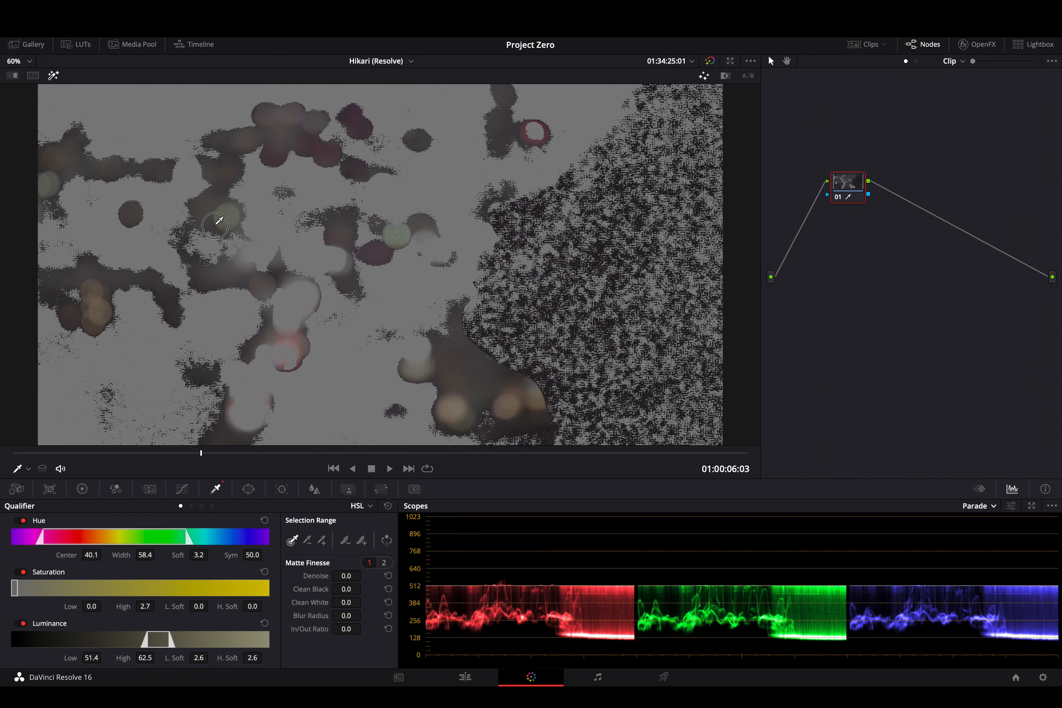
click(218, 220)
click(53, 75)
click(386, 269)
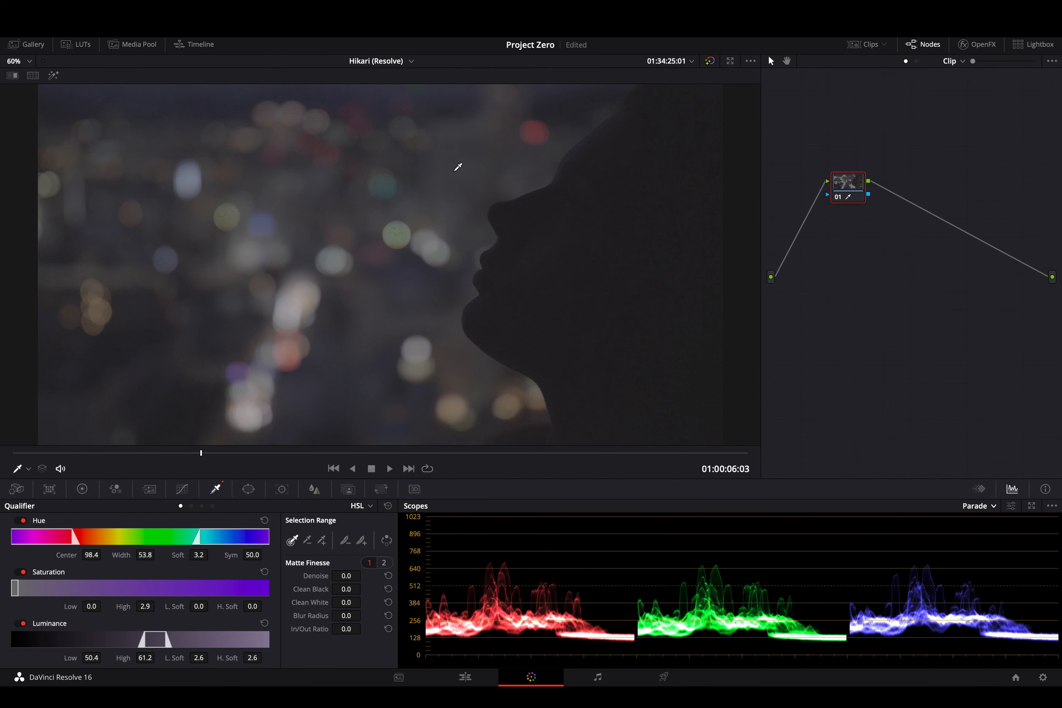
click(441, 99)
click(253, 130)
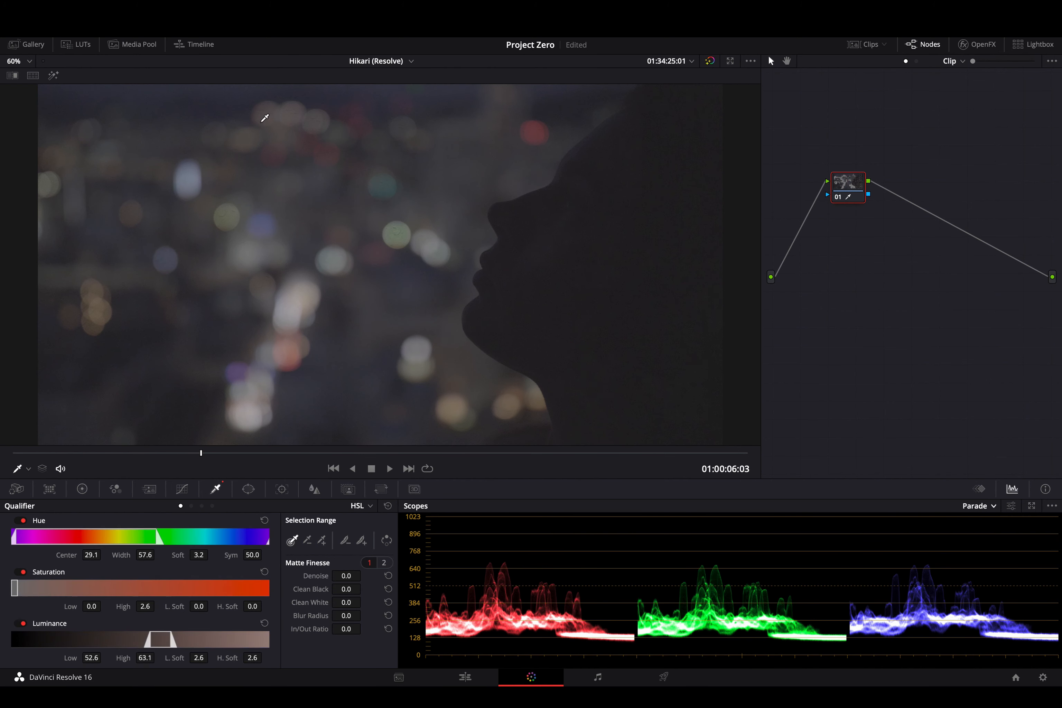
click(564, 285)
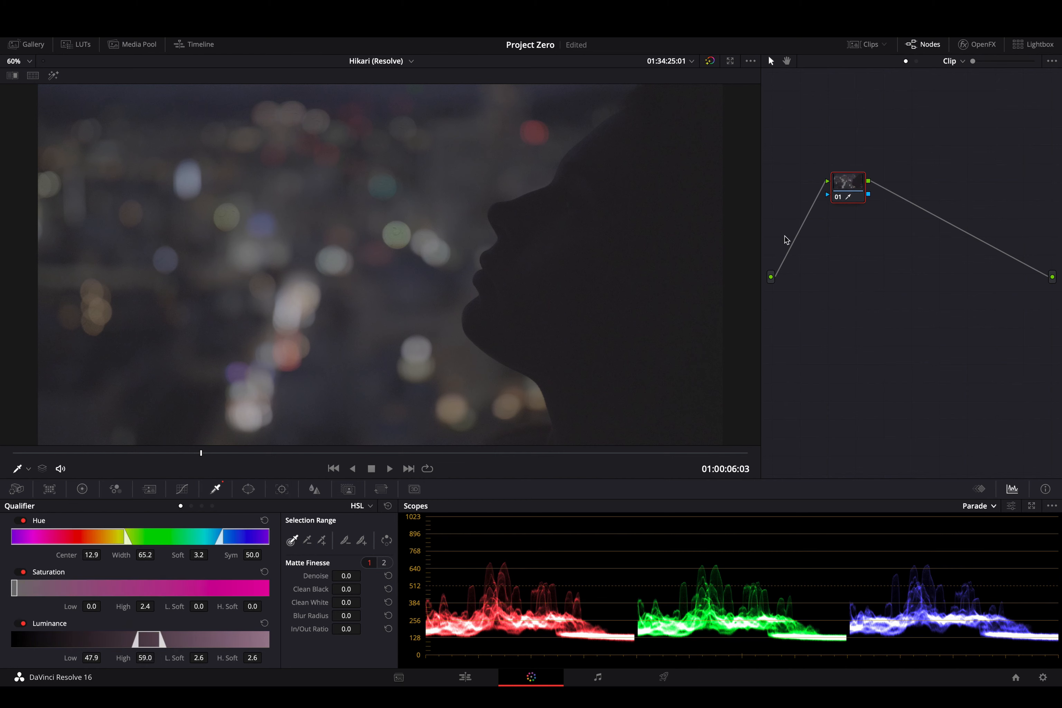
click(586, 168)
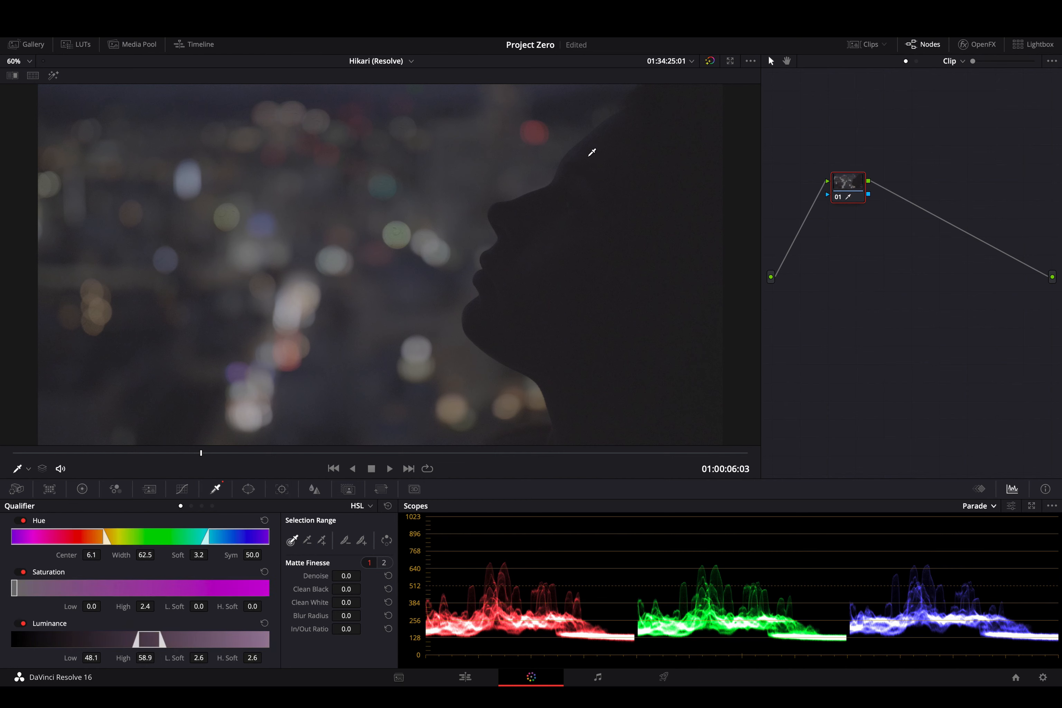
click(605, 142)
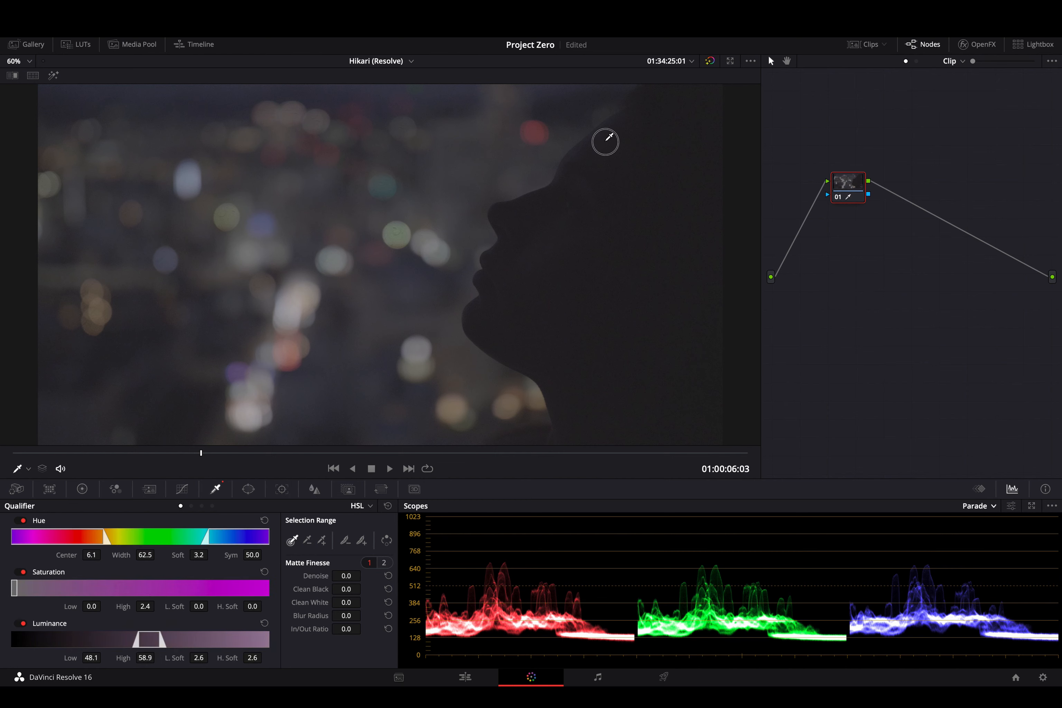
Step: With Highlight on, sample the silhouetted face and the background beside the nose, and reset the Qualifier
click(52, 75)
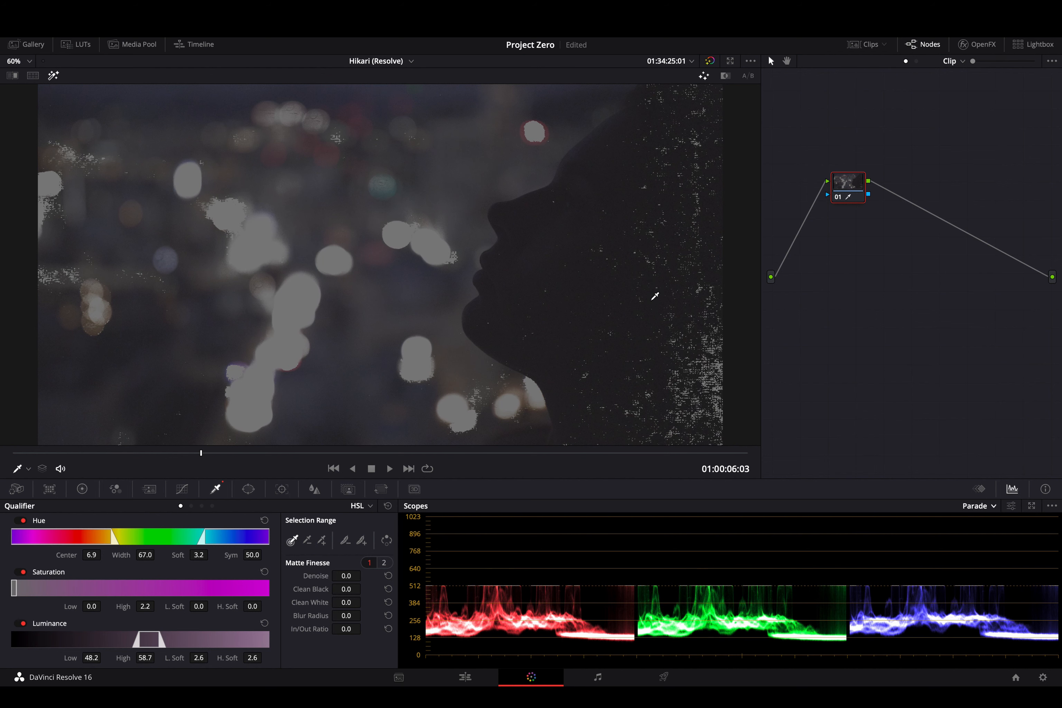
click(557, 276)
click(508, 211)
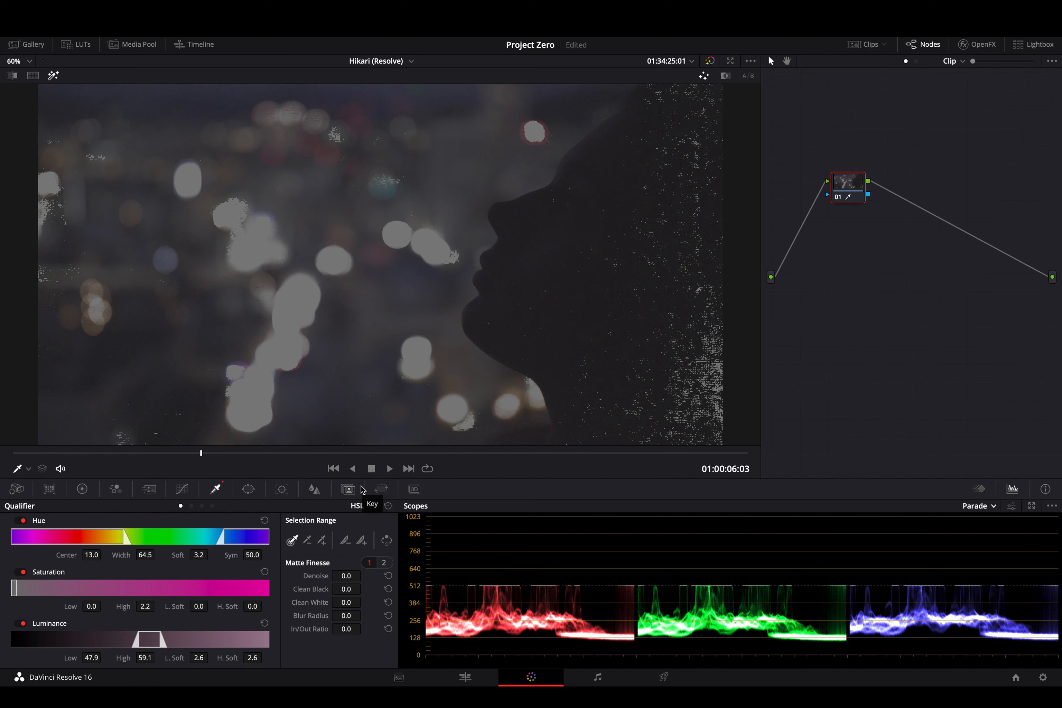
click(388, 226)
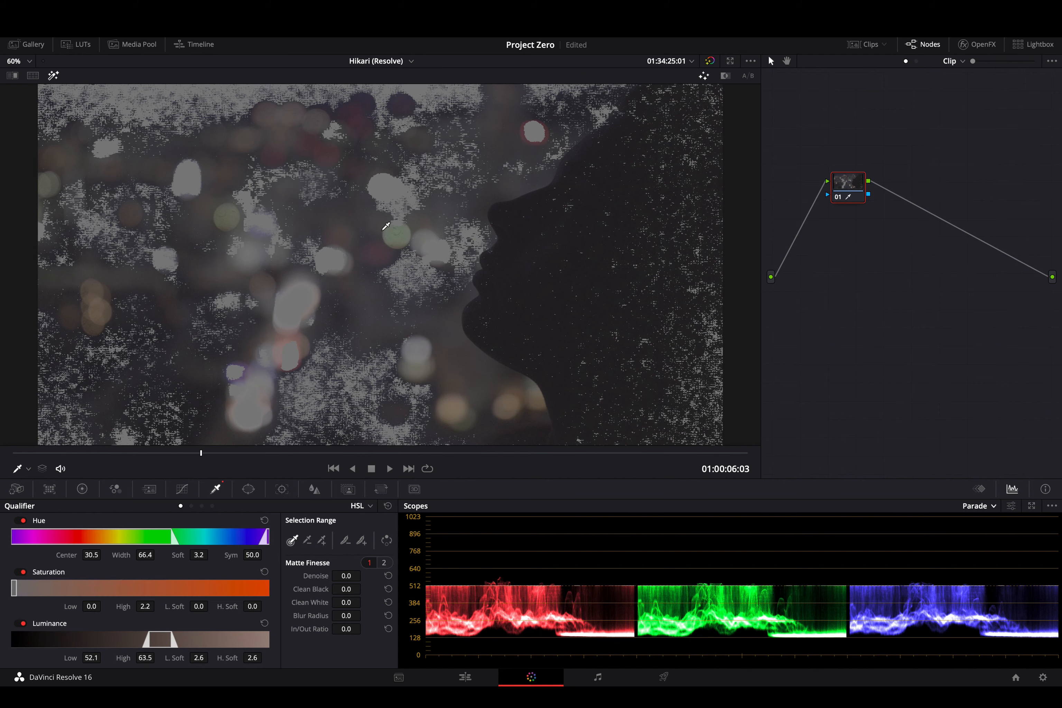
click(387, 505)
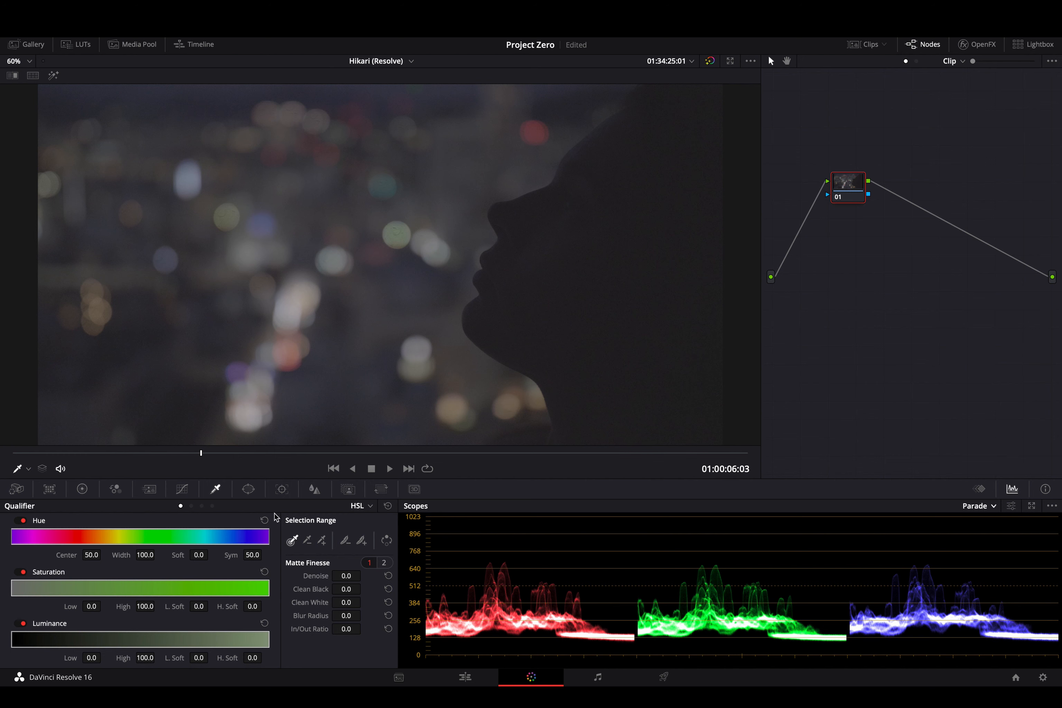
Step: Step through the Qualifier's RGB, LUM and 3D modes and return to HSL
click(364, 505)
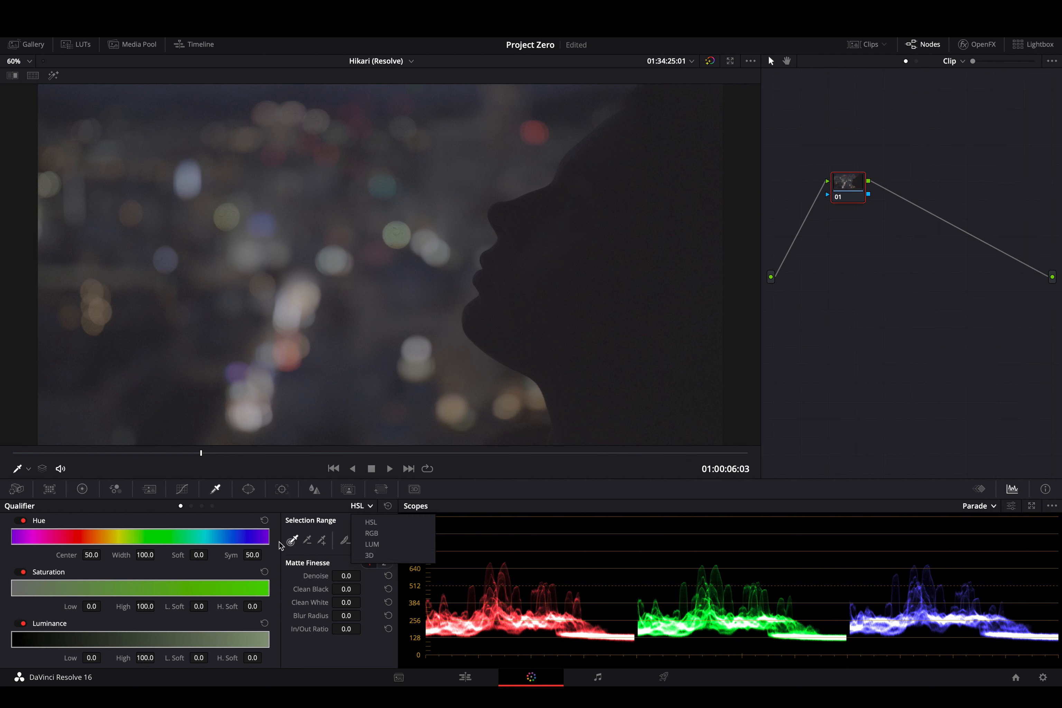
click(191, 507)
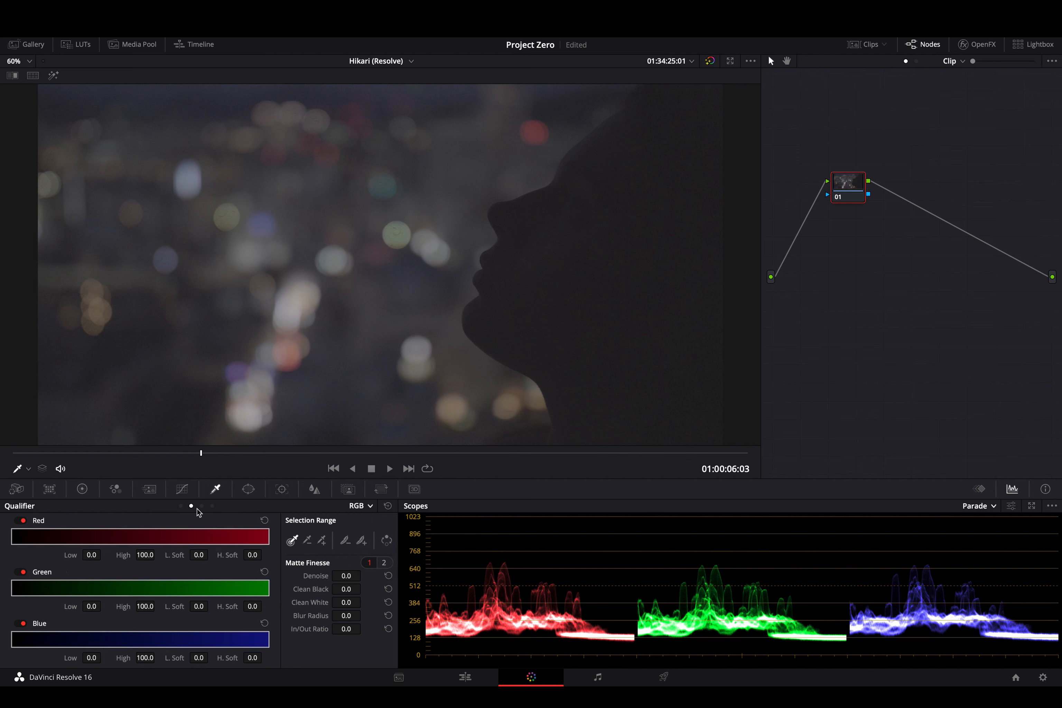
click(202, 505)
click(211, 505)
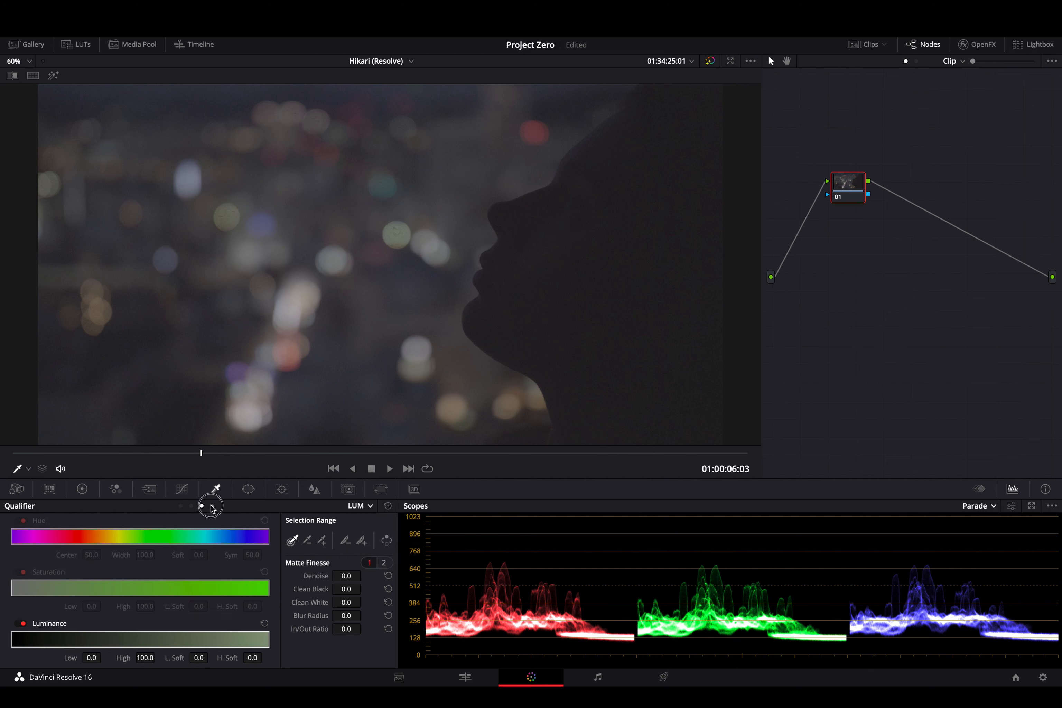
click(202, 506)
click(191, 505)
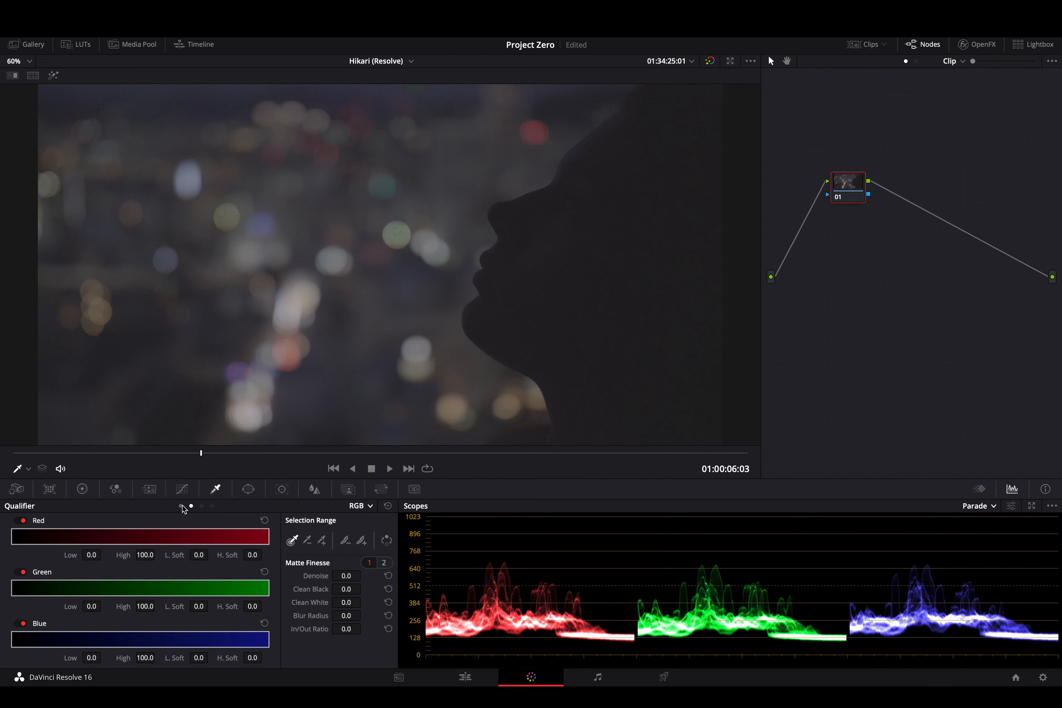
click(181, 506)
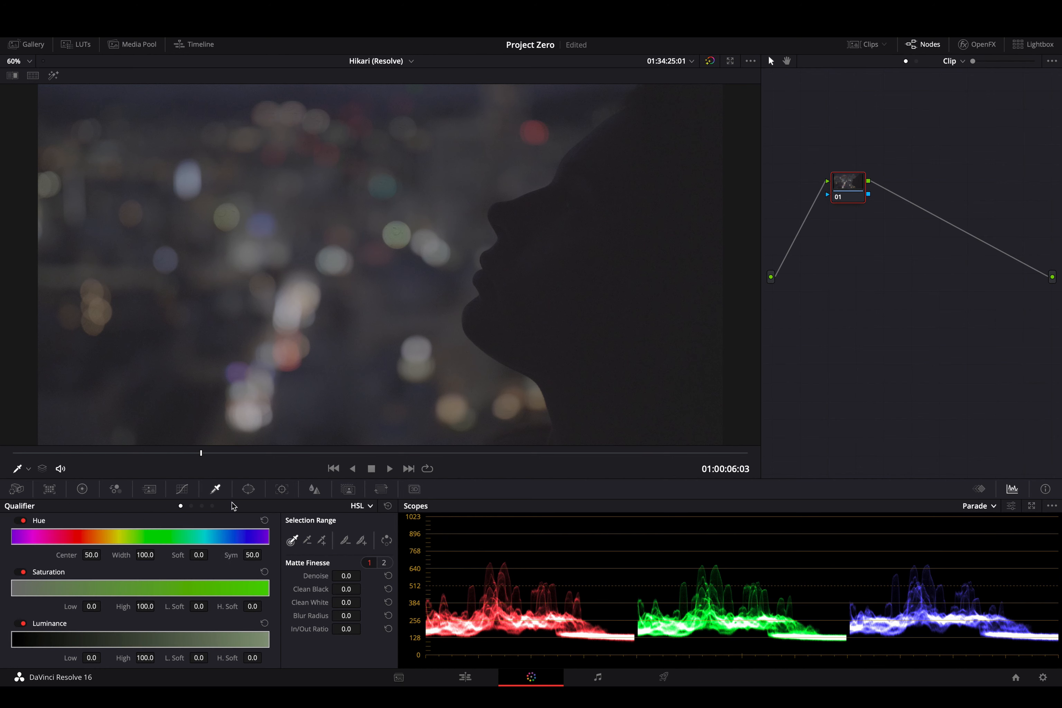
Step: Add a circle window over the face, stretched to aspect about 26.76, rotated about 26.69, with softness about 10.40
click(248, 490)
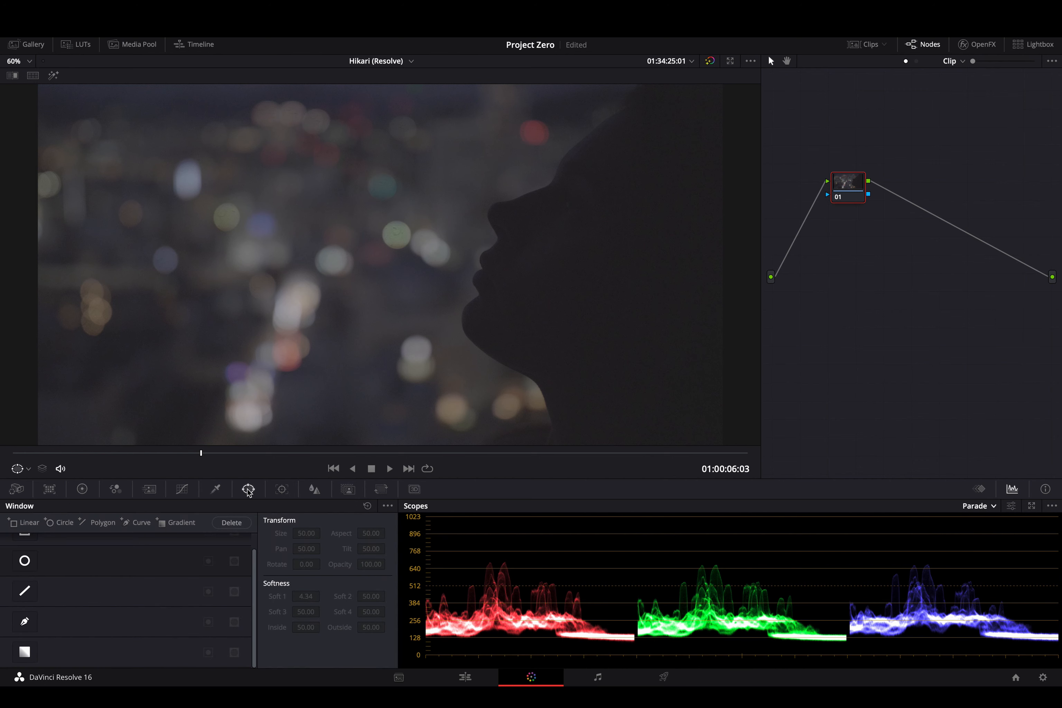
click(25, 562)
drag(403, 294, 560, 265)
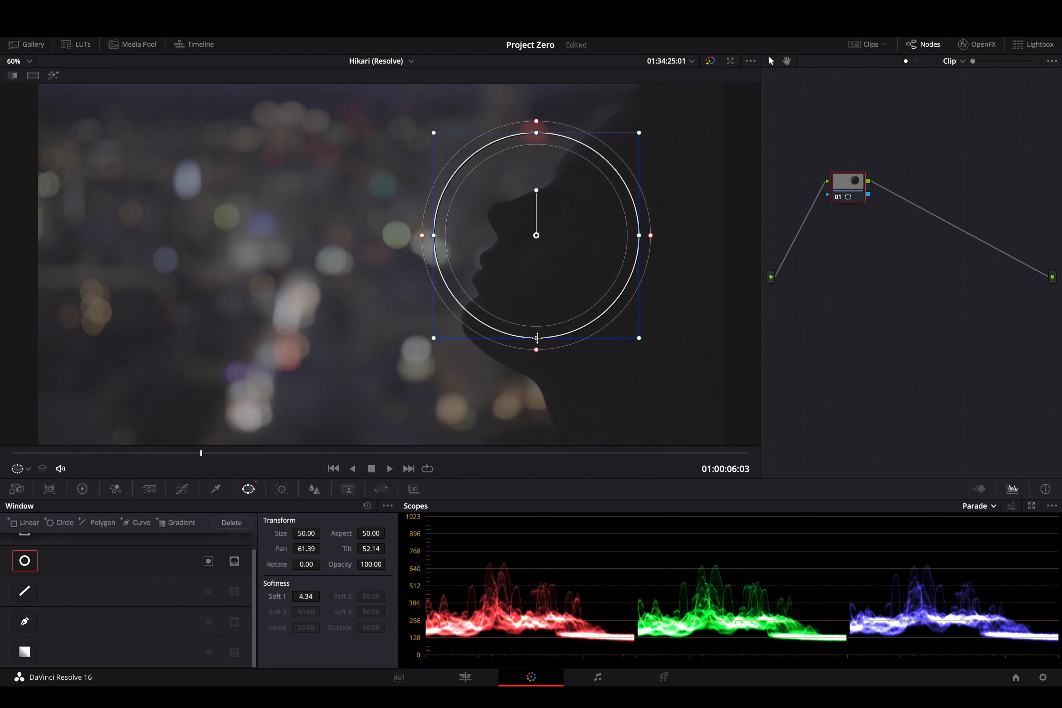
drag(537, 338, 536, 414)
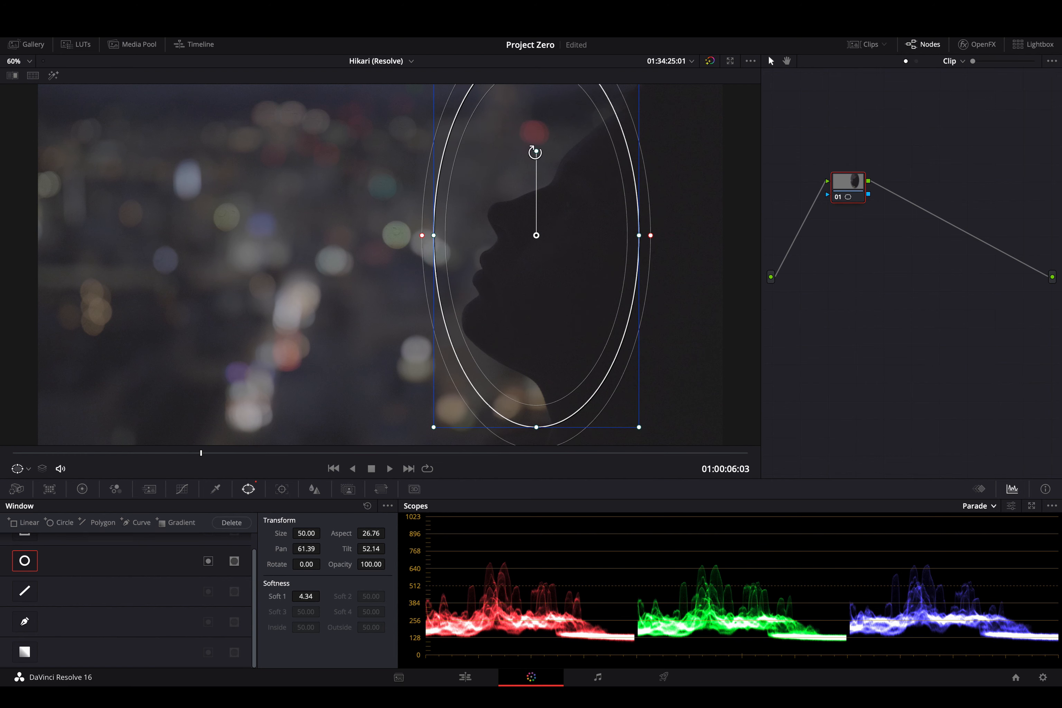
drag(536, 156, 559, 150)
drag(590, 206, 590, 223)
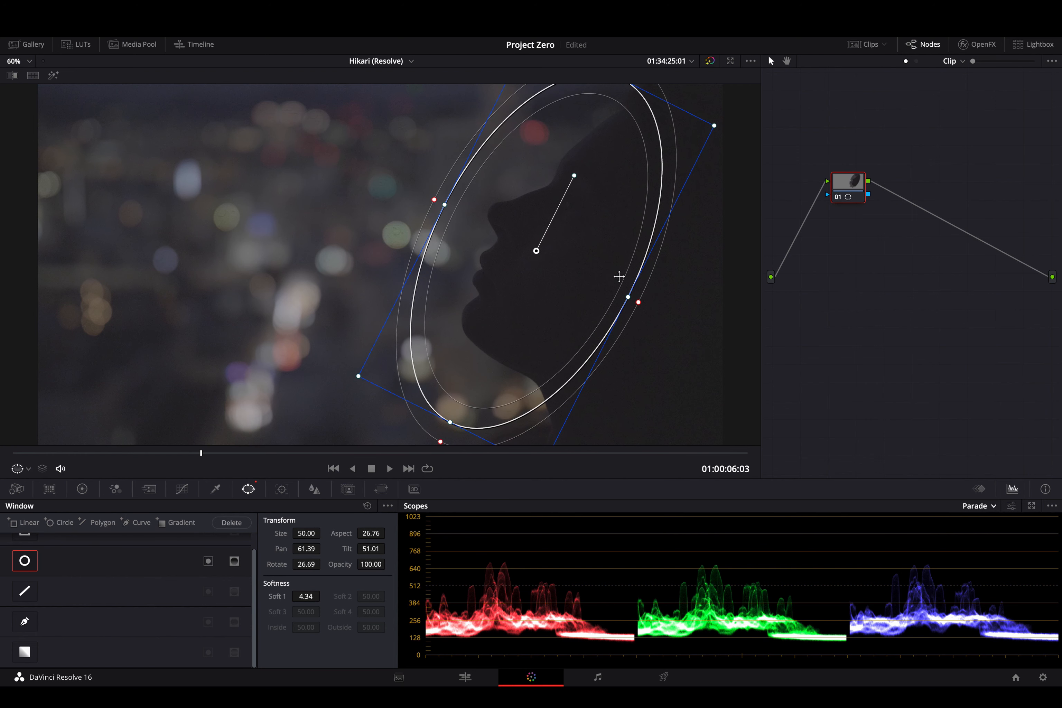
drag(641, 307, 653, 309)
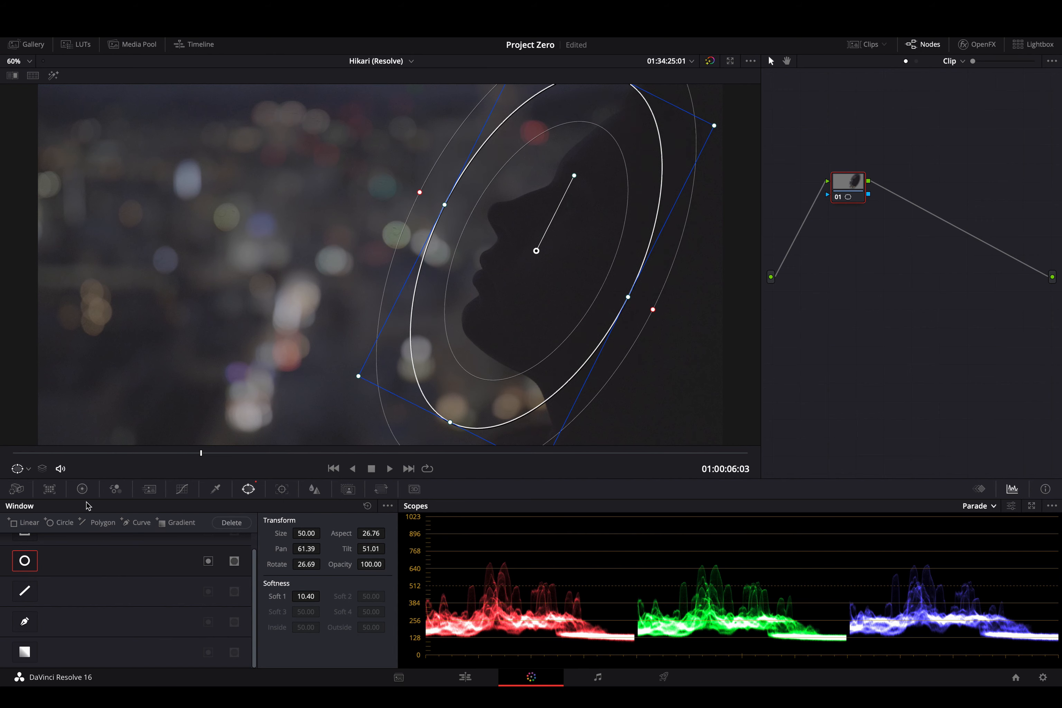
Step: Darken the area inside the circle window by lowering the shadow part of the Custom curve
click(83, 488)
click(182, 489)
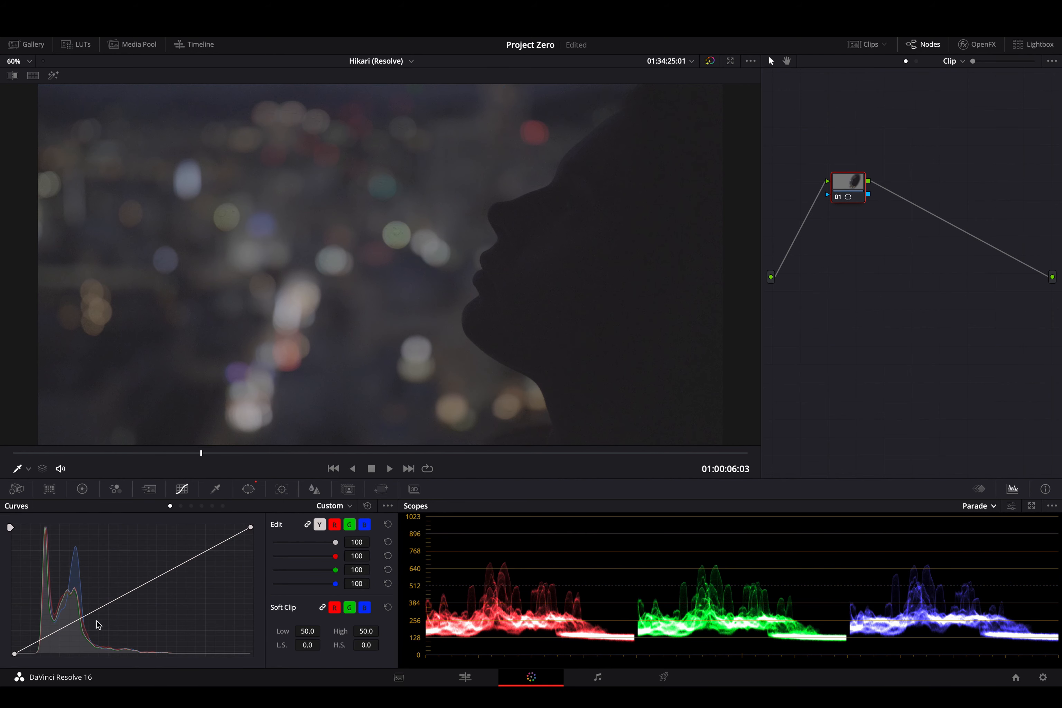
drag(85, 619, 82, 639)
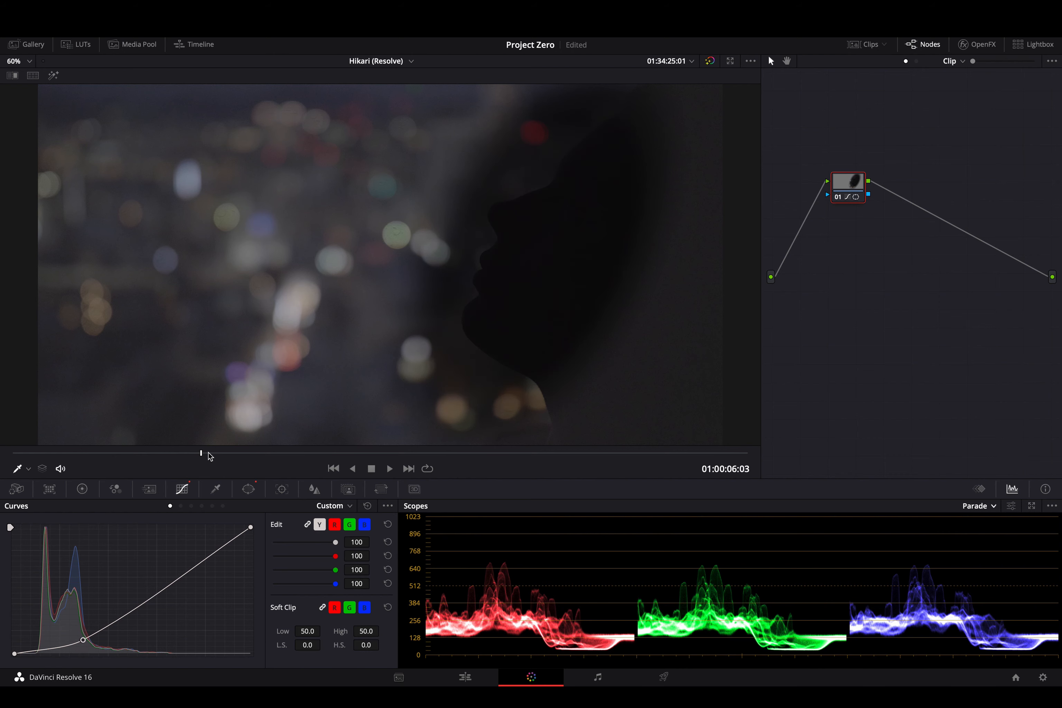
Step: Invert the circle window, soften it to about 28.62, recentre it on the face, and narrow it to size about 43.05
click(249, 489)
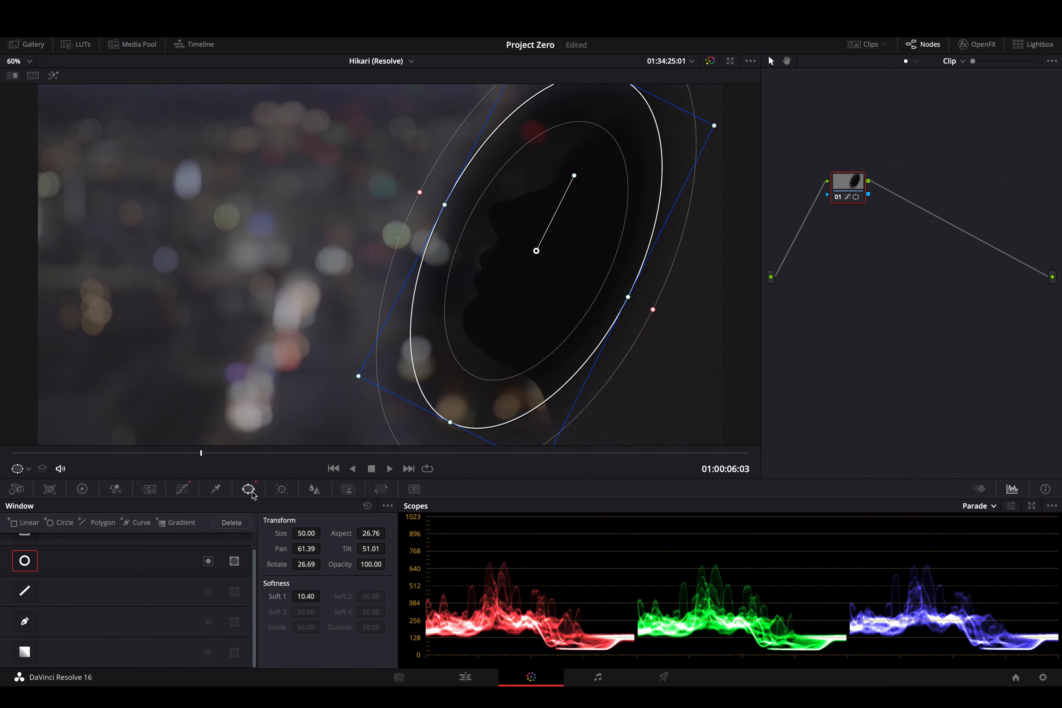
click(208, 561)
drag(653, 309, 697, 334)
drag(567, 304, 532, 291)
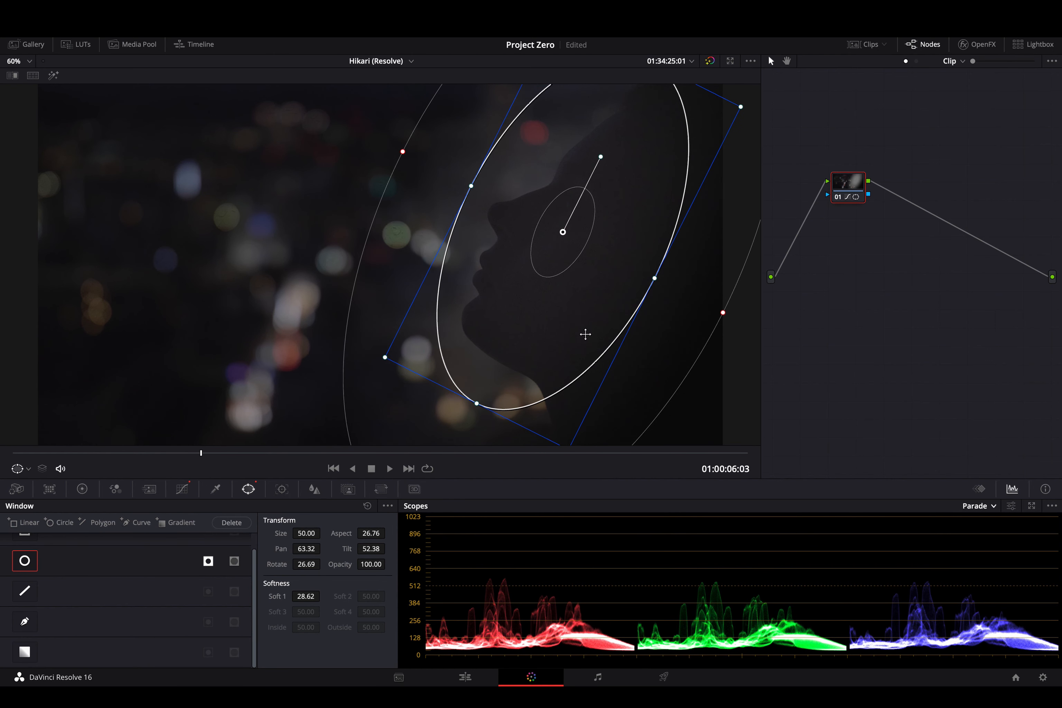
mouse_move(481, 192)
mouse_down()
mouse_move(472, 185)
mouse_move(483, 193)
mouse_up()
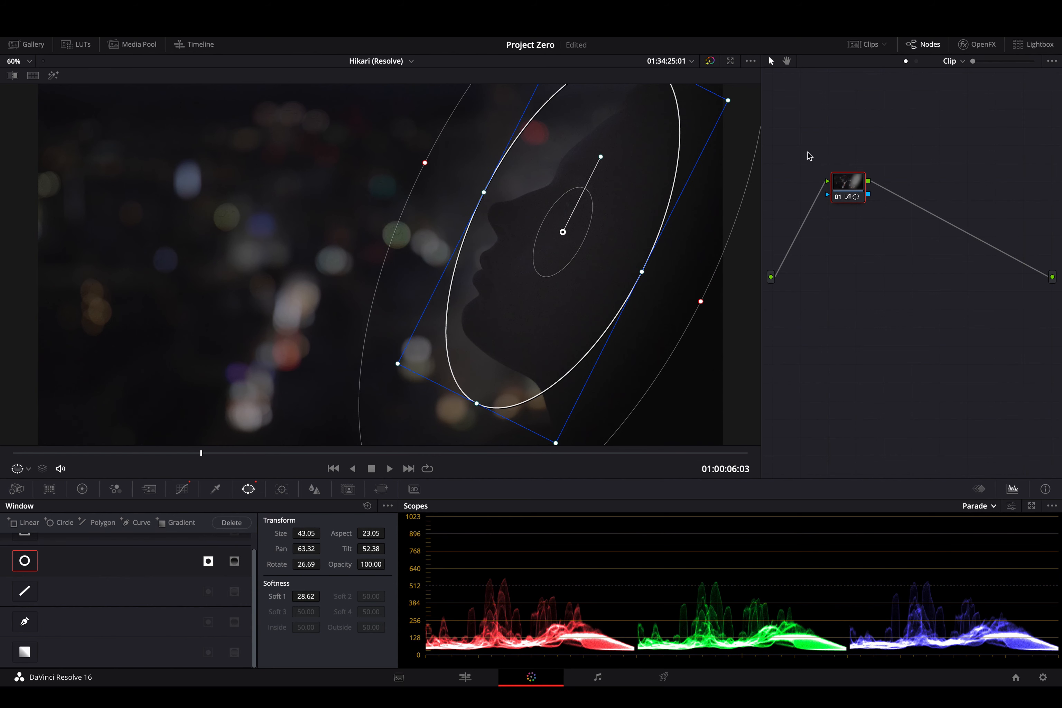
Step: Try adding an Outside node after node 01, and undo the addition
right_click(842, 197)
mouse_move(896, 230)
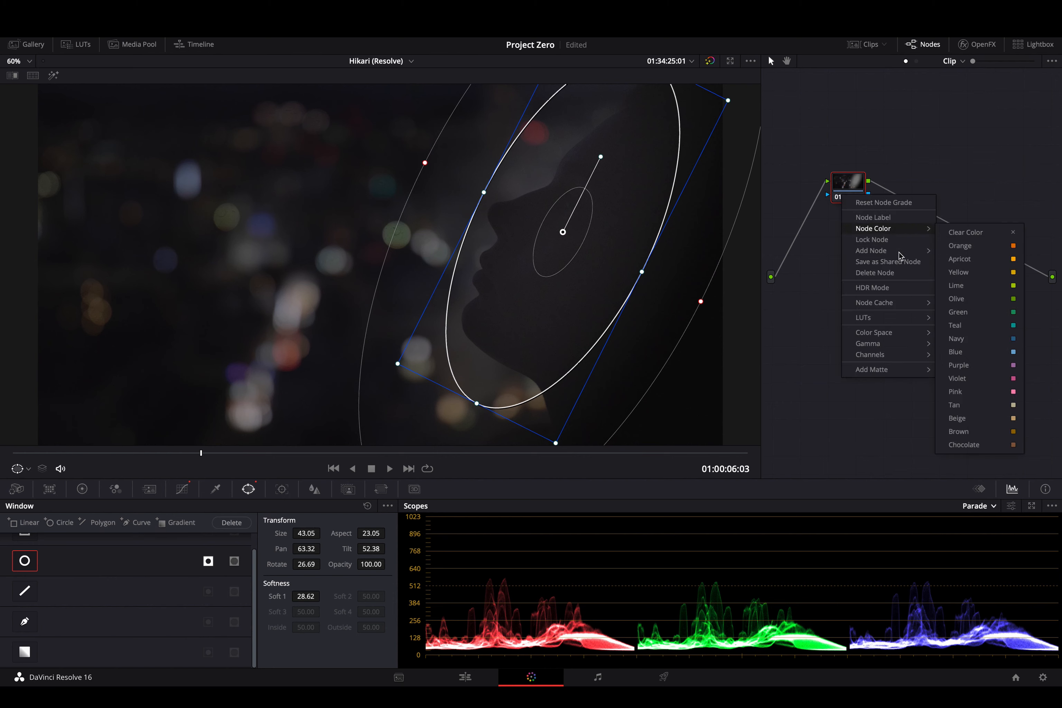
mouse_move(882, 252)
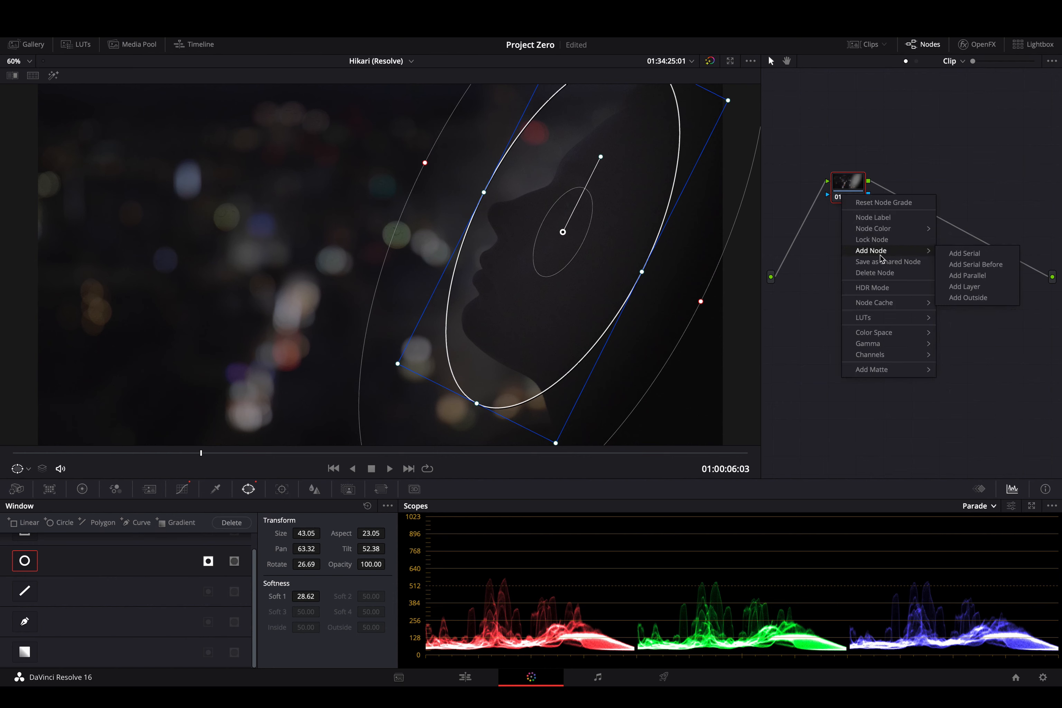
click(996, 300)
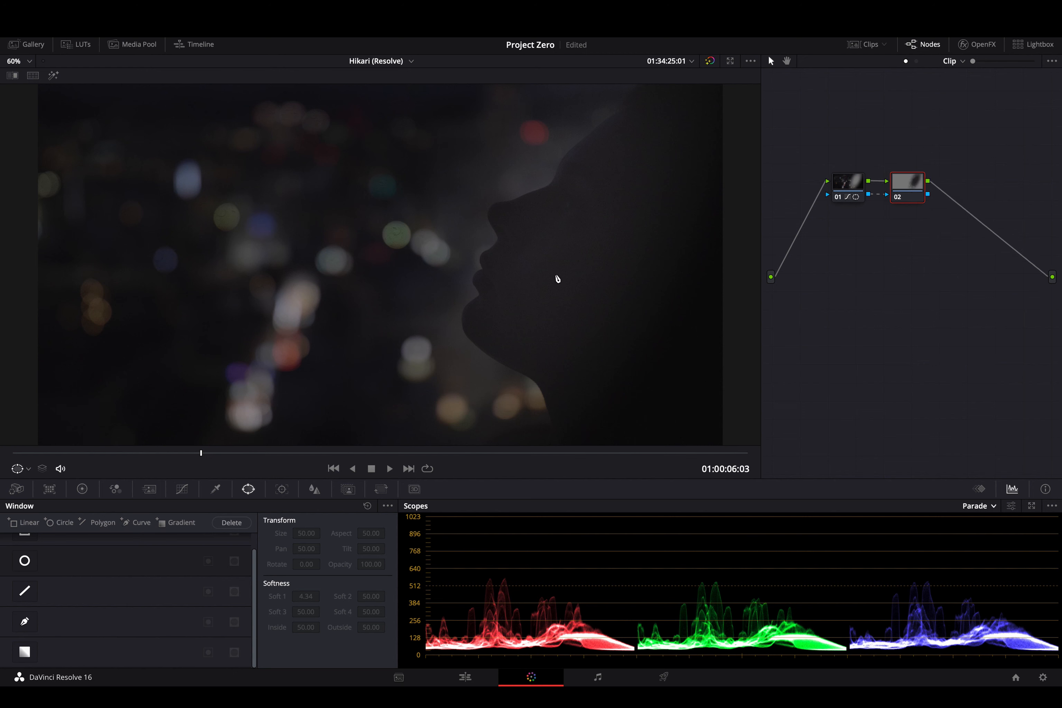
key(ctrl+z)
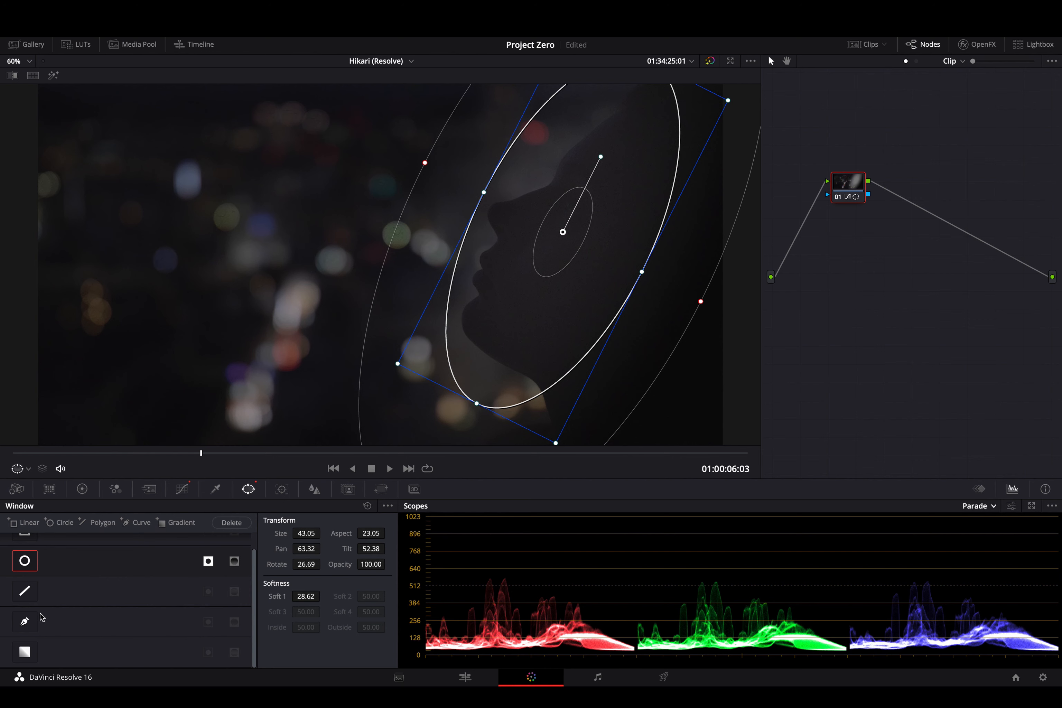
Step: Reset the windows and place a gradient window over the head at pan about 64.88, tilt 57.29, rotated about 41.39, softness about 9.28
scroll(44, 625, up, 1)
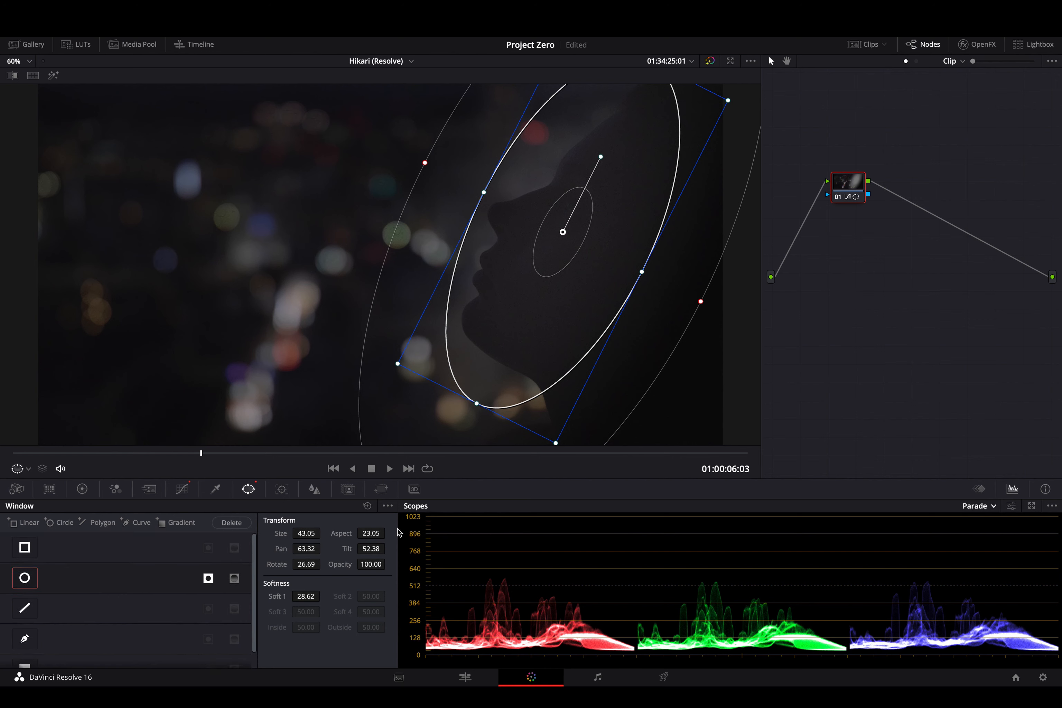
click(366, 506)
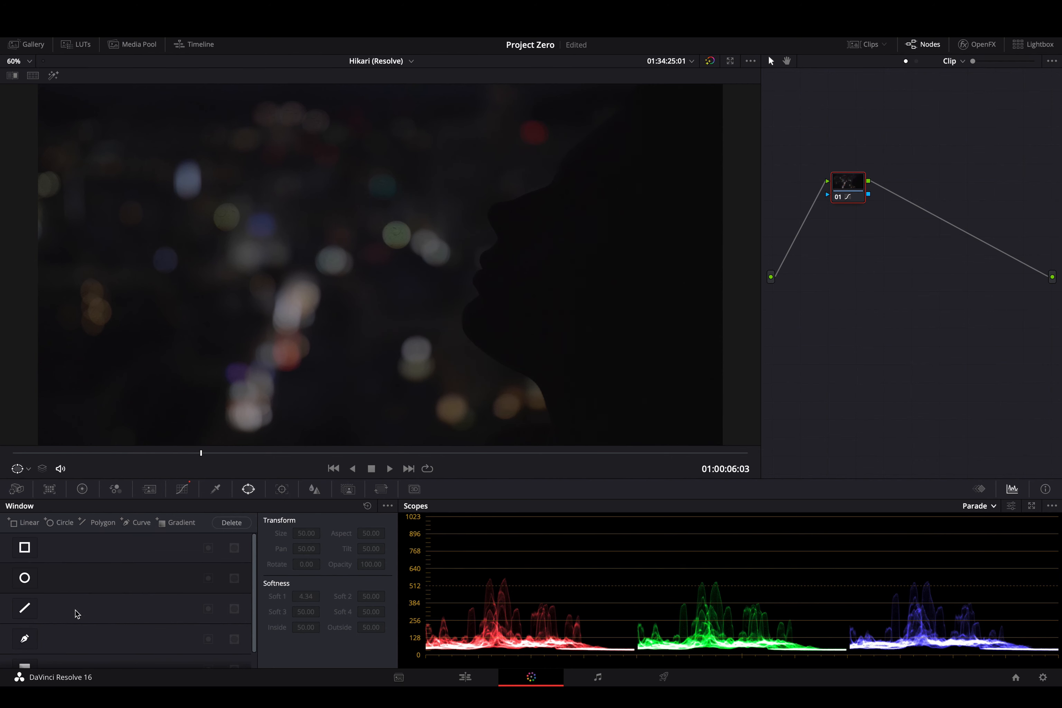
click(25, 666)
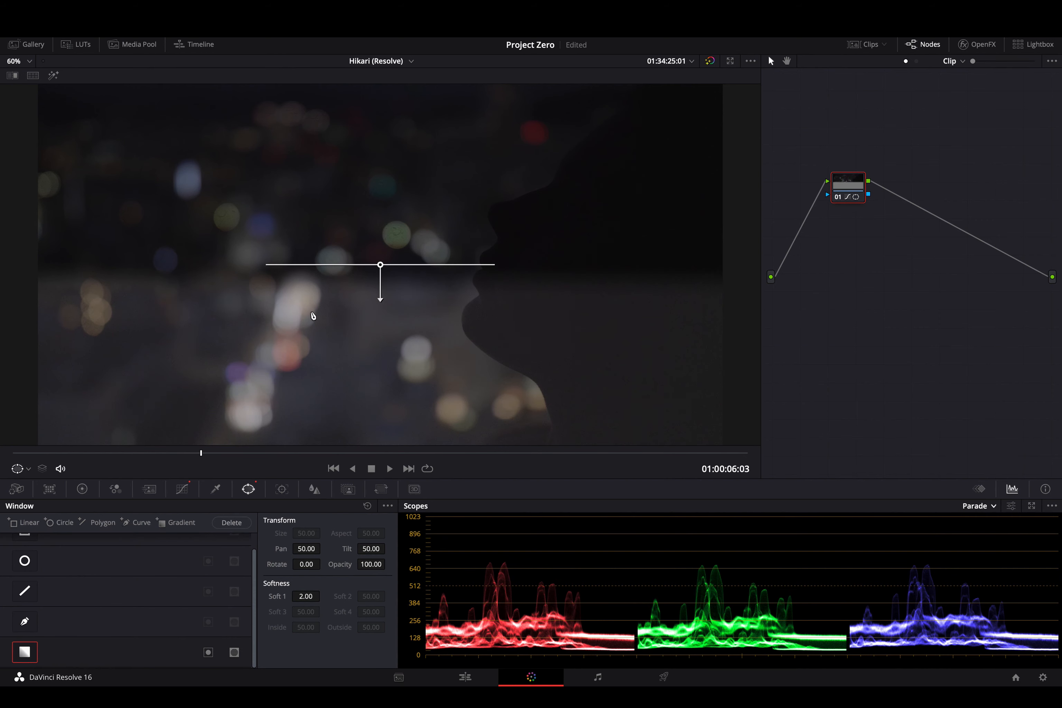
drag(381, 298, 275, 379)
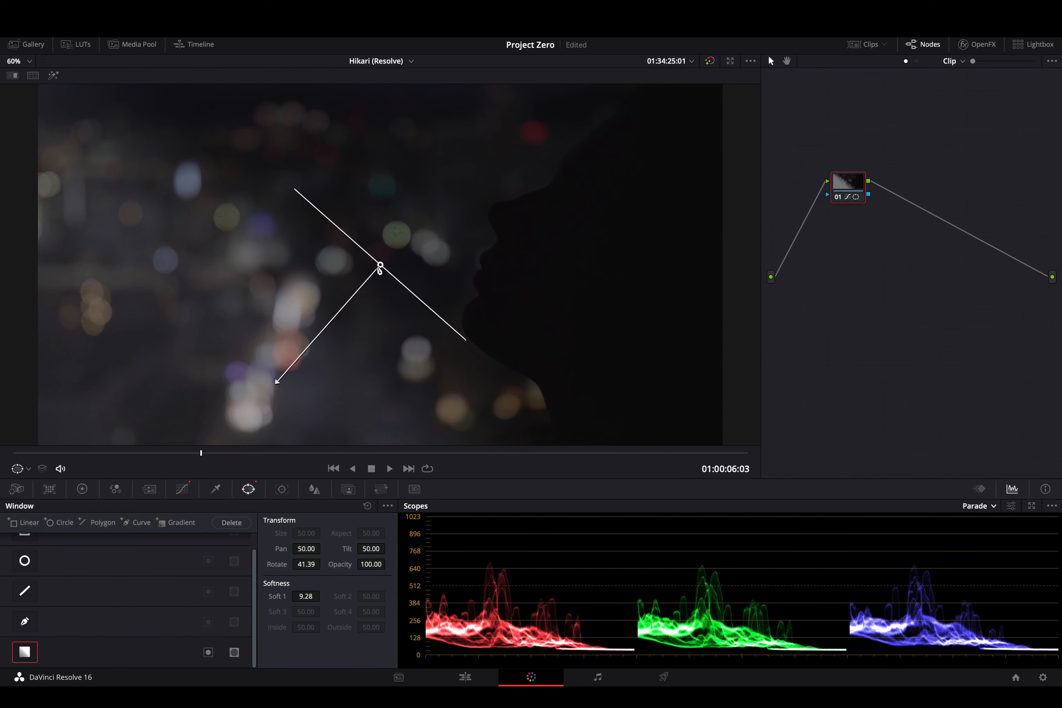
drag(380, 267, 596, 164)
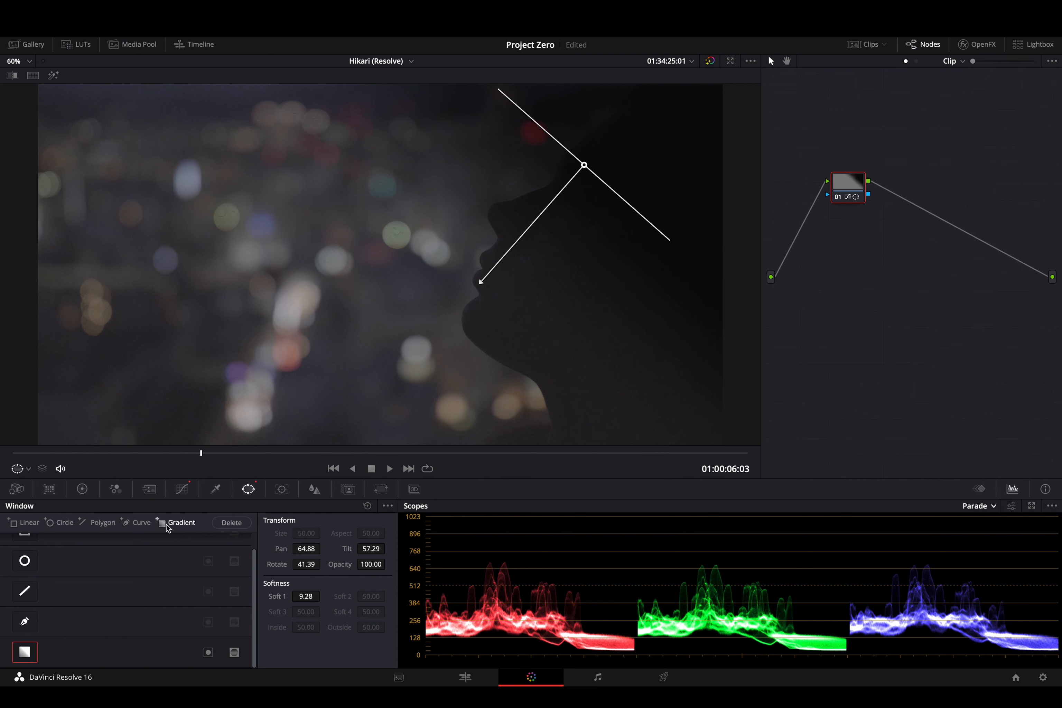
Step: Add a second gradient window over the city lights at pan about 37.34, tilt 45.05, rotated about -104.18, softness about 11.28
click(176, 522)
drag(380, 300, 565, 218)
drag(380, 265, 208, 335)
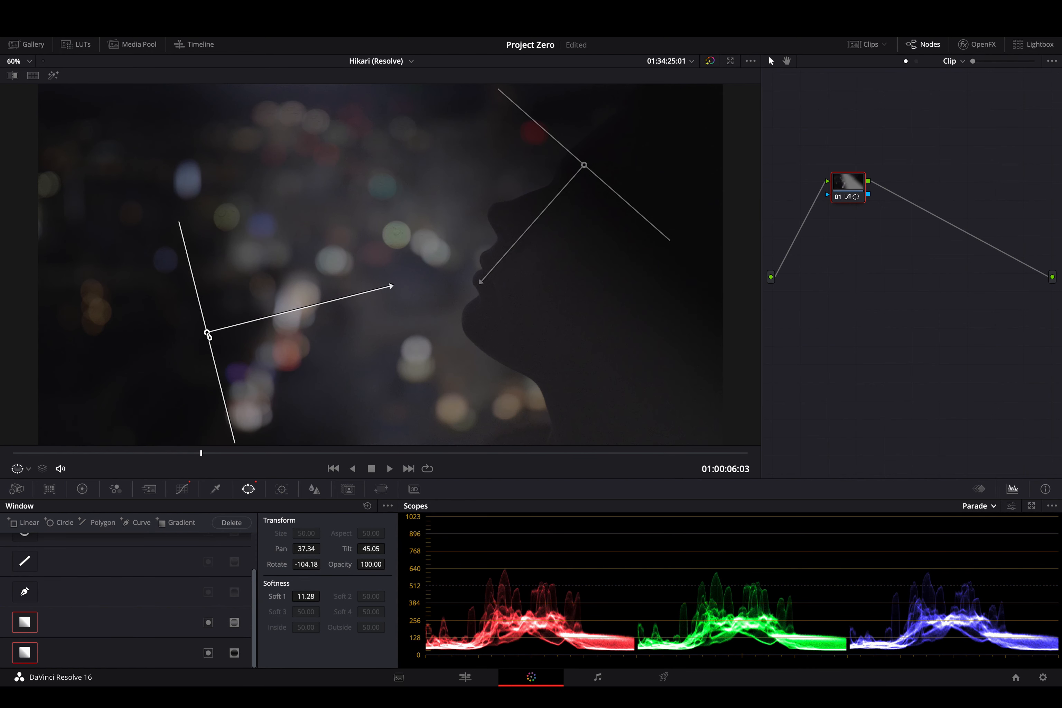
Step: Reset all windows and the custom curve on node 01
click(368, 506)
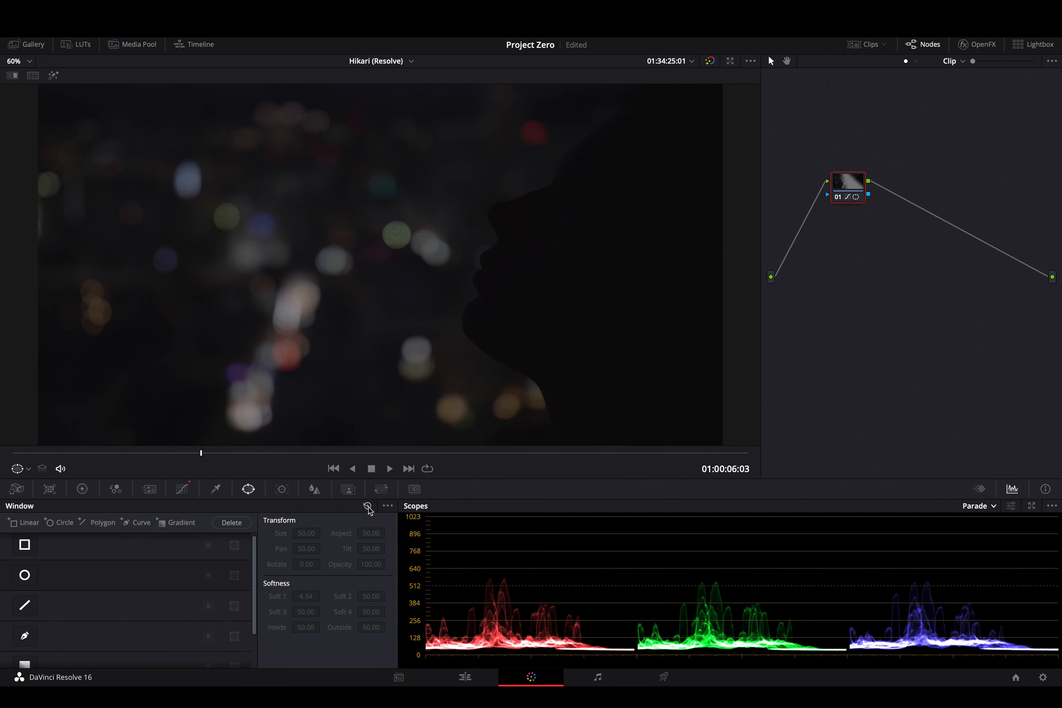
click(182, 489)
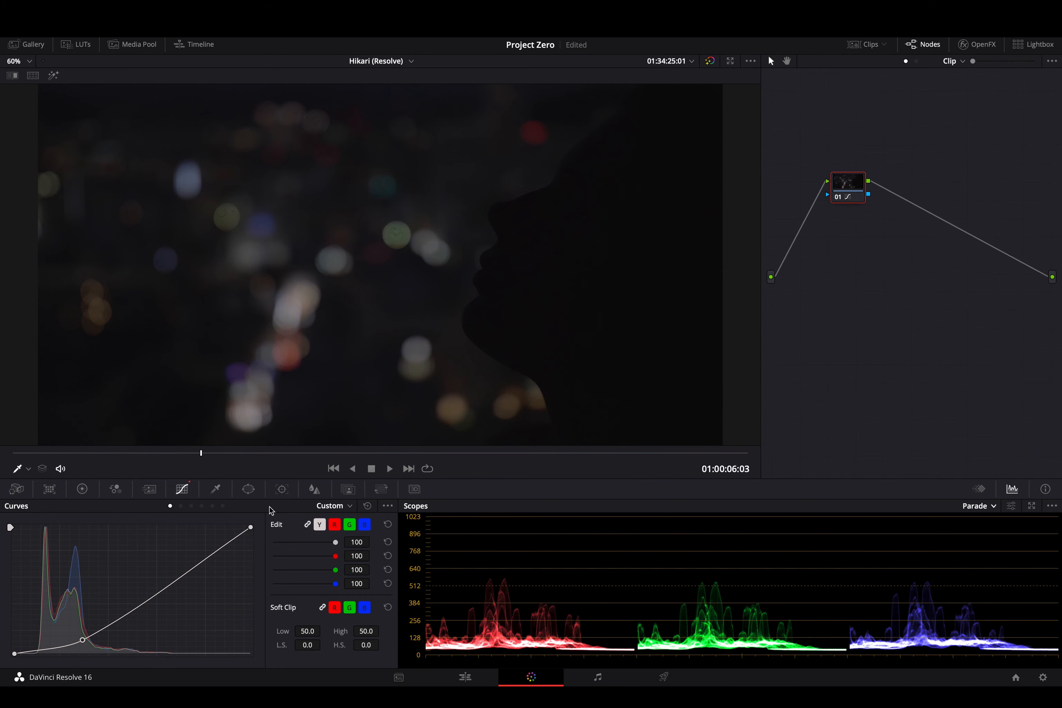
click(368, 506)
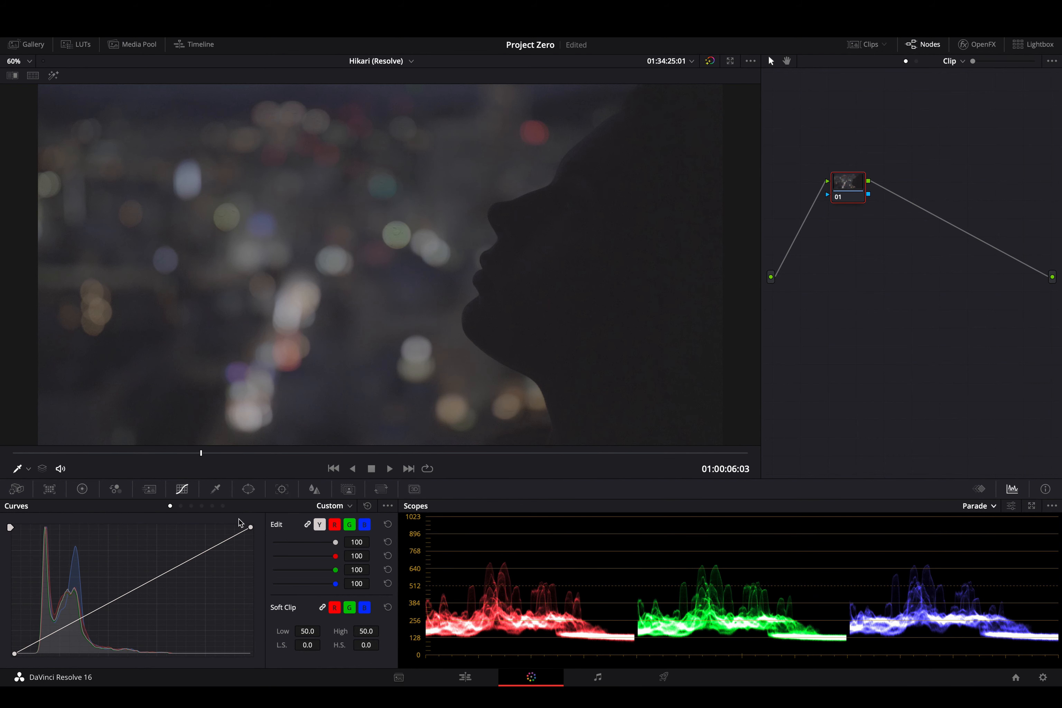
Step: Add a circle window, move it over the silhouetted head, and stretch it into a tall ellipse around the face
click(248, 489)
click(24, 575)
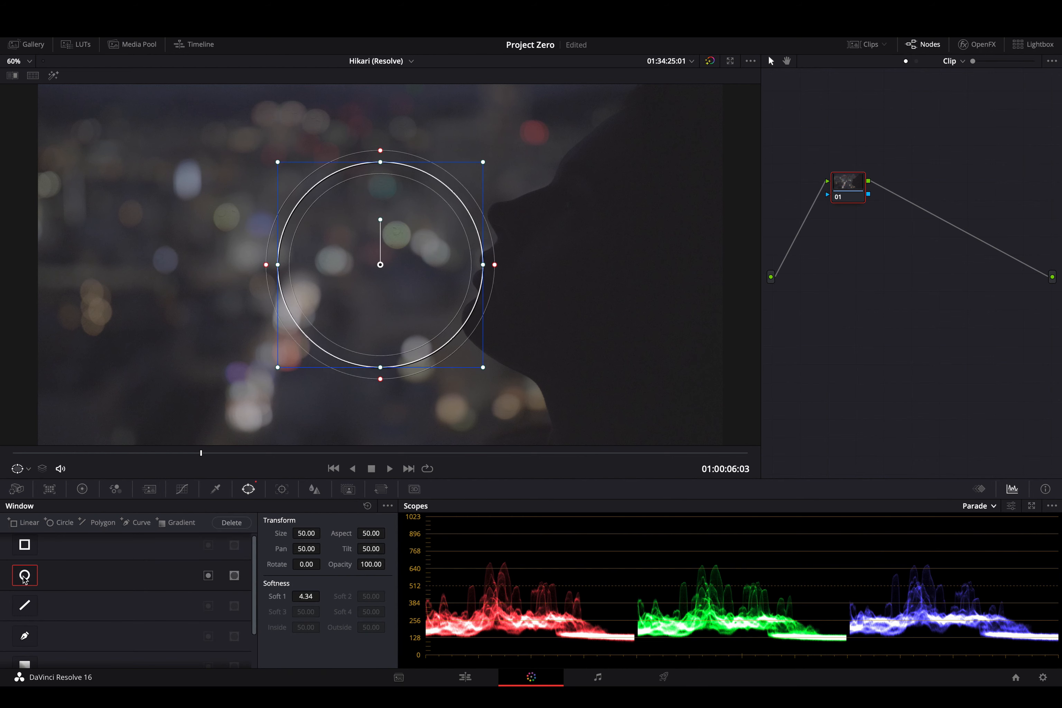
drag(361, 256, 569, 211)
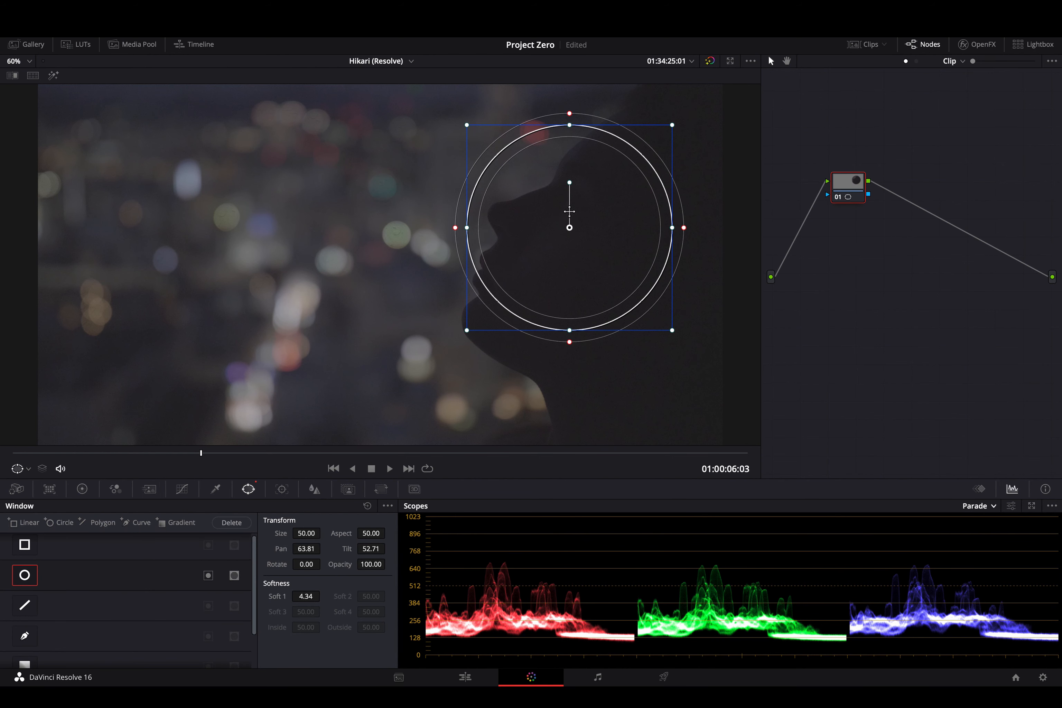
click(282, 490)
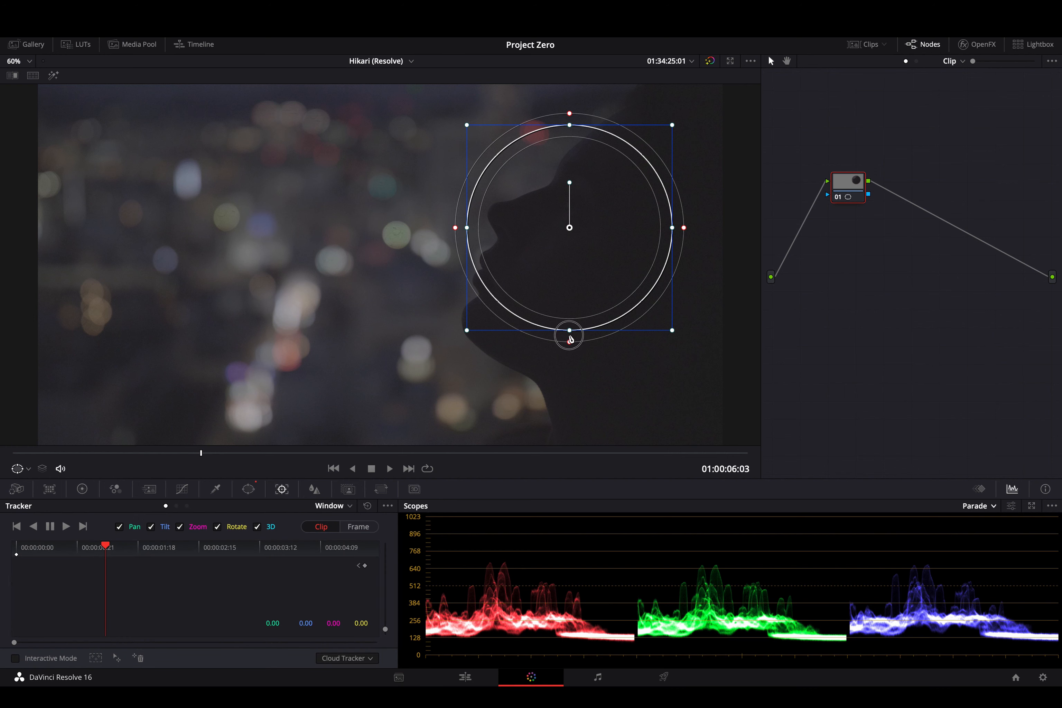
drag(569, 333, 531, 387)
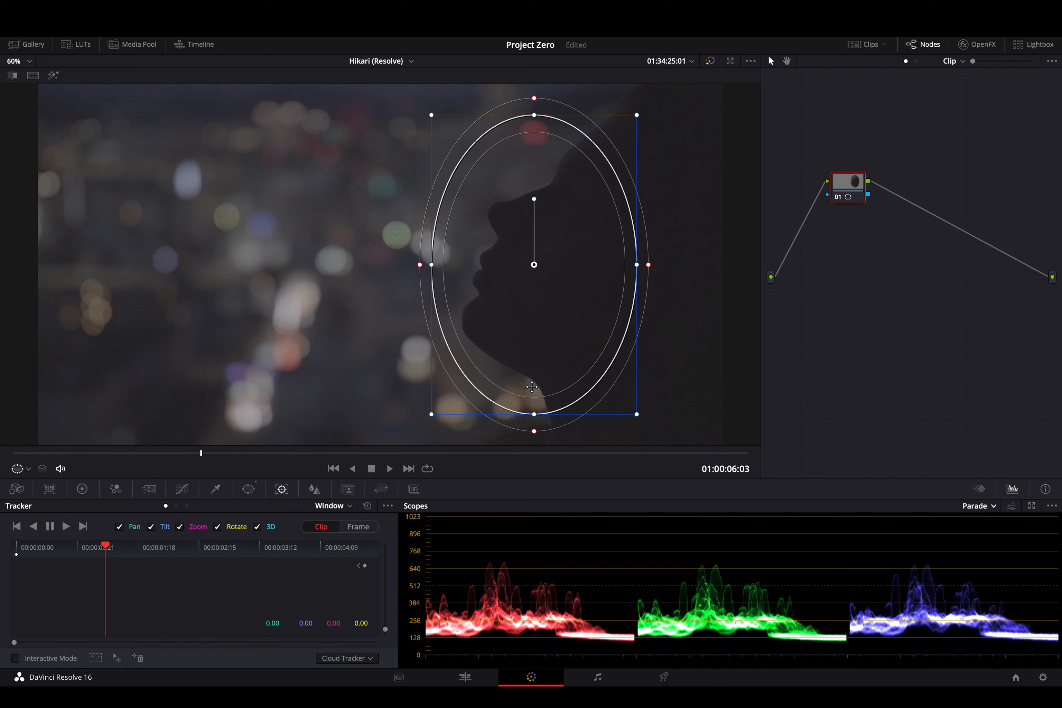
Step: Track the ellipse window backward to the clip start, then forward from 01:00:06:03, stopping at about 01:00:09:14
click(33, 527)
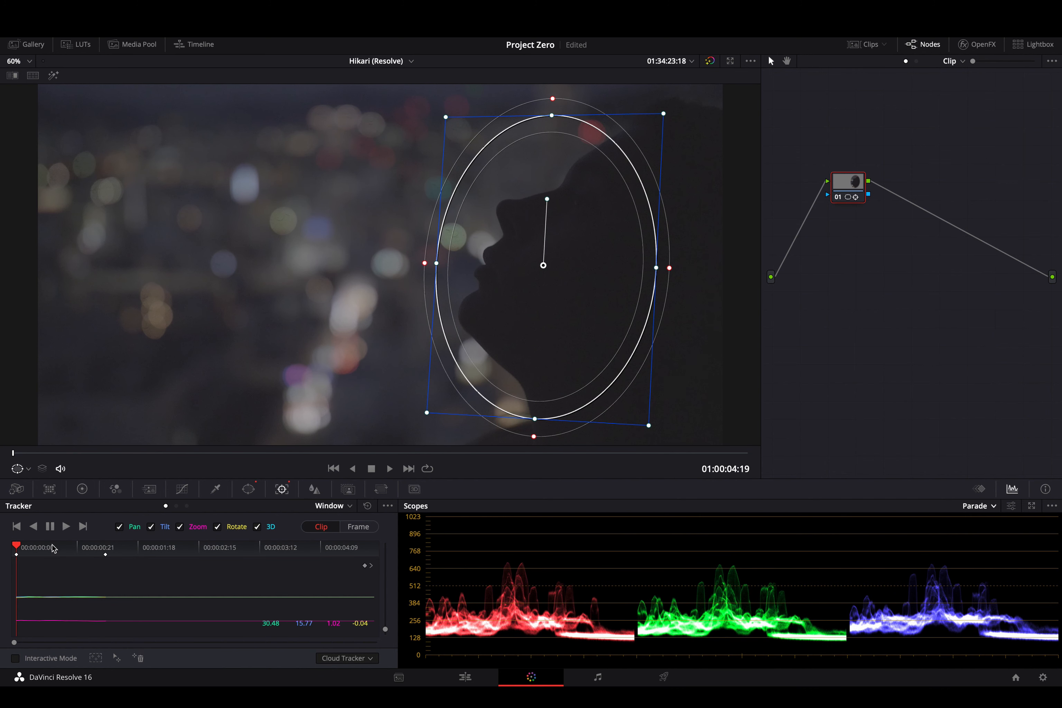
drag(53, 548, 106, 547)
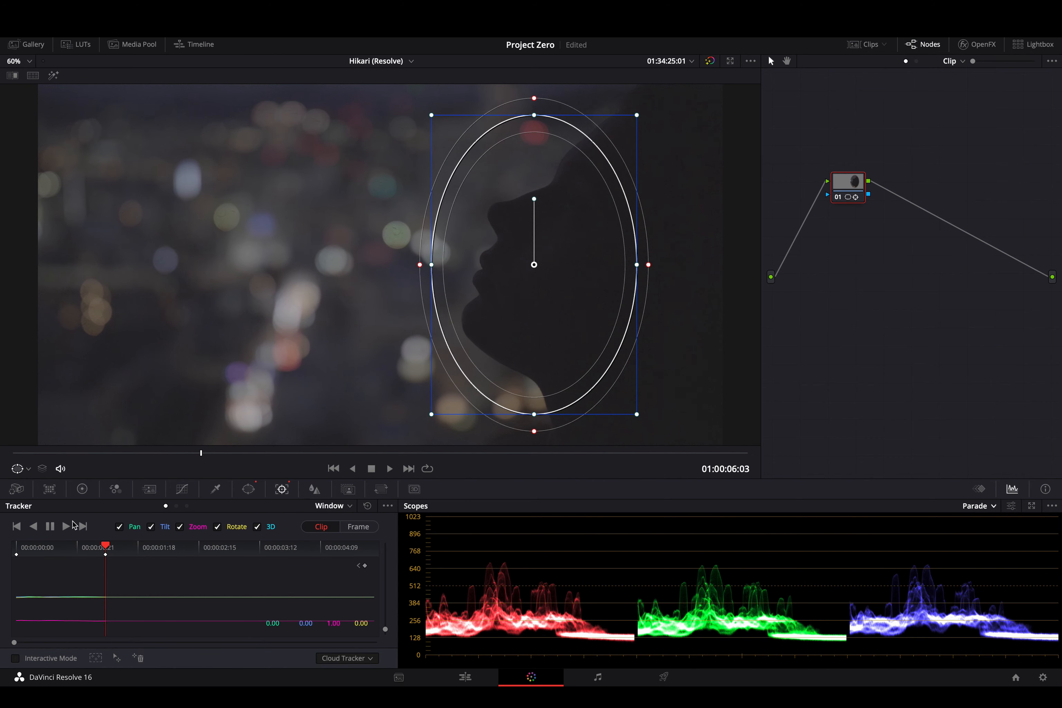
click(68, 527)
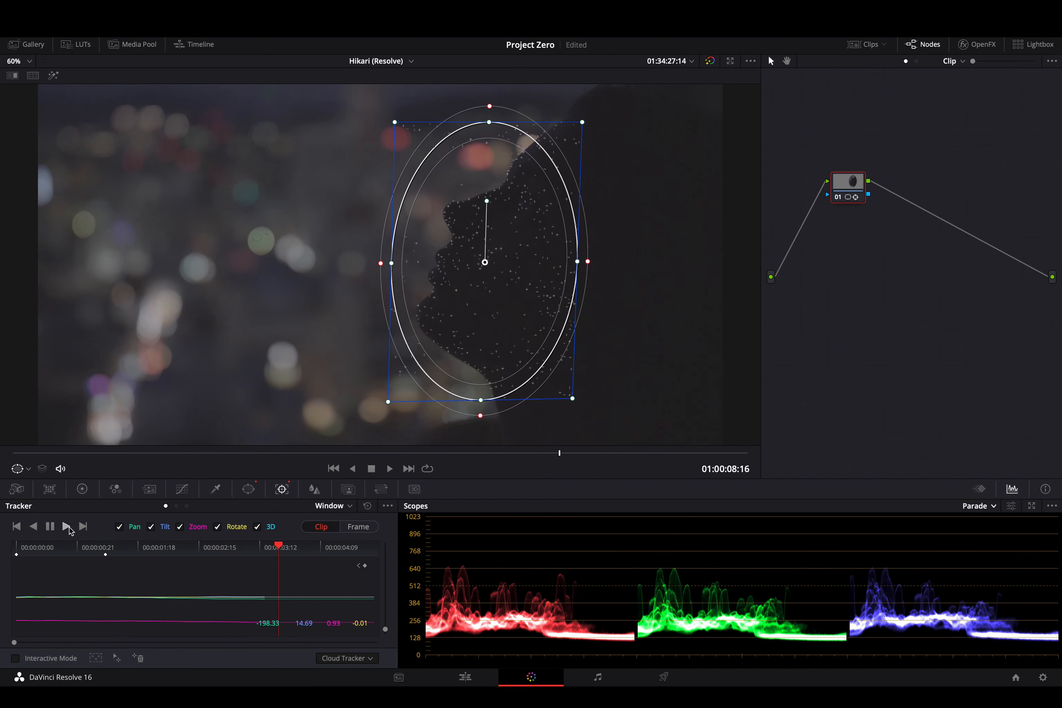
click(50, 527)
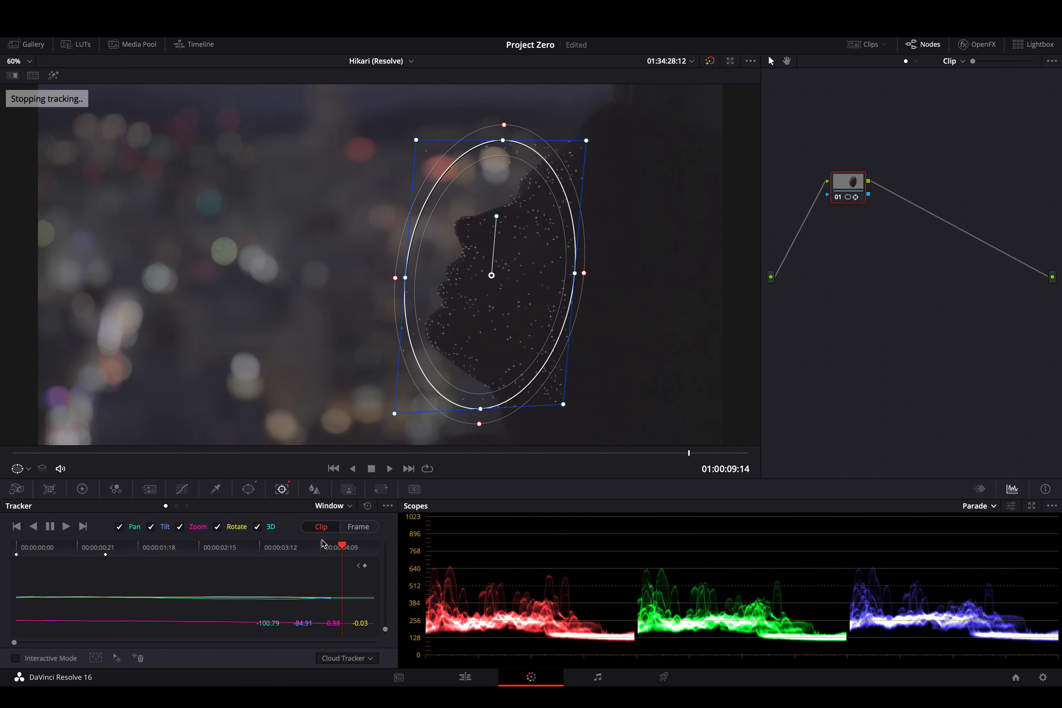
Step: Clear the window's tracking data and reset the windows
click(367, 506)
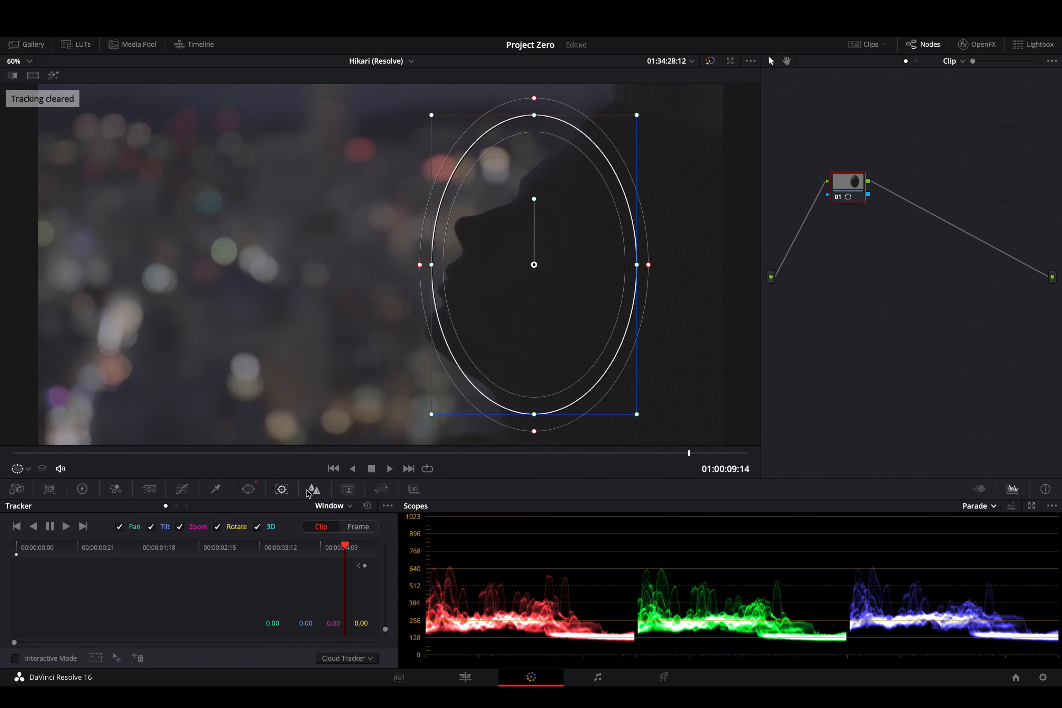
click(248, 488)
click(366, 506)
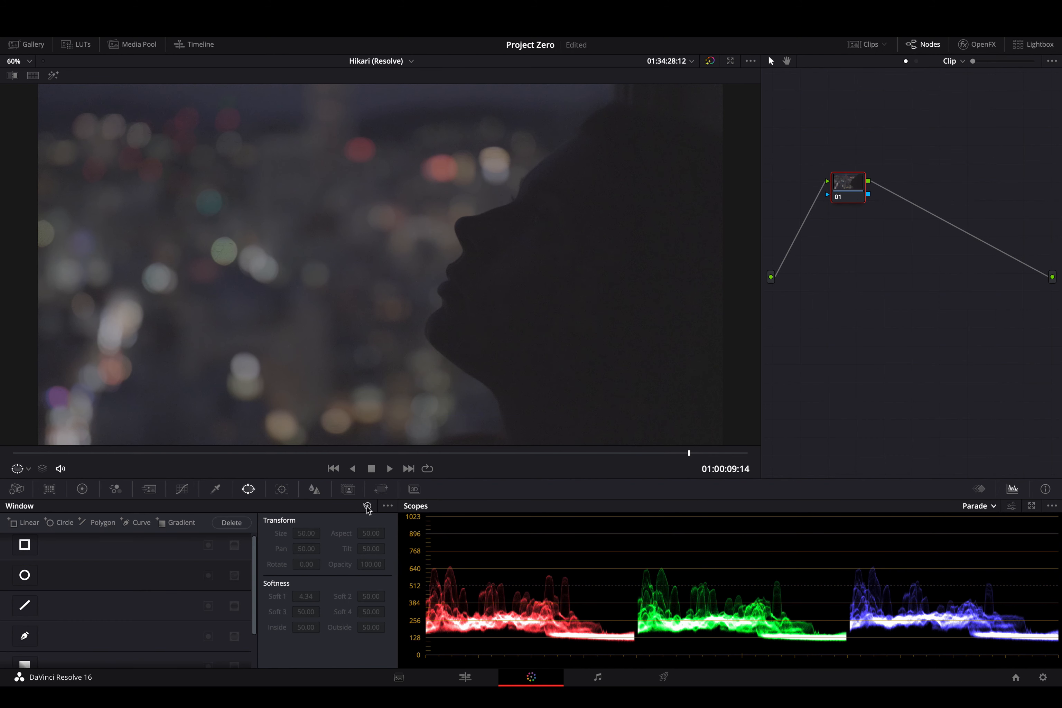
Step: Switch the tracker to Stabilizer mode, scrub to about 01:00:05:18, and examine the available stabilization types
click(283, 489)
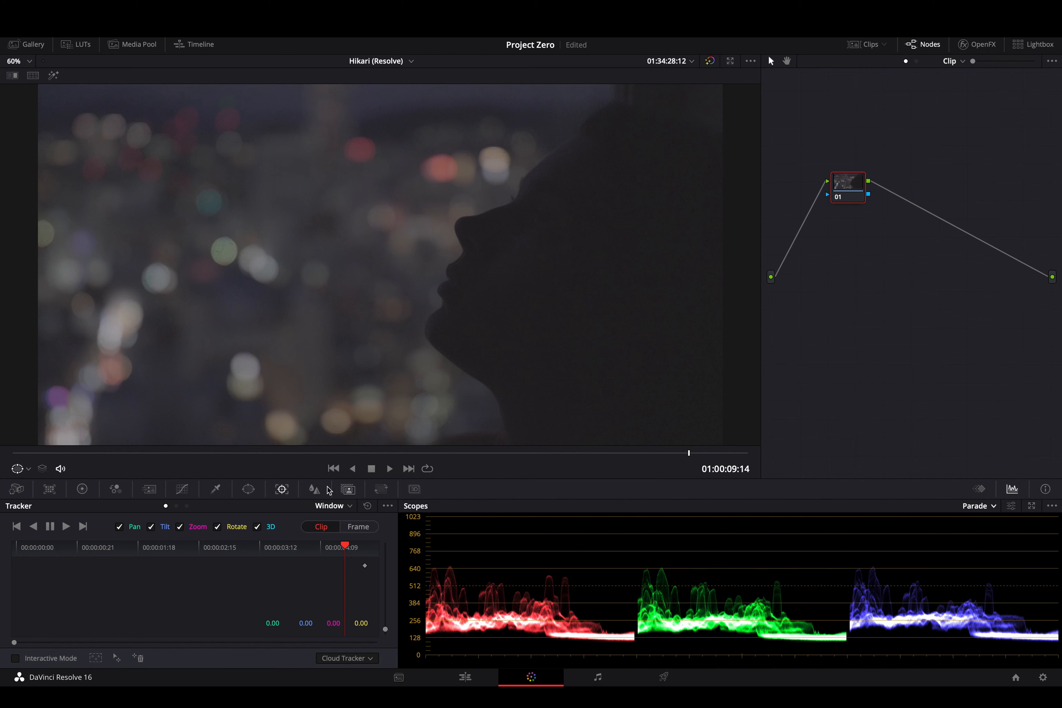
click(329, 507)
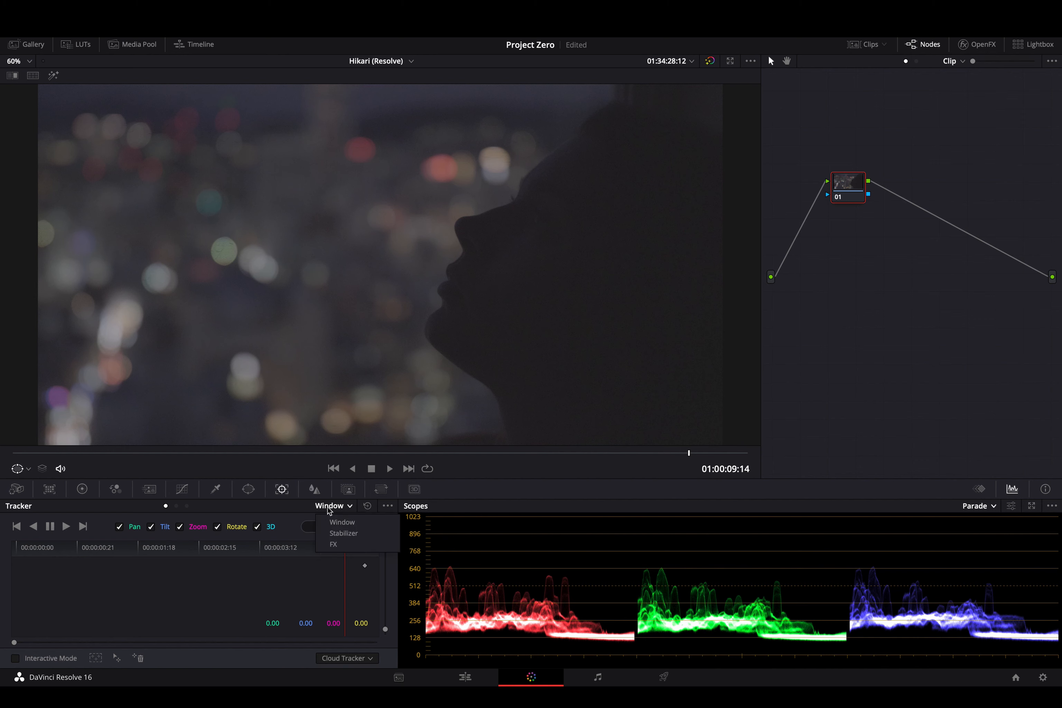
click(176, 506)
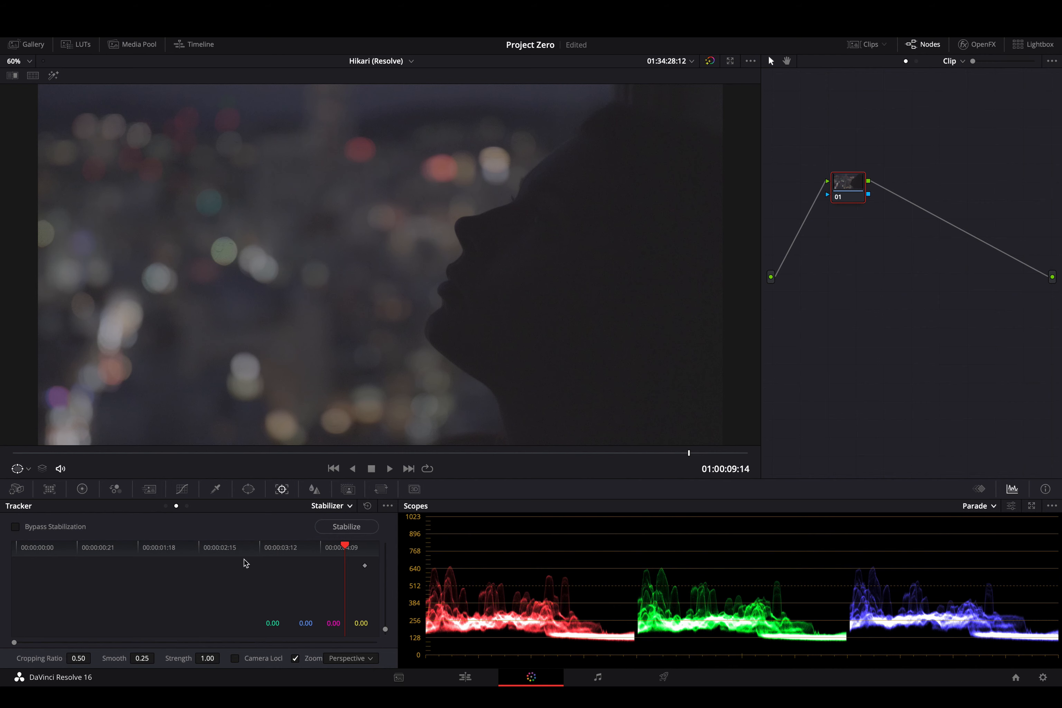
click(253, 547)
click(83, 555)
click(132, 549)
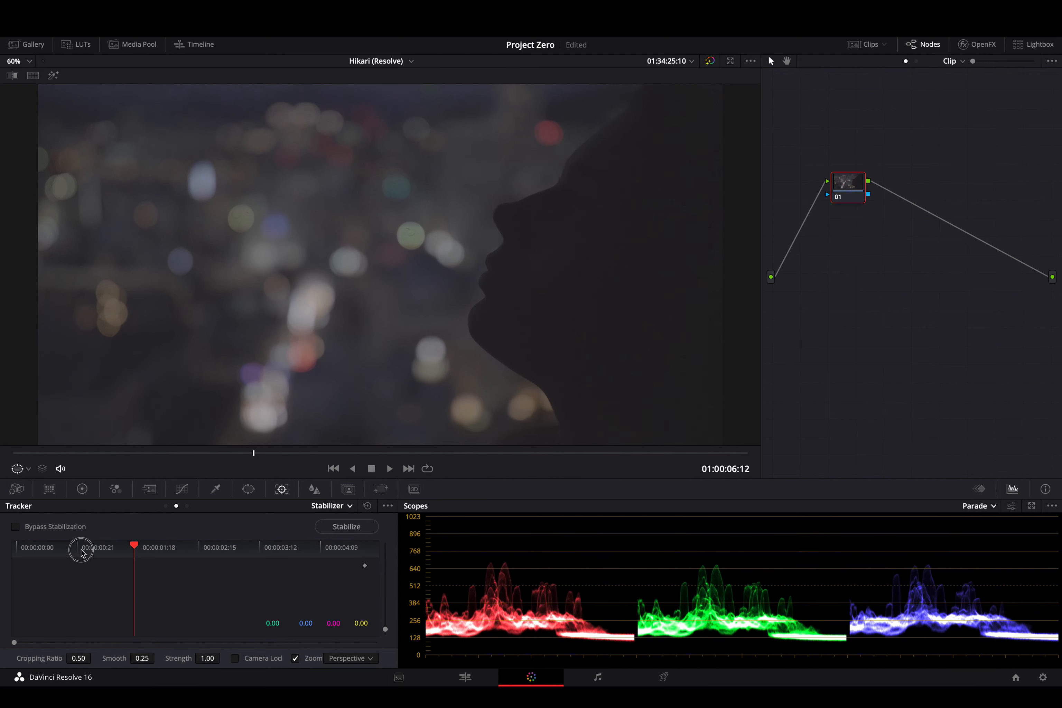
click(82, 550)
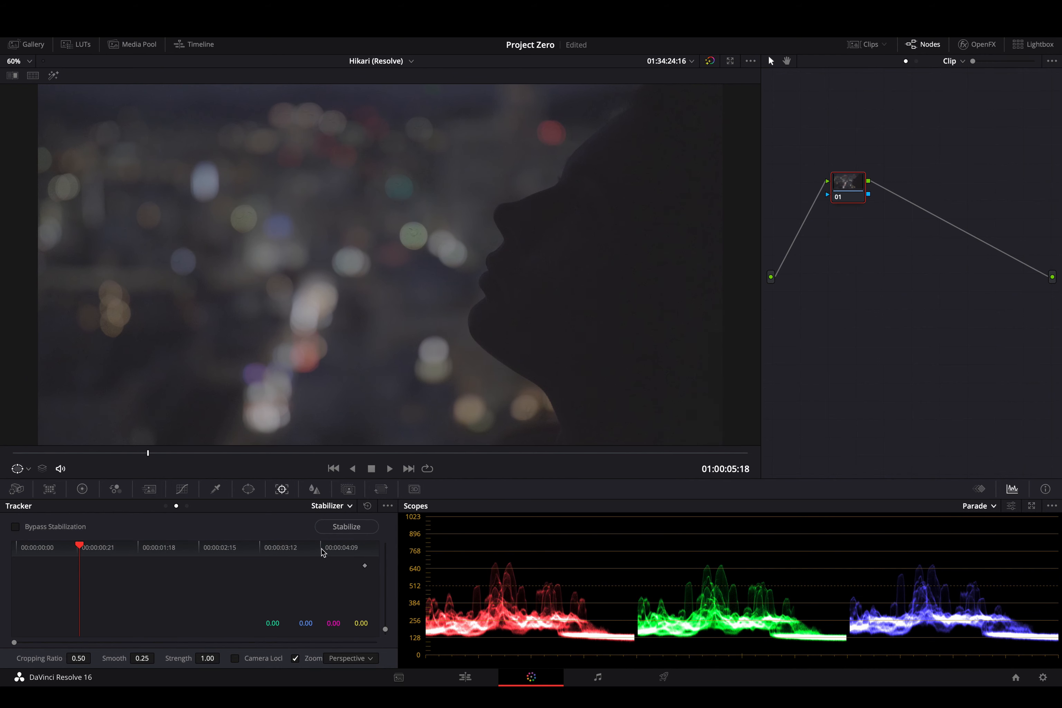
click(357, 660)
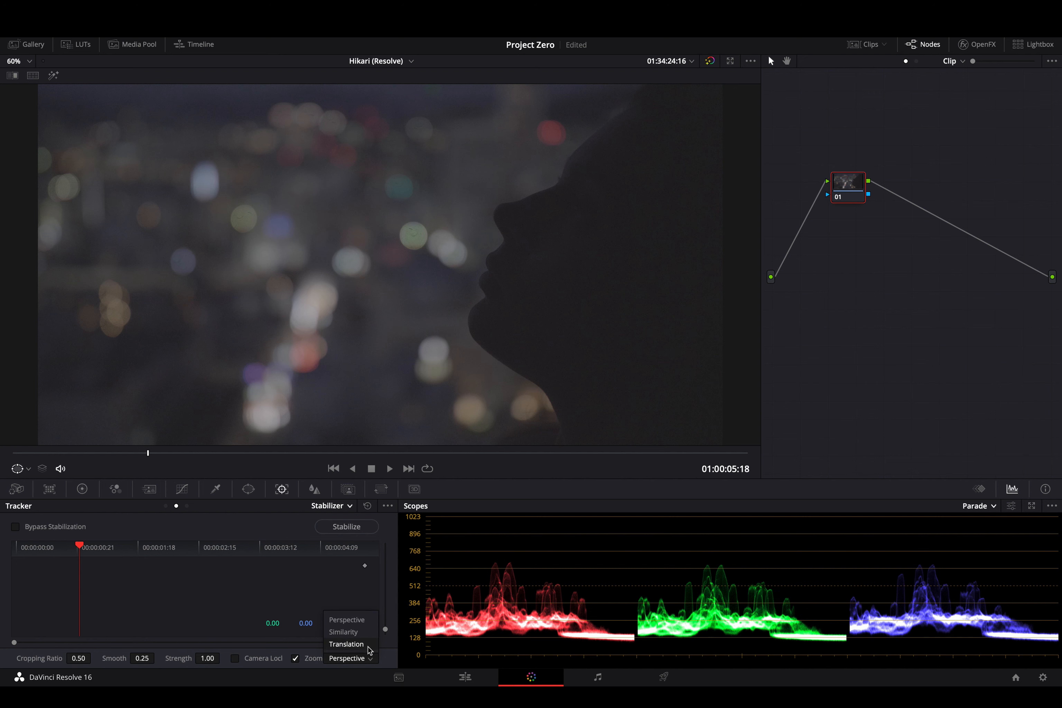
click(348, 600)
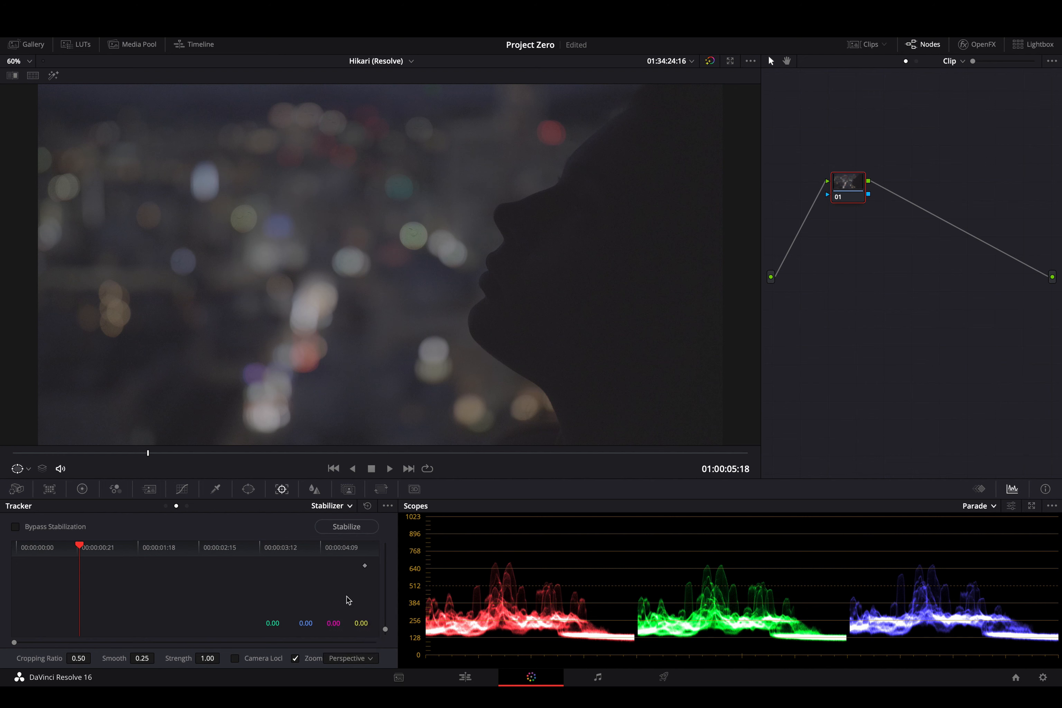
Step: Try stabilizing the clip with the Perspective type, play back the result, and clear the stabilization
click(338, 528)
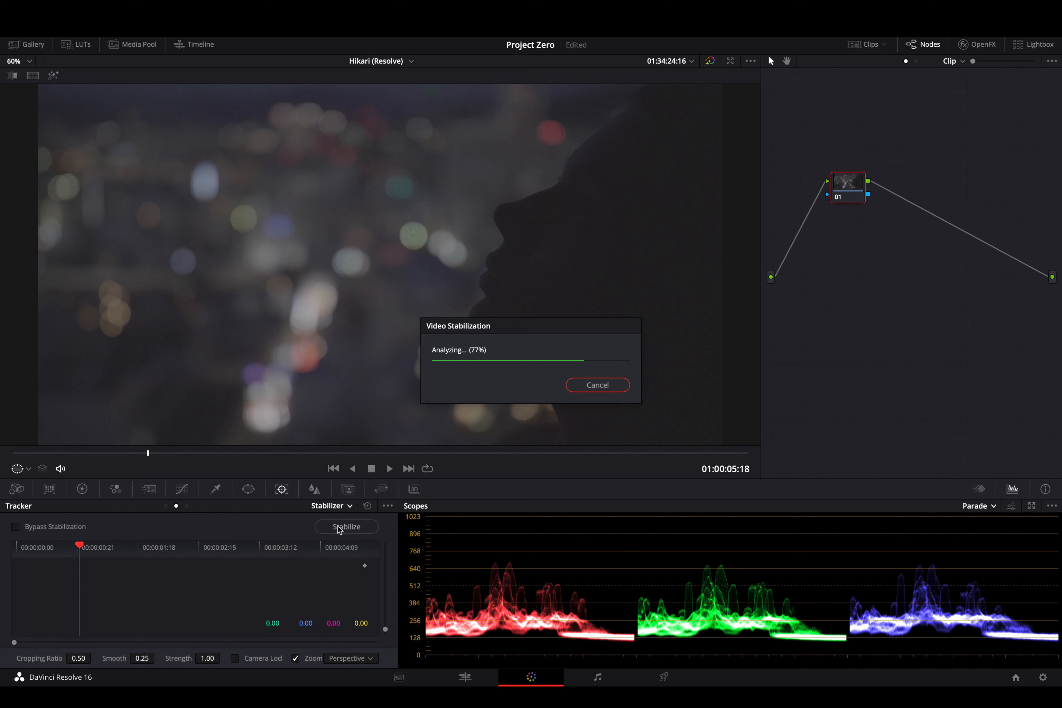
key(space)
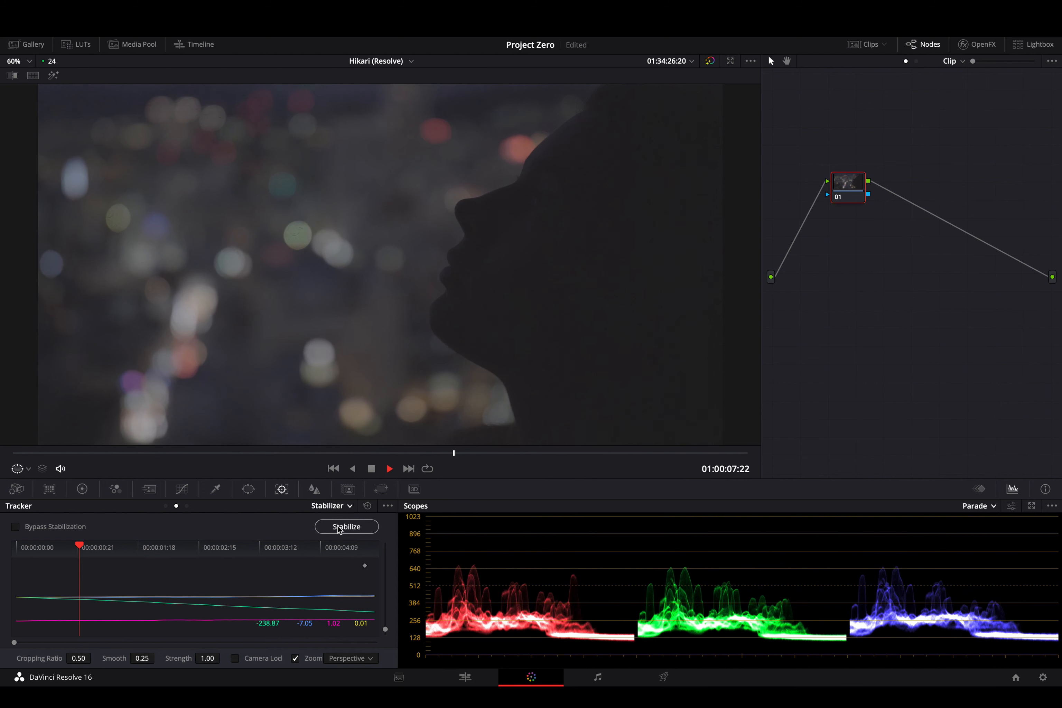
key(space)
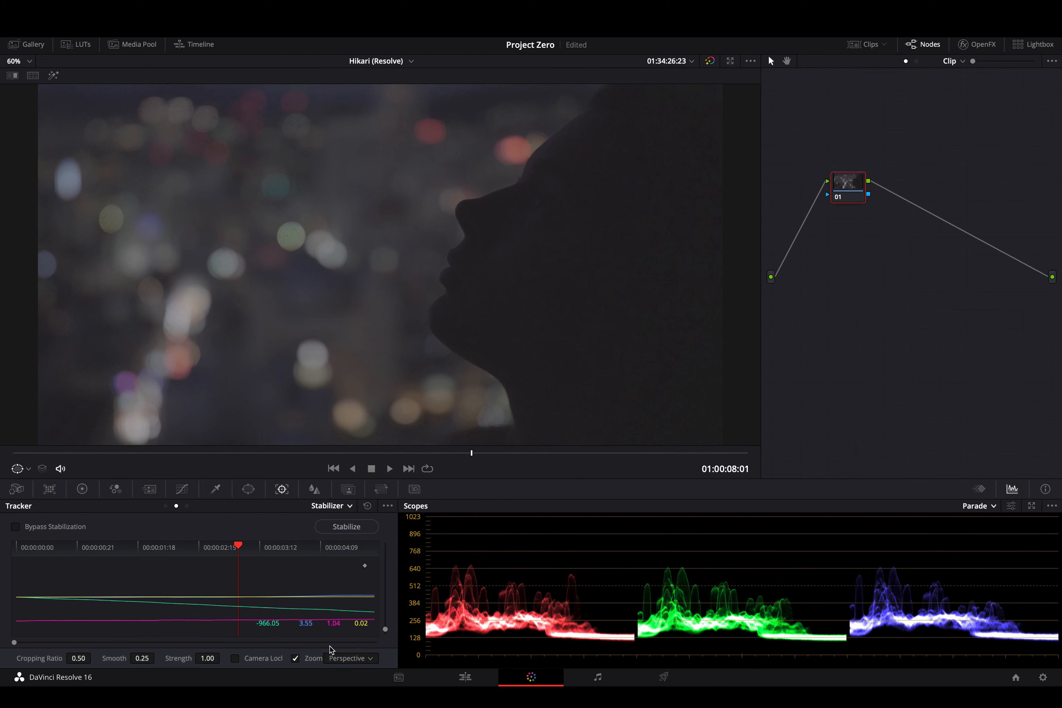
click(367, 505)
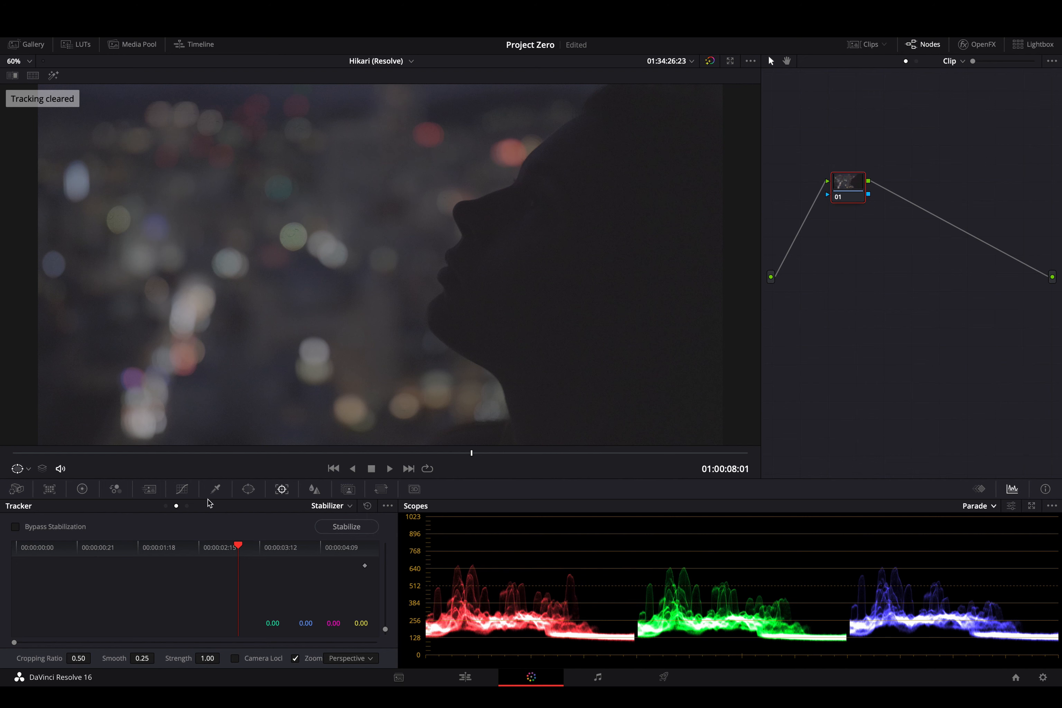
Step: Switch the tracker to FX mode, try its Frame setting, and return it to Clip
click(186, 506)
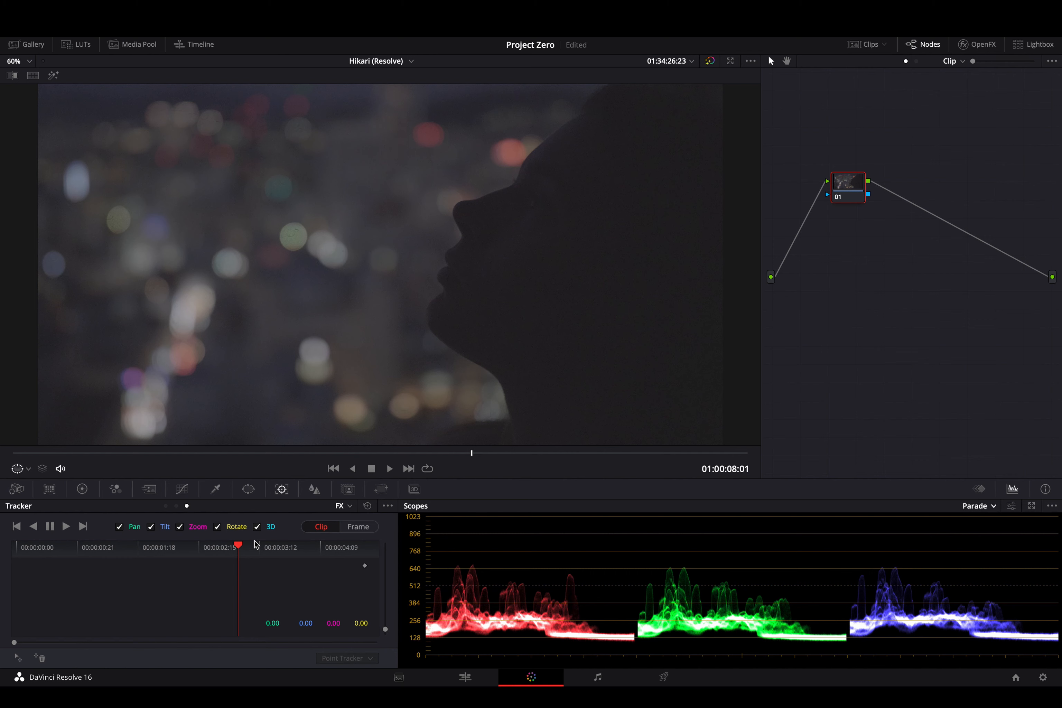
click(361, 527)
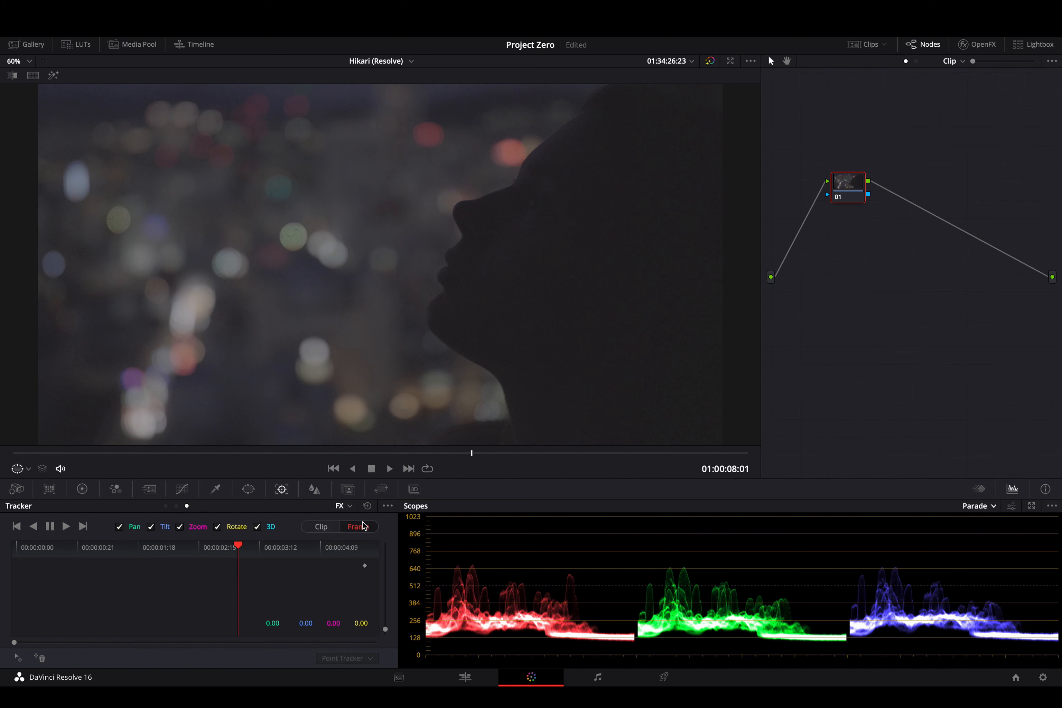
click(332, 528)
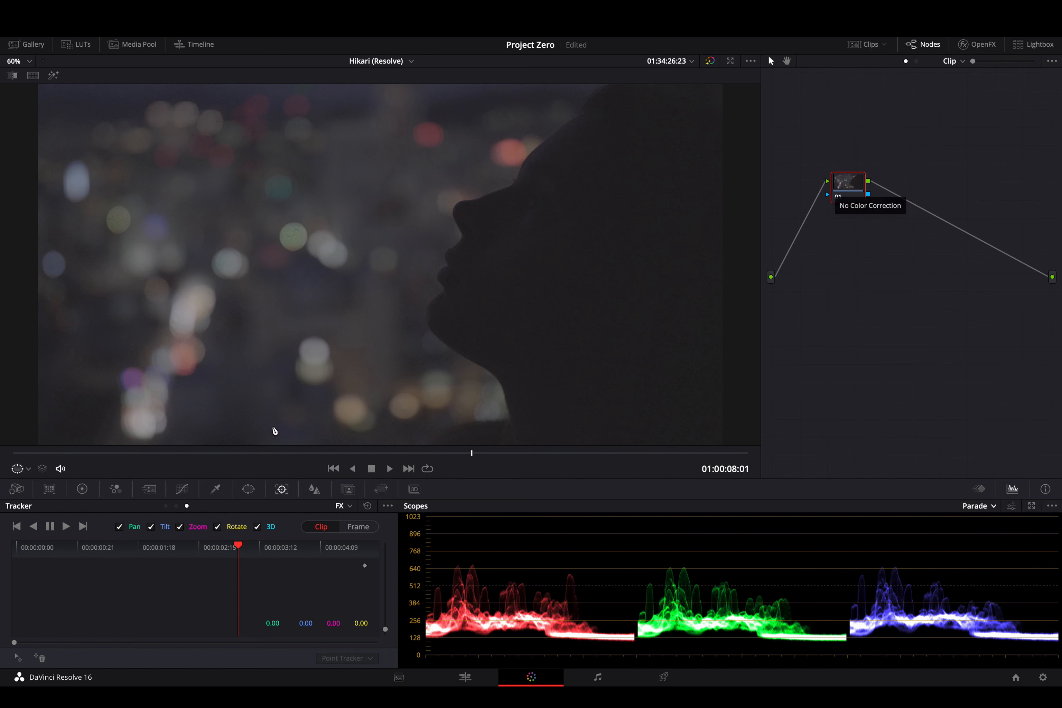
Step: Try sharpening the image with the linked blur radius at about 0.44, and reset the radius
click(314, 489)
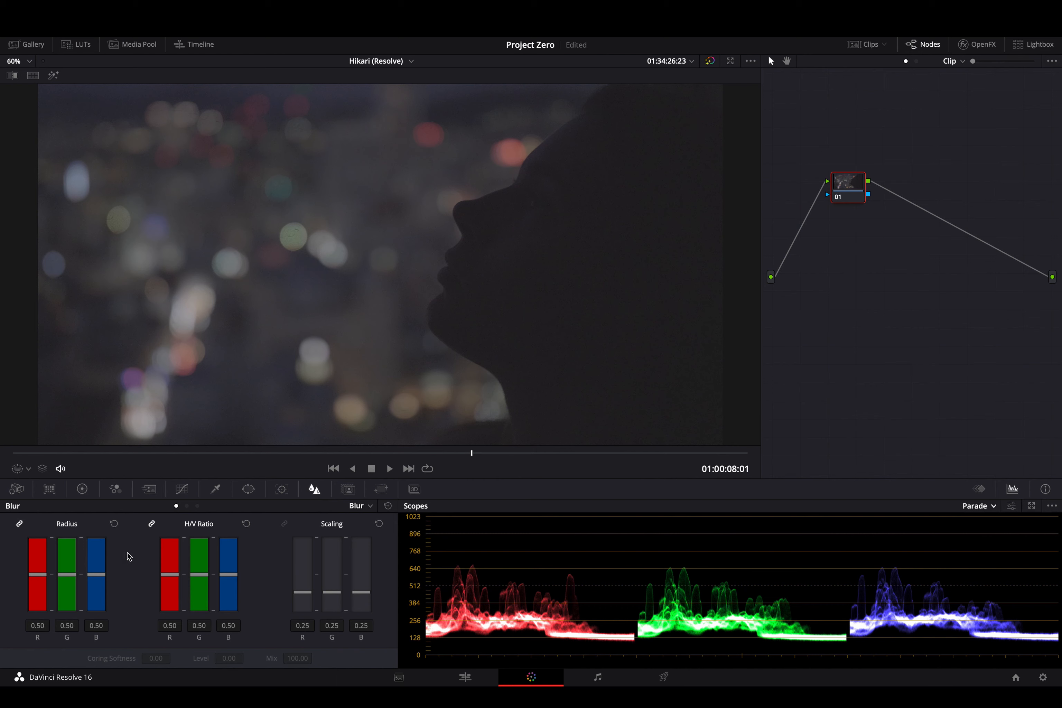
mouse_move(97, 574)
mouse_down()
mouse_move(99, 566)
mouse_move(97, 580)
mouse_up()
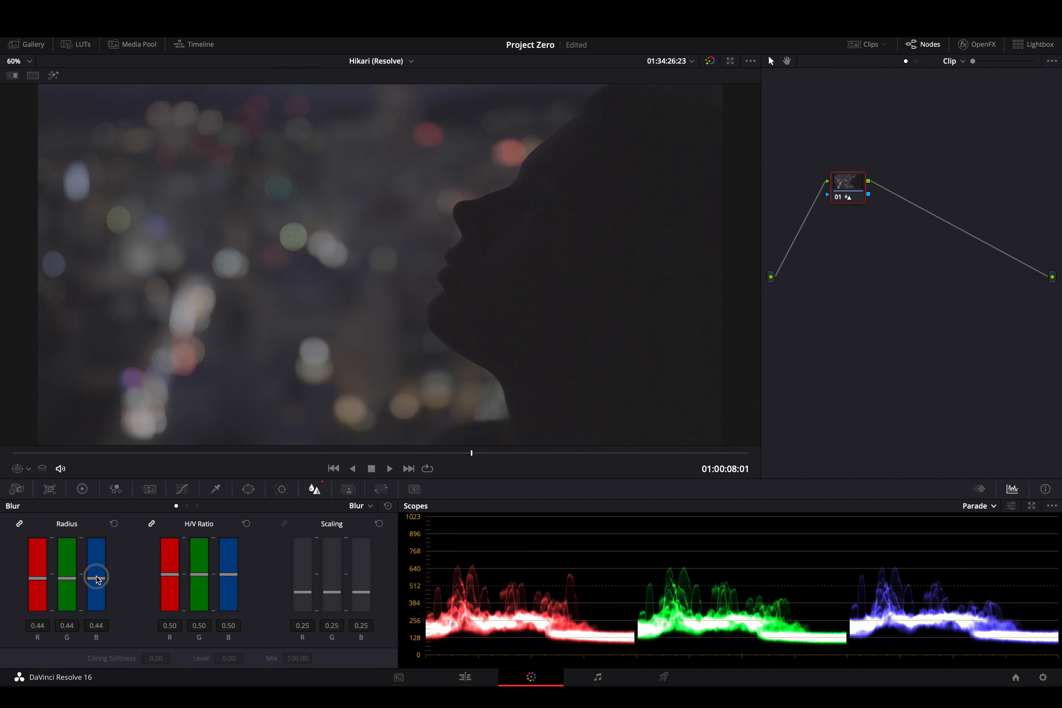
click(114, 524)
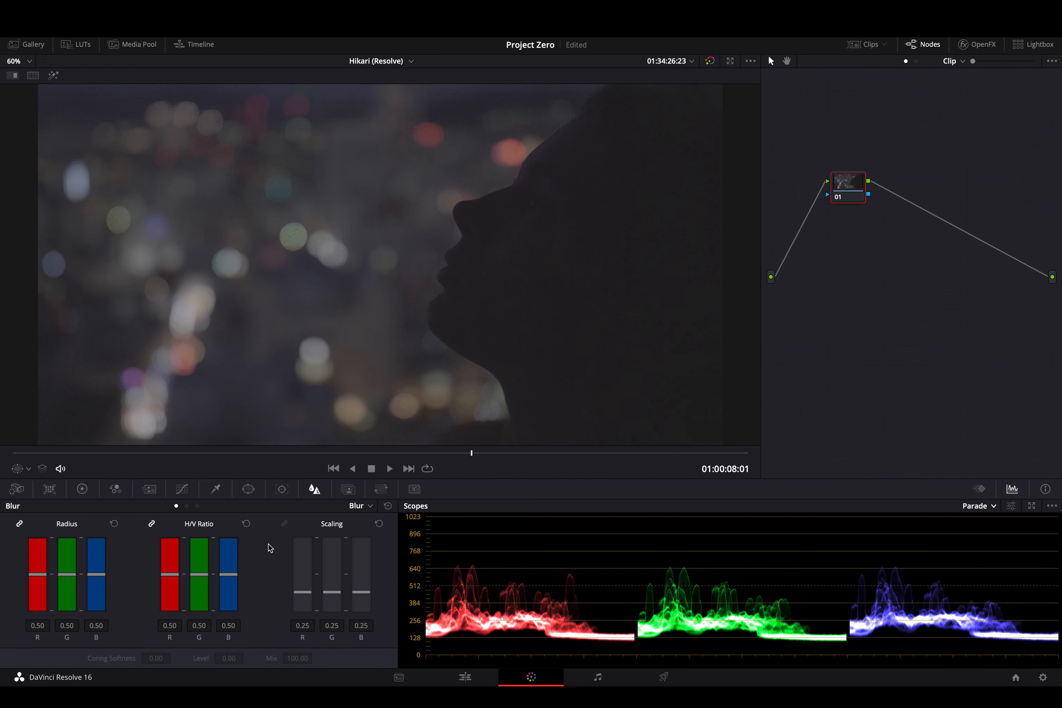
Step: Try lowering node 01's key output gain to about 0.451, and undo the change
click(347, 489)
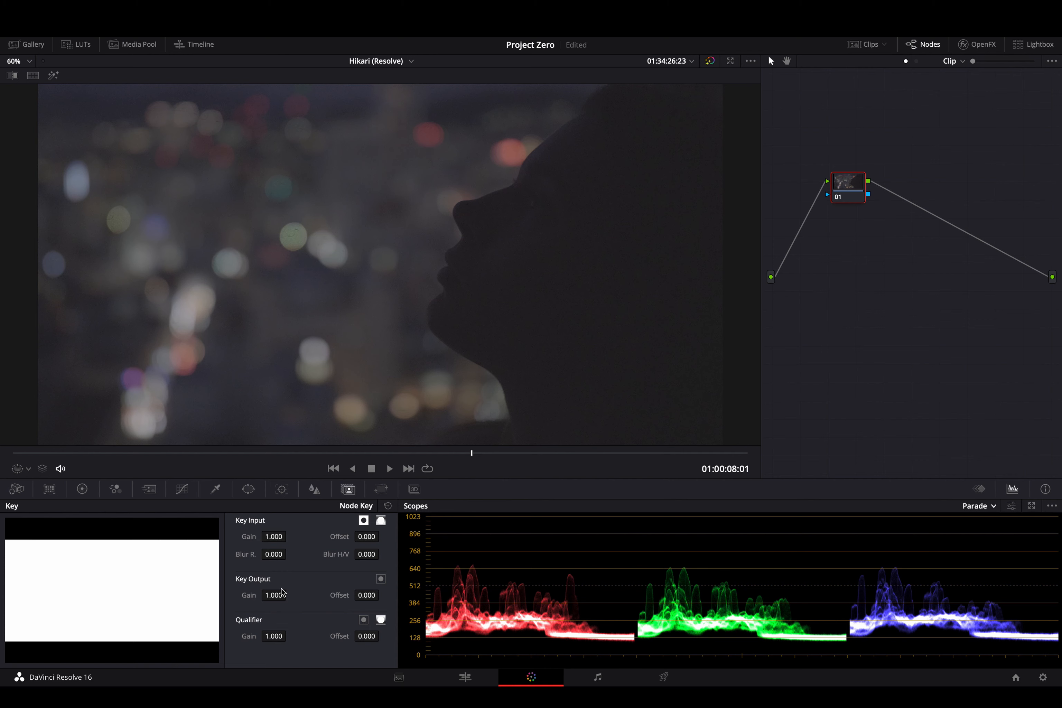
mouse_move(275, 594)
mouse_down()
mouse_move(73, 600)
mouse_move(274, 599)
mouse_up()
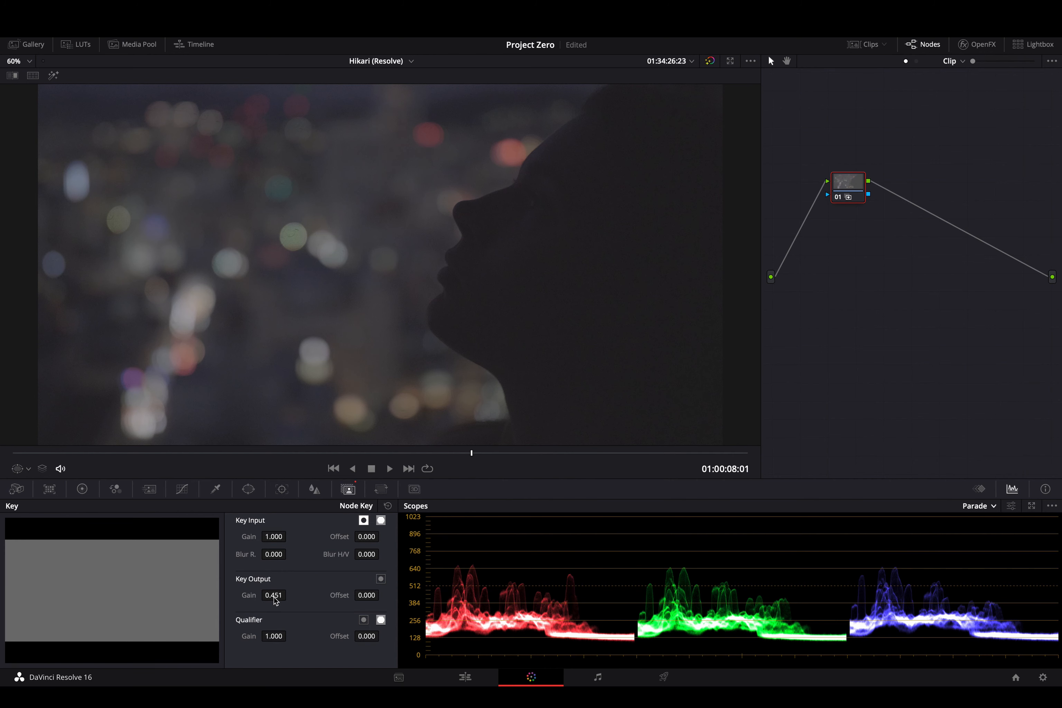
key(ctrl+z)
Step: Shape the custom curve into an S by raising a highlight point and pulling down a shadow point
click(182, 488)
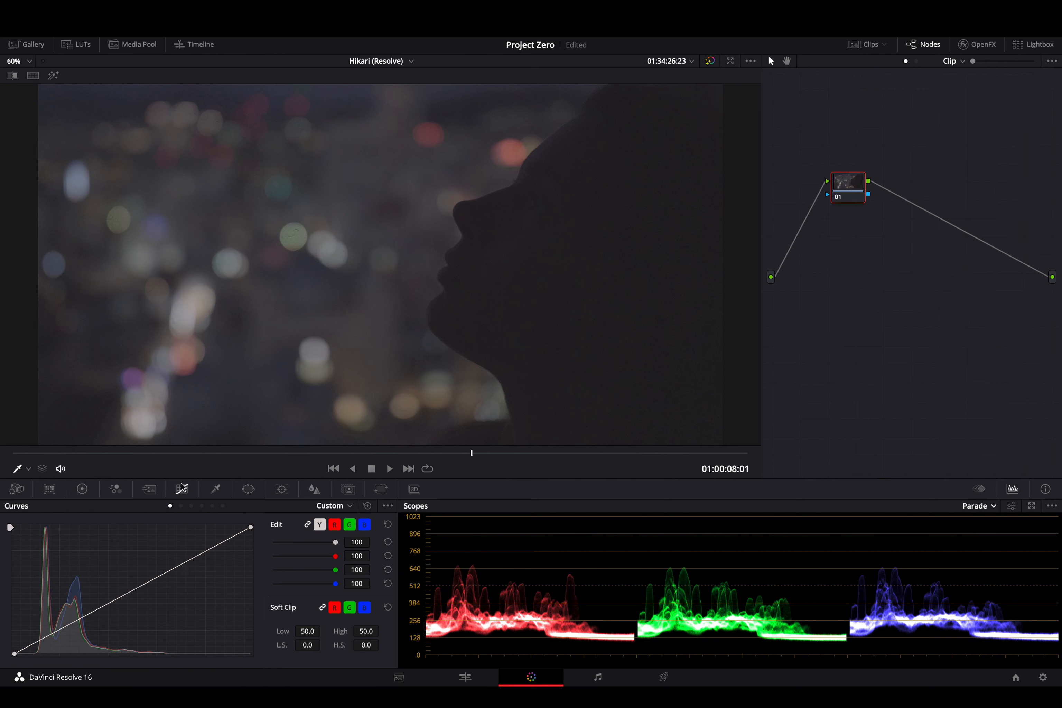
drag(176, 567, 182, 544)
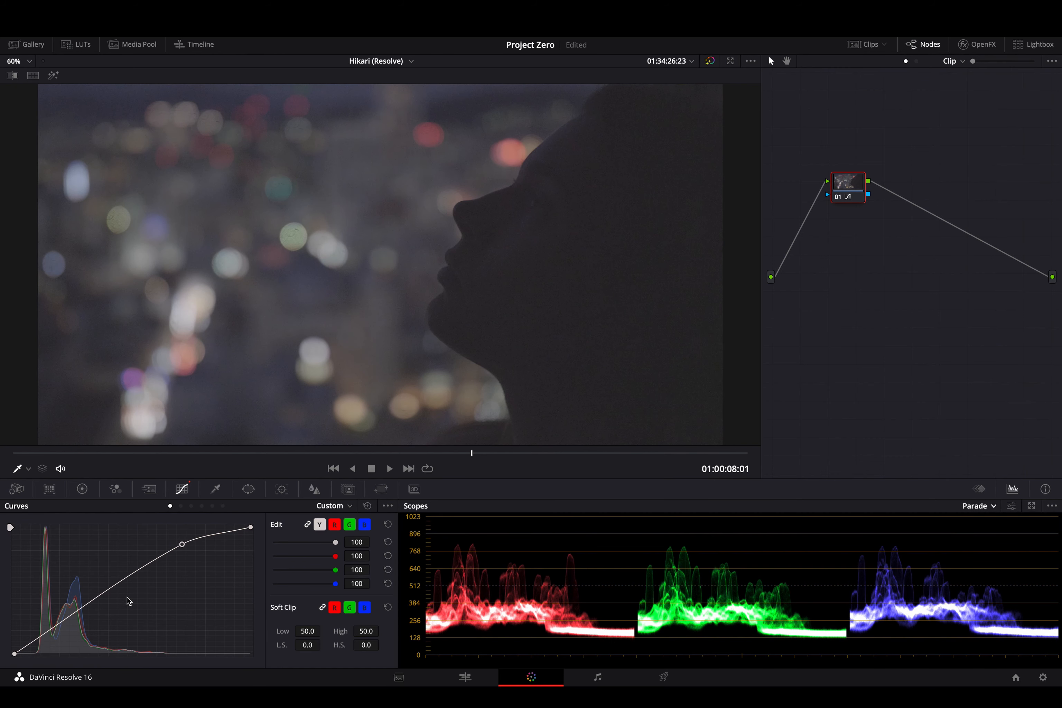
click(85, 605)
drag(85, 605, 79, 637)
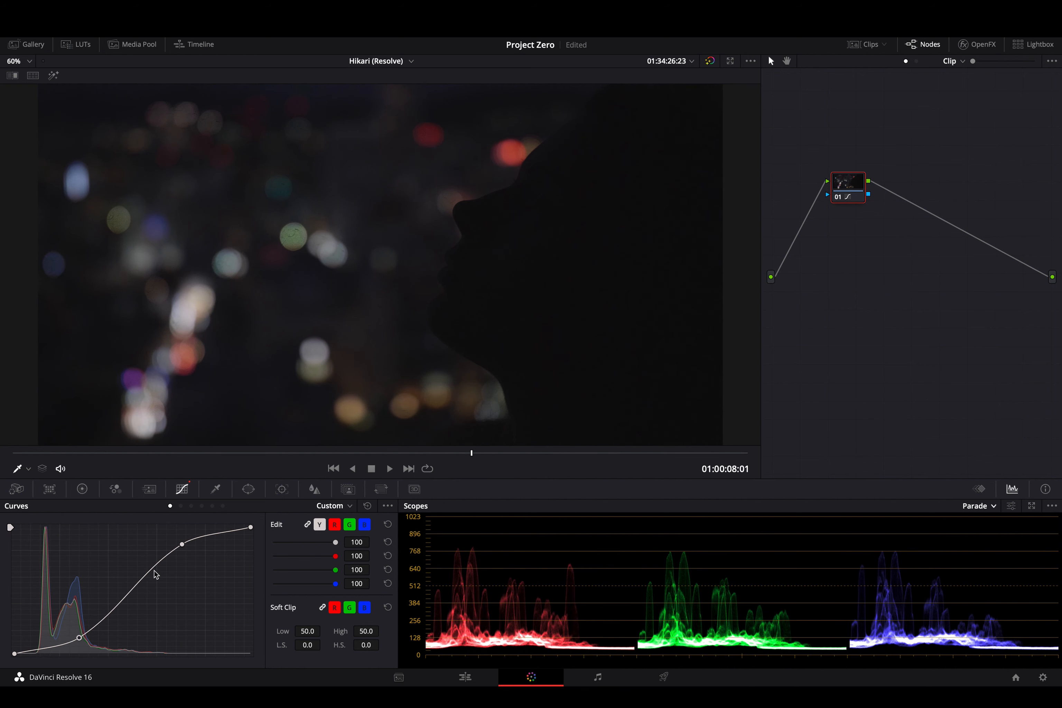
Step: Raise the custom curve's highlight point slightly and lower node 01's key output gain to 0.712
drag(181, 551, 179, 540)
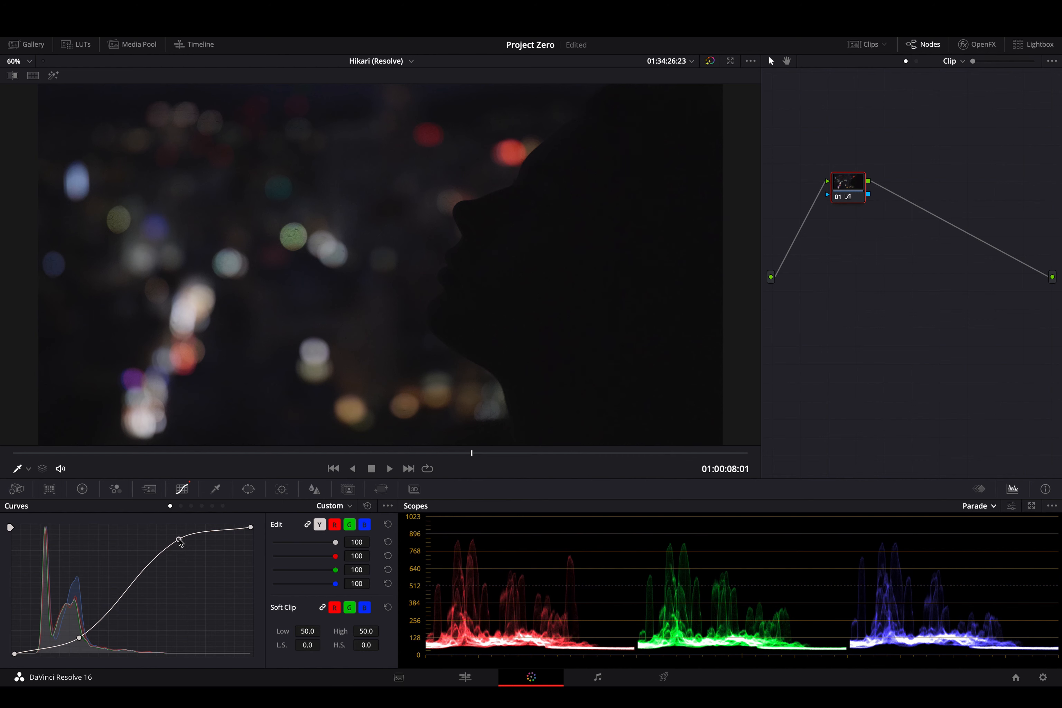
click(342, 491)
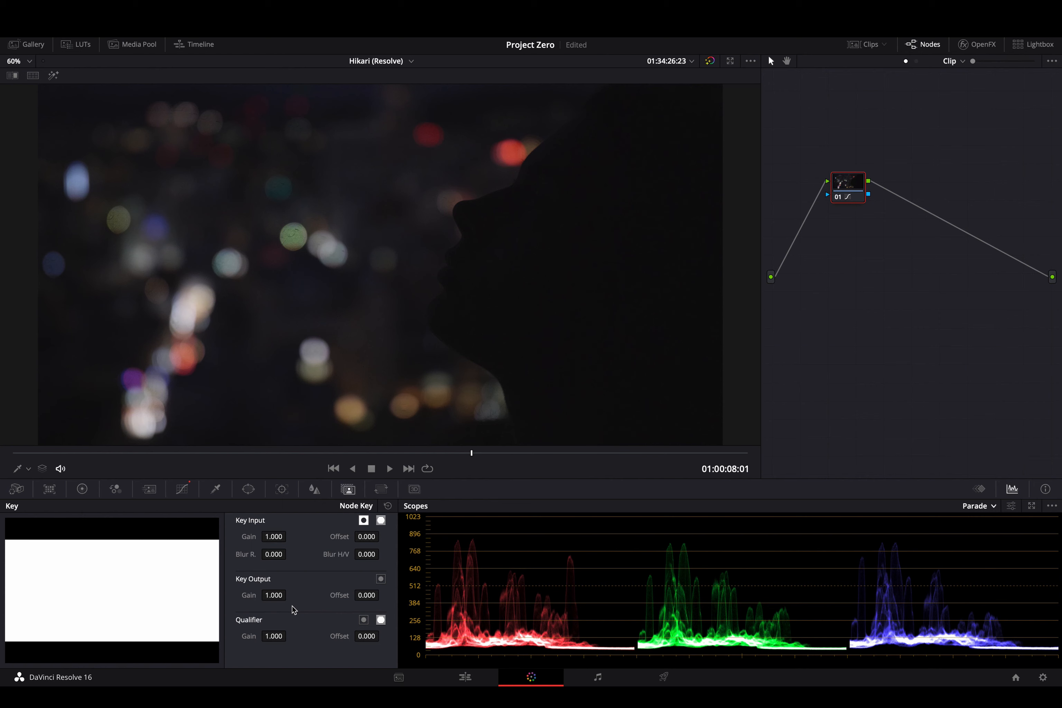
key(ctrl+s)
drag(280, 595, 641, 361)
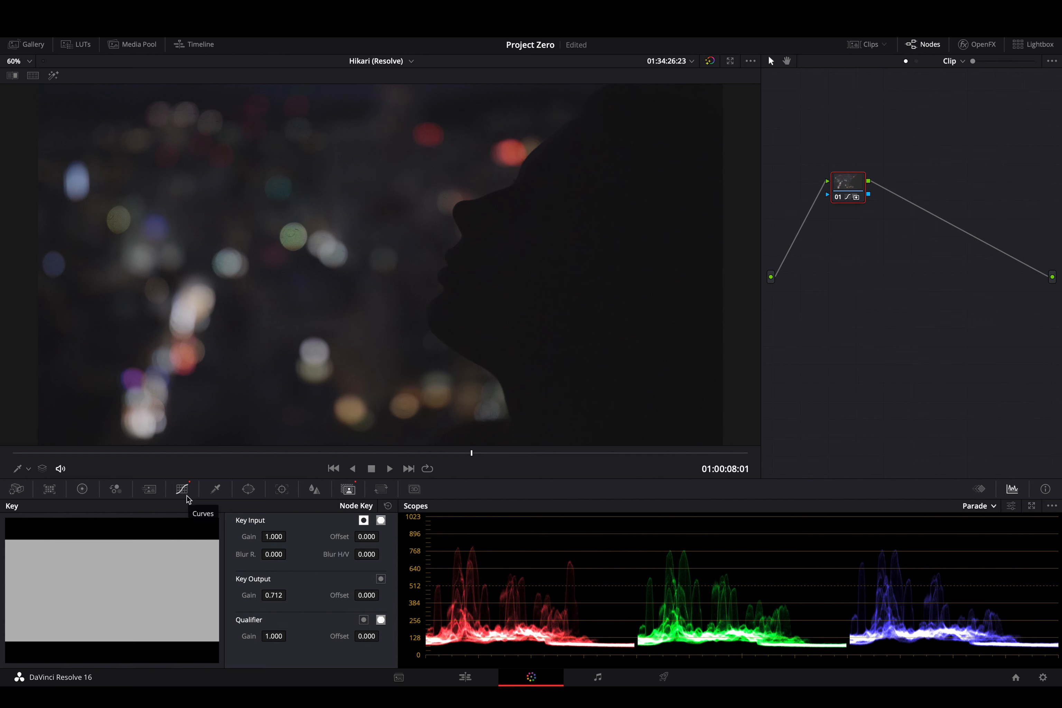
click(190, 486)
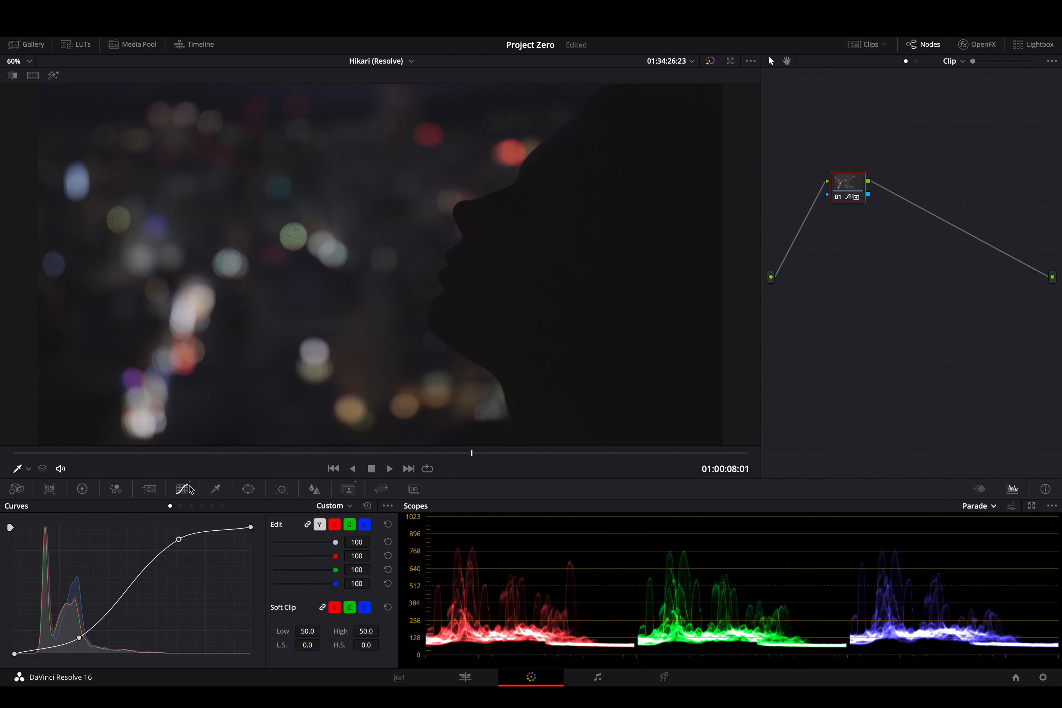
Step: Add a serial node after node 01 and move node 01 slightly away from it
mouse_move(846, 180)
mouse_down()
mouse_move(876, 170)
mouse_move(883, 201)
mouse_move(893, 171)
mouse_move(856, 189)
mouse_up()
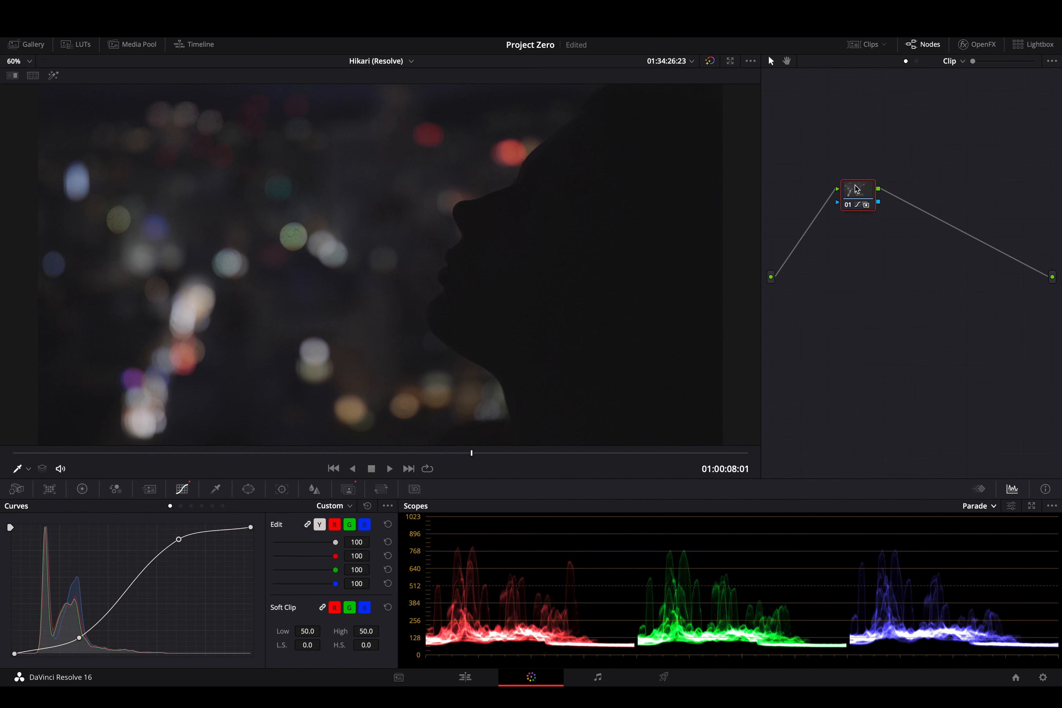
key(alt+s)
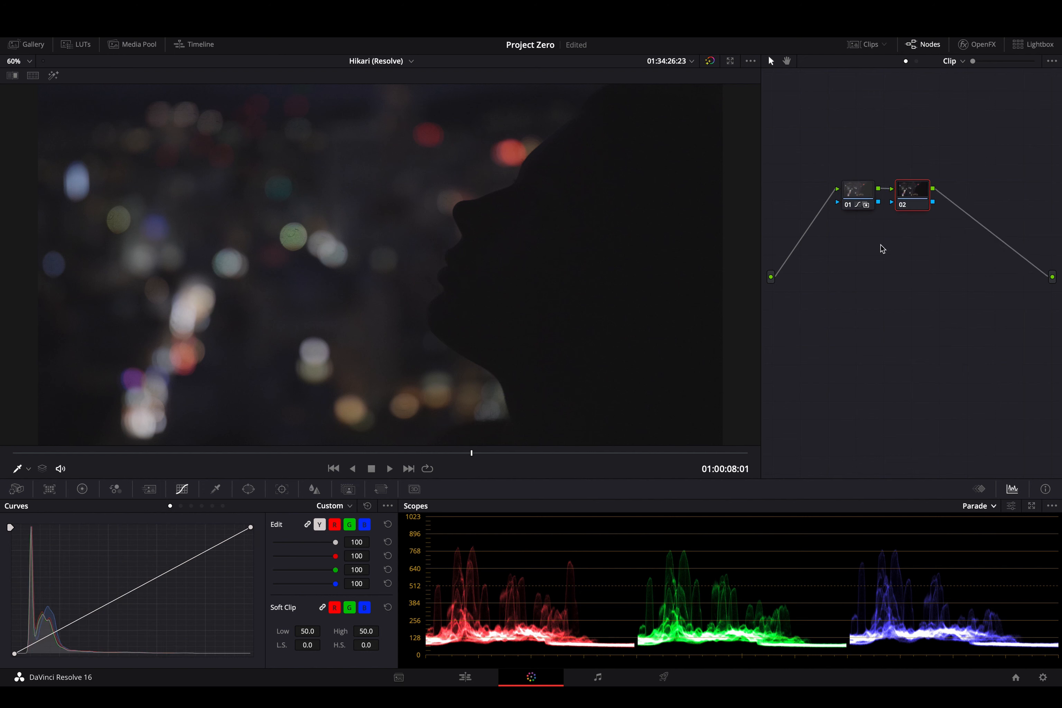
key(super+z)
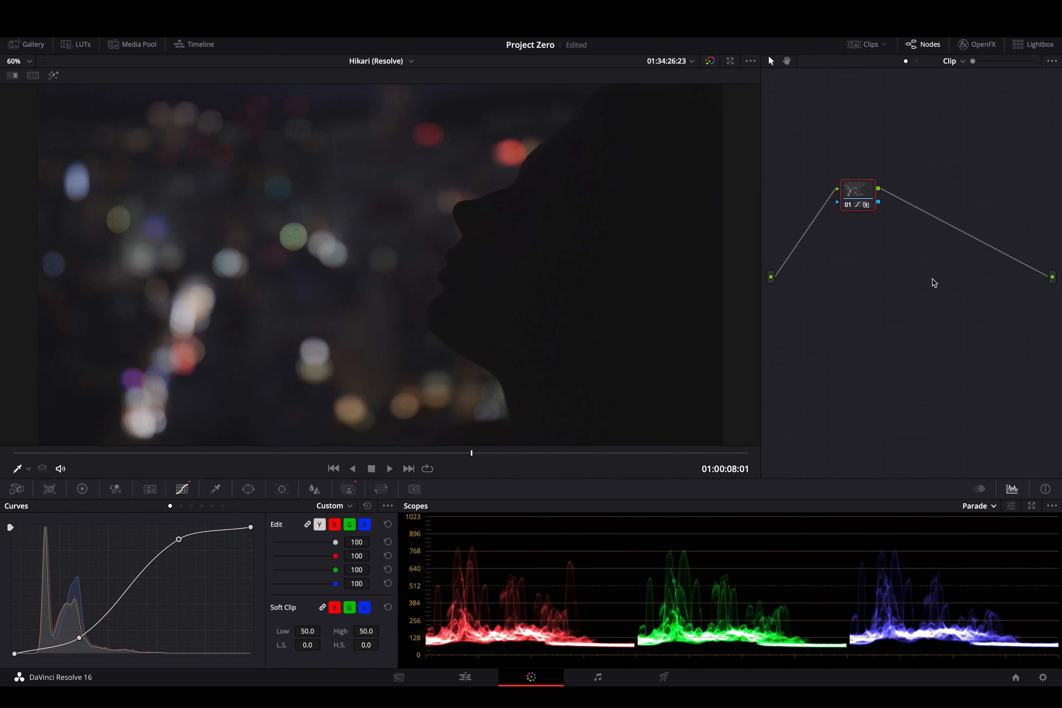
key(alt+s)
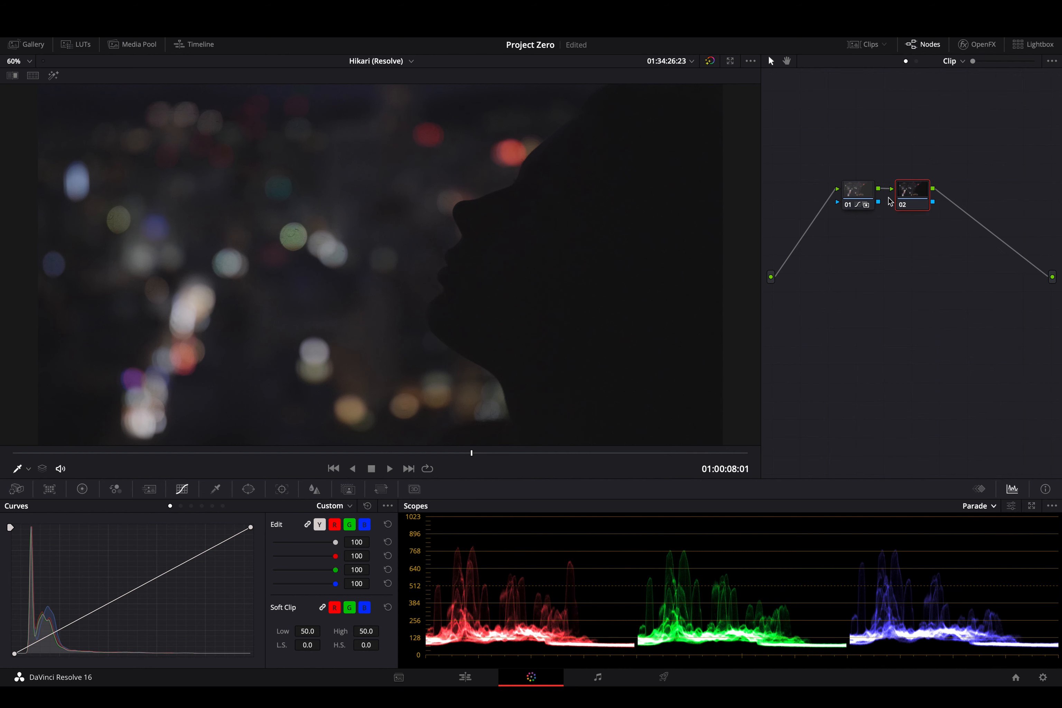
click(863, 193)
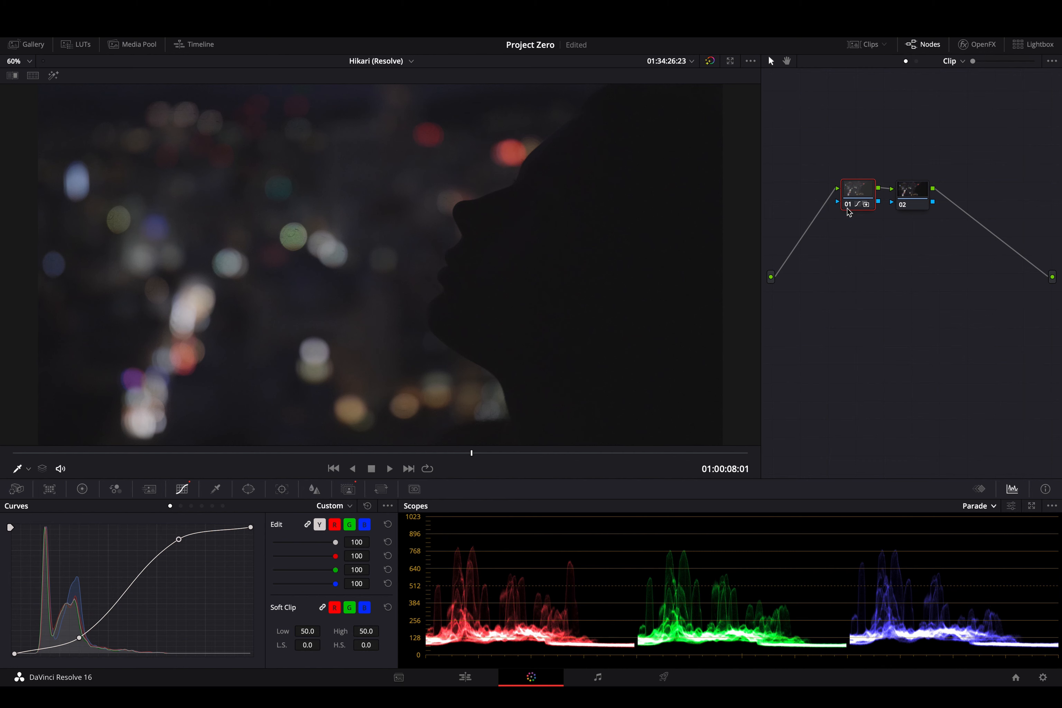
drag(855, 194, 849, 198)
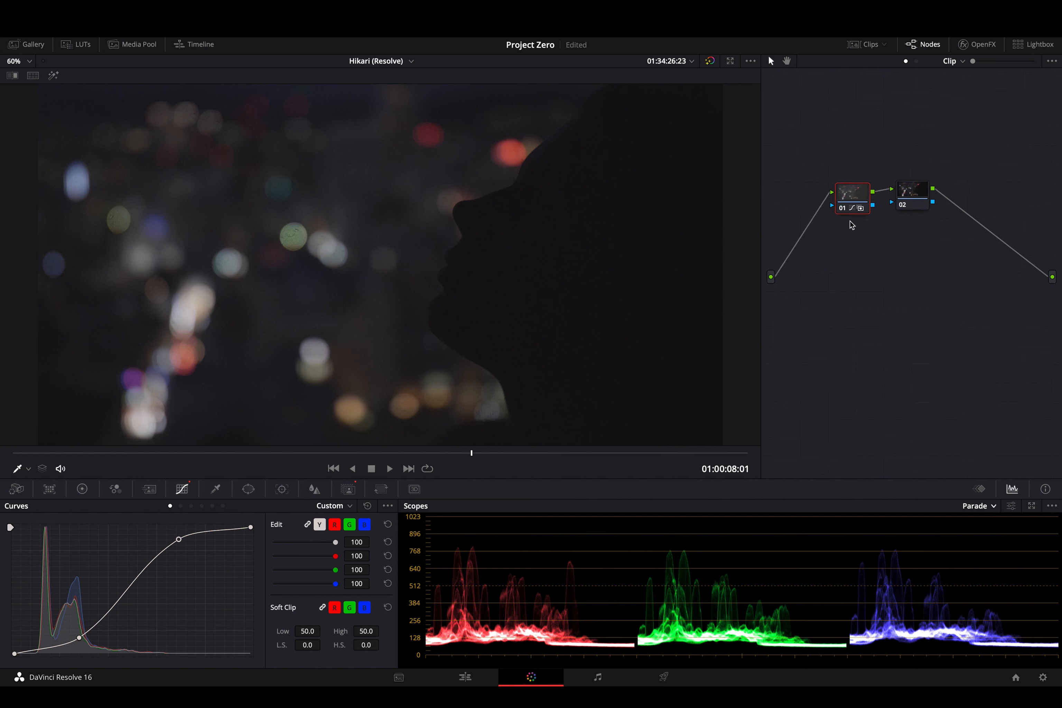
click(915, 199)
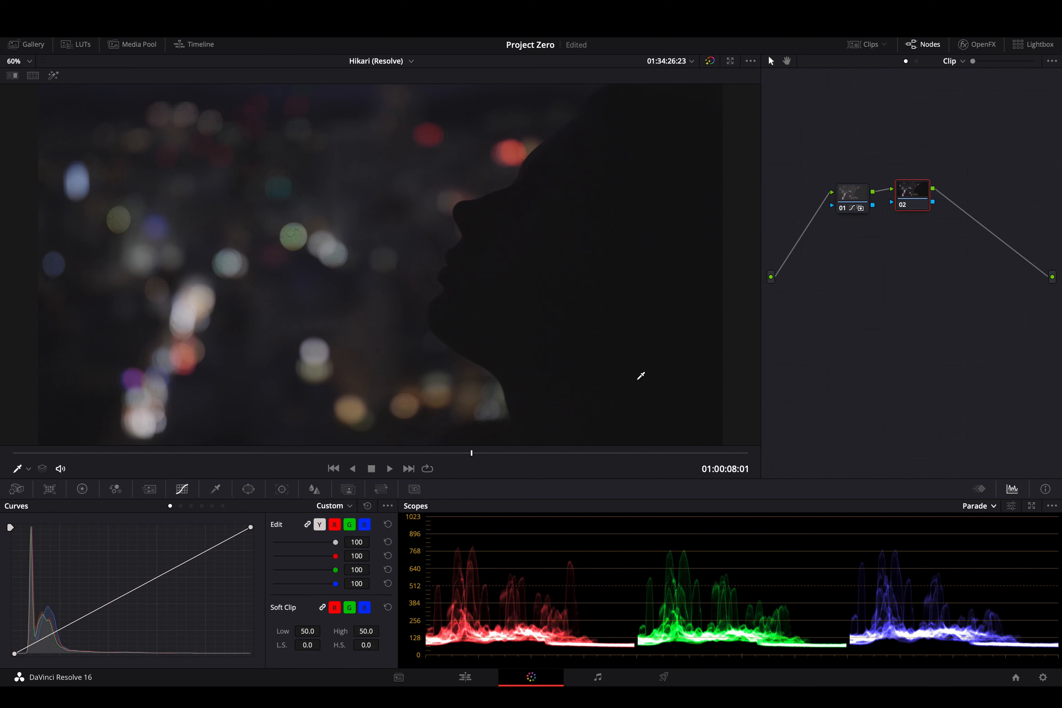
Step: Try deleting node 01, undo the deletion, and delete node 02 instead
drag(854, 203, 838, 217)
key(Delete)
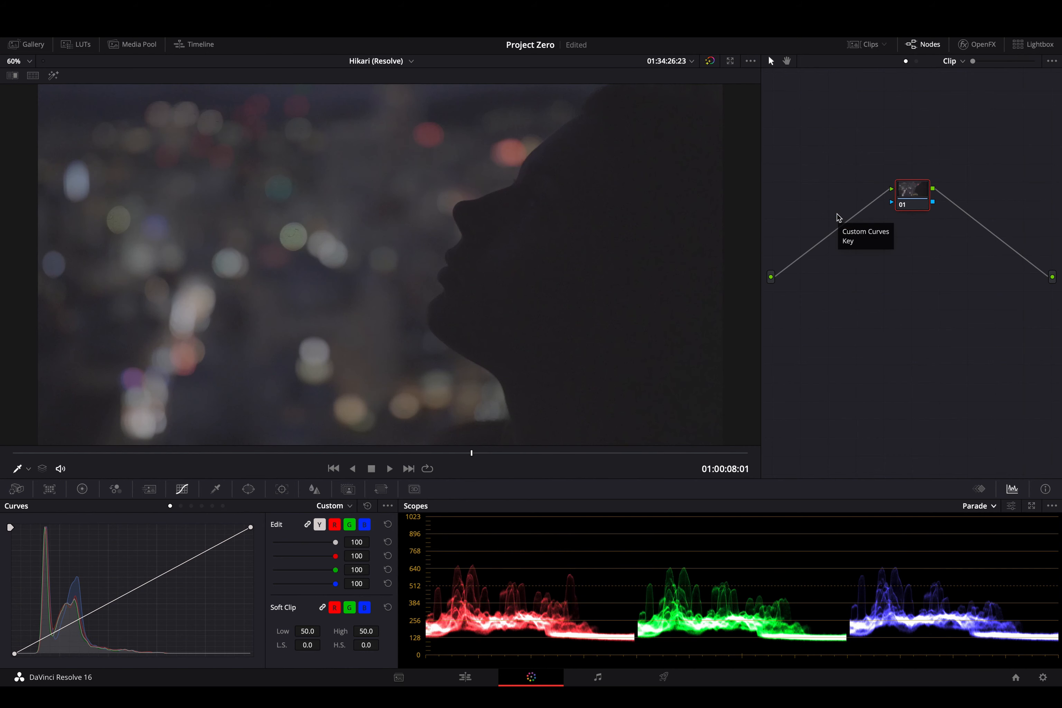
key(super+z)
mouse_move(911, 199)
mouse_down()
mouse_move(909, 219)
mouse_move(900, 217)
mouse_up()
key(Delete)
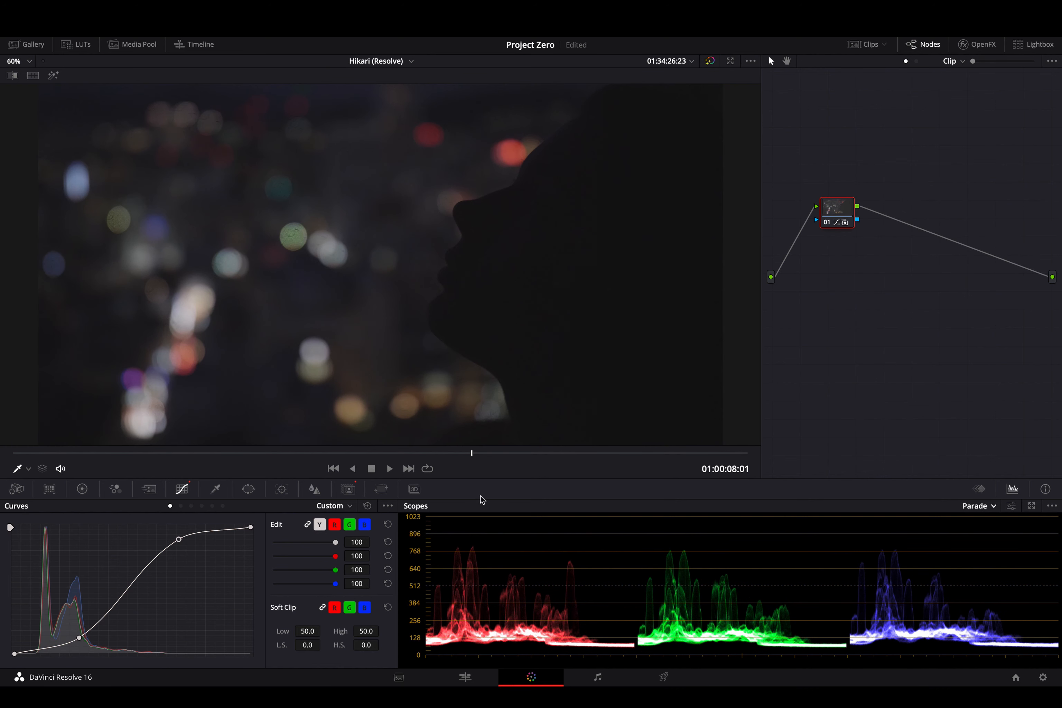
Step: Reset node 01's custom curve and its node key settings
click(369, 504)
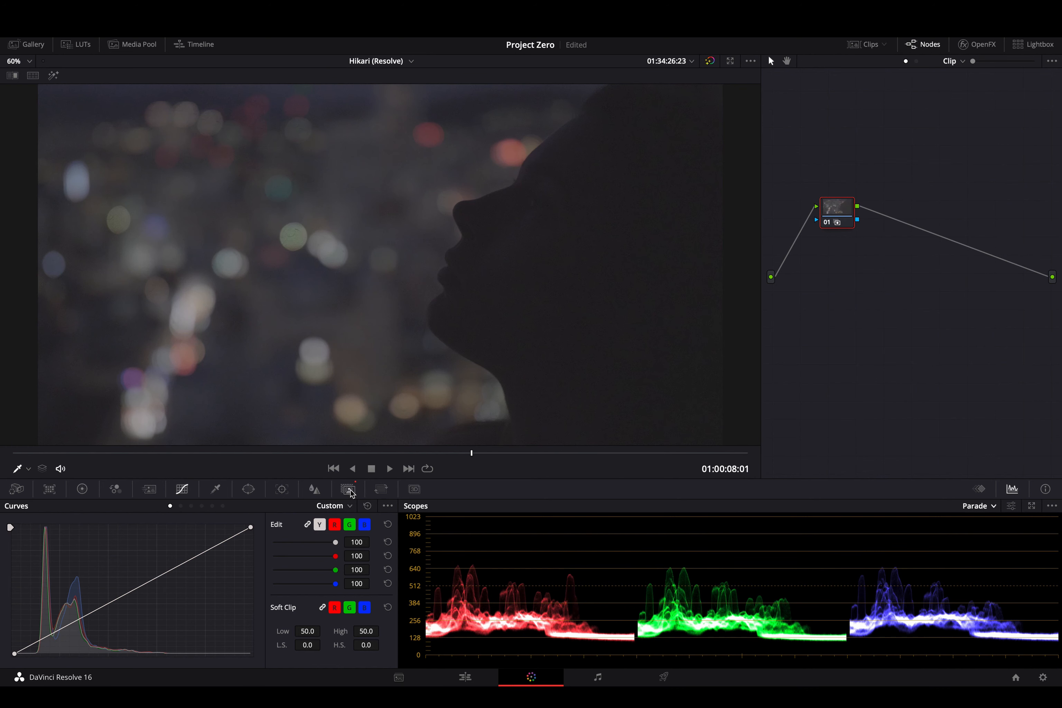
click(349, 490)
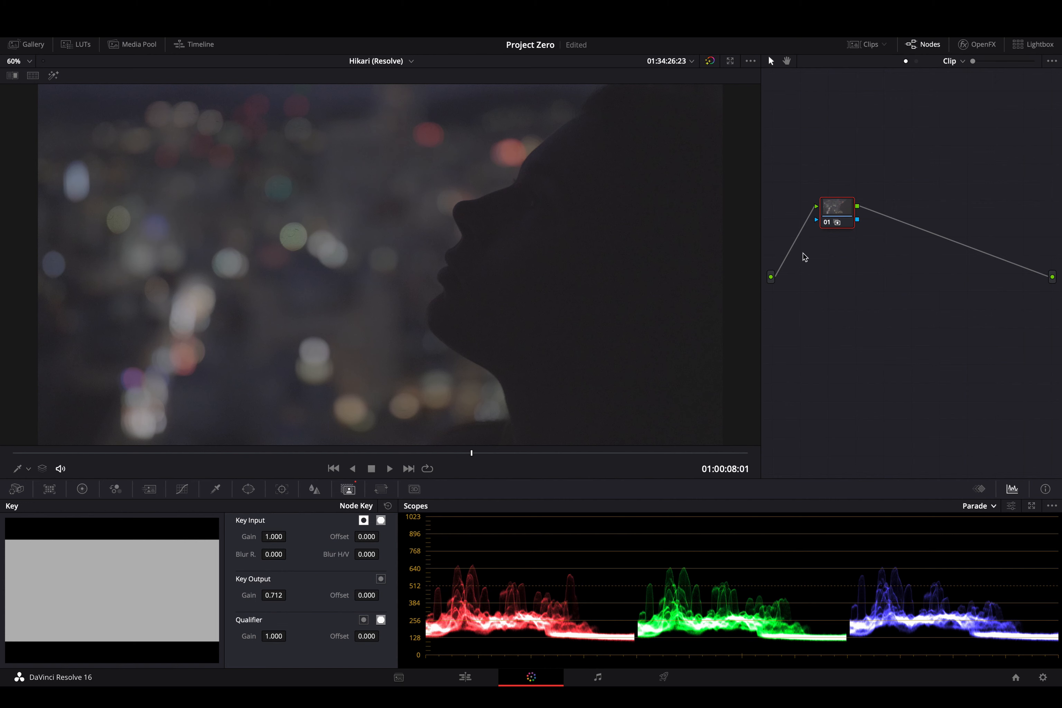
mouse_move(830, 212)
mouse_down()
mouse_move(769, 218)
mouse_move(824, 196)
mouse_move(835, 211)
mouse_up()
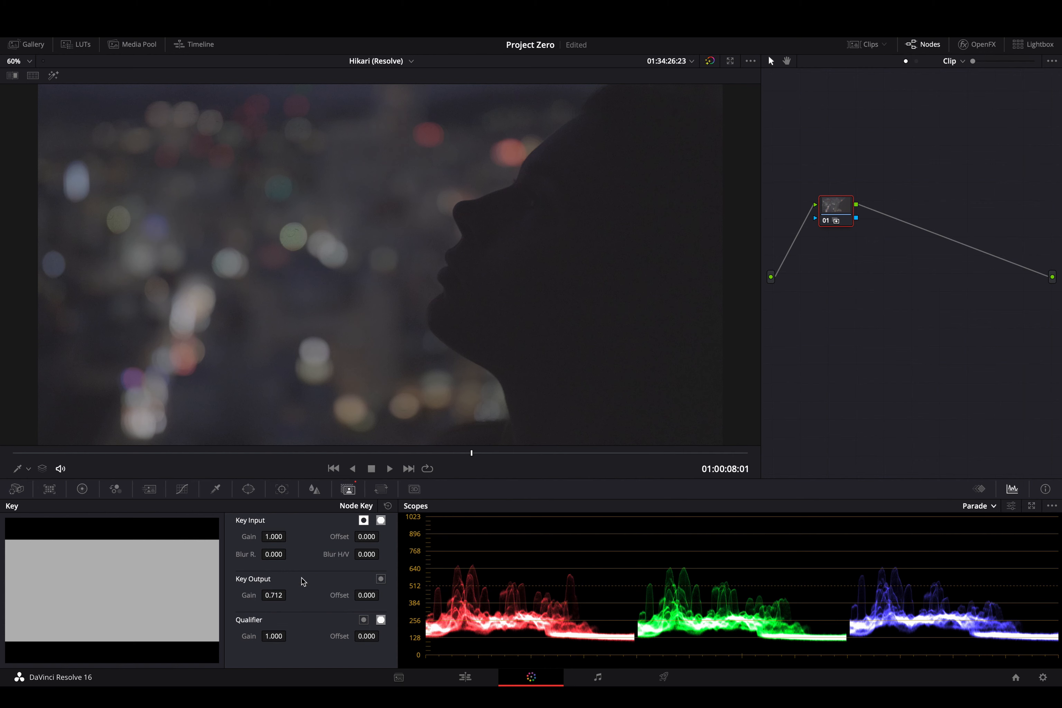
click(368, 519)
click(368, 521)
click(388, 505)
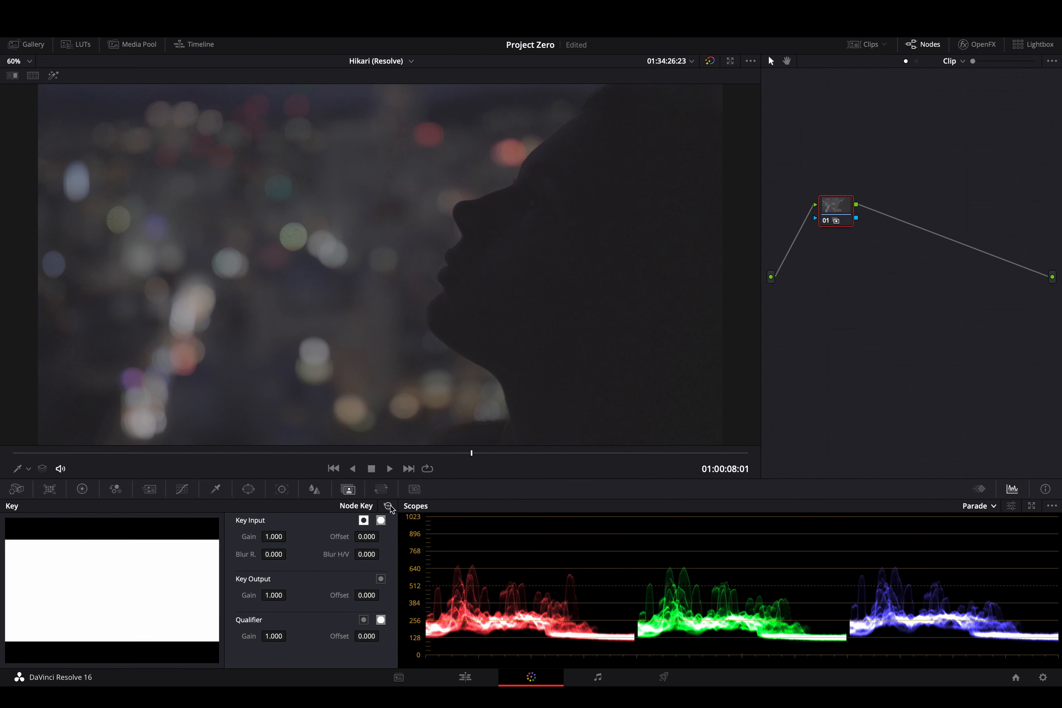
Step: Try an Input Sizing pan of 185 and rotation of 0.550, and reset the sizing
click(389, 490)
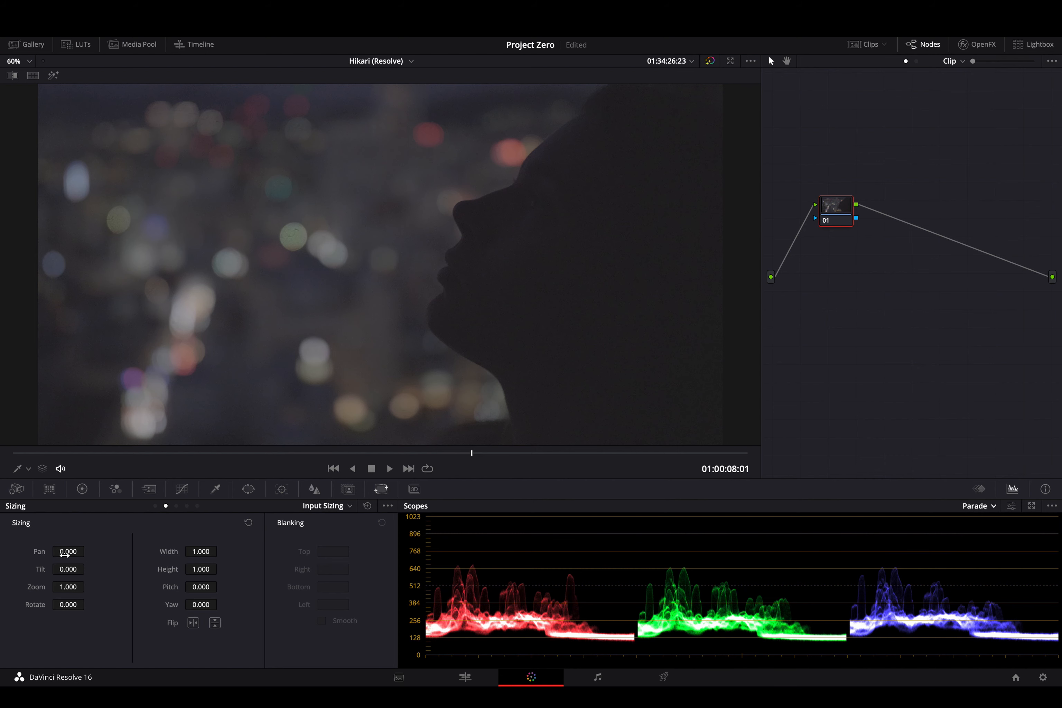
drag(65, 553, 68, 604)
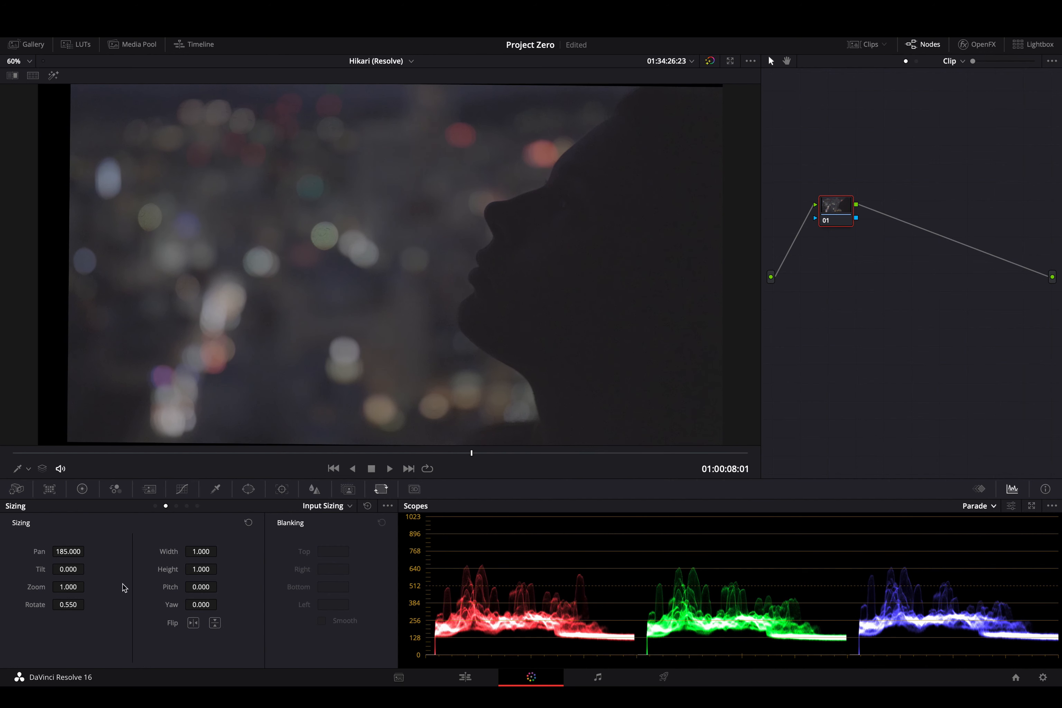
click(367, 506)
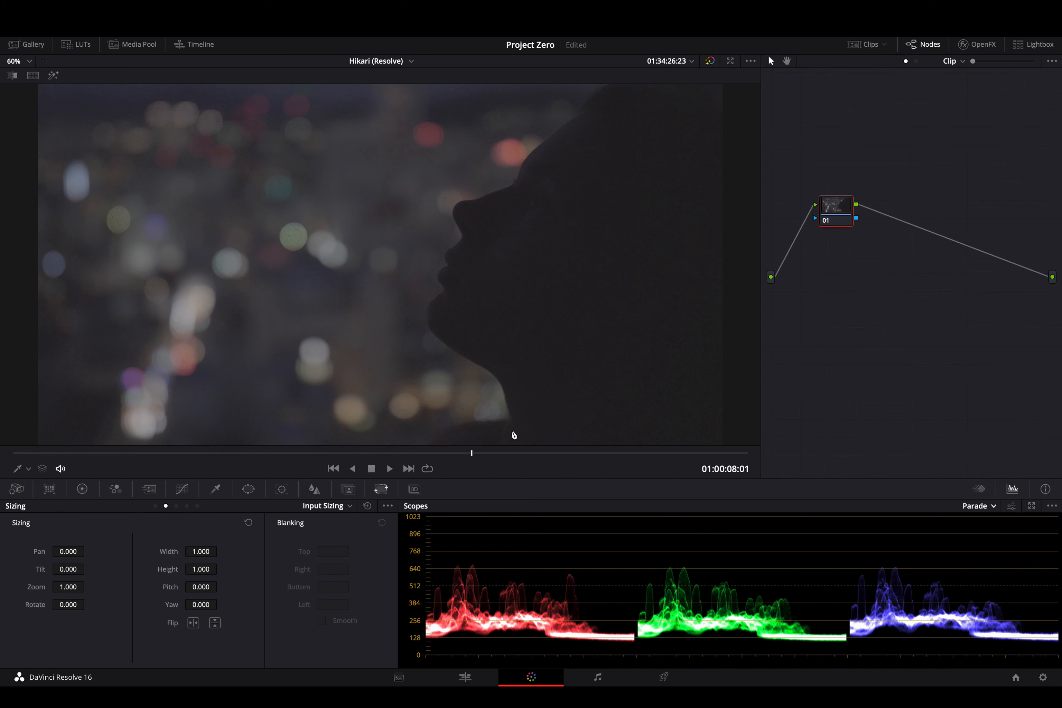
Step: Save the project and check the timeline resolution in the project's Master Settings
key(ctrl+s)
click(1043, 677)
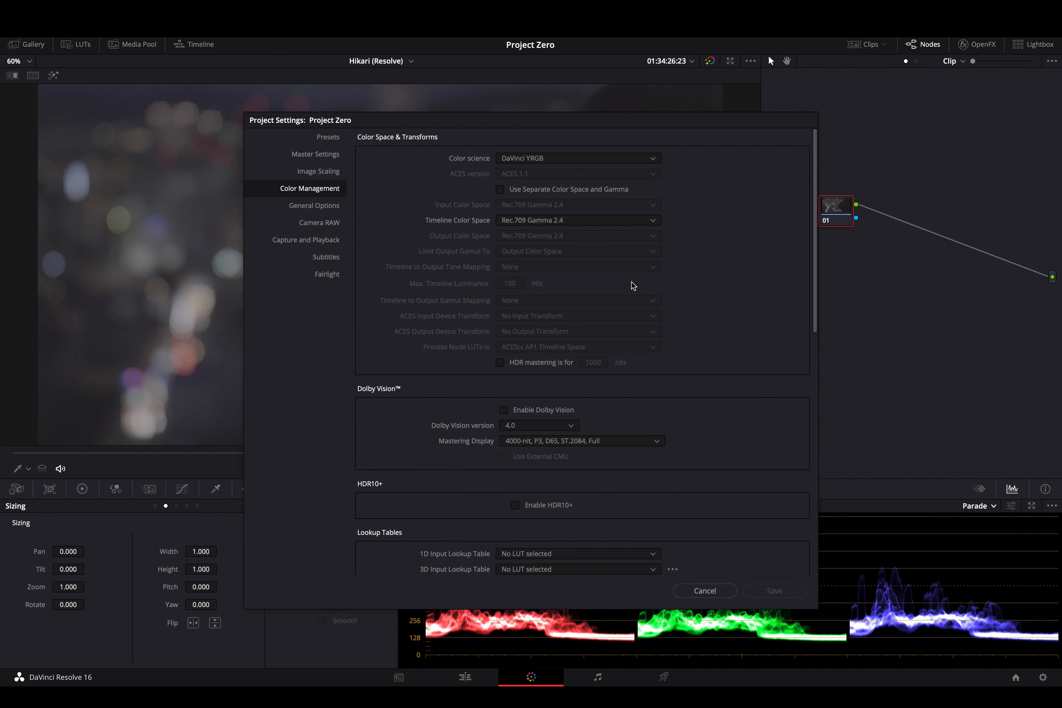
click(313, 157)
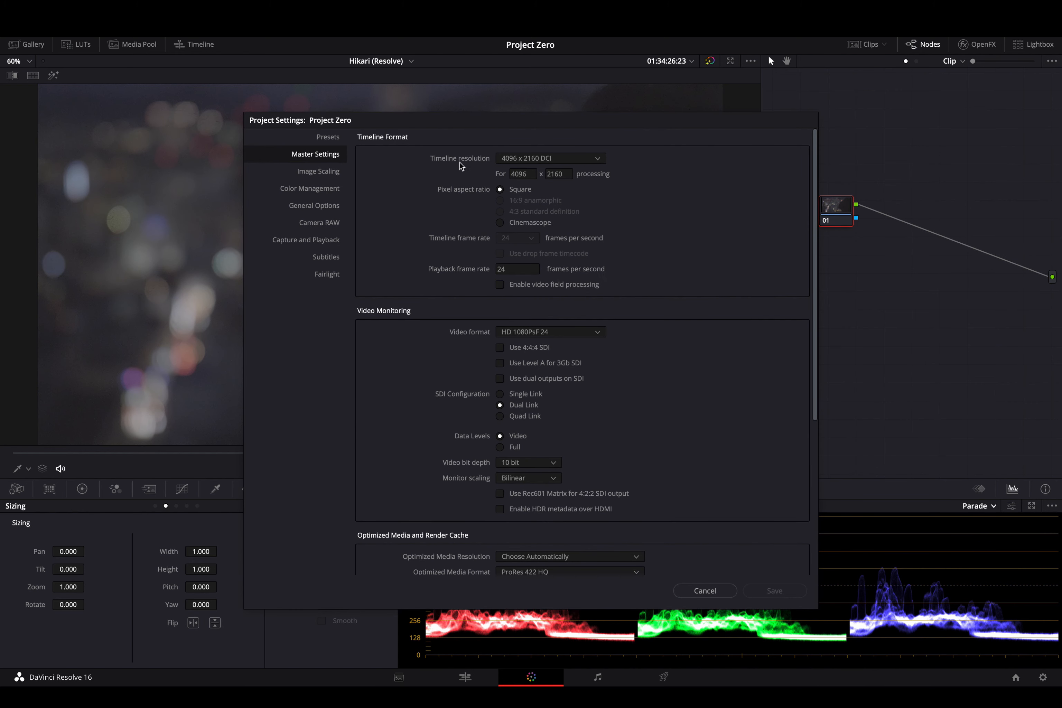
click(706, 590)
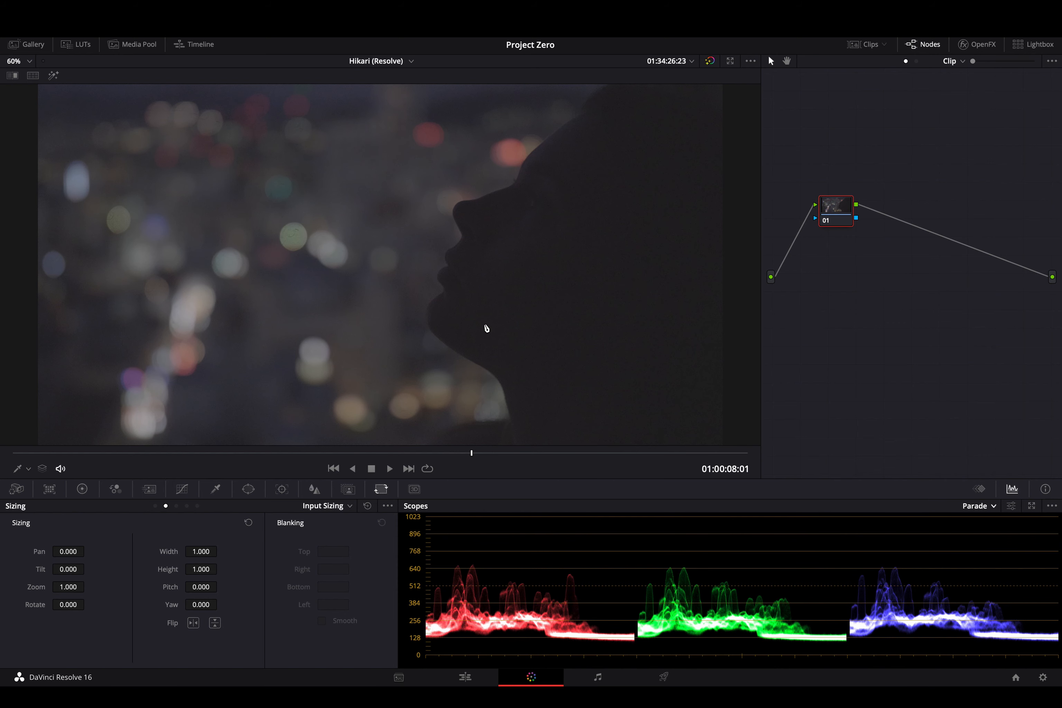
Step: Try narrowing the input width to 0.841 and flipping the image horizontally, reverting each change
mouse_move(201, 552)
mouse_down()
mouse_move(268, 554)
mouse_move(183, 558)
mouse_move(202, 554)
mouse_up()
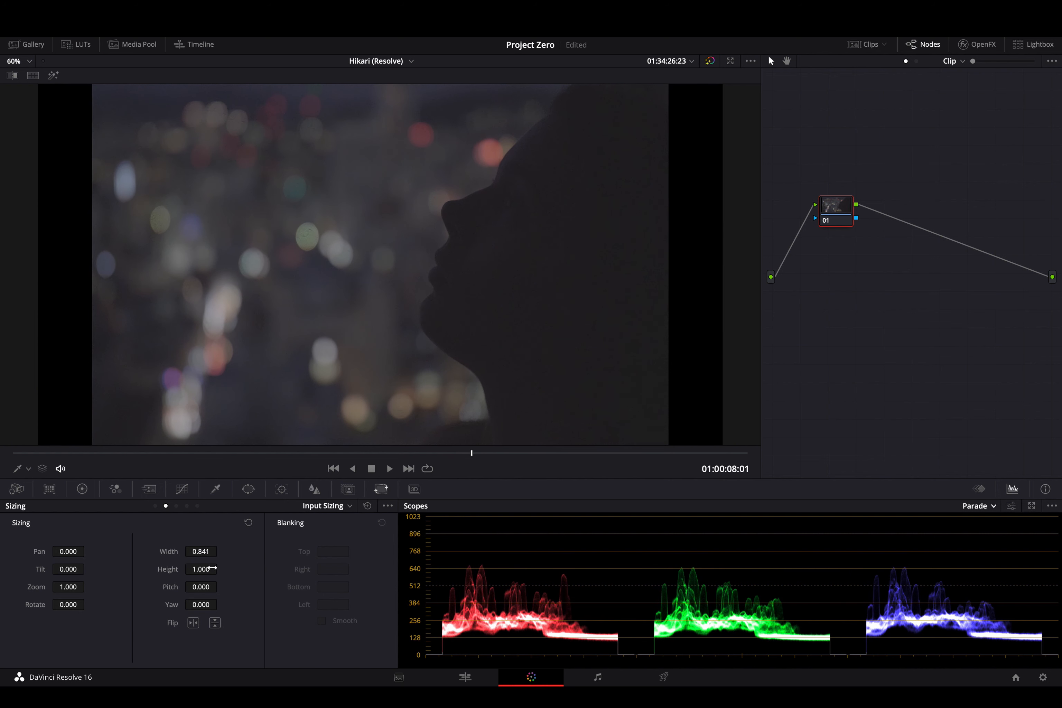
key(super+z)
click(197, 623)
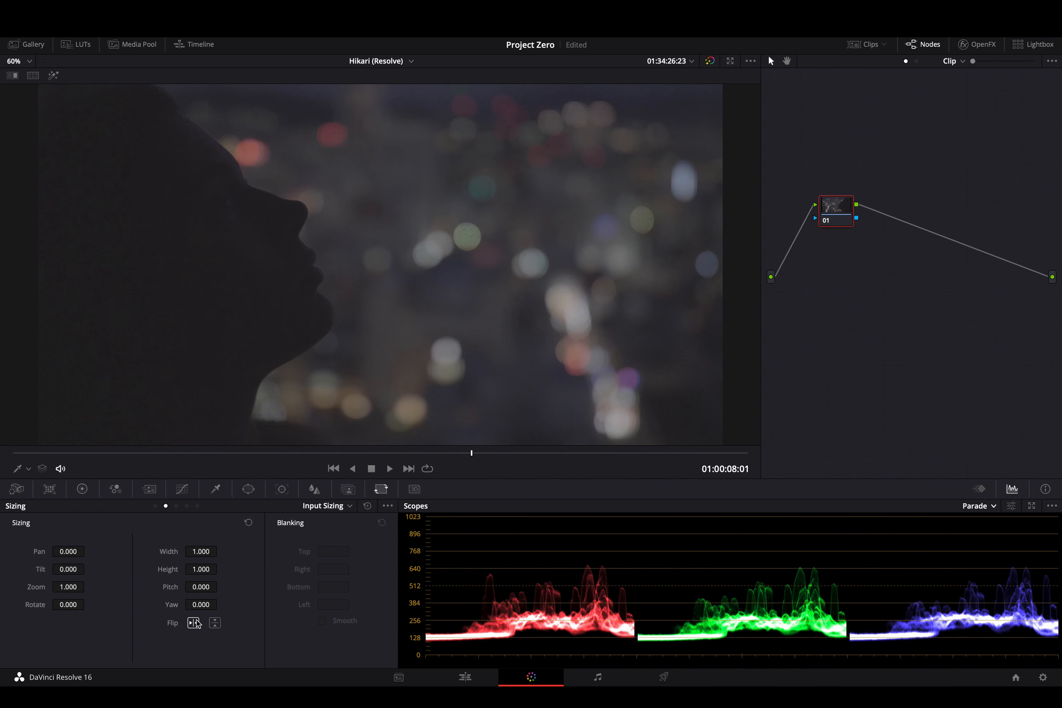
click(196, 622)
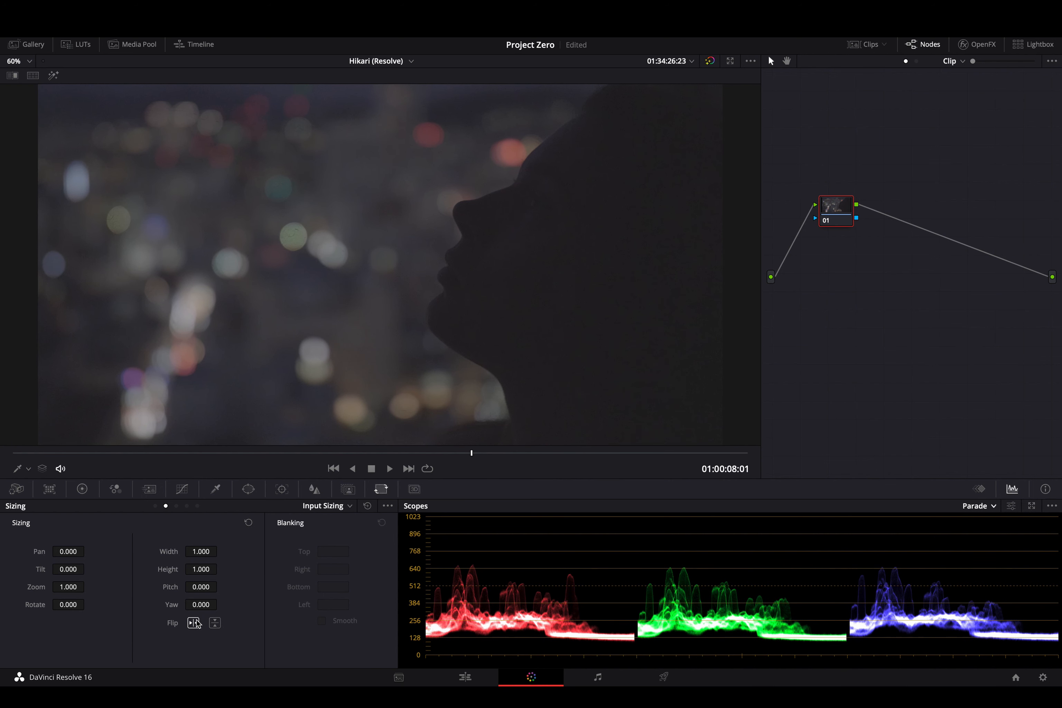
Step: Try blanking the top of the frame to about 199.8 in Output Sizing, and undo the blanking
click(176, 506)
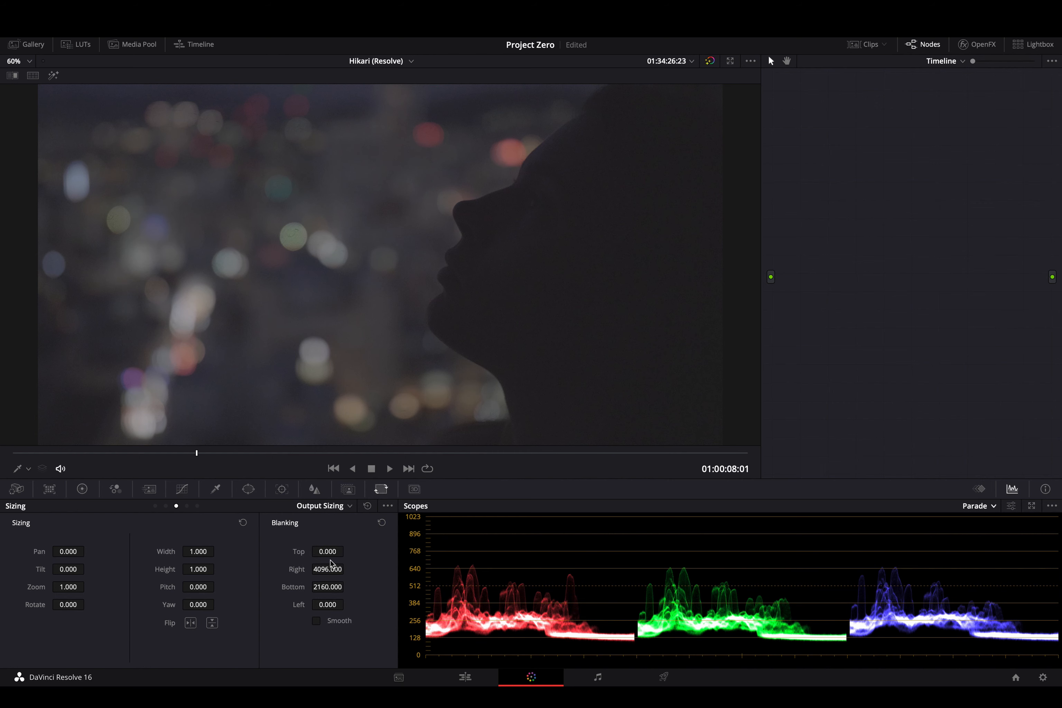
drag(327, 552, 430, 549)
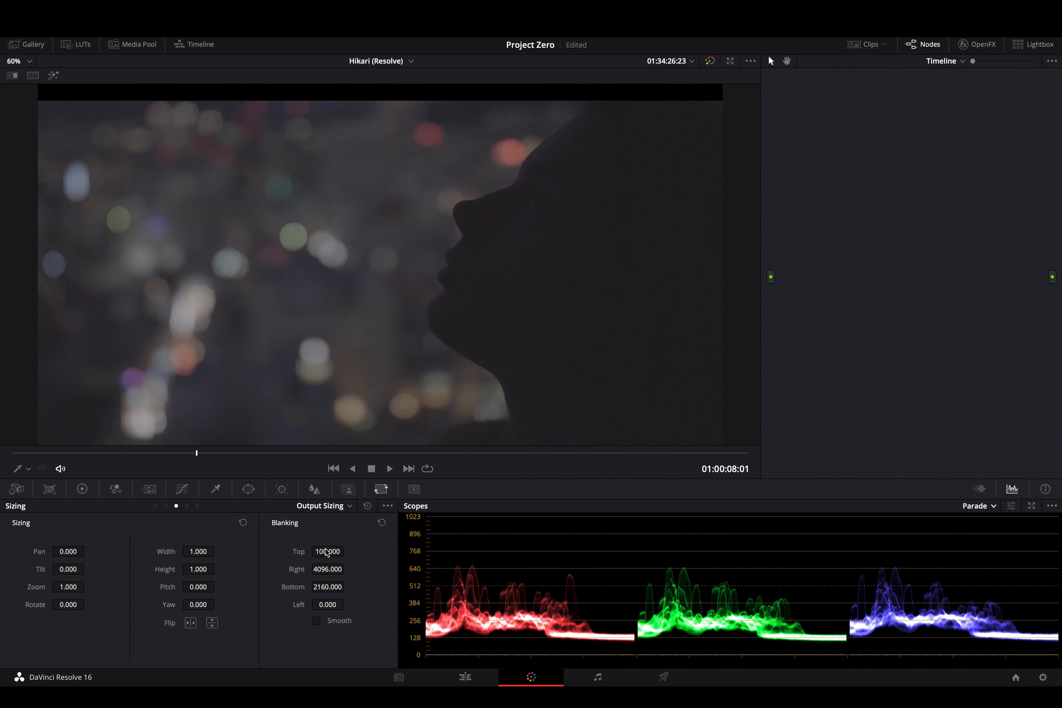
drag(326, 551, 525, 545)
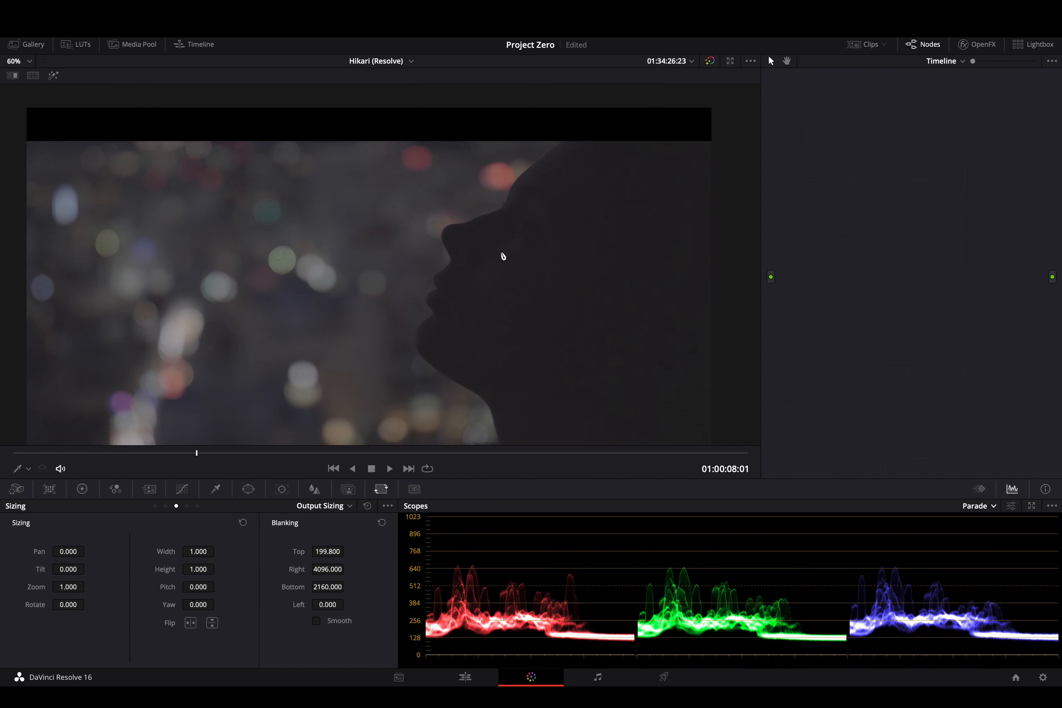
drag(503, 256, 530, 243)
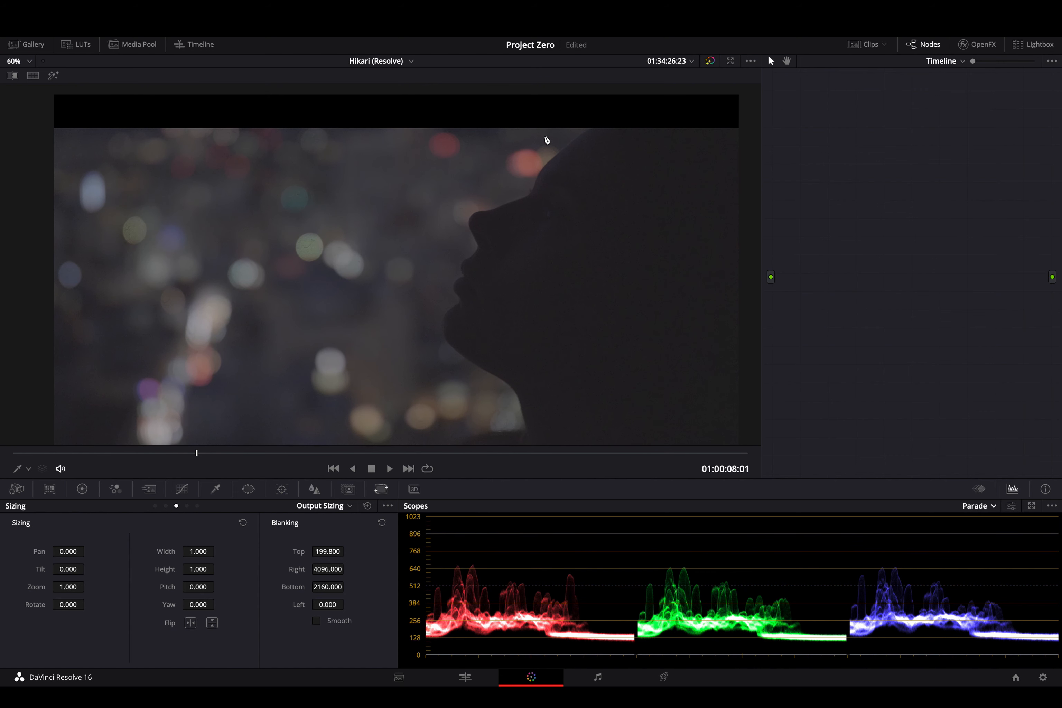
key(super+z)
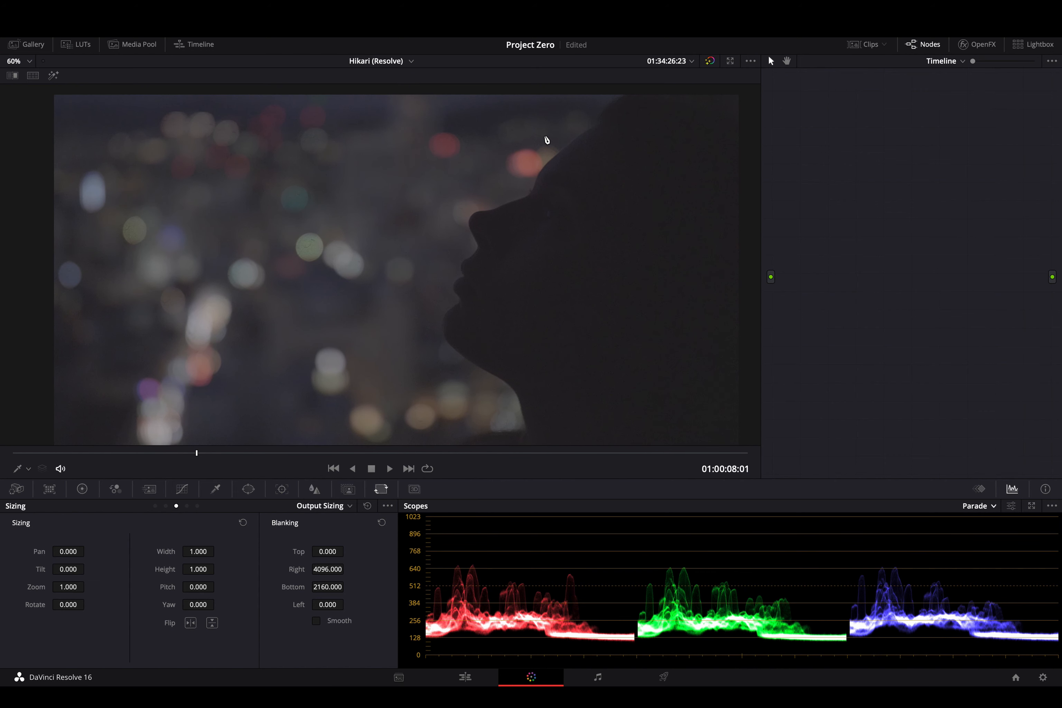
drag(588, 389, 584, 385)
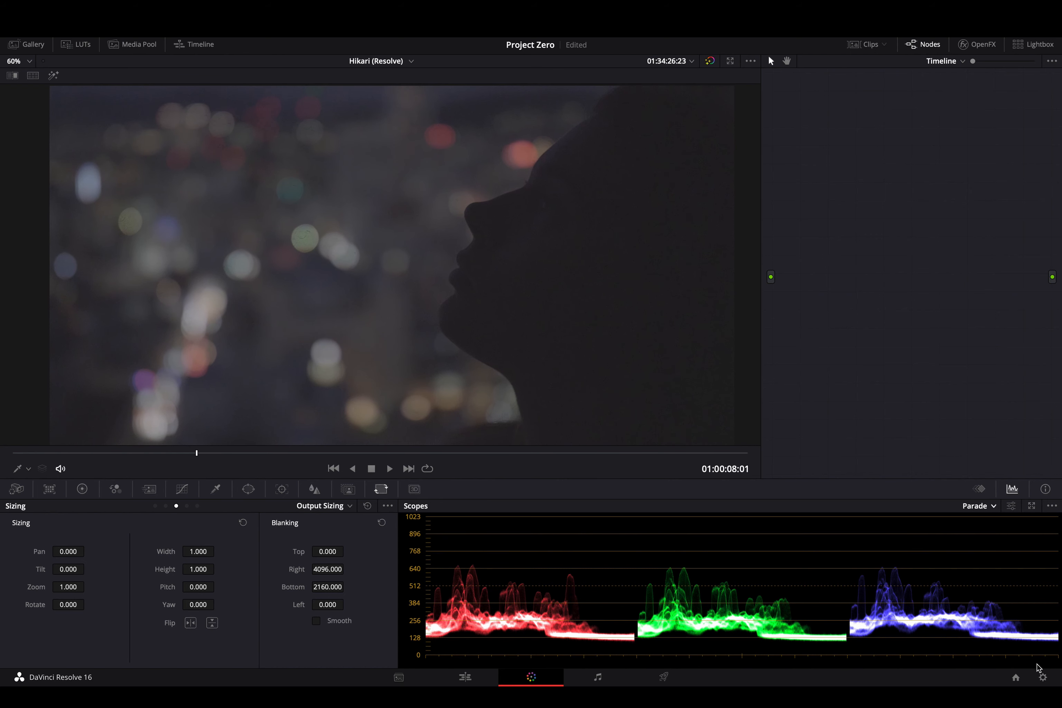
Step: Change the timeline resolution to 4096 x 1716 DCI Scope 2.39 in the project's Master Settings and save the settings
click(1043, 677)
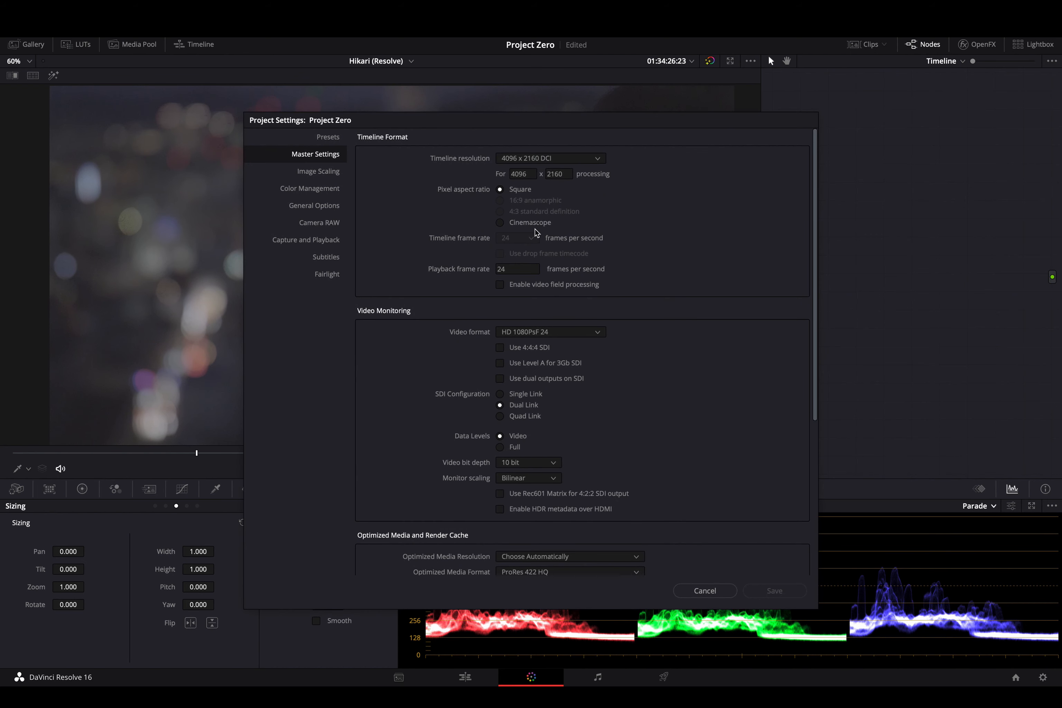
click(544, 158)
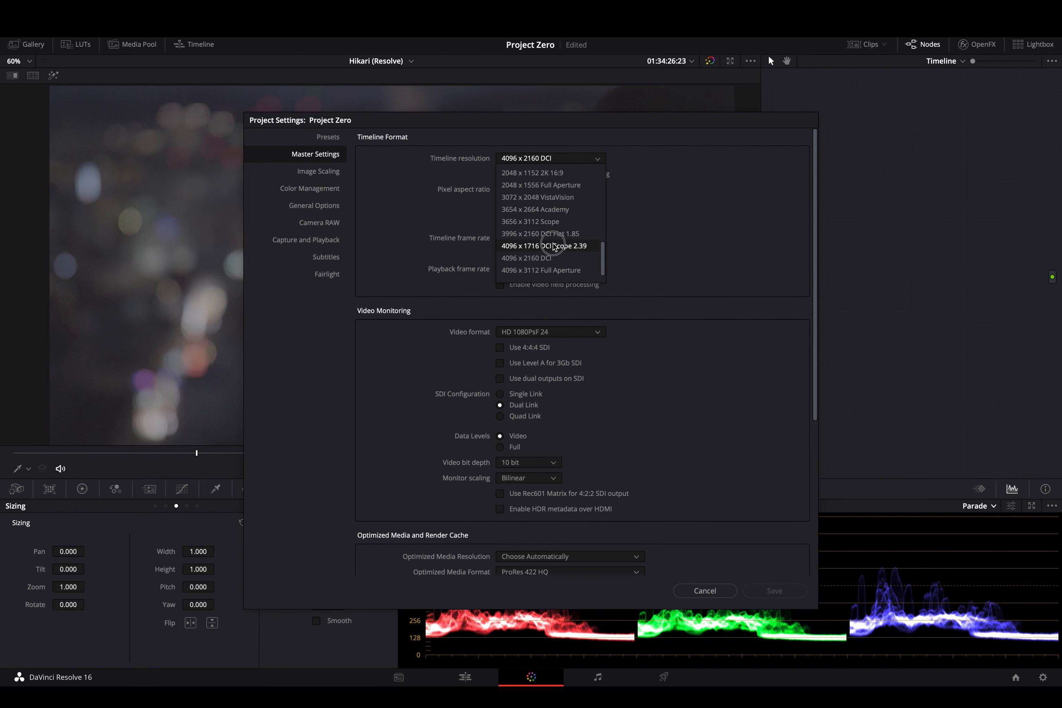
click(554, 246)
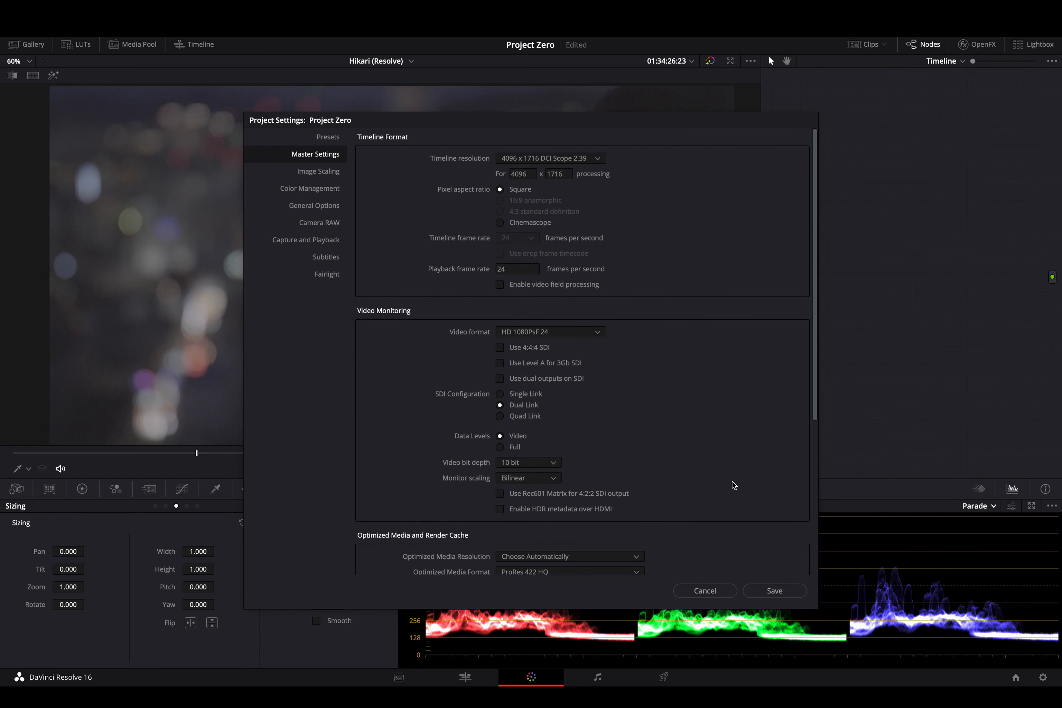
click(773, 590)
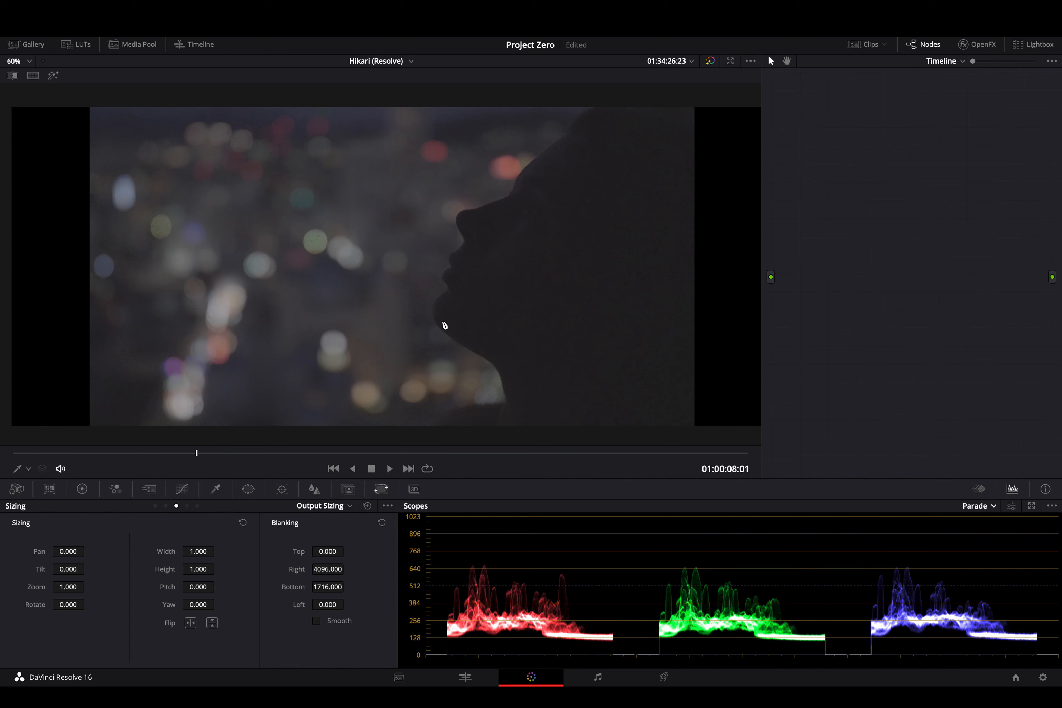
Step: On the Edit page, set the Retime and Scaling option of clip Hikari_CG_00135930_V1-0002.mov to Fill, and save the project
click(470, 681)
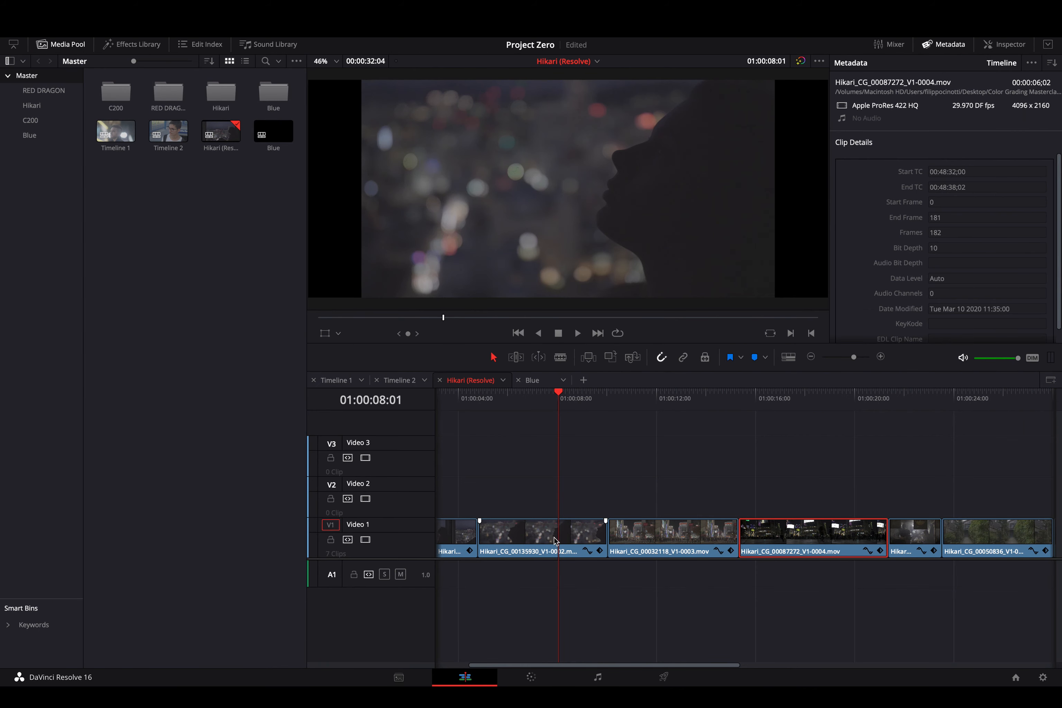
click(555, 535)
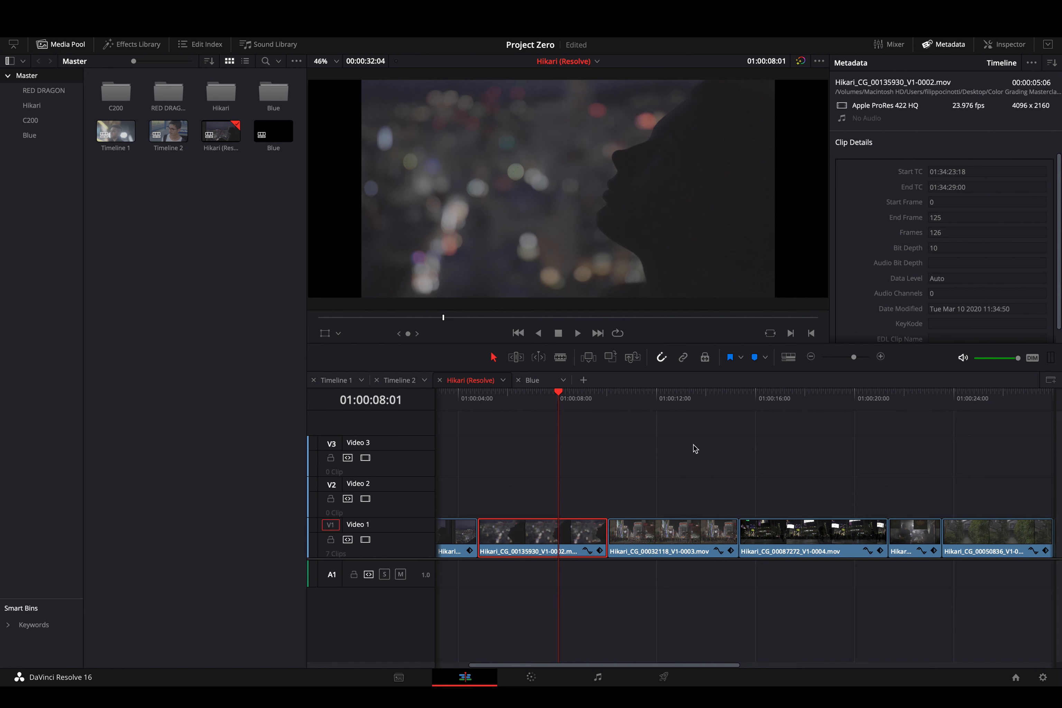
click(991, 44)
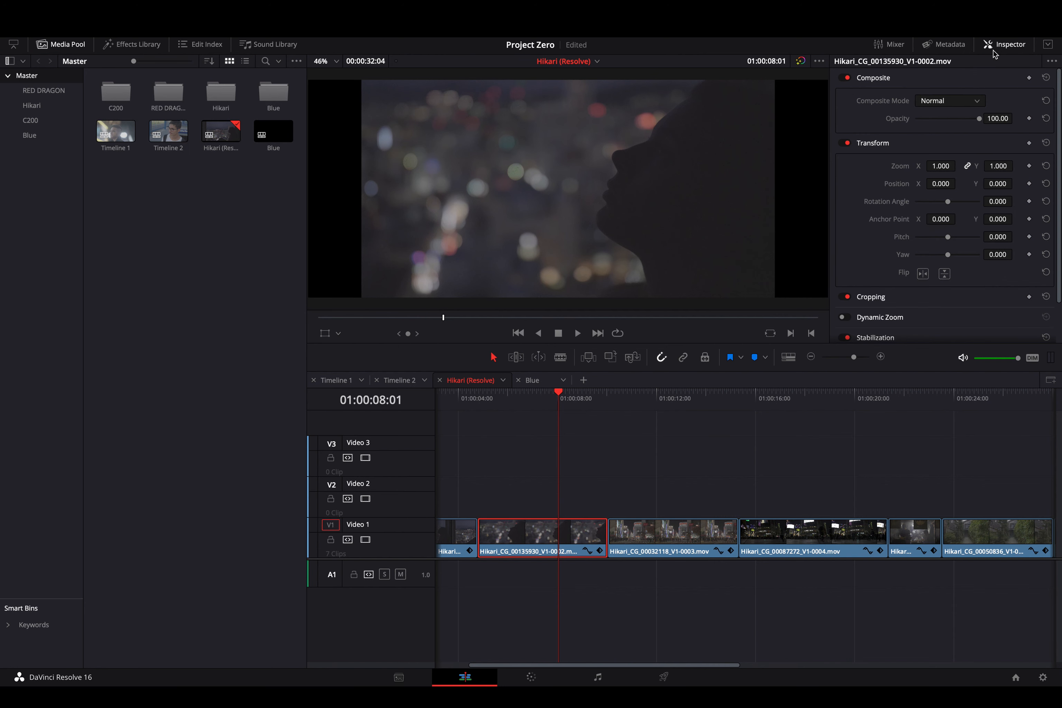
scroll(870, 222, down, 2)
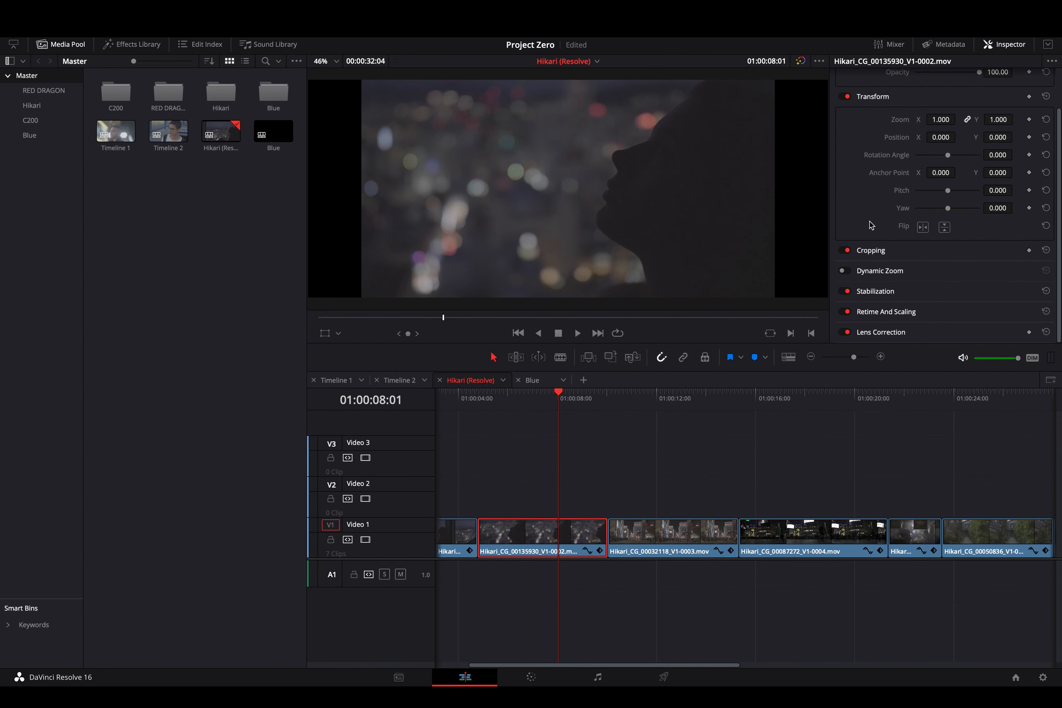
click(905, 311)
scroll(904, 311, down, 3)
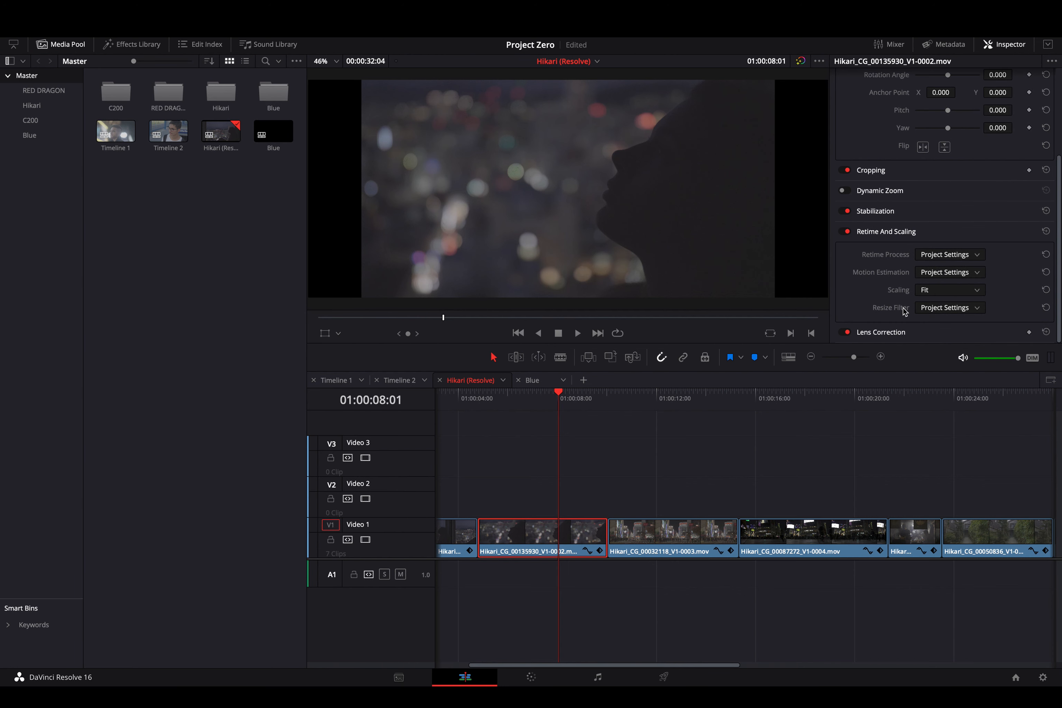
click(930, 290)
click(932, 340)
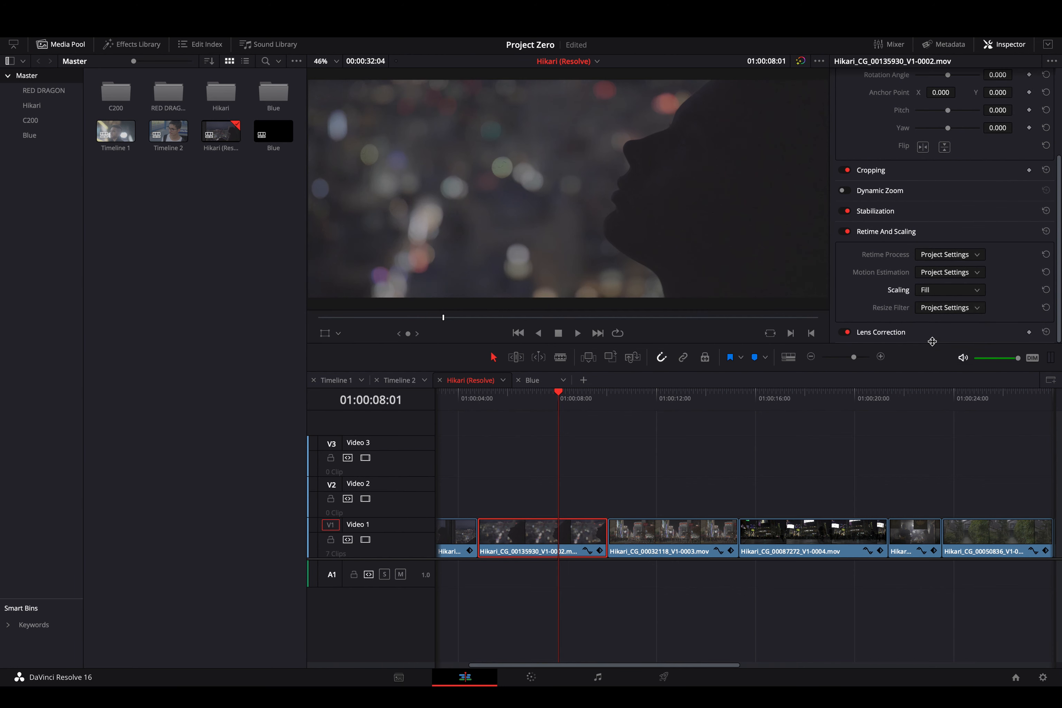
scroll(704, 225, down, 2)
scroll(704, 224, right, 5)
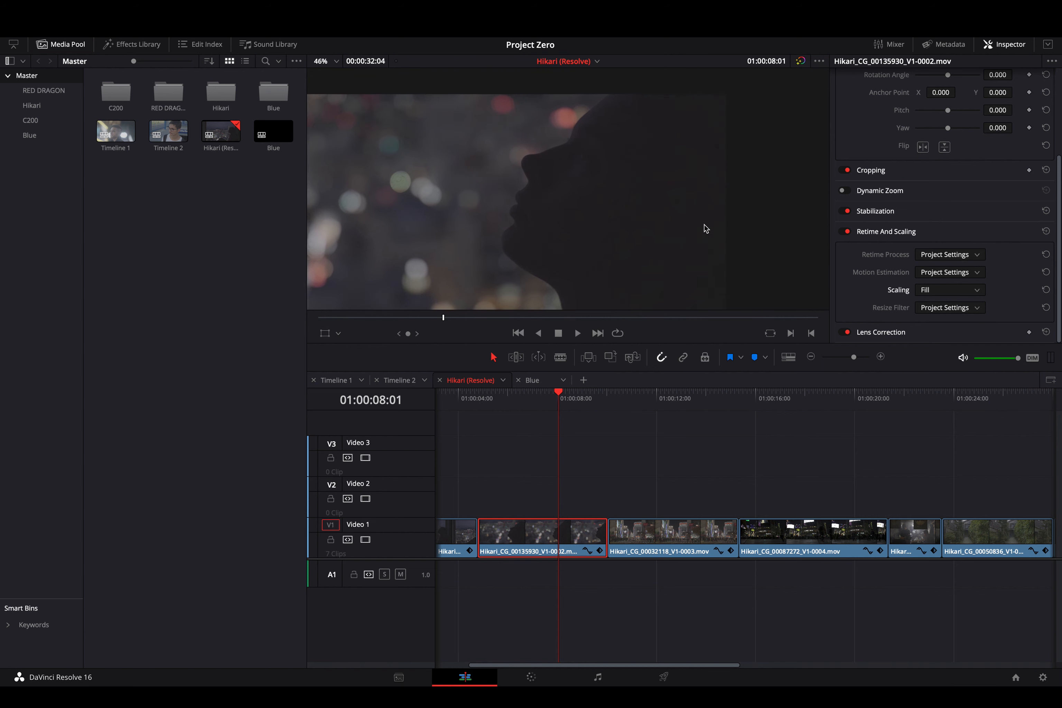
Step: Try a Transform Y position of about -36 on the clip, and reset the position
scroll(704, 224, left, 3)
scroll(704, 225, down, 2)
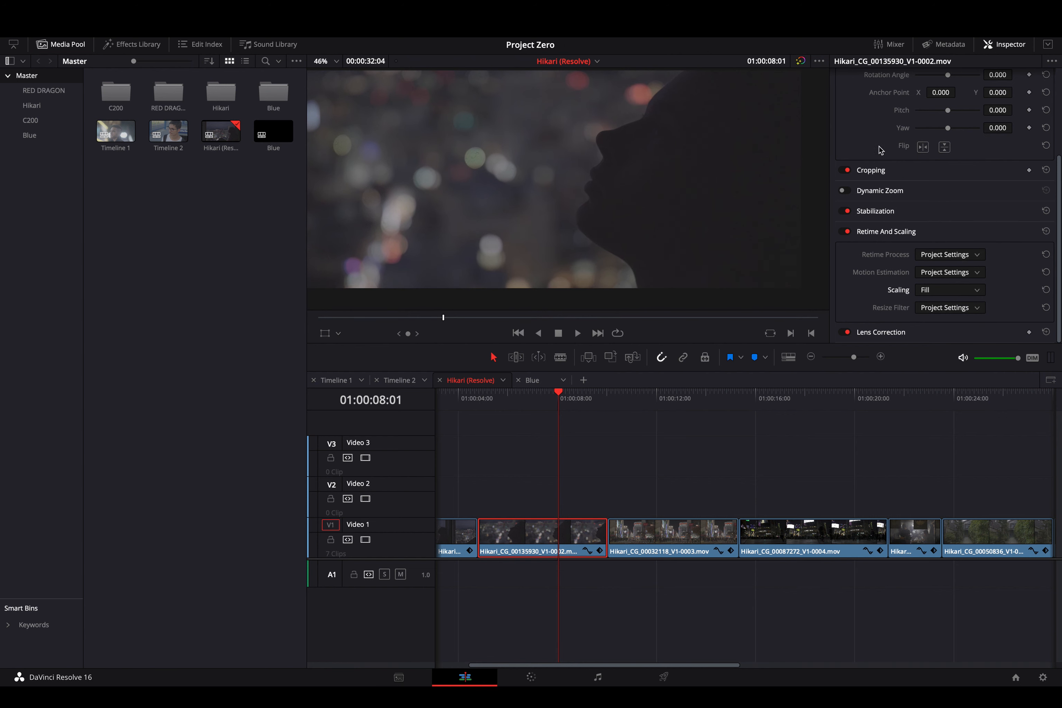
scroll(662, 229, up, 1)
scroll(662, 229, right, 1)
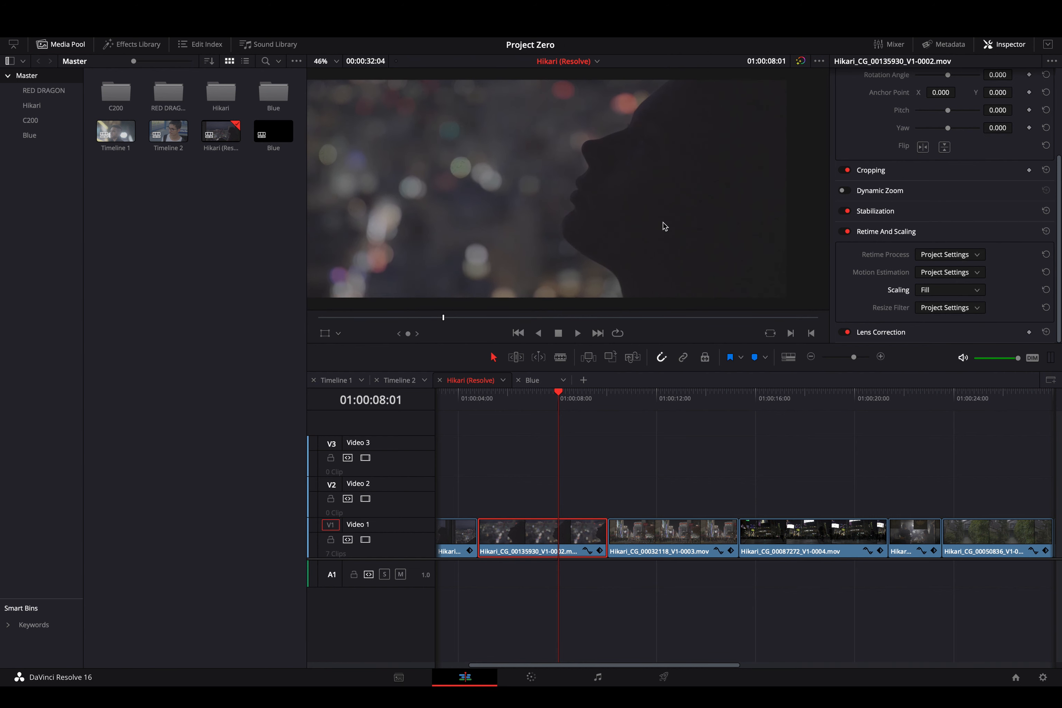
scroll(880, 137, up, 3)
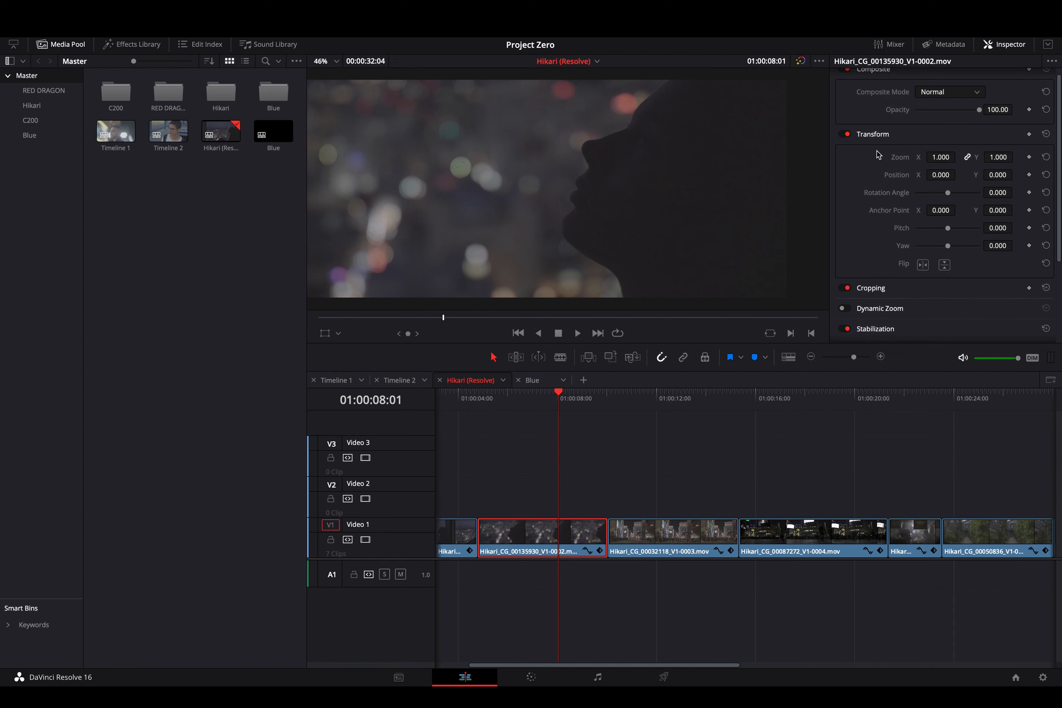
drag(999, 182, 457, 343)
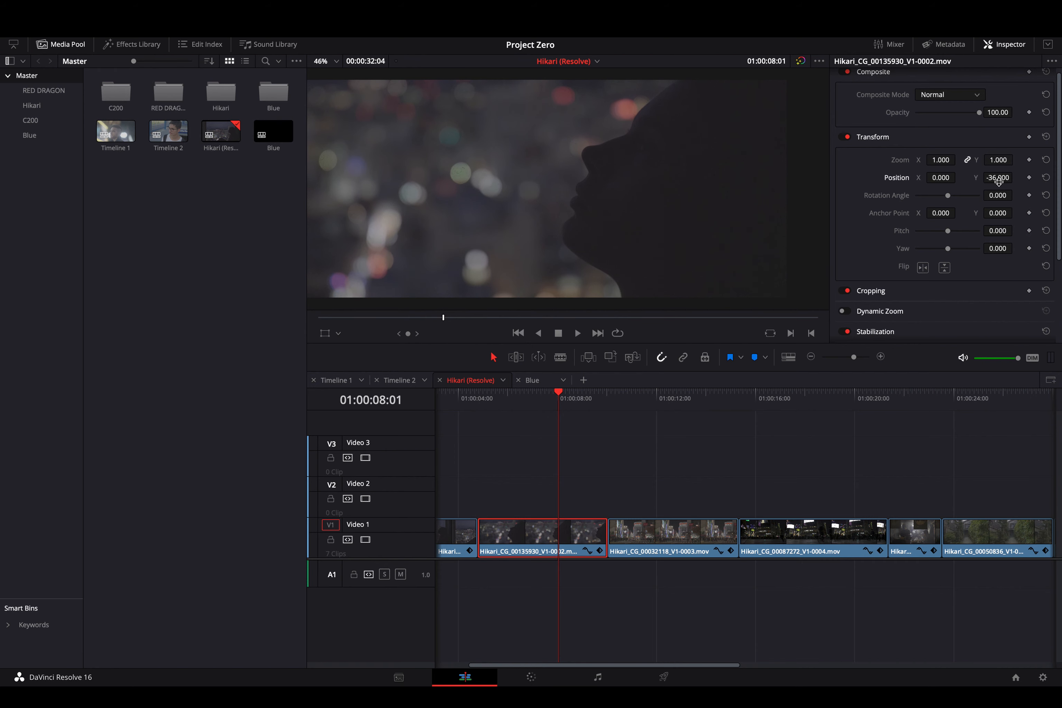
click(1046, 177)
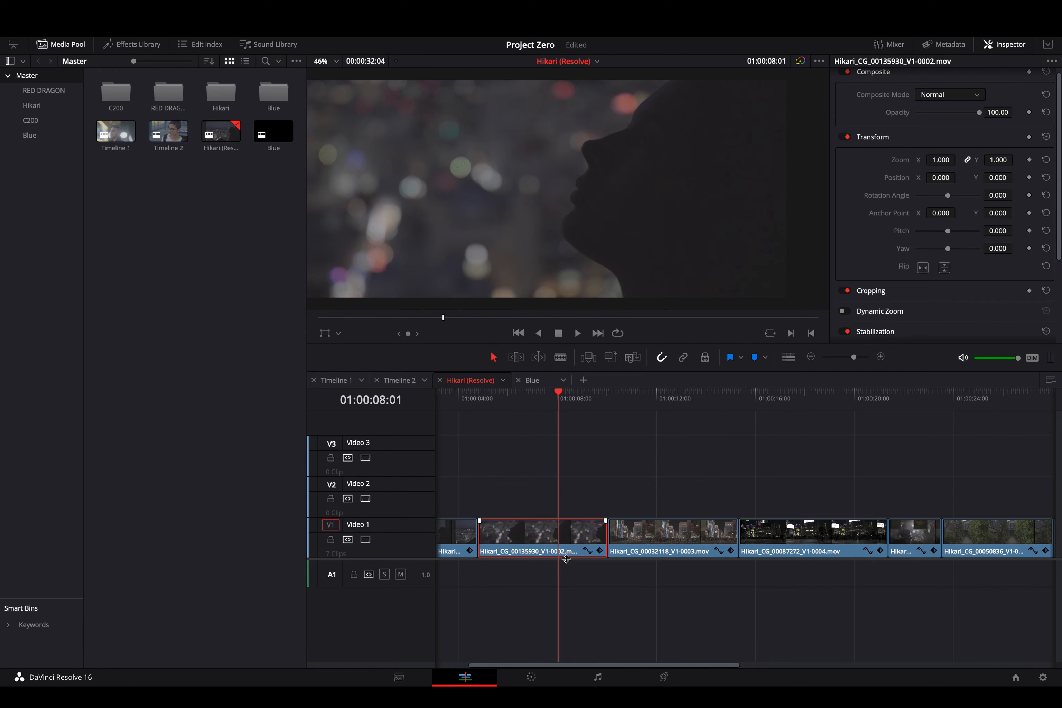
Step: Return to the Color page, reset the Input Sizing, and set the timeline resolution to 4096 x 2160 DCI
click(541, 679)
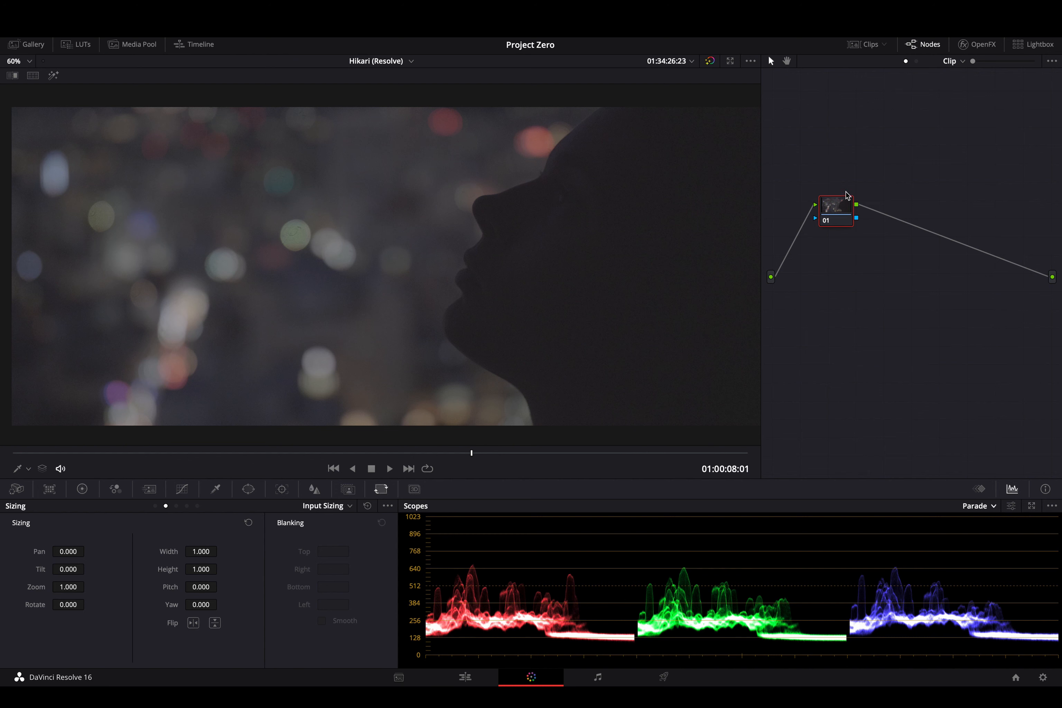
click(368, 508)
click(1042, 678)
click(571, 154)
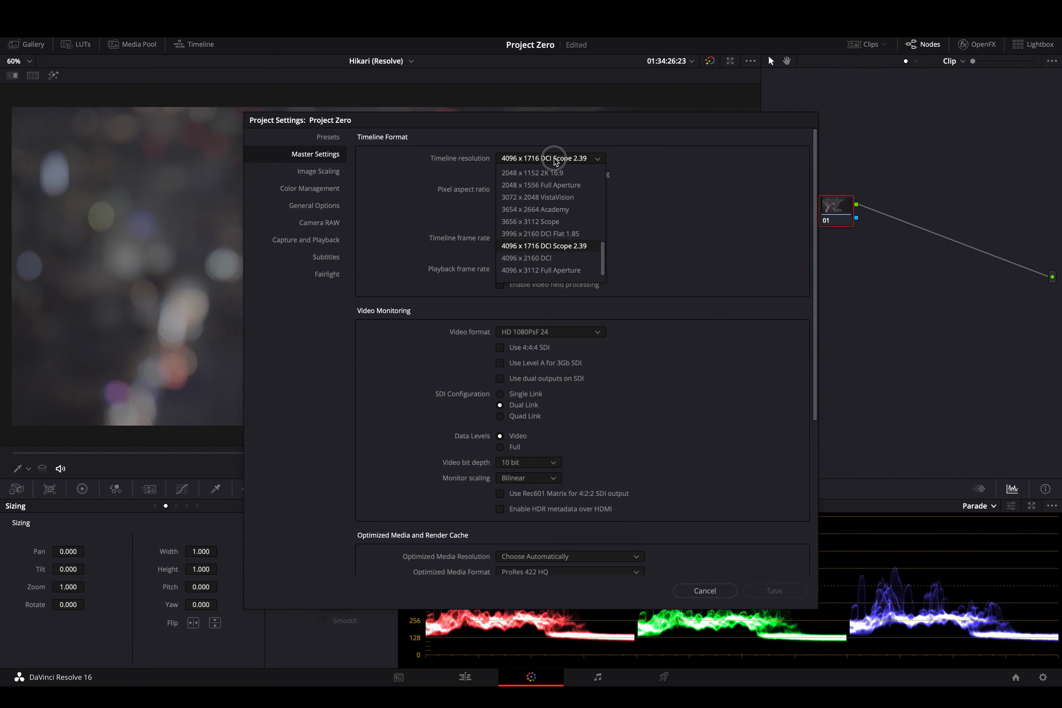
click(555, 259)
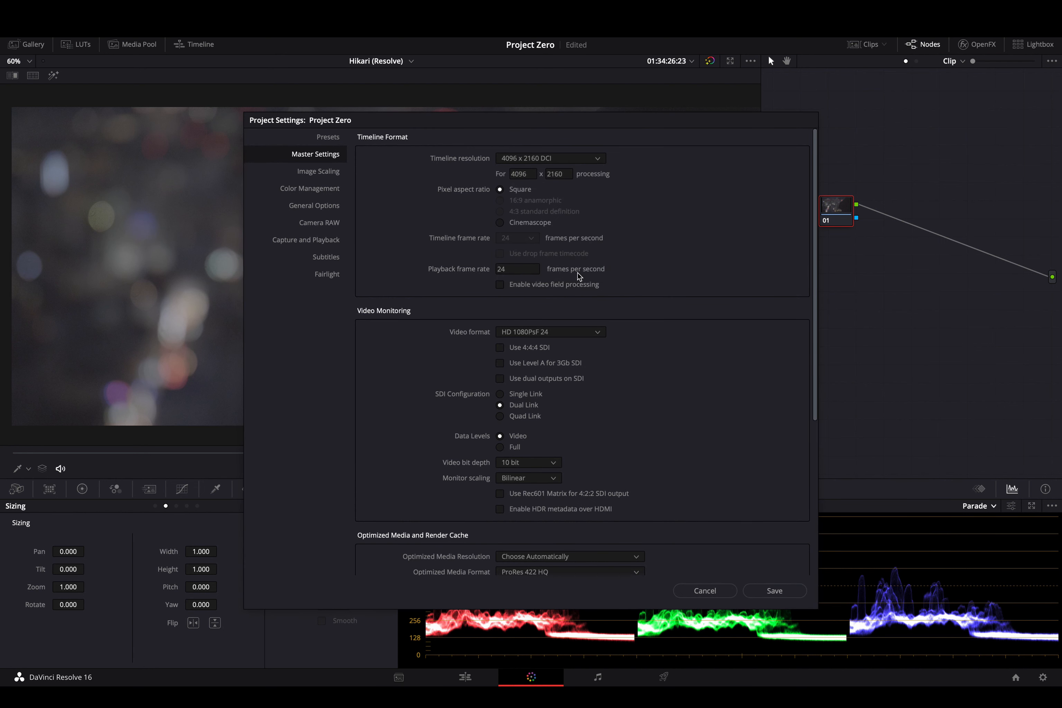
click(779, 592)
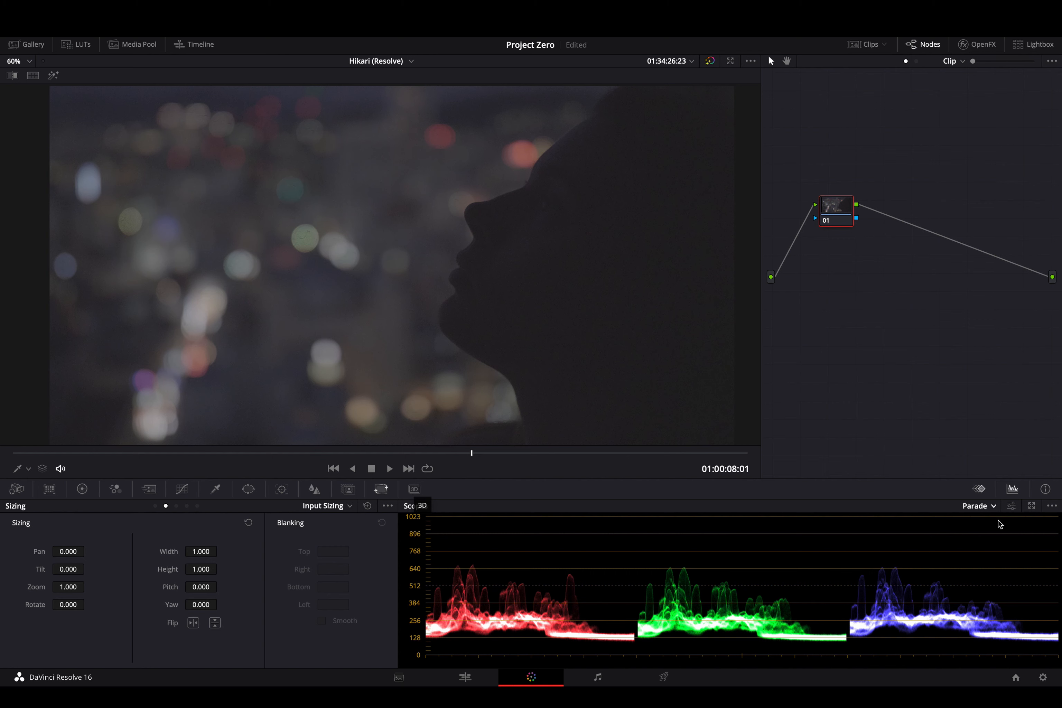
Step: Show the keyframes at the clip's first frame and add a serial node after node 01
click(982, 490)
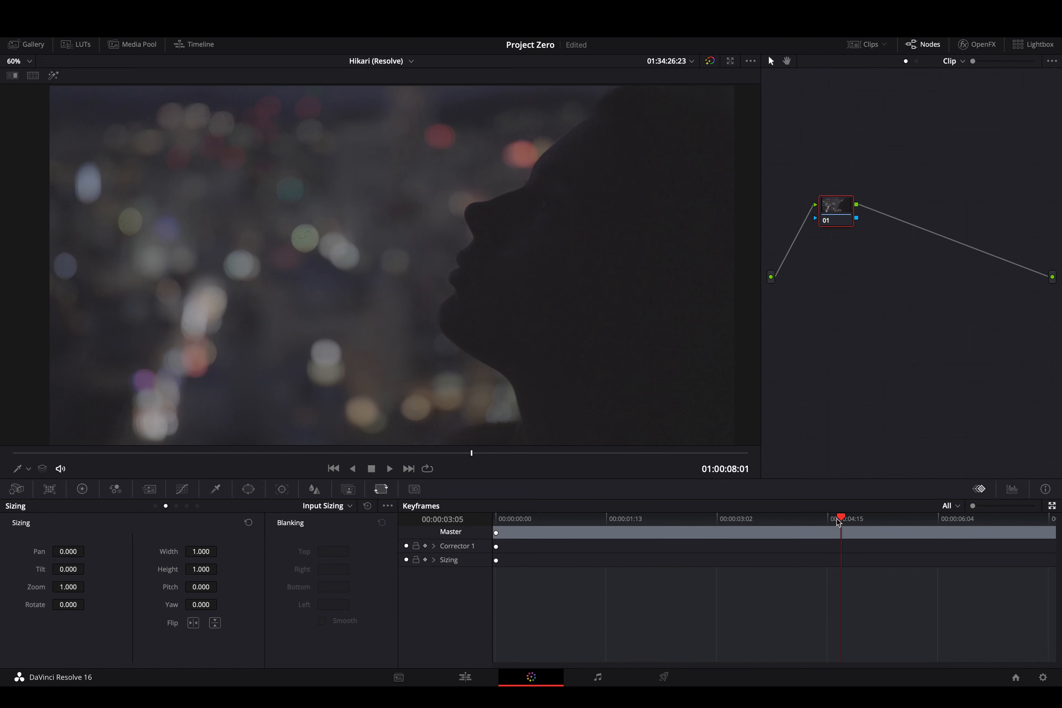
drag(838, 522, 475, 574)
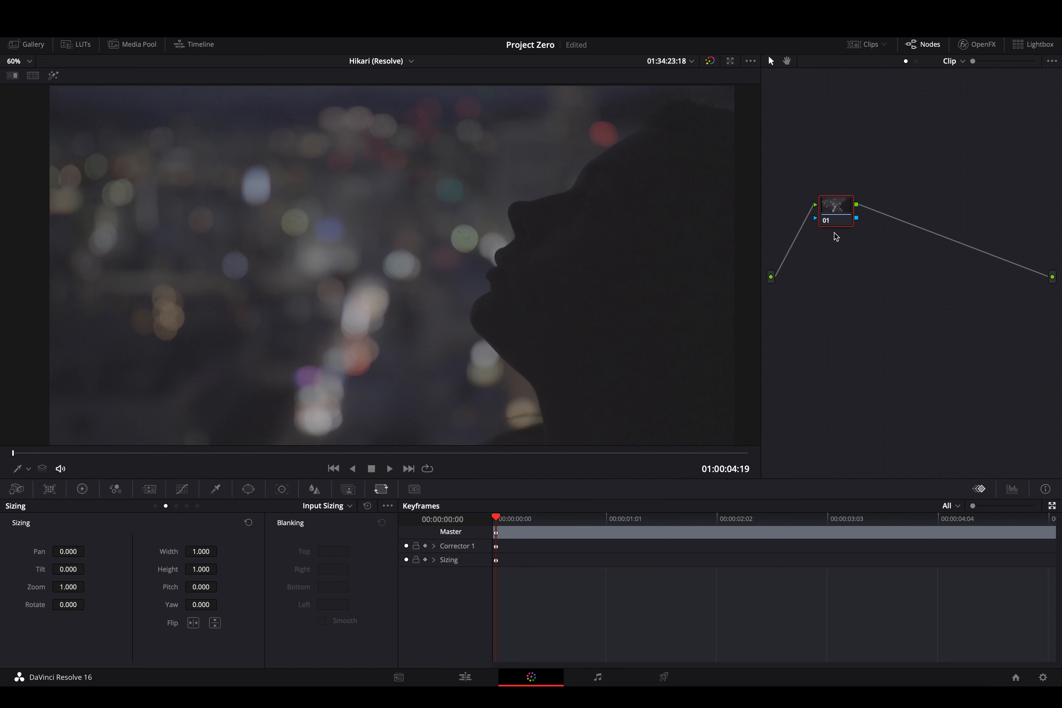
drag(829, 223, 836, 215)
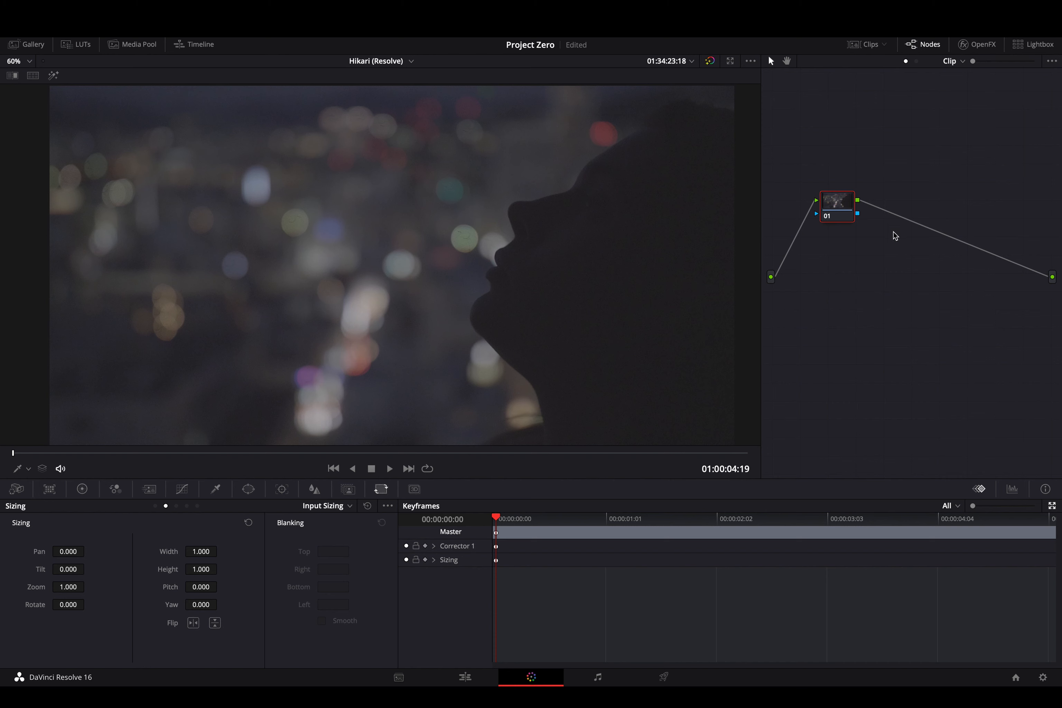
key(alt+s)
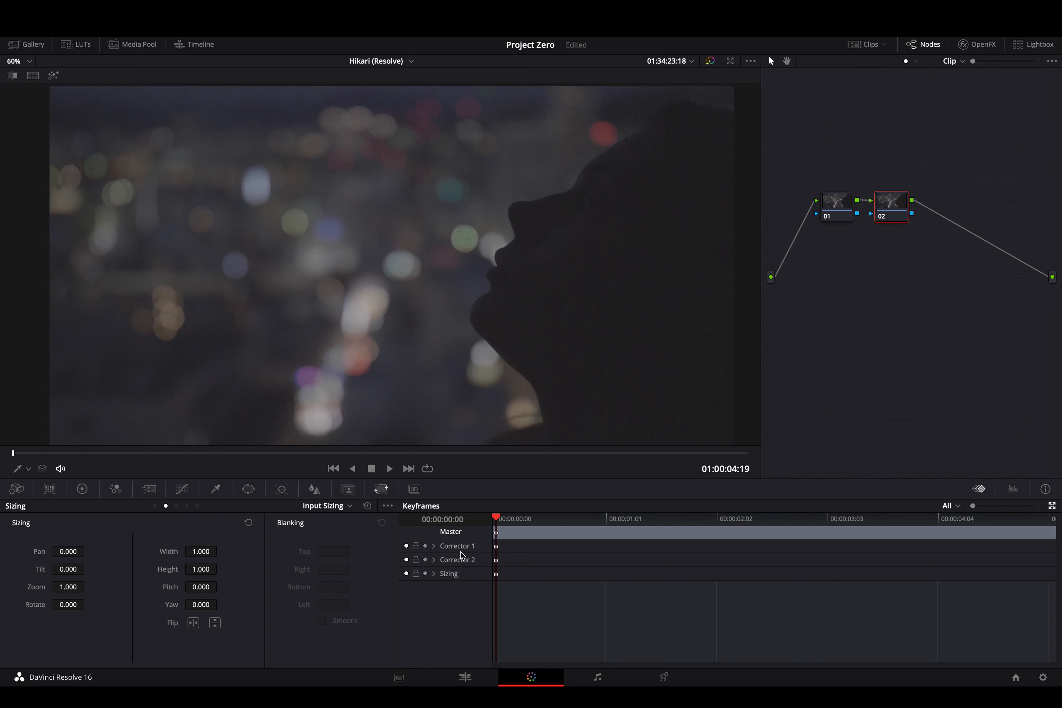
key(Delete)
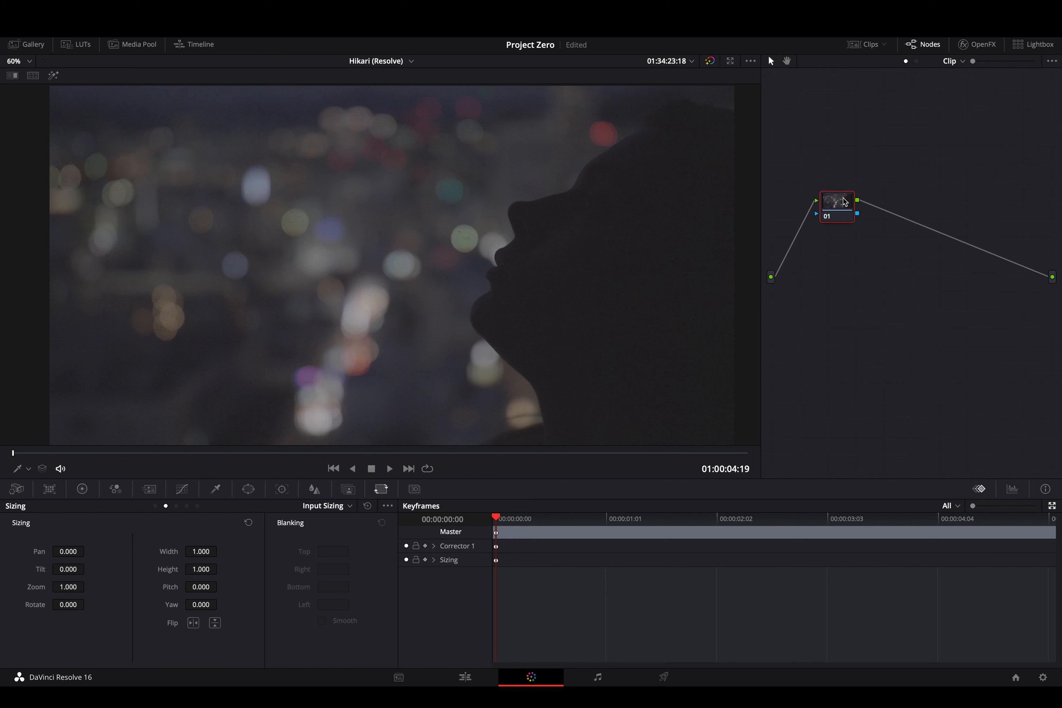
key(alt+s)
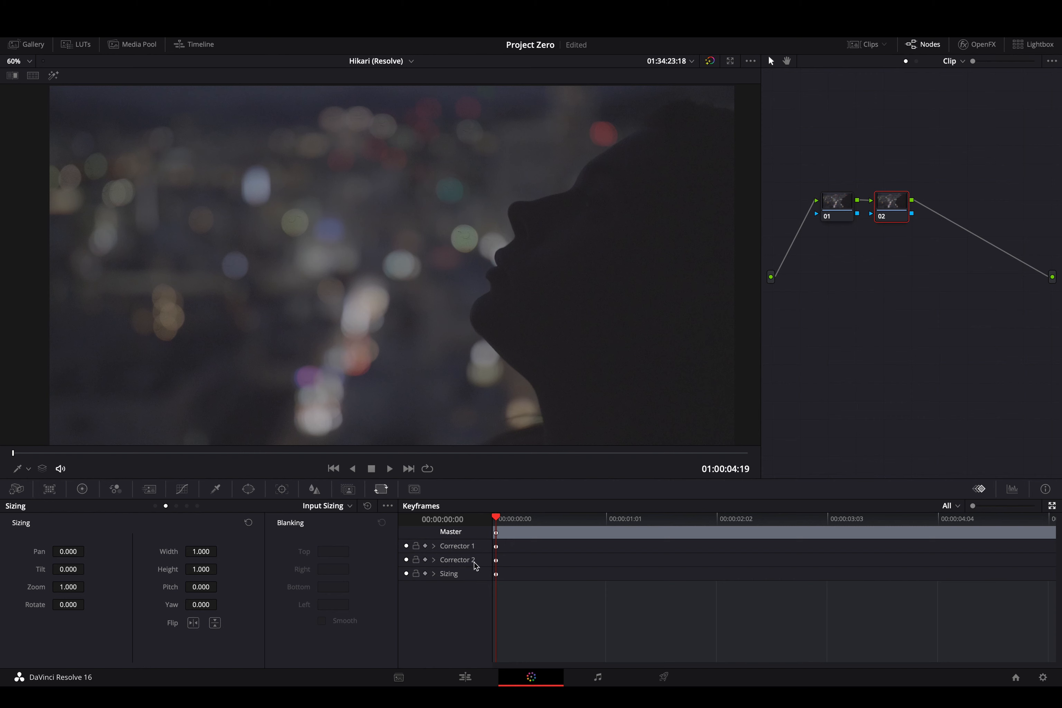
Step: Enable automatic keyframing for Corrector 1 on node 01 and move the playhead to 00:00:03:12
click(845, 212)
drag(528, 523, 485, 524)
drag(624, 524, 873, 558)
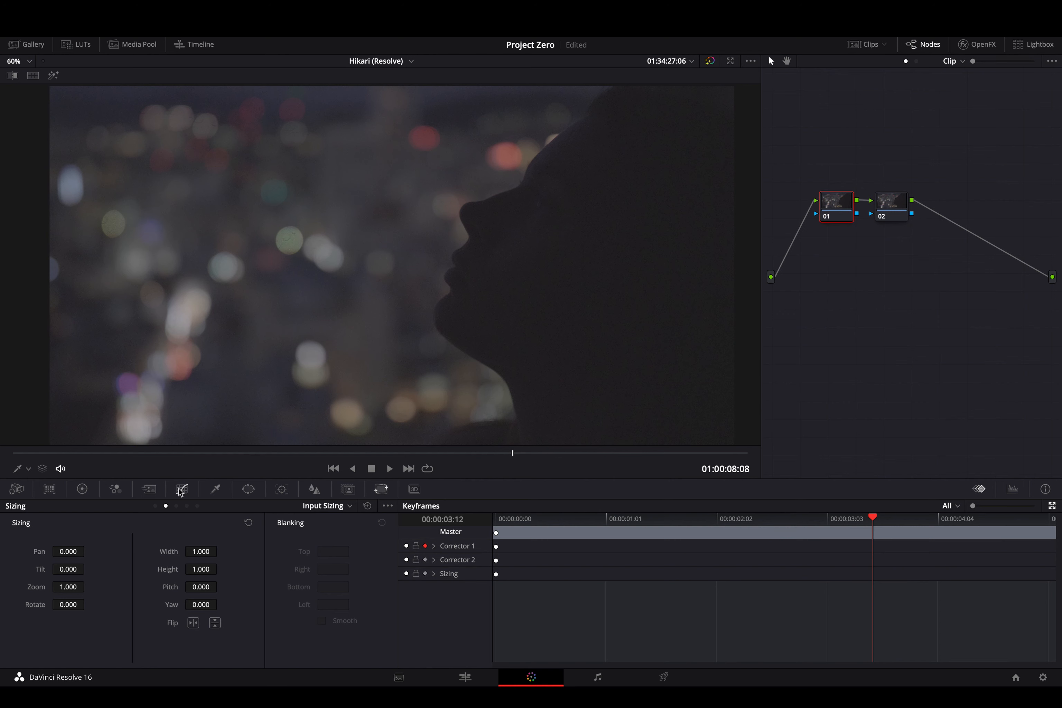
Step: Pull the custom curve down on node 01 to darken the midtones at 00:00:03:12
click(188, 499)
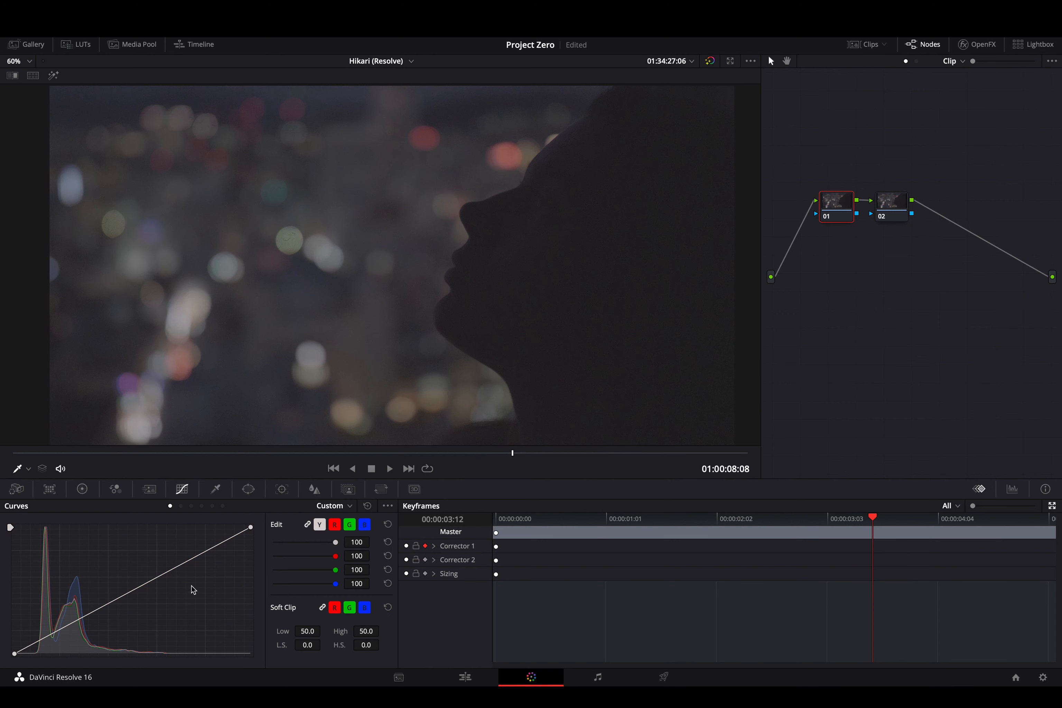
click(82, 488)
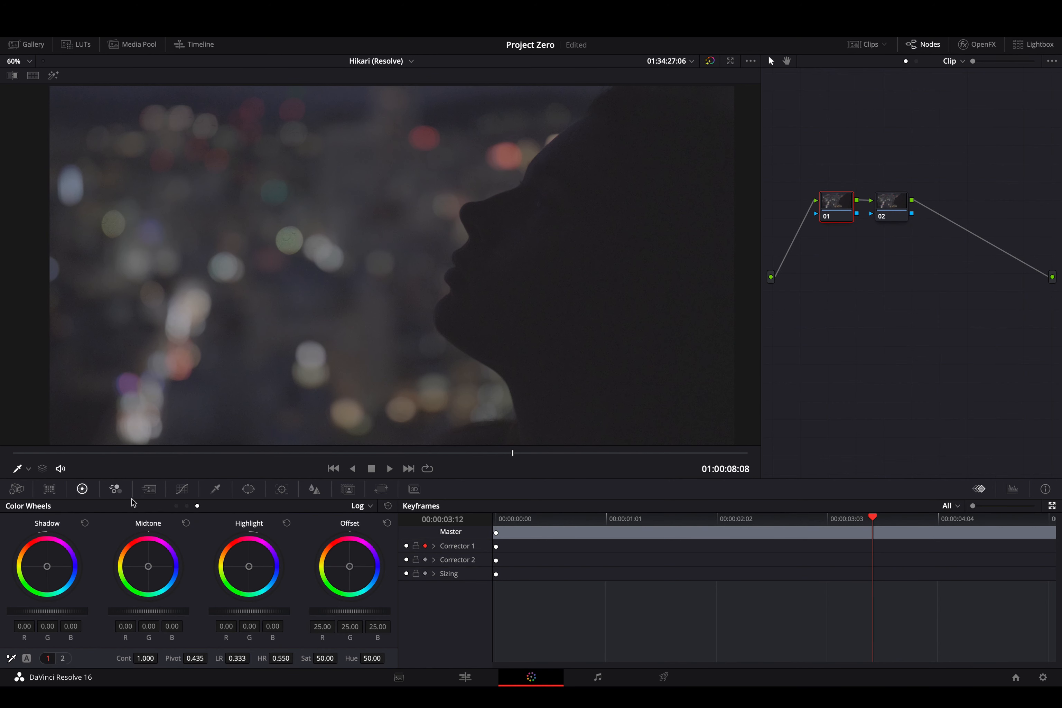
click(182, 490)
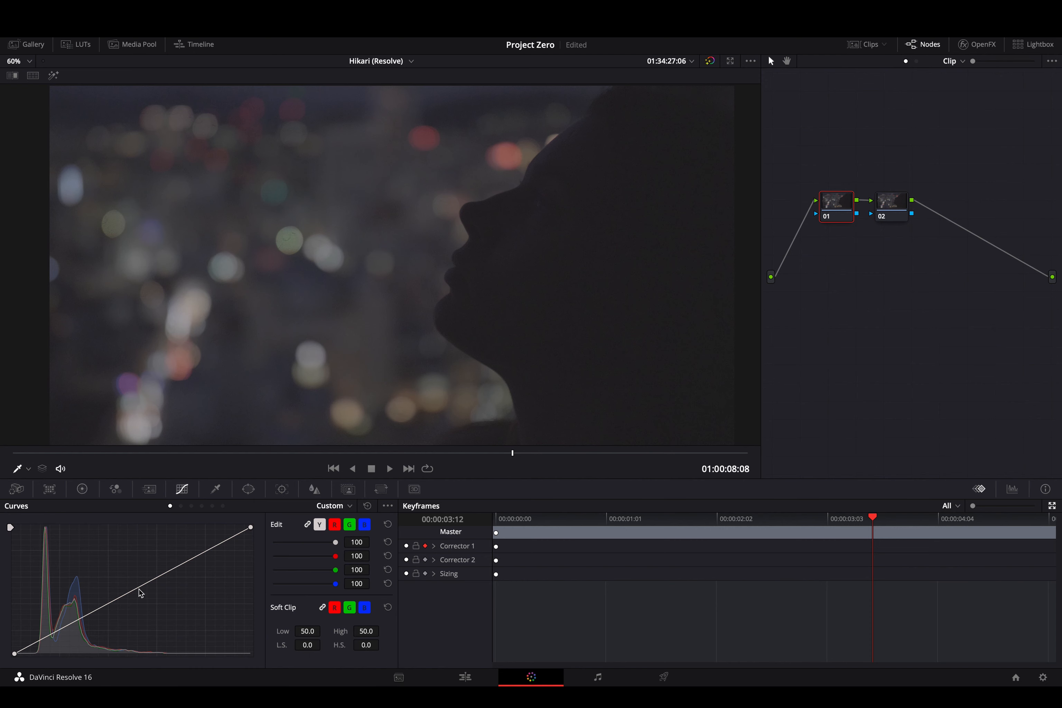
click(109, 606)
drag(108, 606, 128, 621)
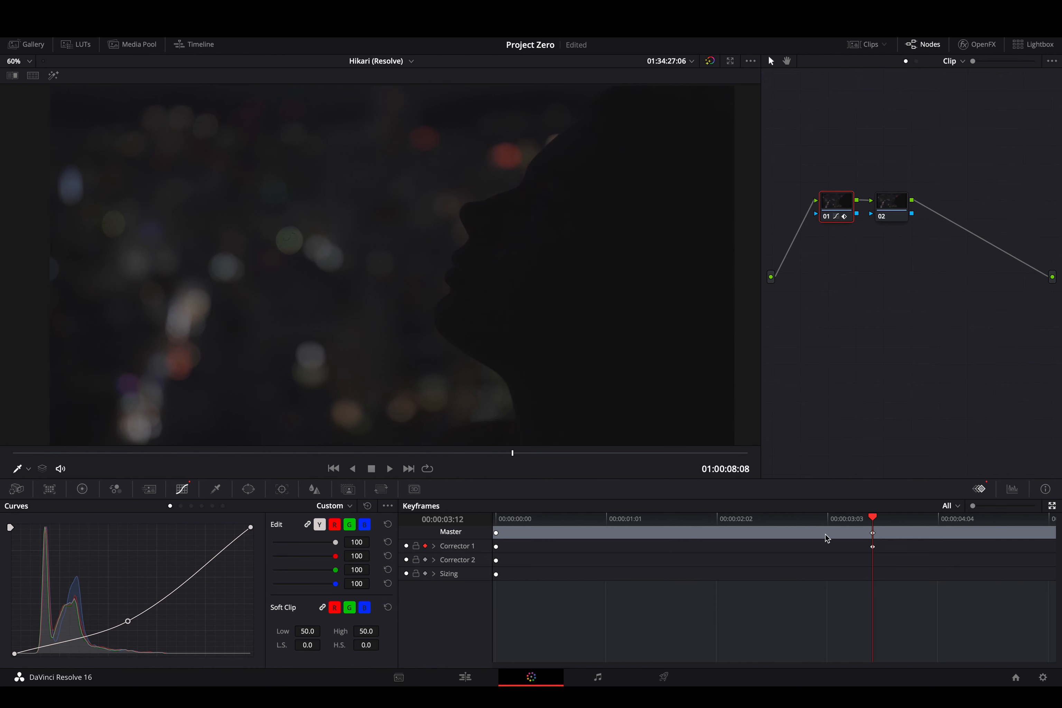
Step: Try raising node 01's custom curve at the first frame, scrub through the keyframed transition, and undo the curve changes
drag(876, 524, 483, 551)
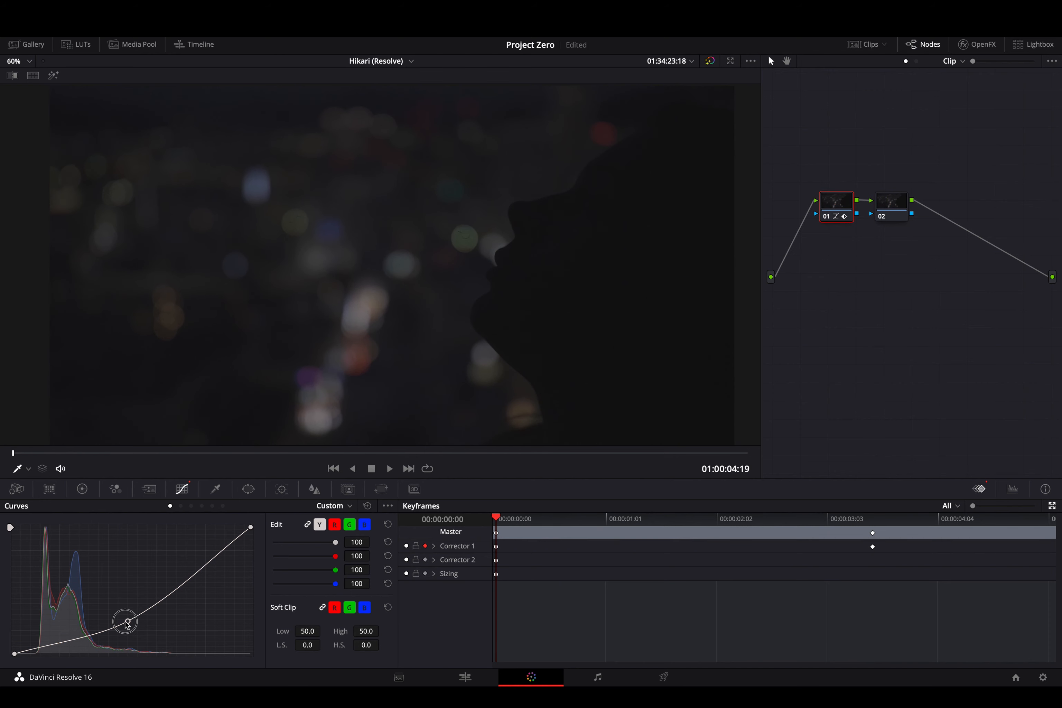
drag(128, 622, 100, 602)
drag(529, 525, 837, 577)
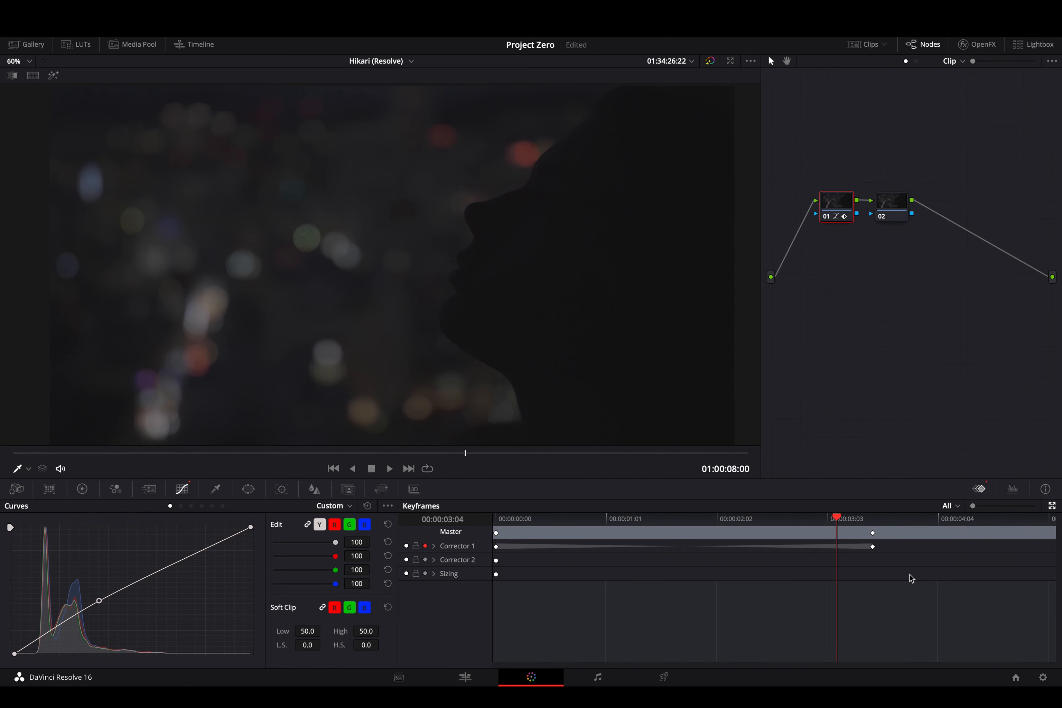
key(ctrl+z)
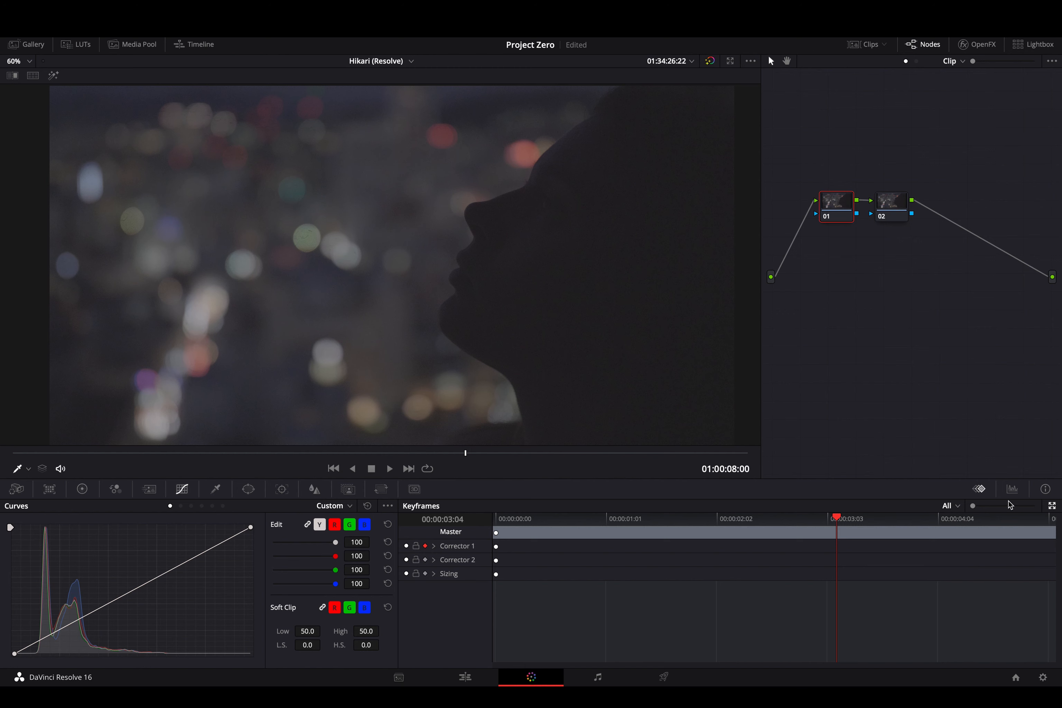
Step: Show the clip and system information for the current shot
click(1048, 489)
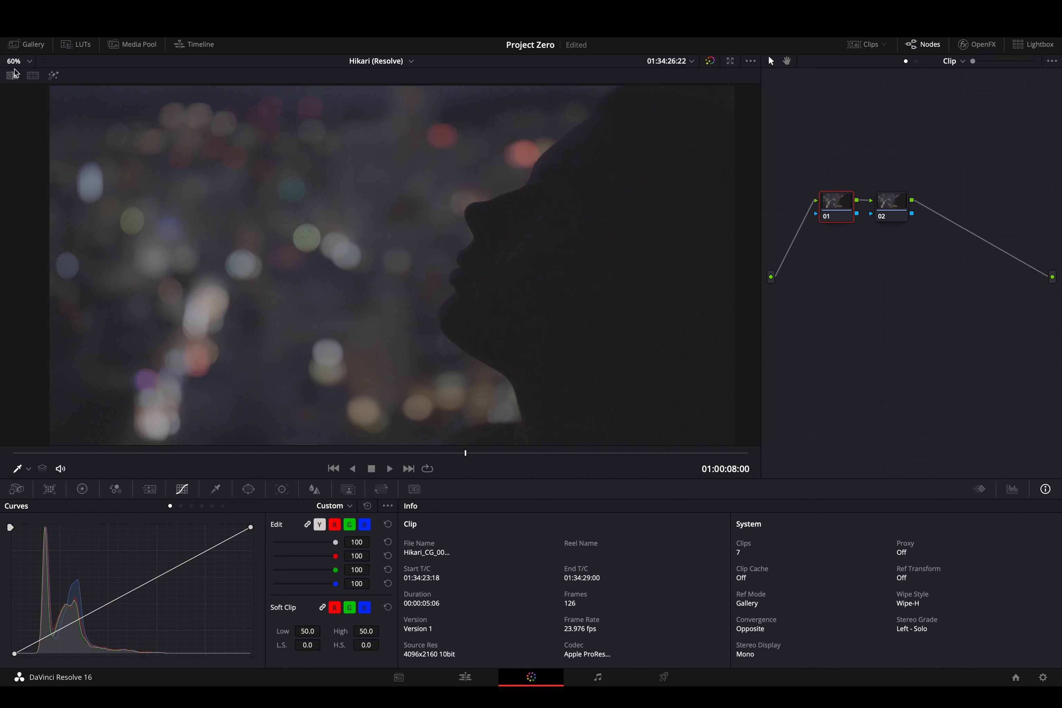
Step: Magnify the viewer to 200%, look around the silhouetted face, and zoom back out to 52% with the frame centred
click(26, 64)
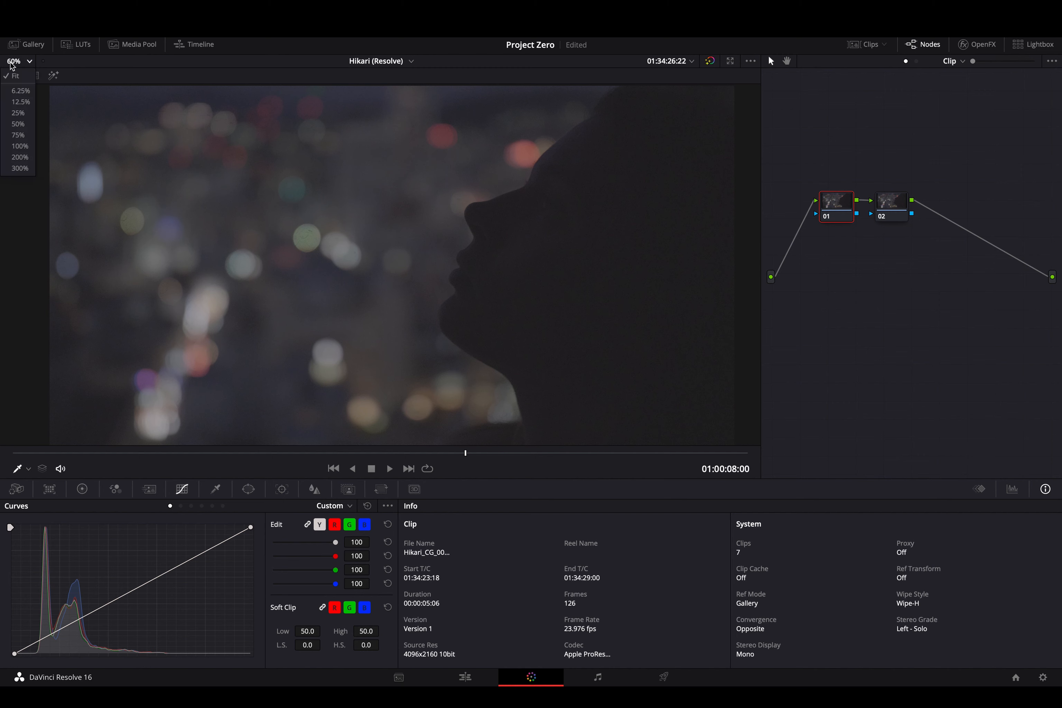
click(21, 157)
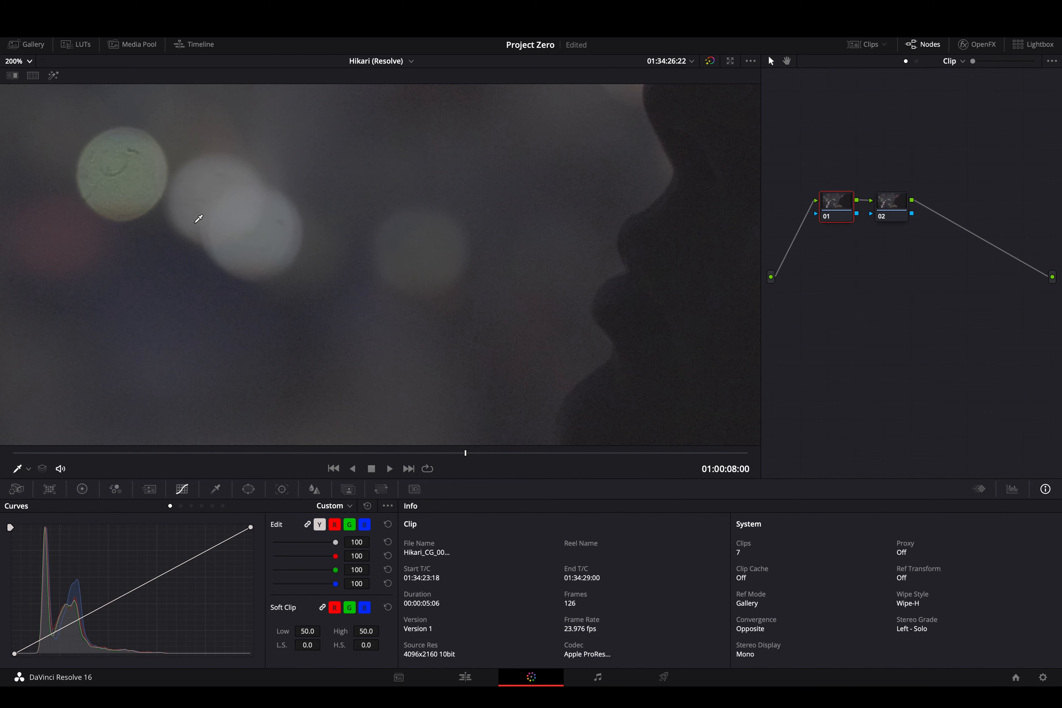
scroll(199, 219, up, 2)
scroll(199, 219, right, 4)
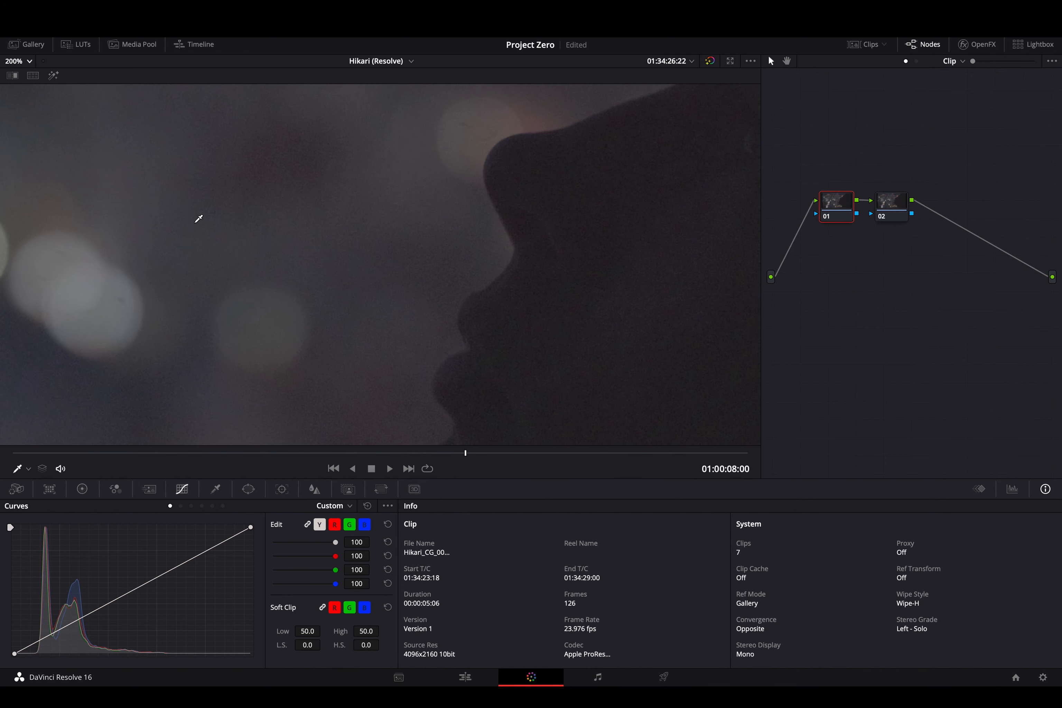
scroll(199, 219, down, 5)
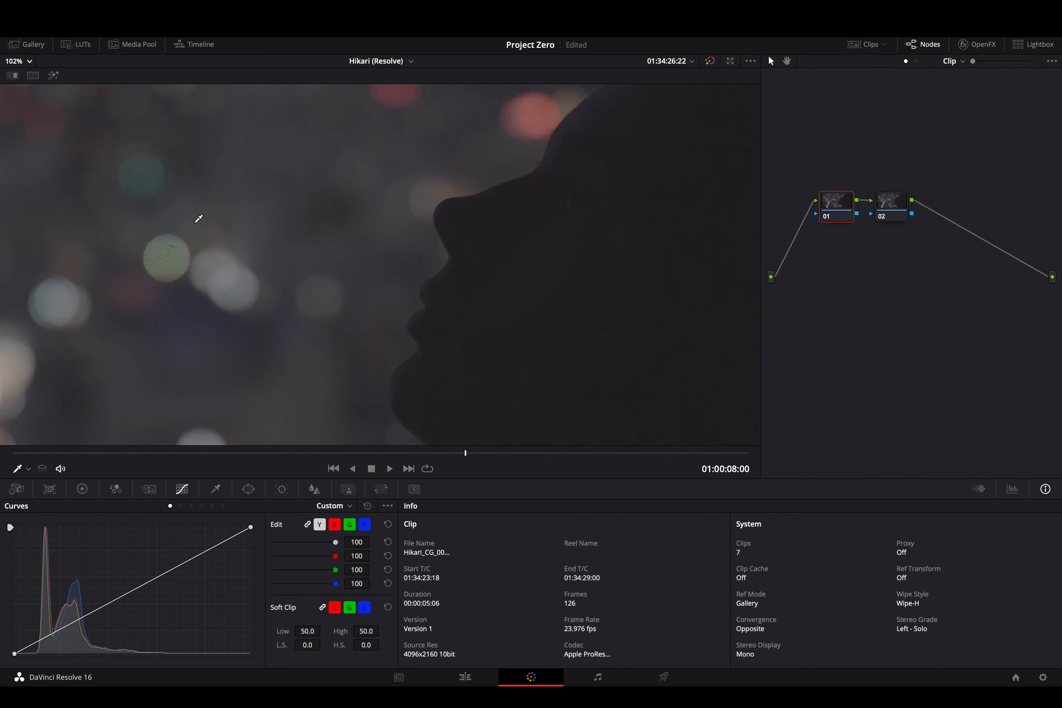
scroll(199, 218, up, 2)
scroll(199, 218, down, 2)
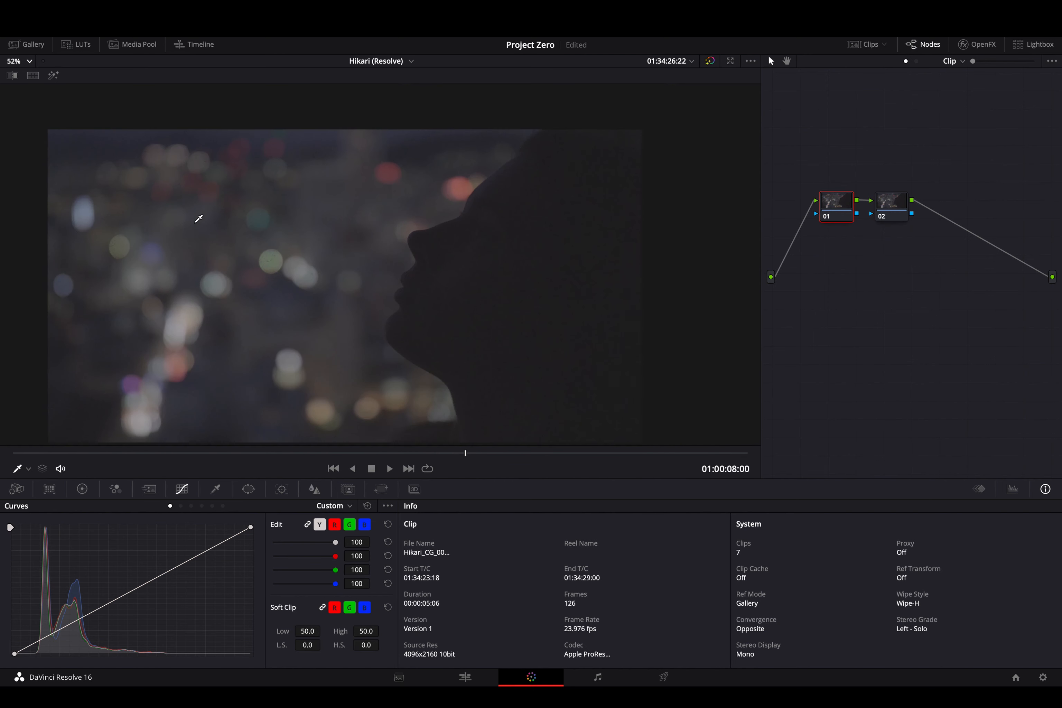
scroll(415, 302, left, 3)
scroll(416, 303, down, 2)
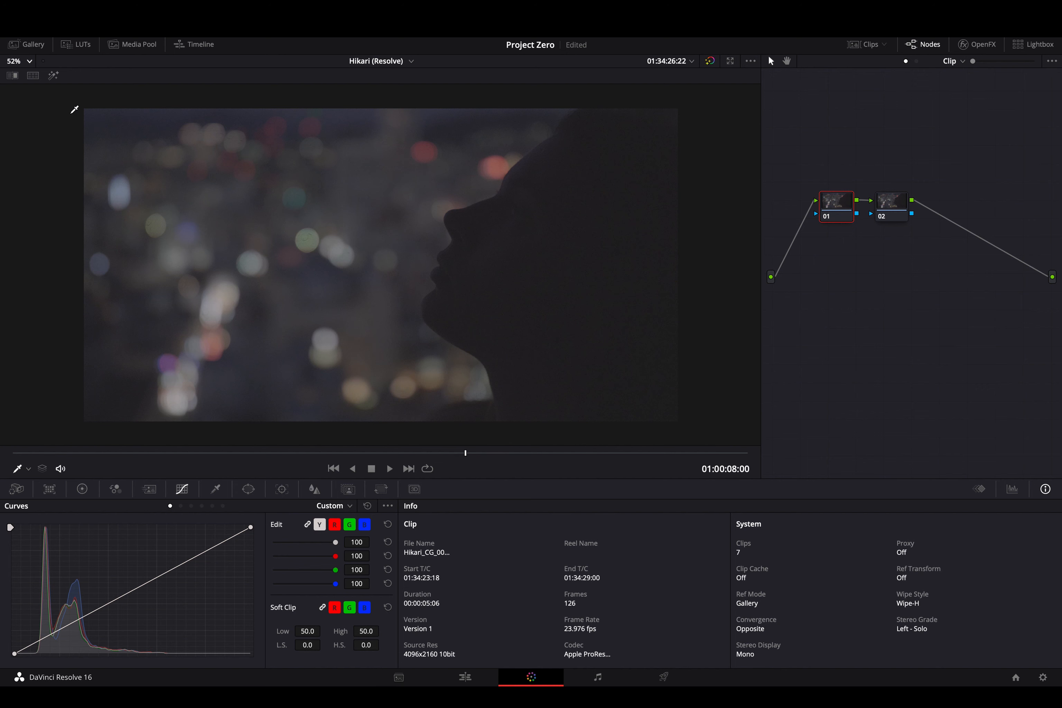
Step: Turn on the viewer's split screen, show the clip thumbnails, and select clips 02 through 05
click(53, 76)
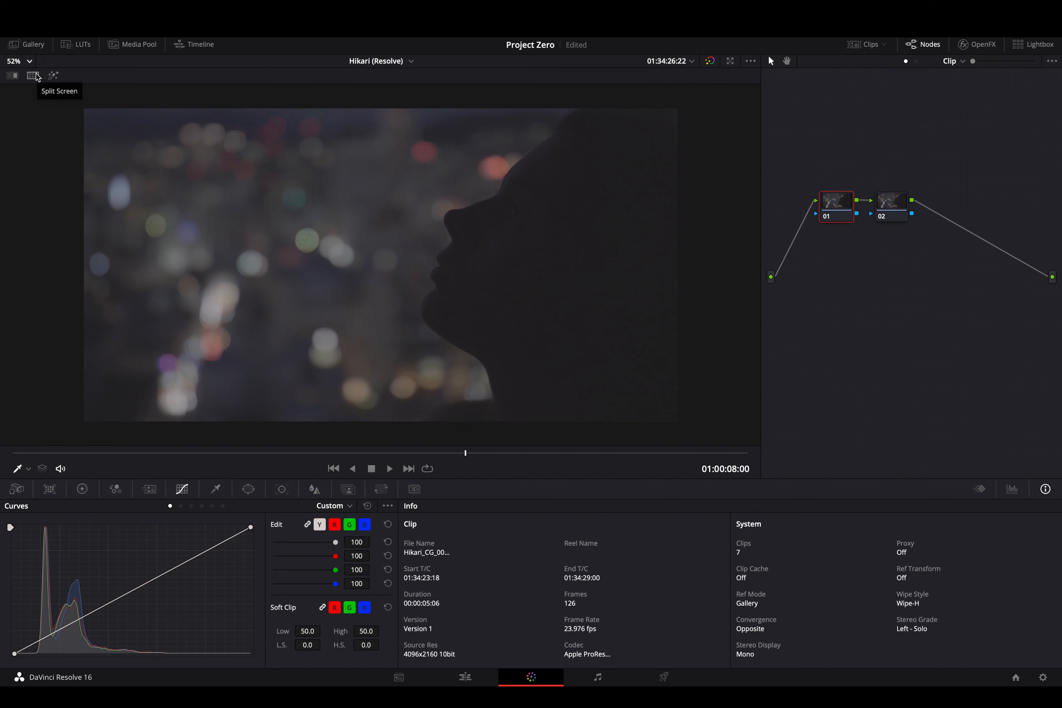
click(37, 76)
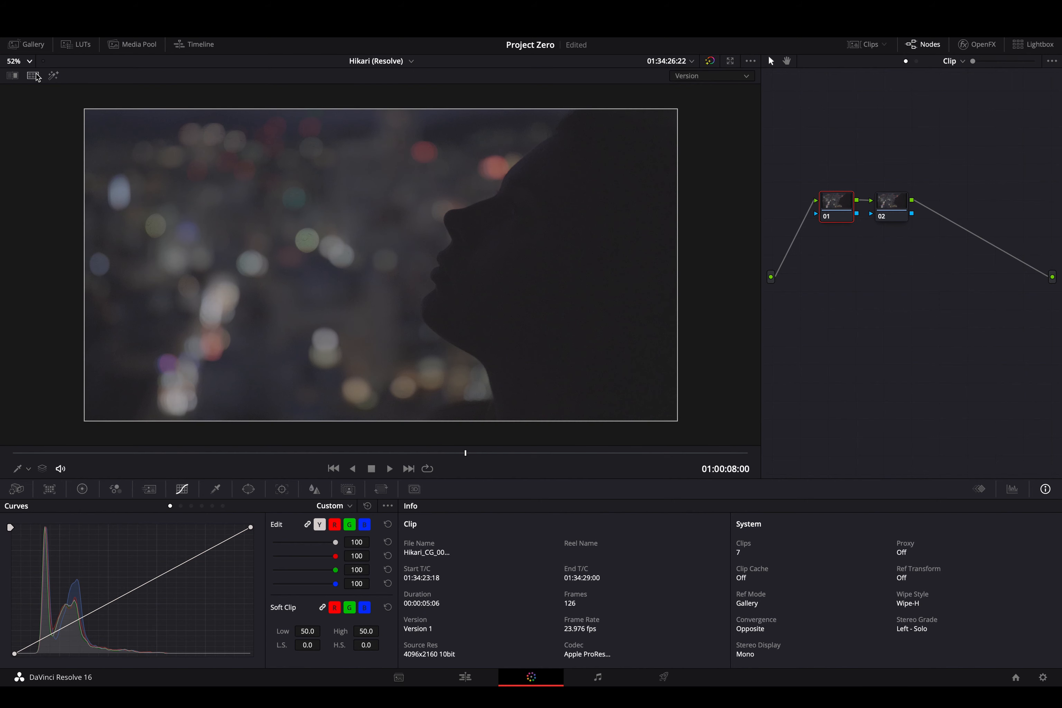
click(860, 46)
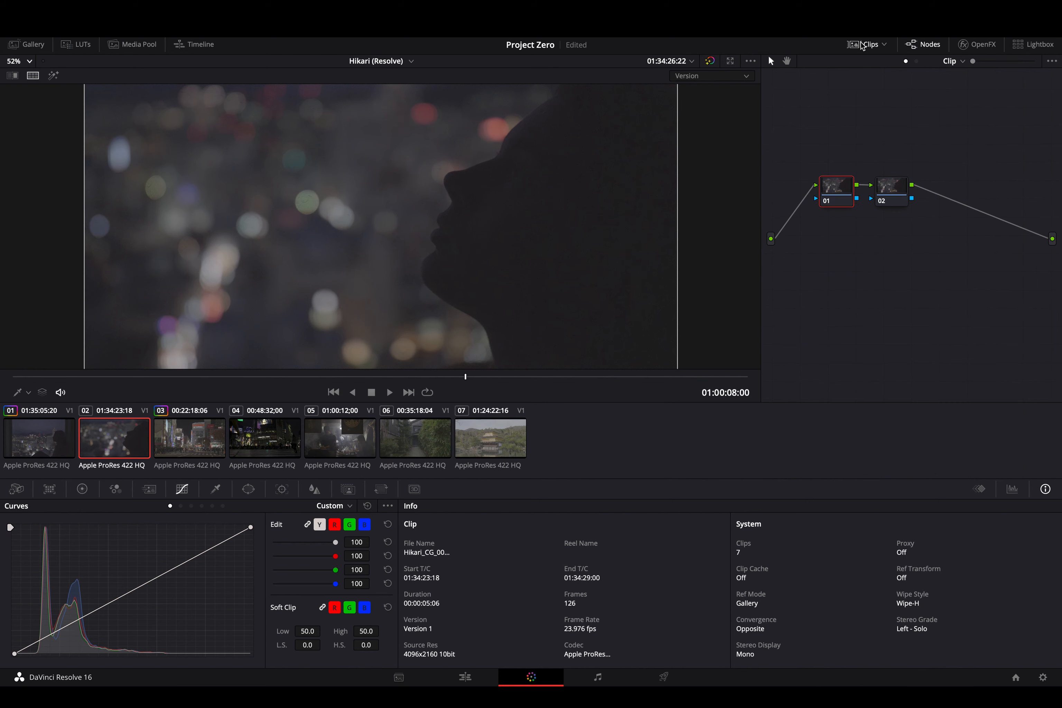
shift+click(192, 449)
shift+click(256, 445)
shift+click(326, 446)
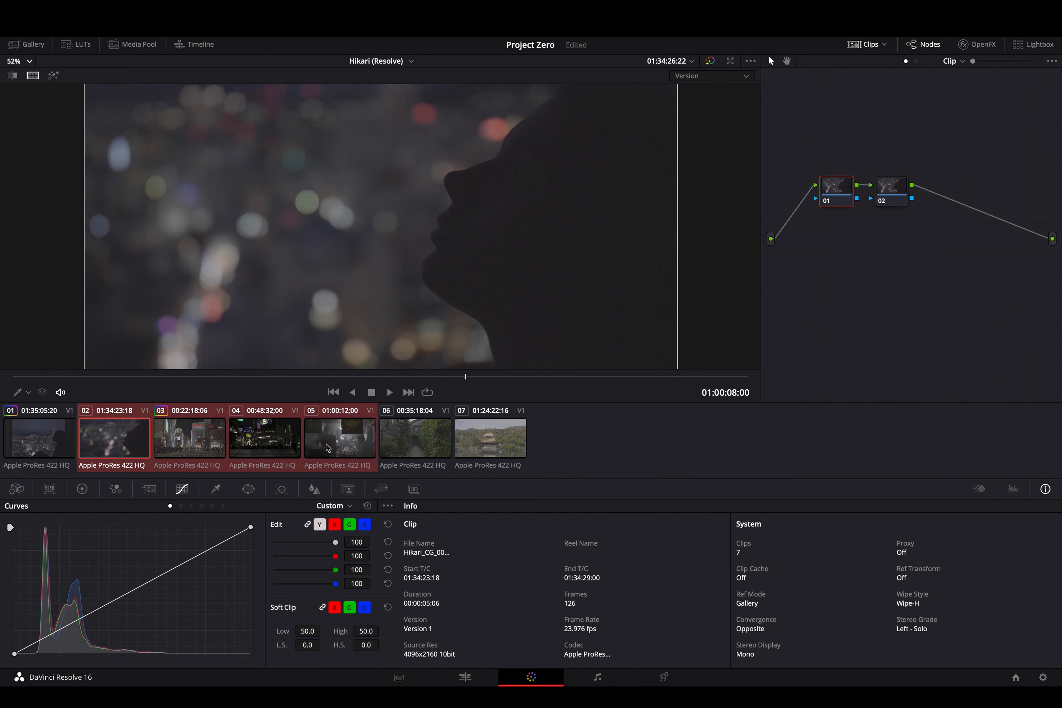
Step: Set the split screen to Selected Clips and make different shots in the grid active, ending on clip 02
click(706, 75)
click(696, 78)
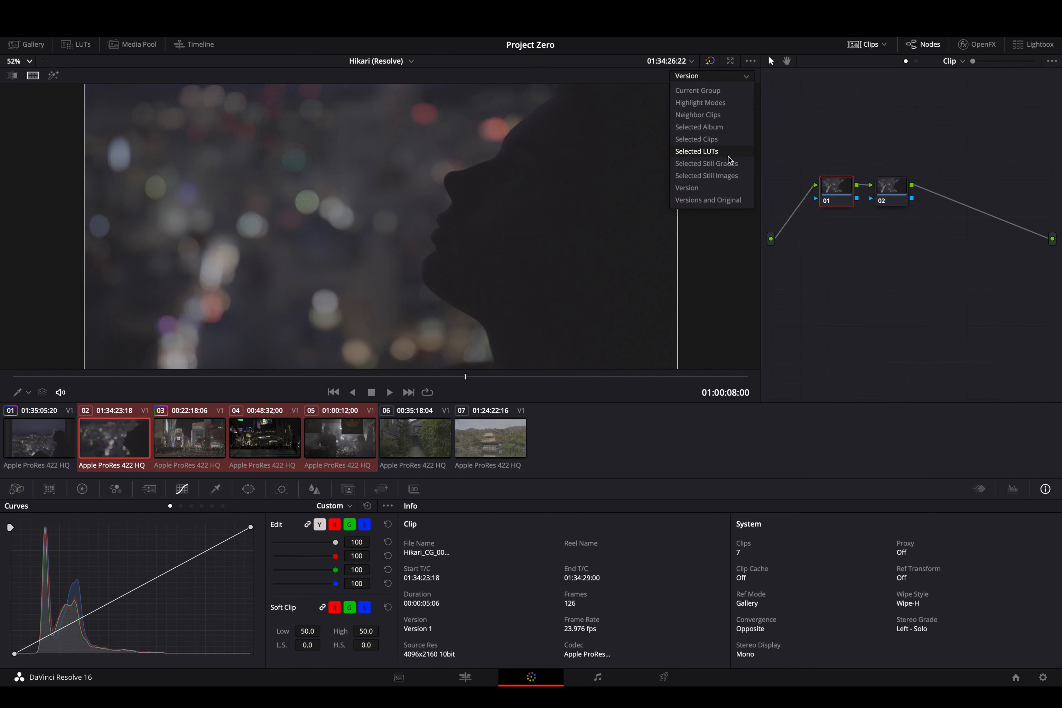
click(718, 139)
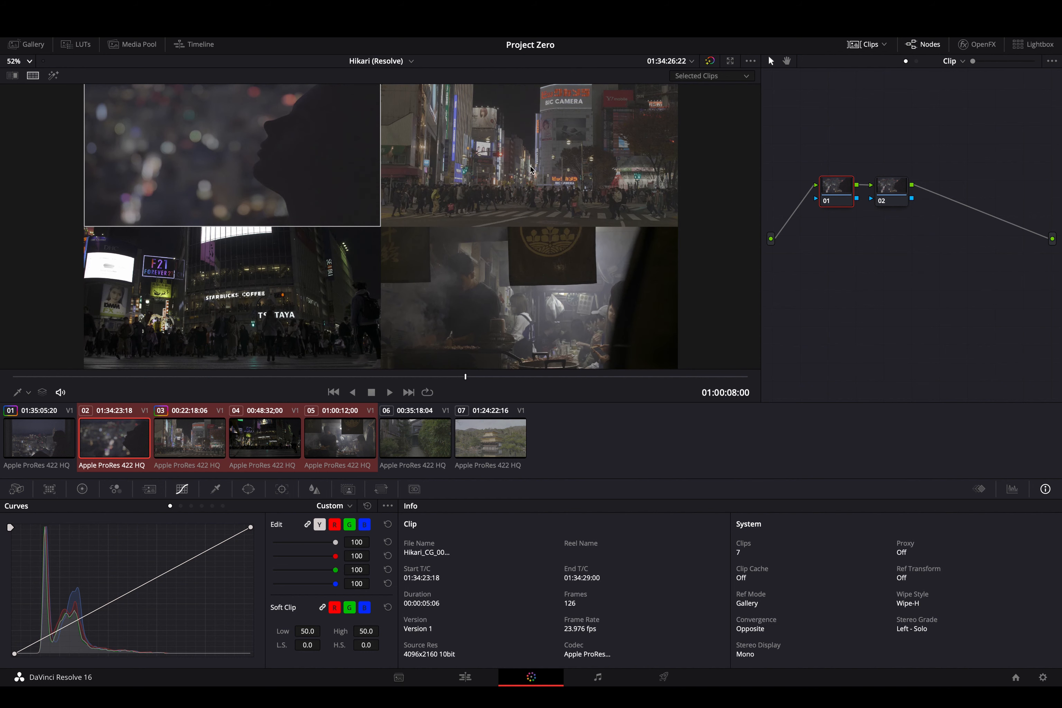
click(538, 187)
click(540, 302)
click(324, 297)
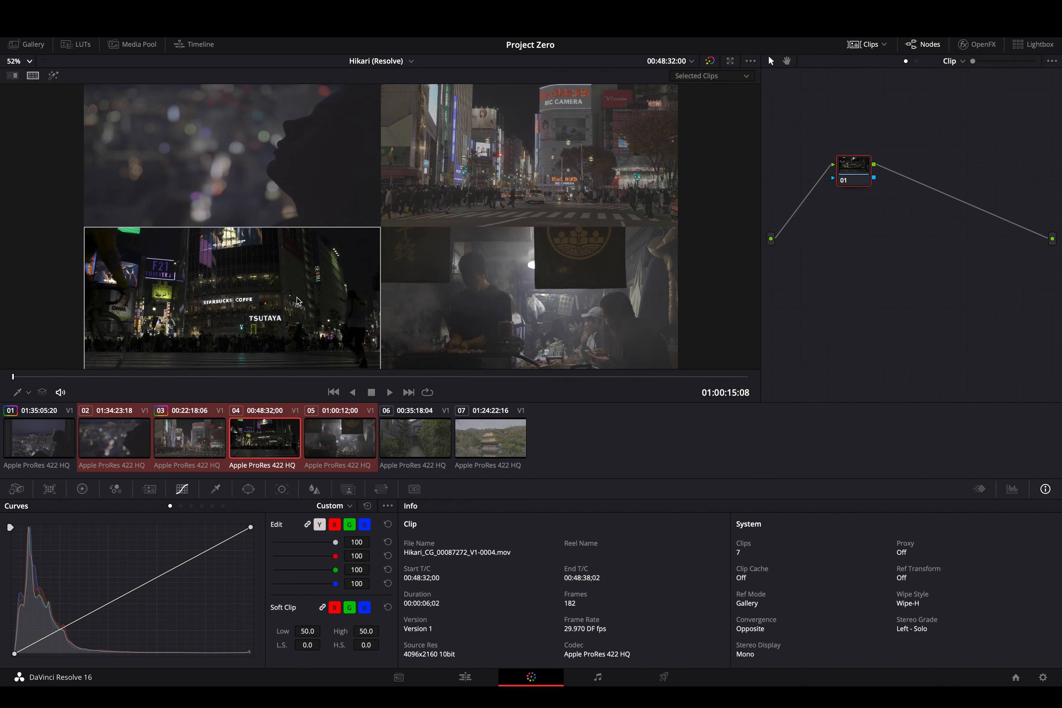
click(297, 188)
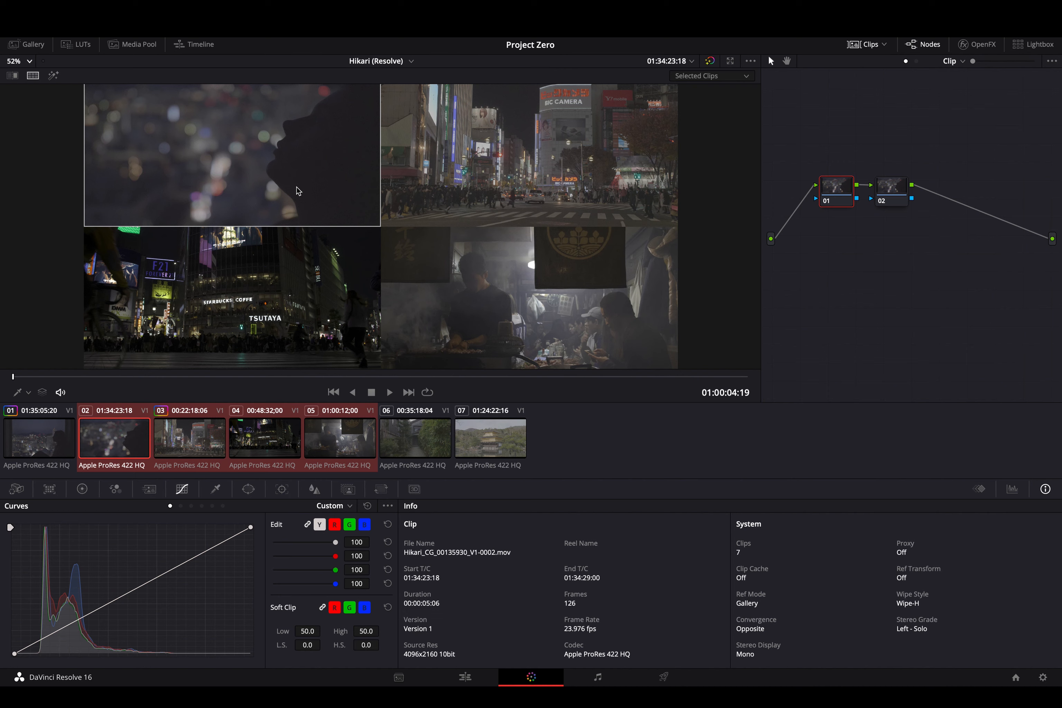
Step: Preview the Selected Album and Selected LUTs split-screen modes on clip 02, and turn off the split screen
click(699, 79)
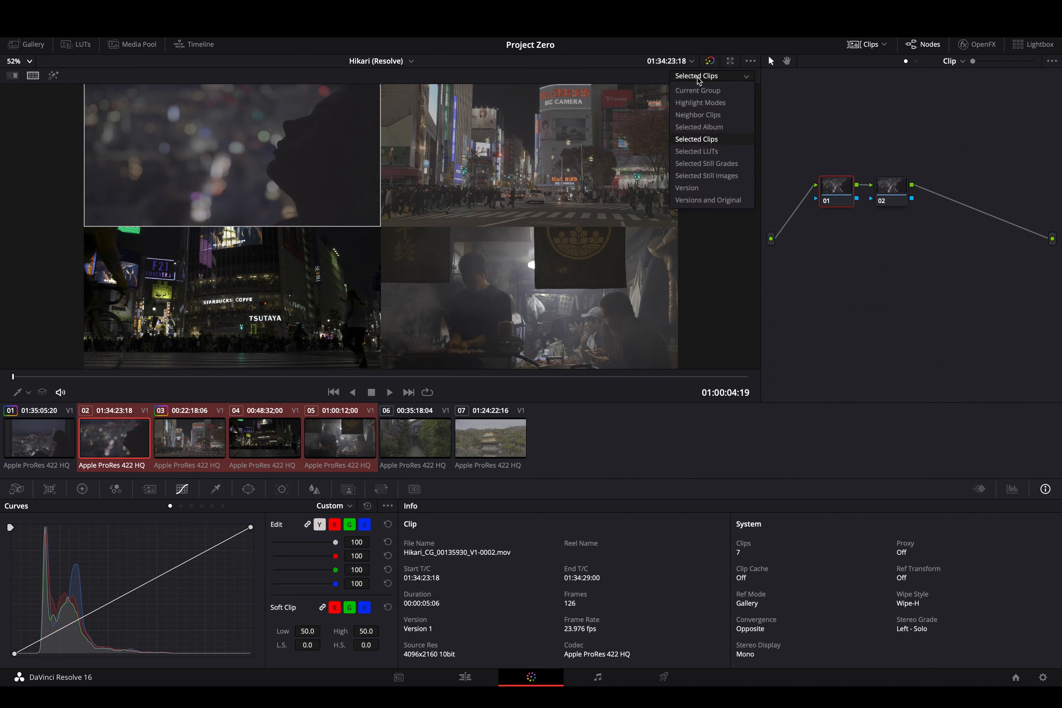
click(706, 127)
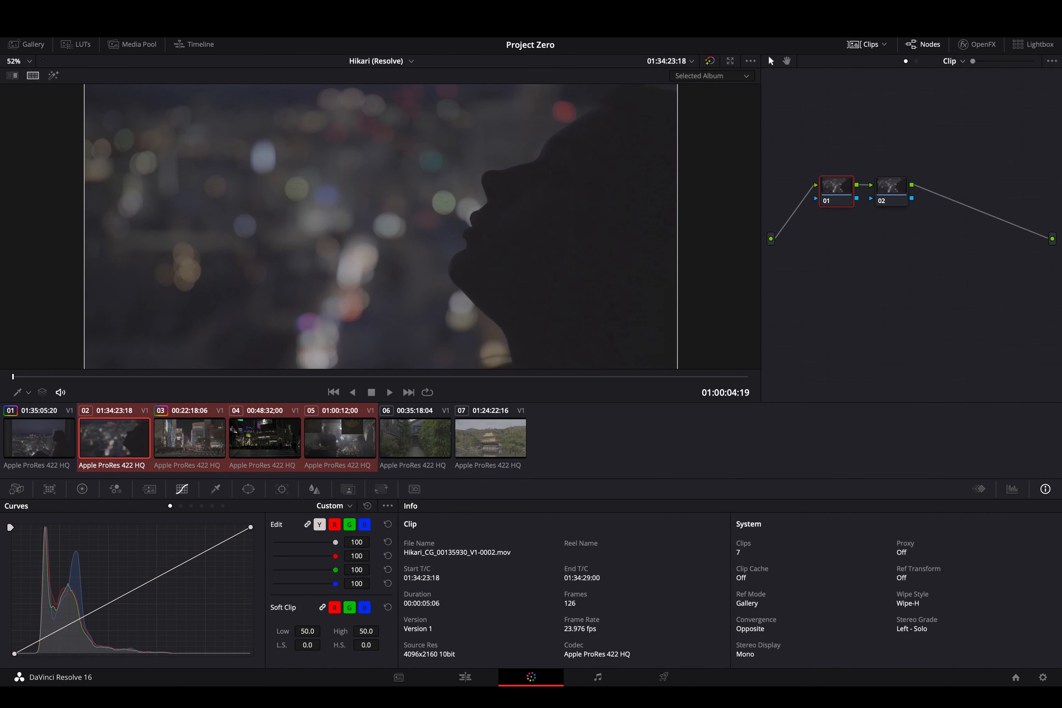
click(724, 76)
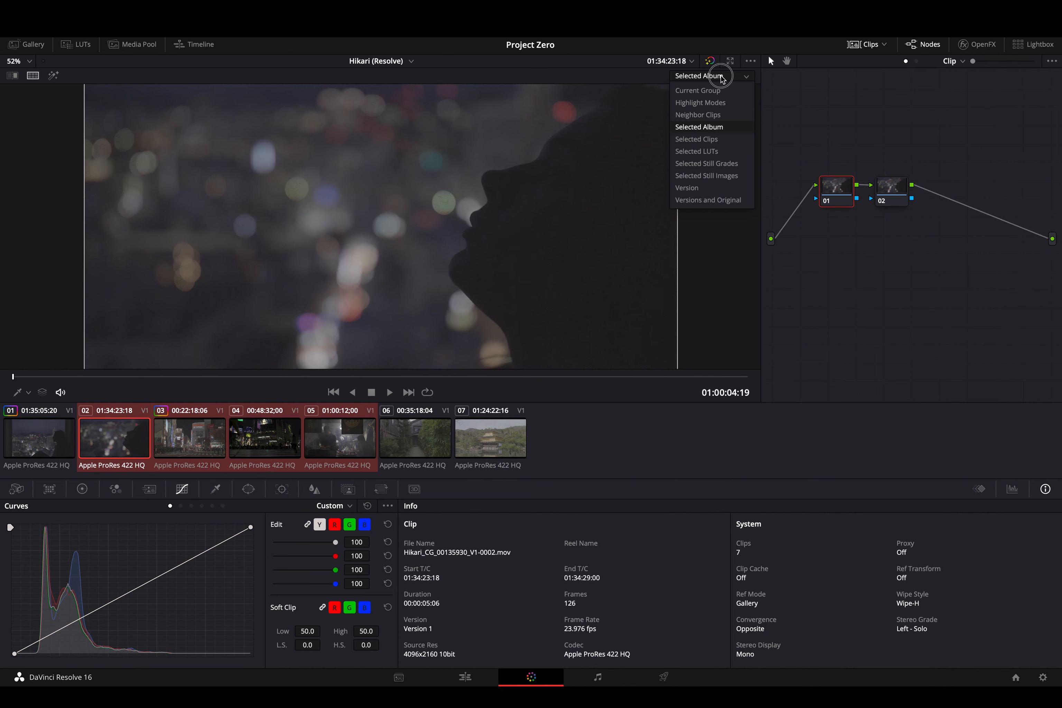
click(716, 152)
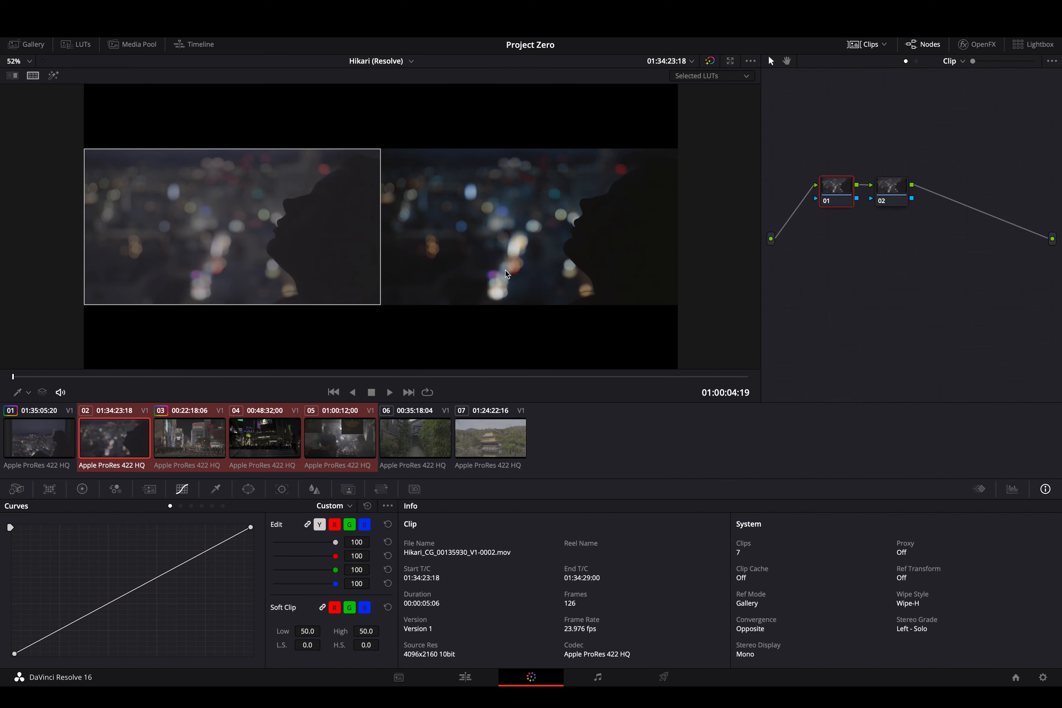
click(699, 77)
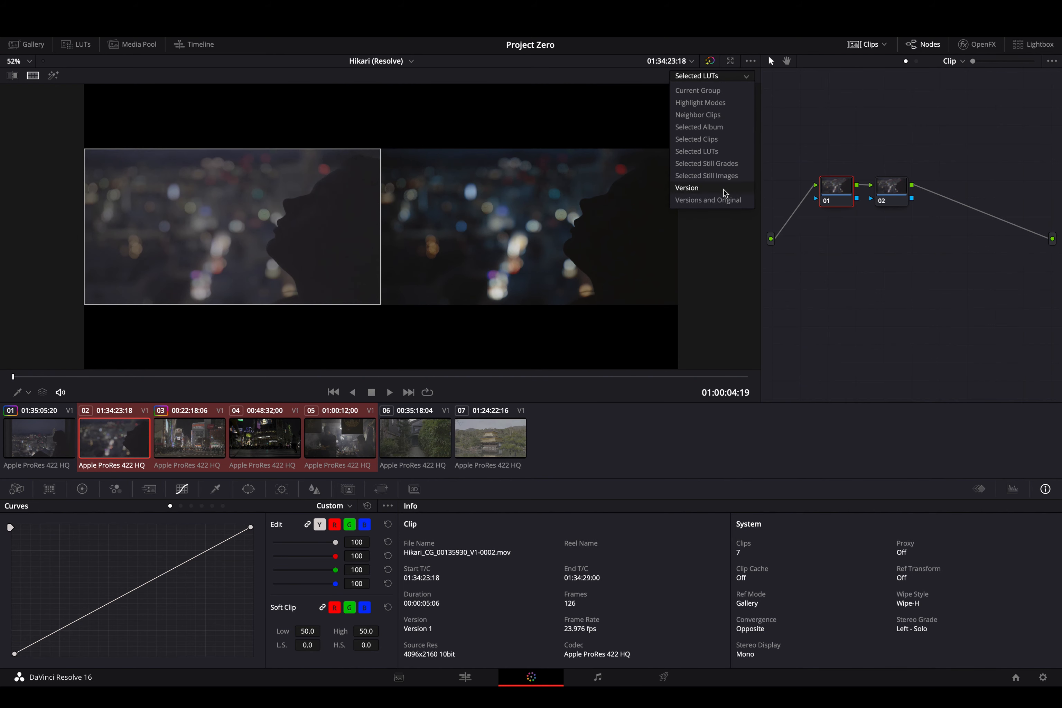
click(35, 76)
click(34, 77)
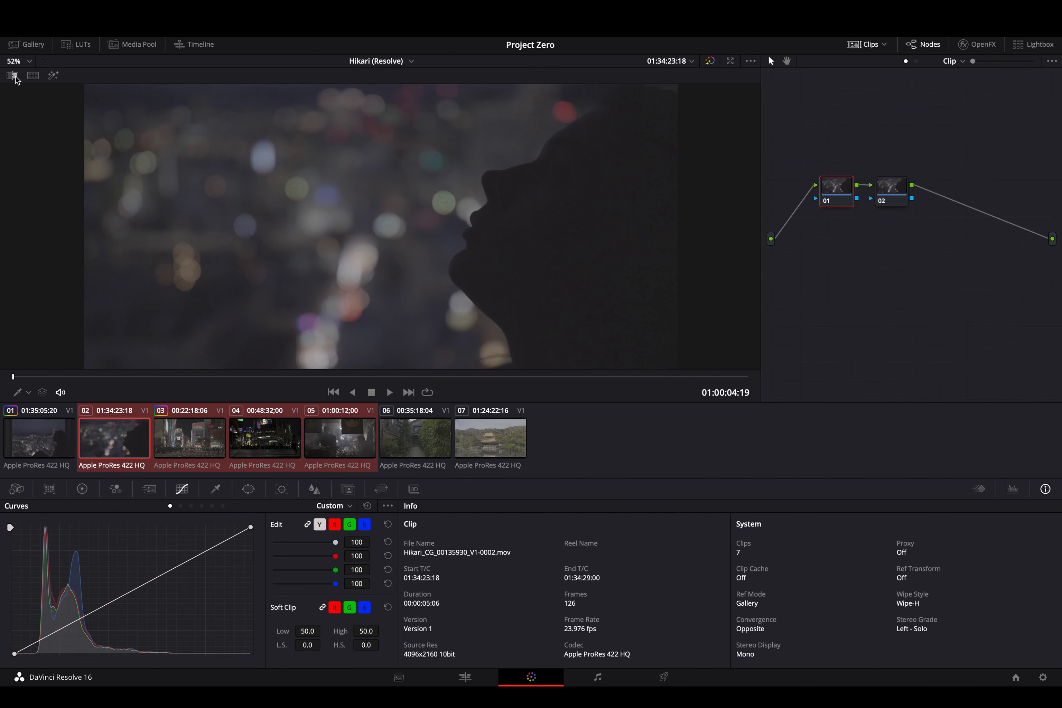
Step: Turn on the image wipe for clip 02, shift the divider to reveal more of the reference, and check still 1.2.1 in the gallery
click(13, 76)
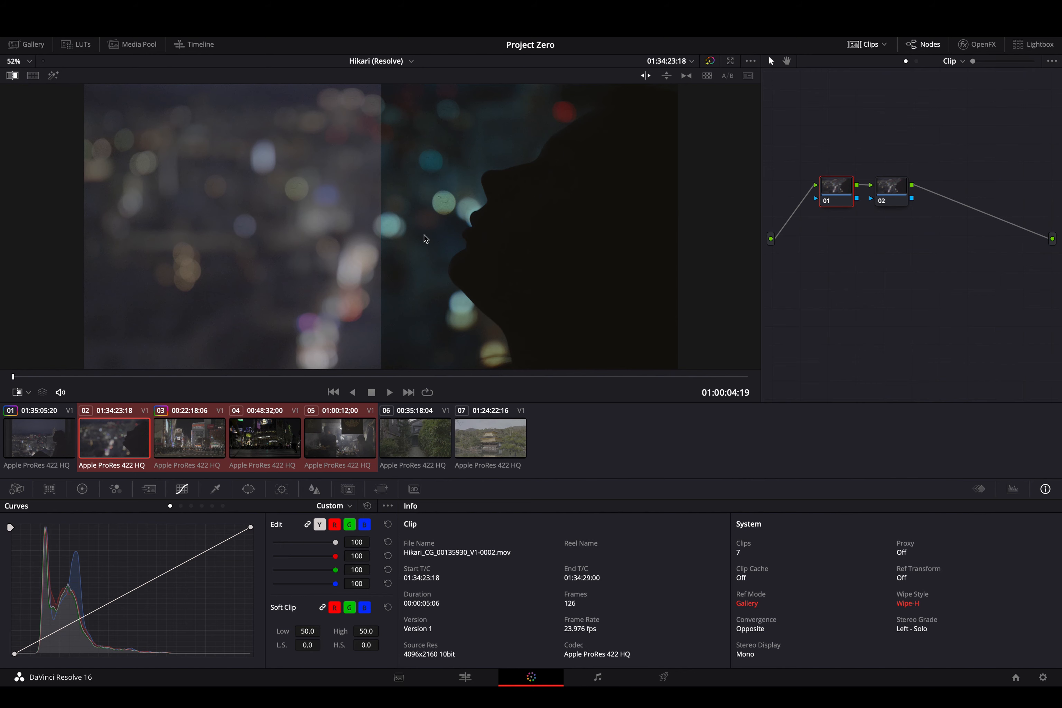
drag(382, 235, 194, 252)
click(27, 44)
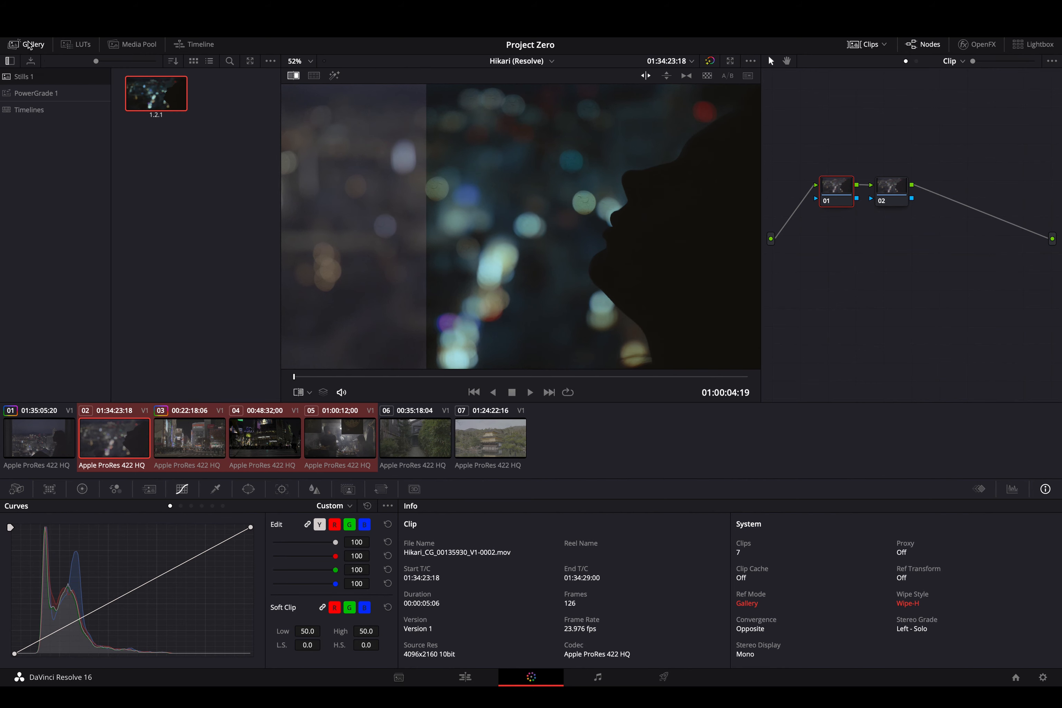
click(27, 44)
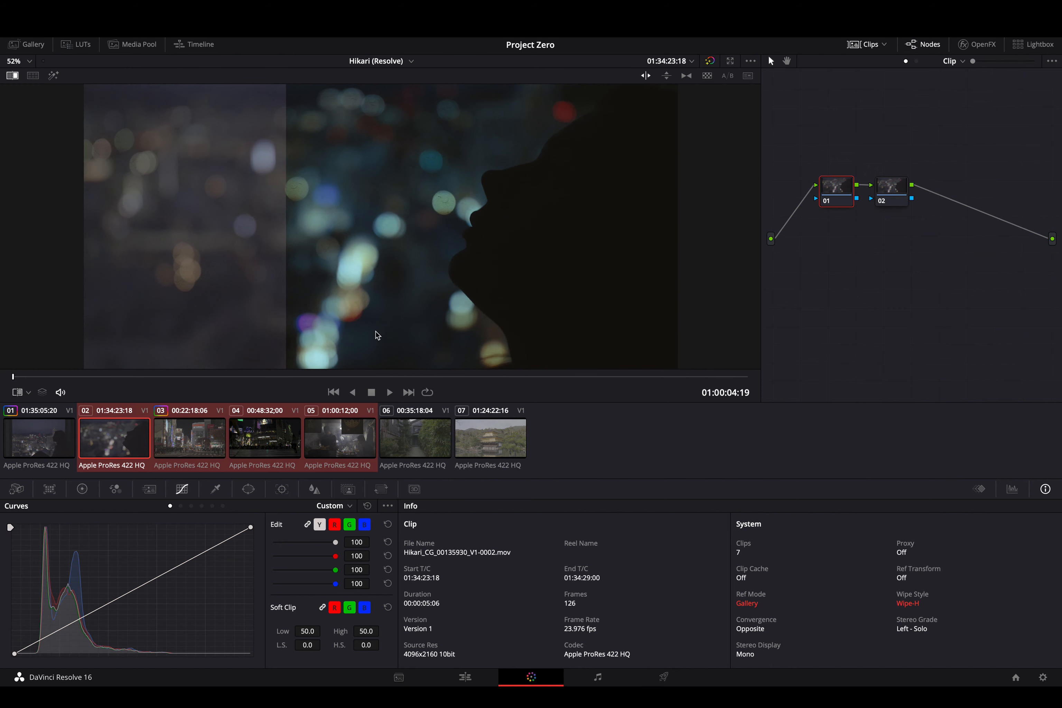
Step: Switch to clip 03 and move the wipe divider to compare its street scene with the reference still
click(357, 437)
click(142, 447)
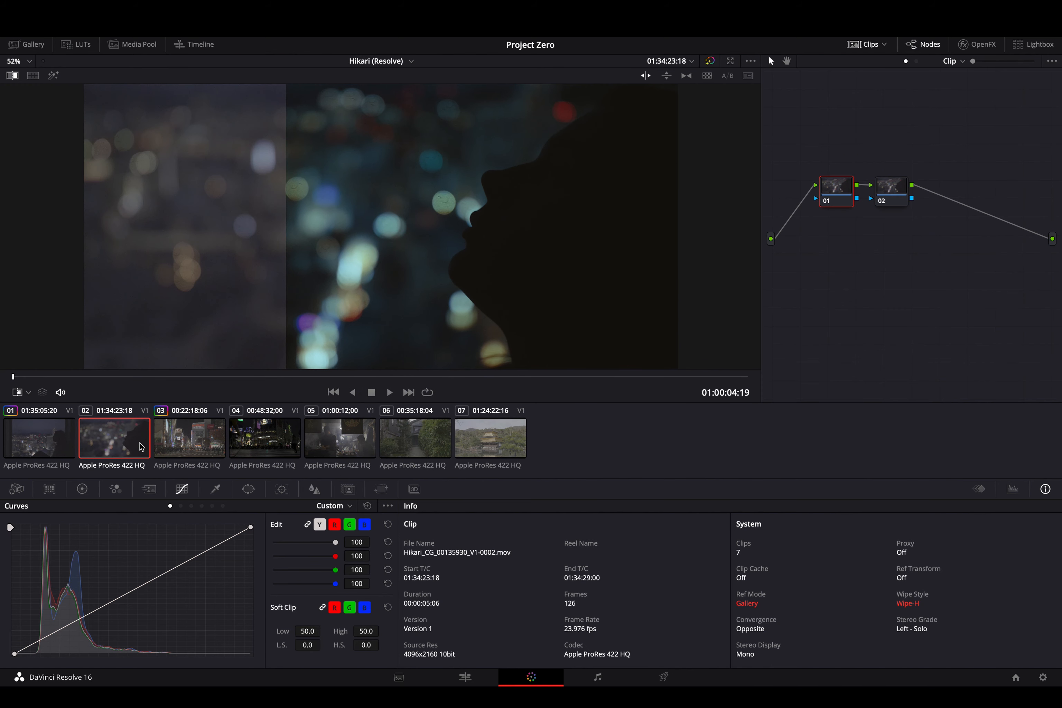
click(204, 446)
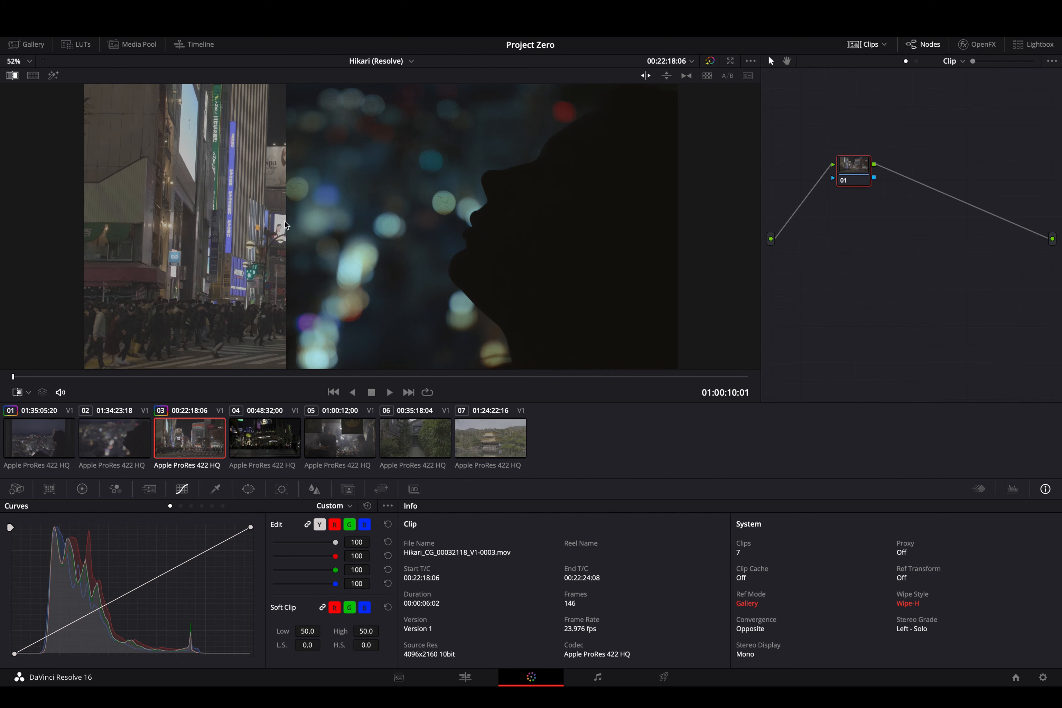
drag(286, 220, 507, 214)
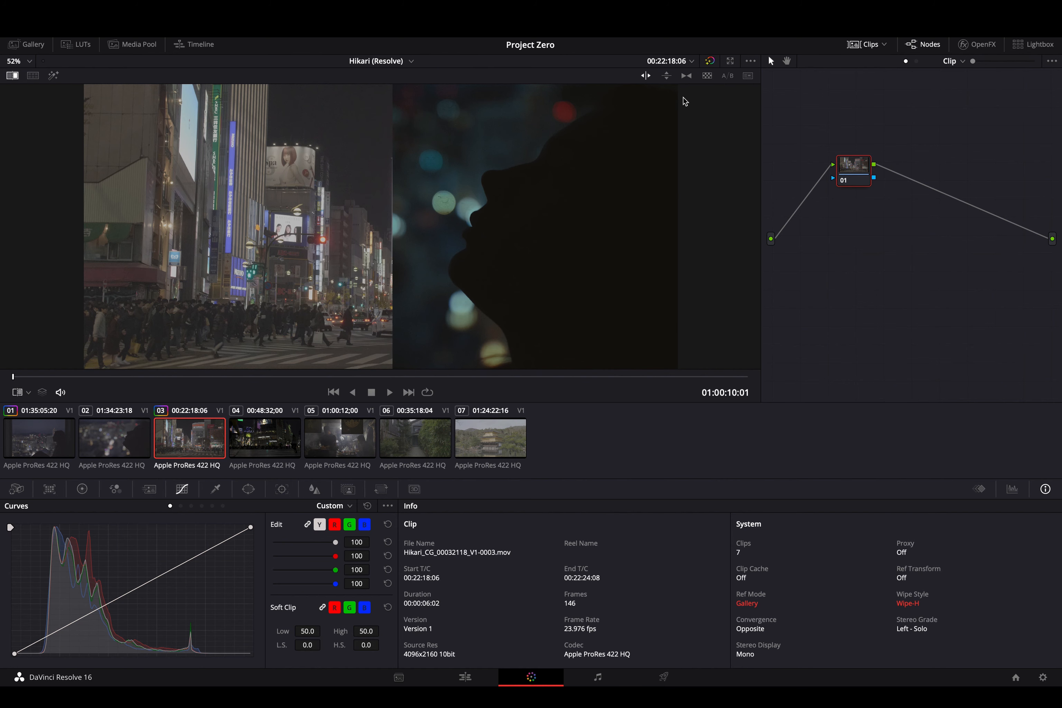
Step: Compare clip 03 with the still using the vertical, horizontal, mix, difference, alpha and box wipe styles, and return to the horizontal wipe
click(666, 77)
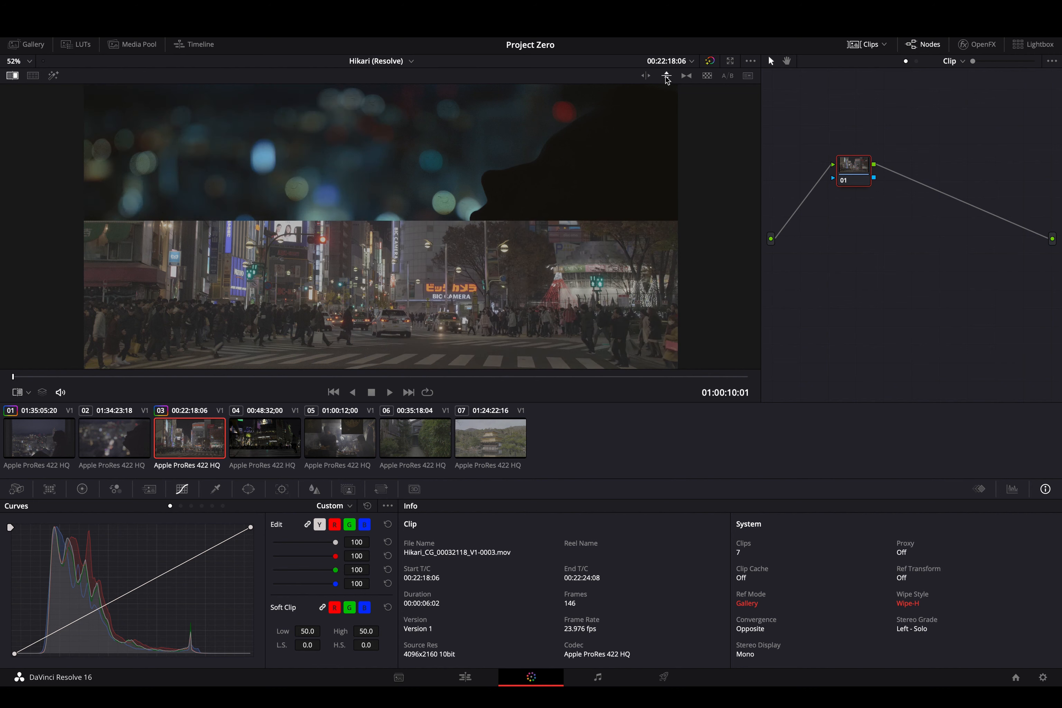
drag(486, 220, 541, 239)
click(645, 76)
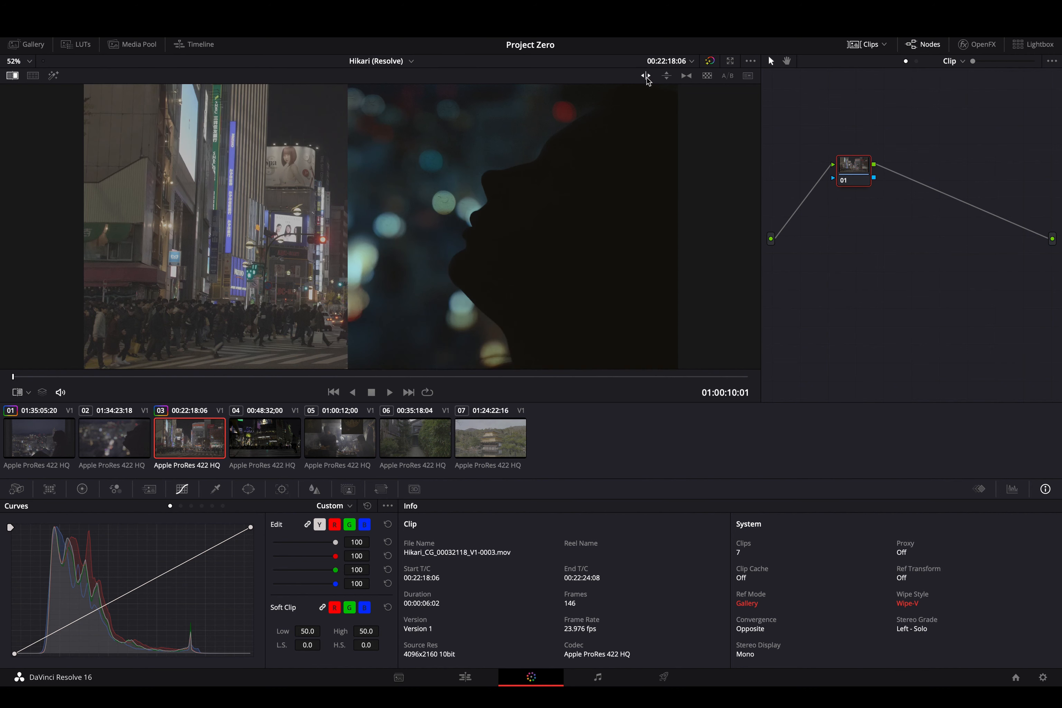
click(686, 76)
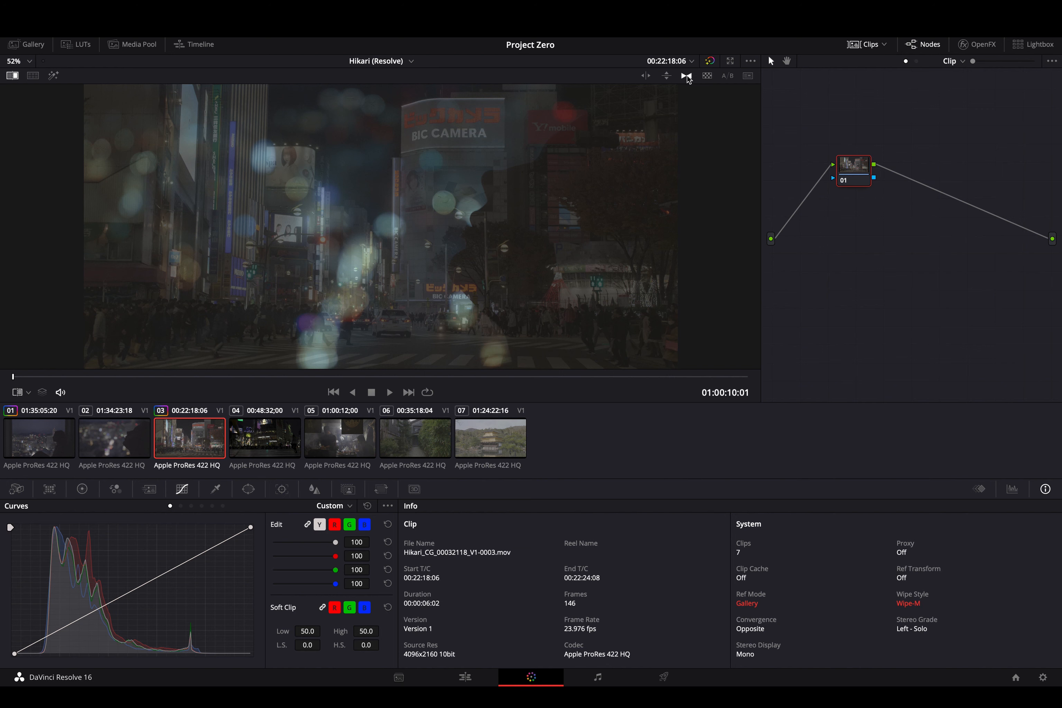
click(726, 77)
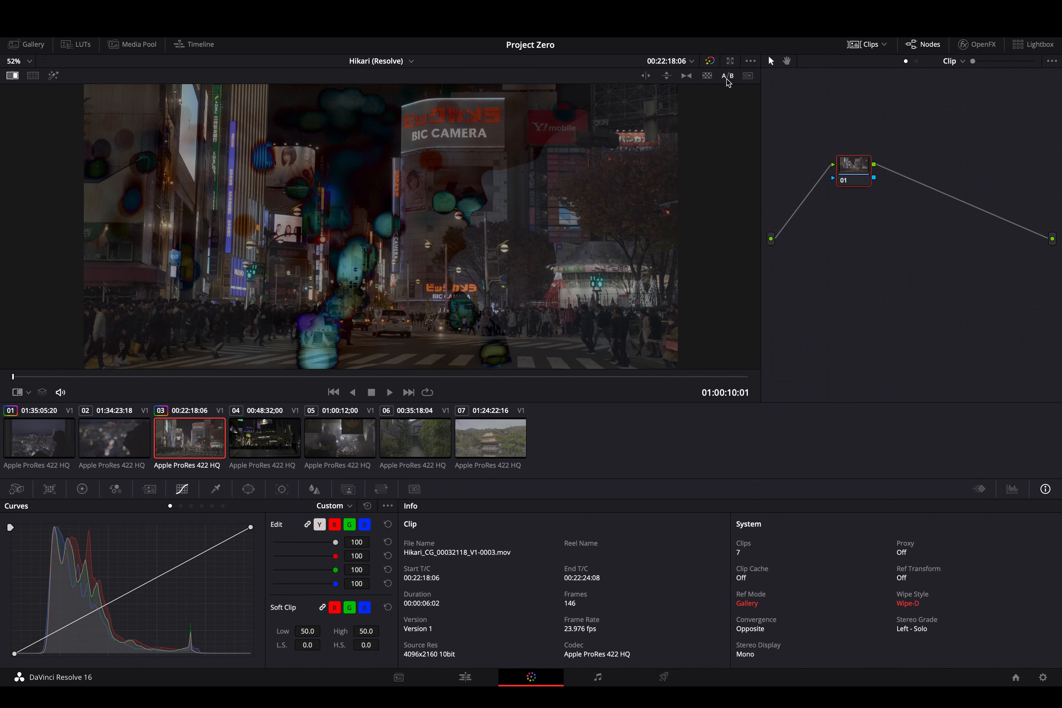
click(707, 76)
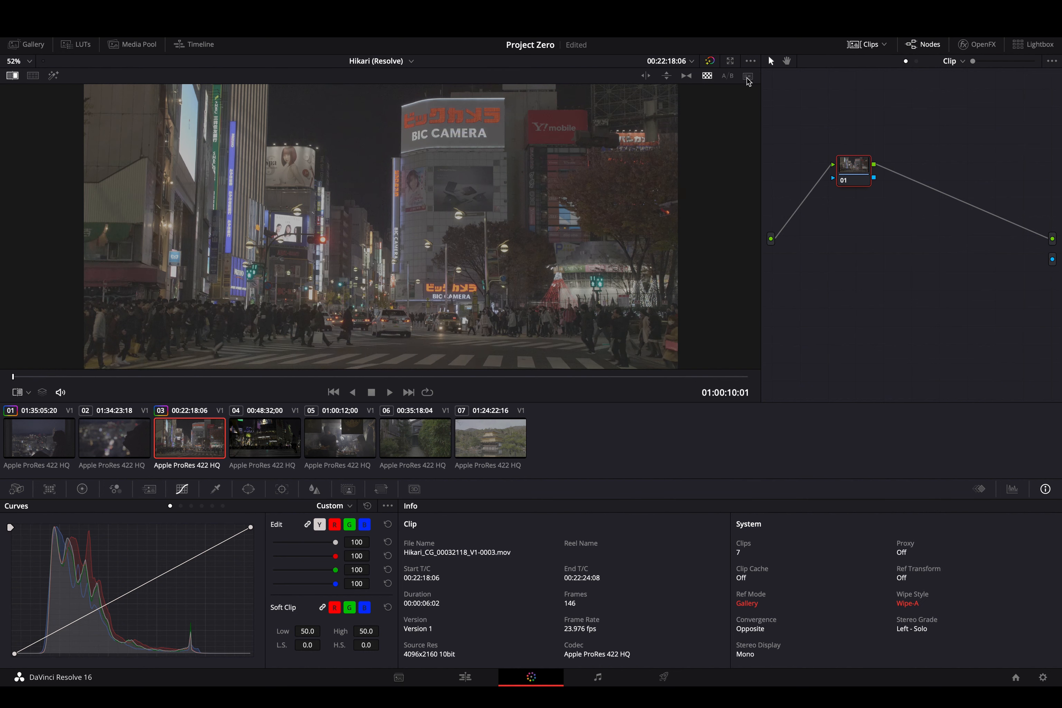
click(748, 77)
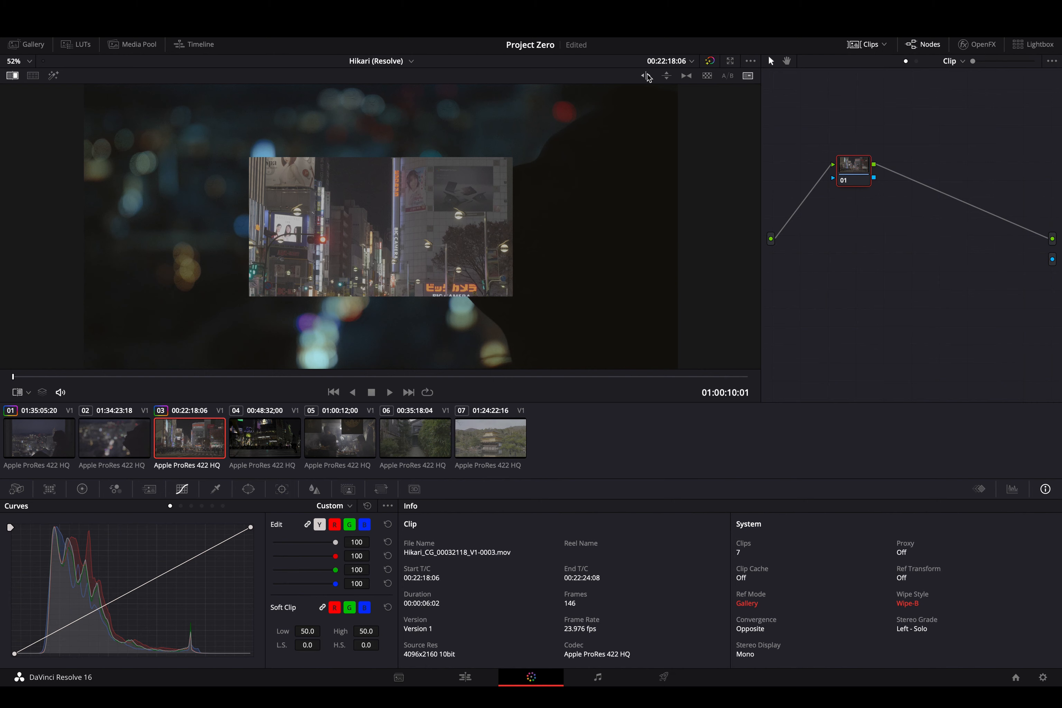
click(646, 76)
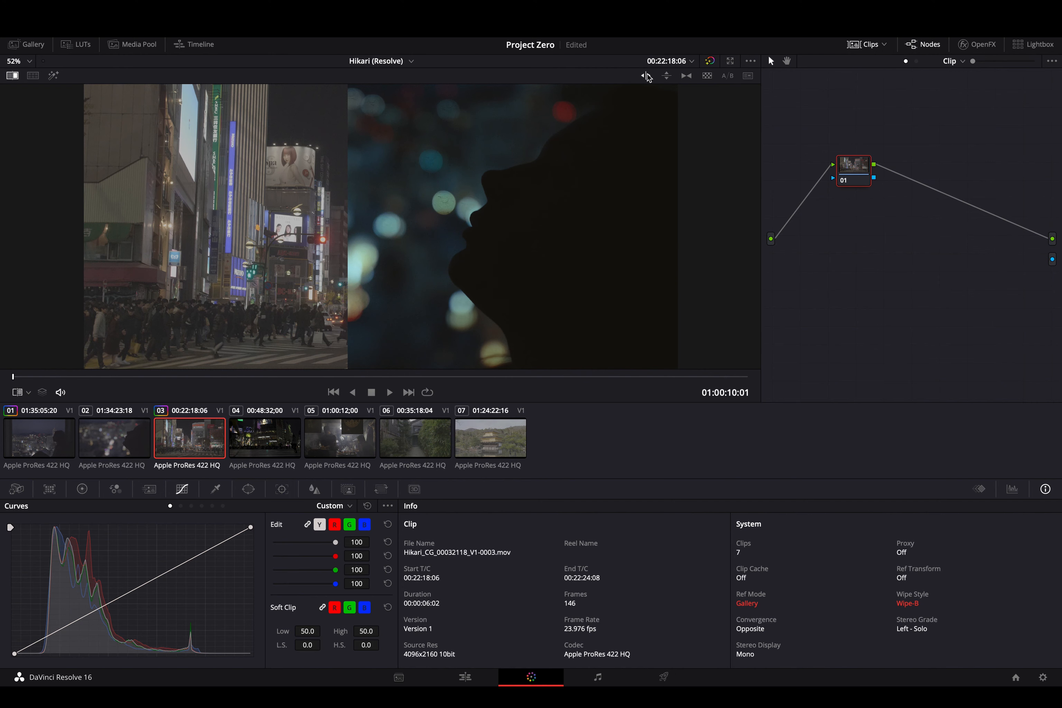
Step: Turn off the image wipe and show the Parade scopes for clip 03
click(12, 76)
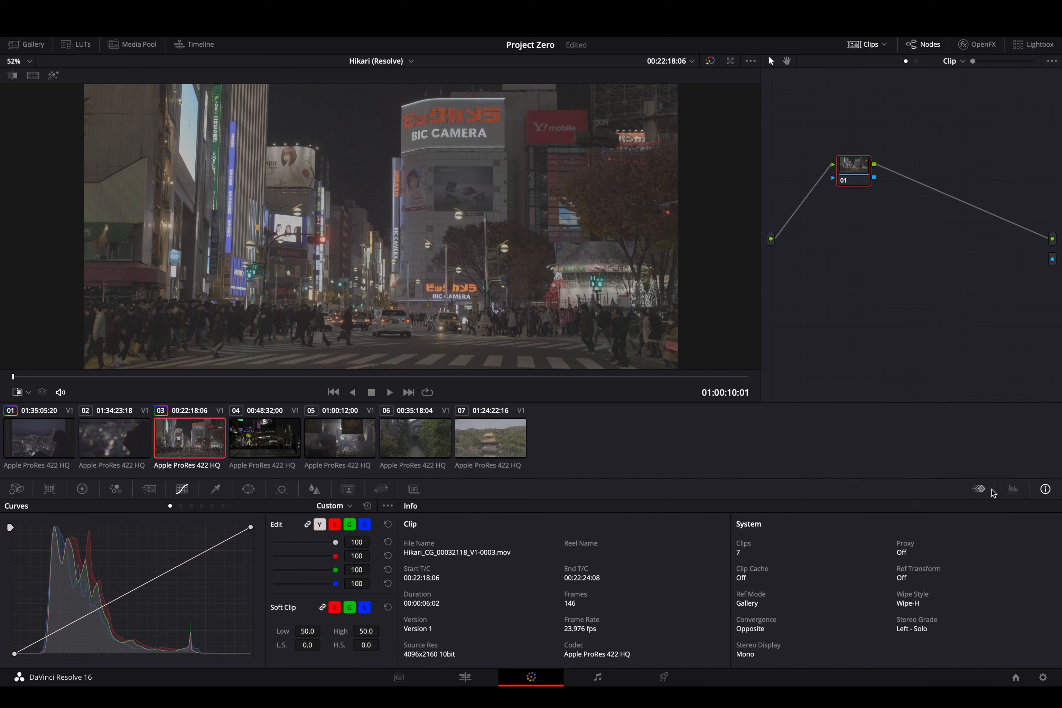
click(1012, 490)
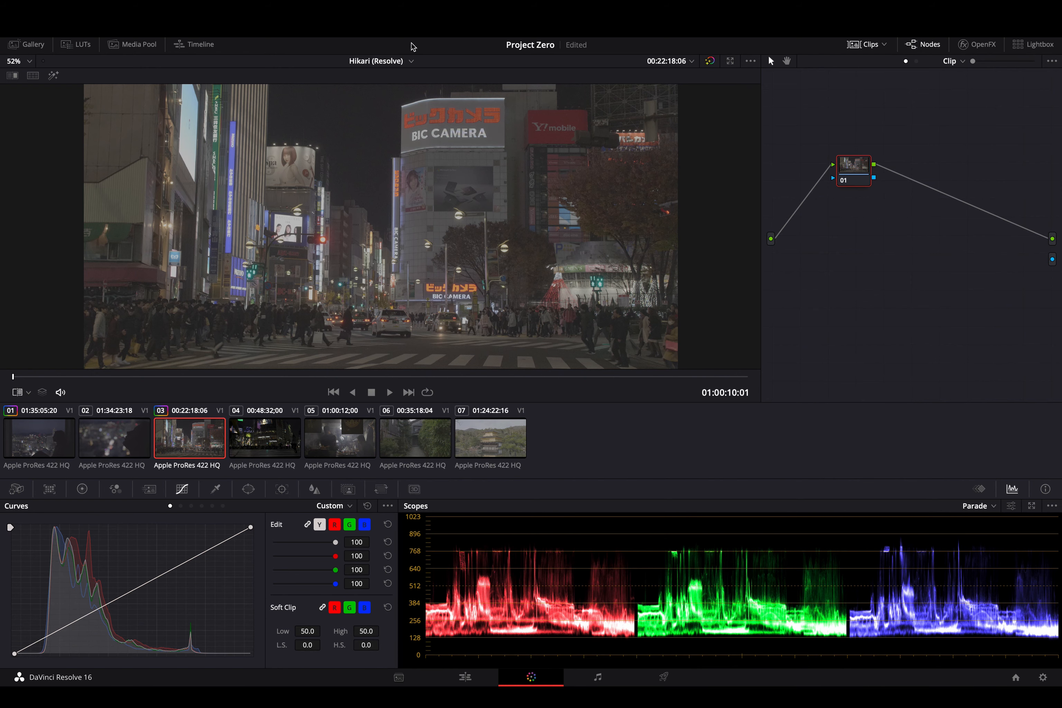
click(453, 30)
mouse_move(378, 30)
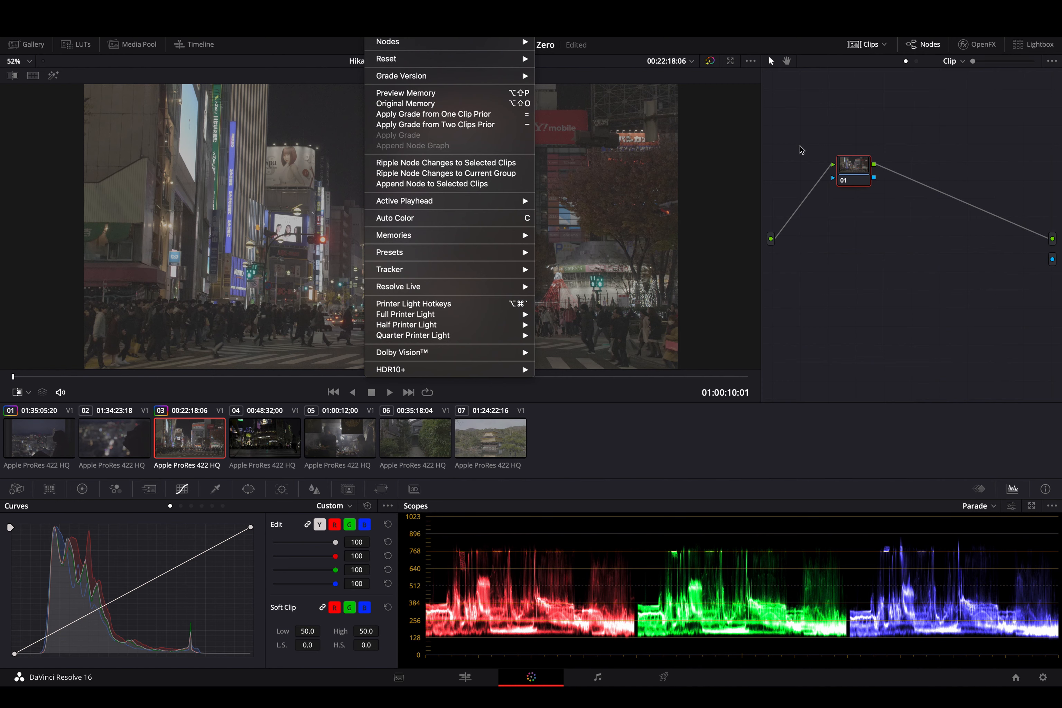
click(806, 152)
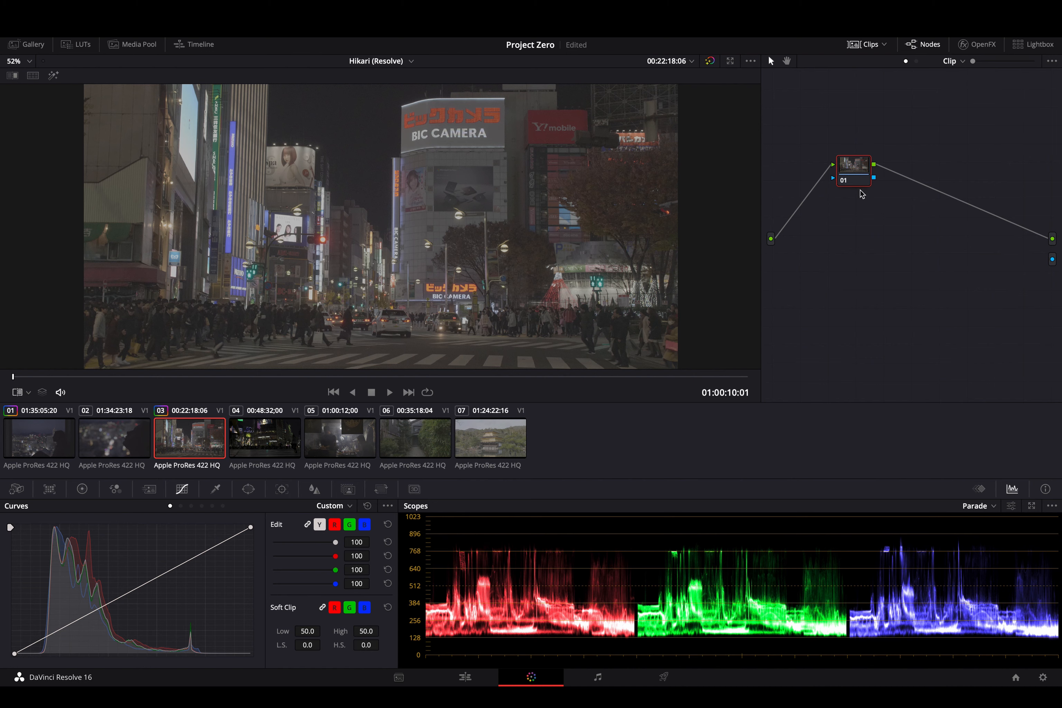
Step: Nudge clip 03's node 01 toward the source input, and switch through clip 02 to clip 01
drag(855, 174, 838, 170)
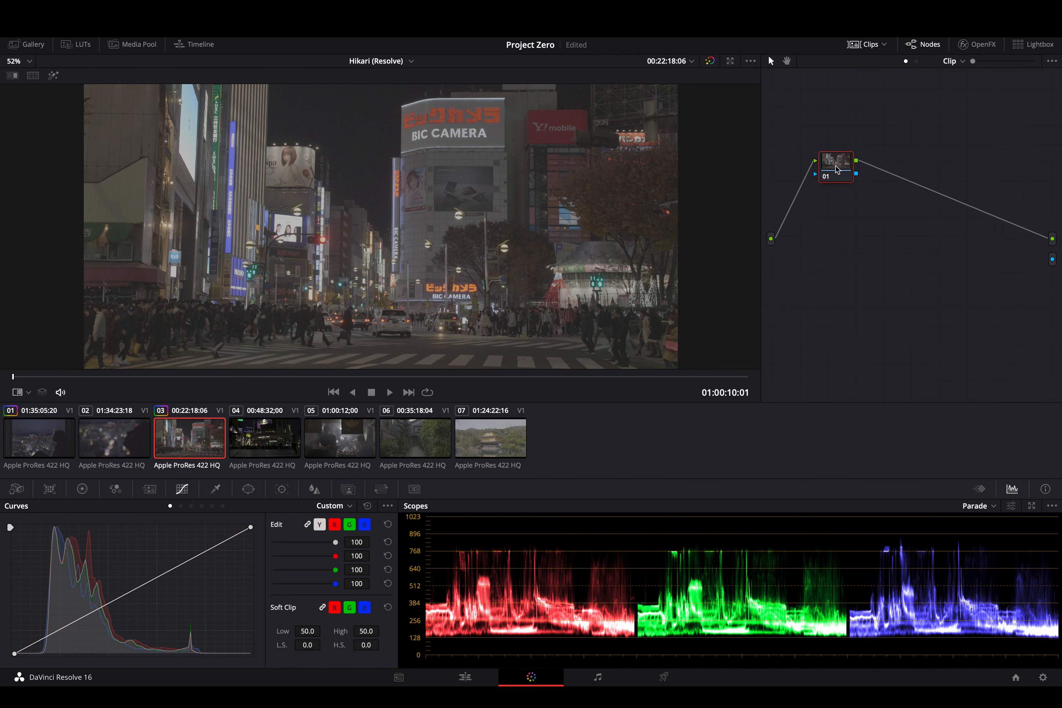
click(118, 450)
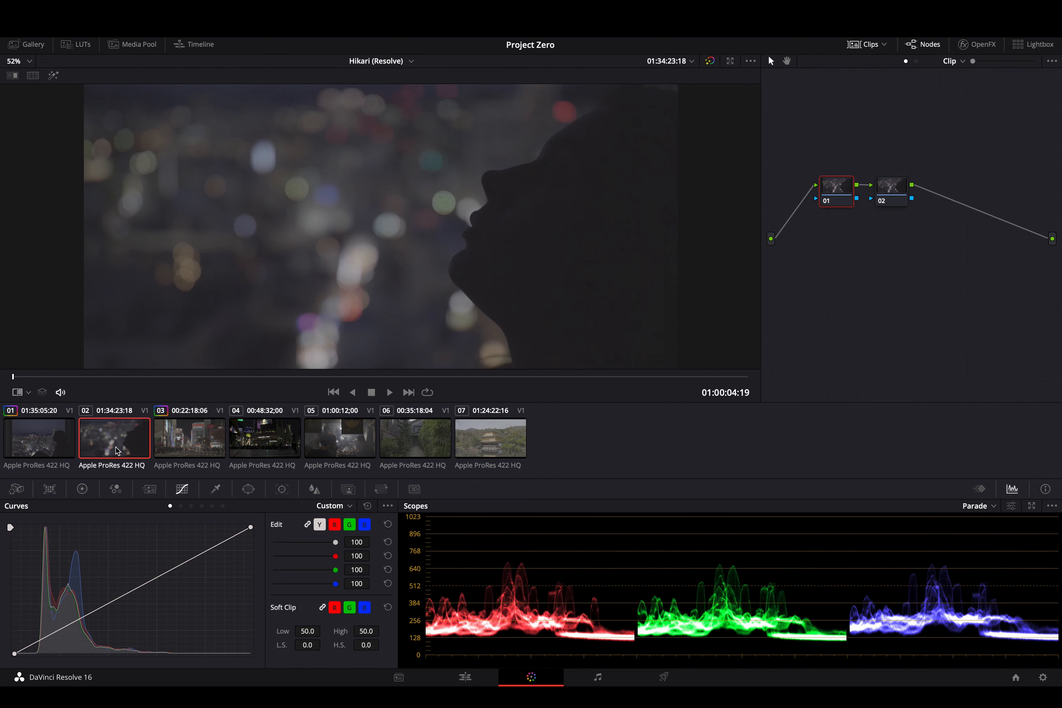
click(62, 442)
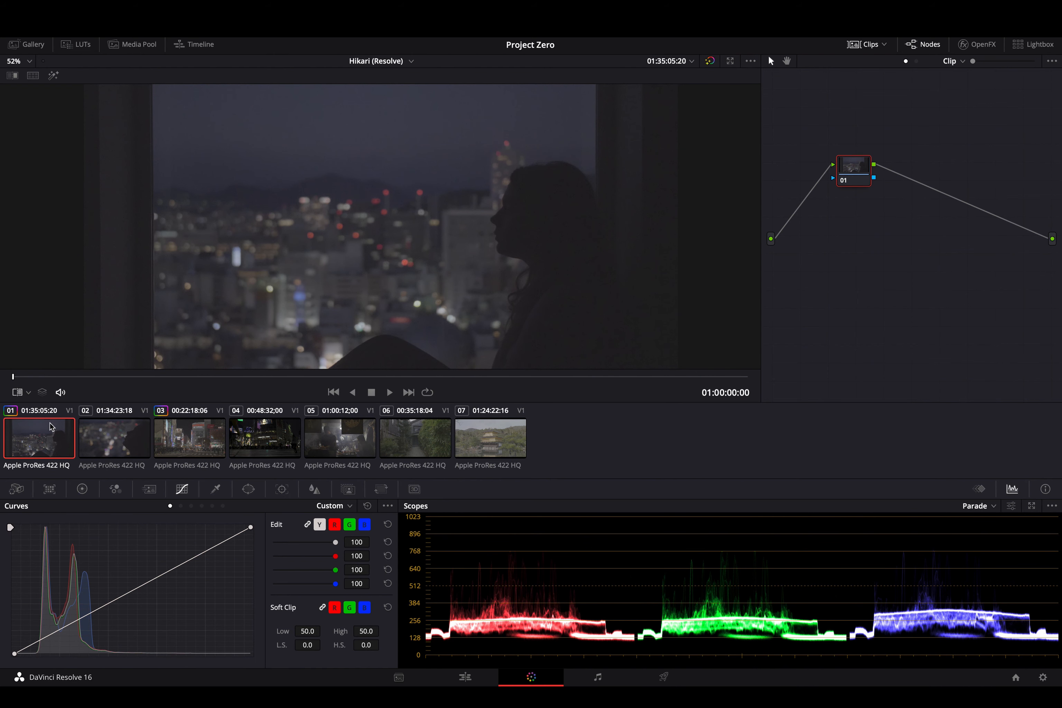
Step: Turn off the viewer's on-screen controls for clip 01, both before and after showing the Window palette
click(28, 392)
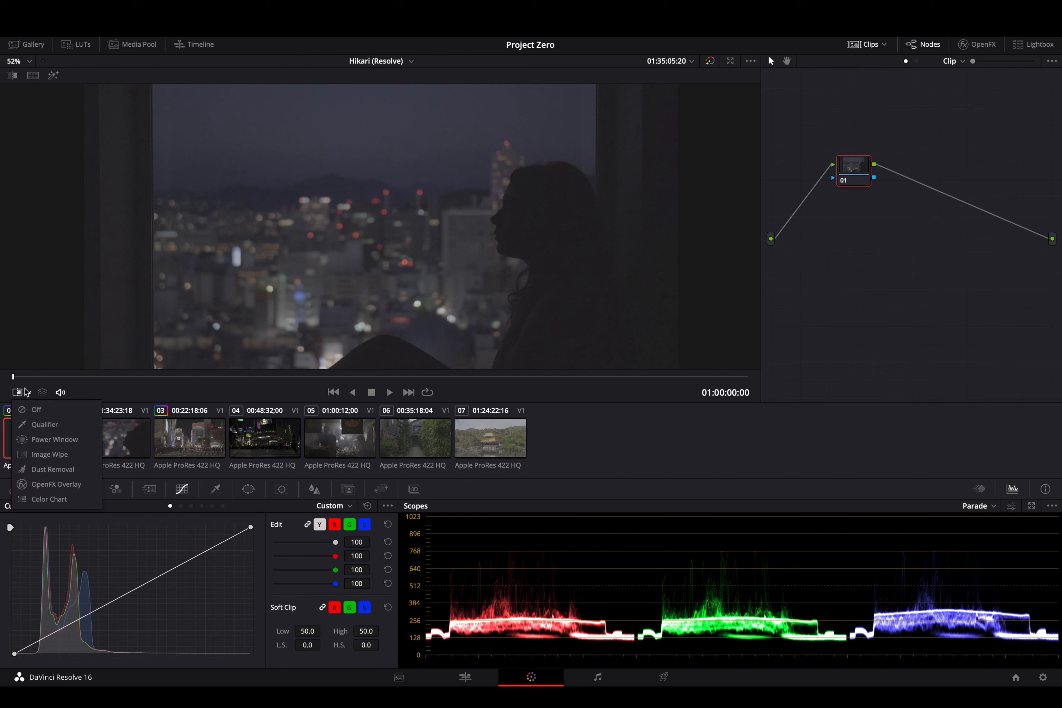
click(36, 411)
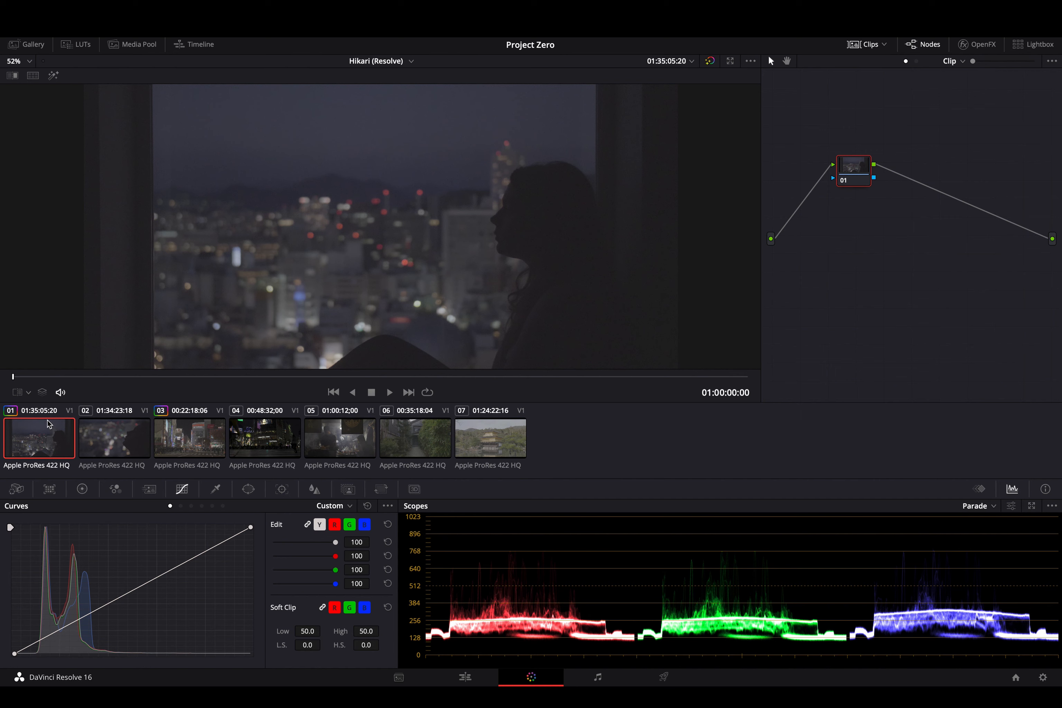
click(249, 489)
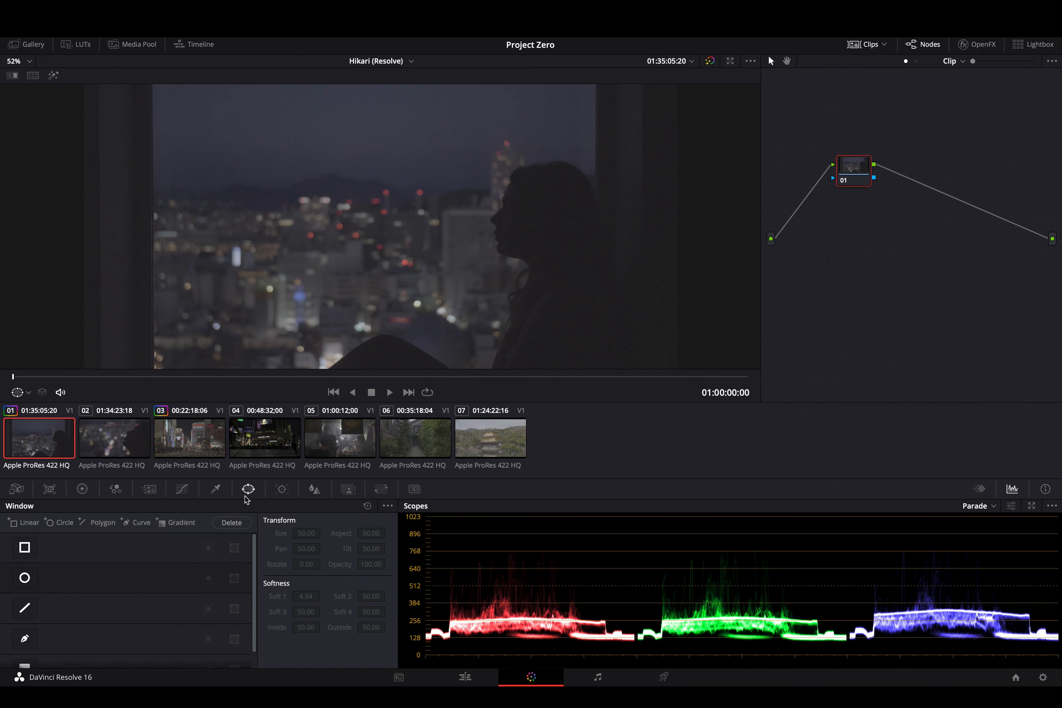
click(28, 392)
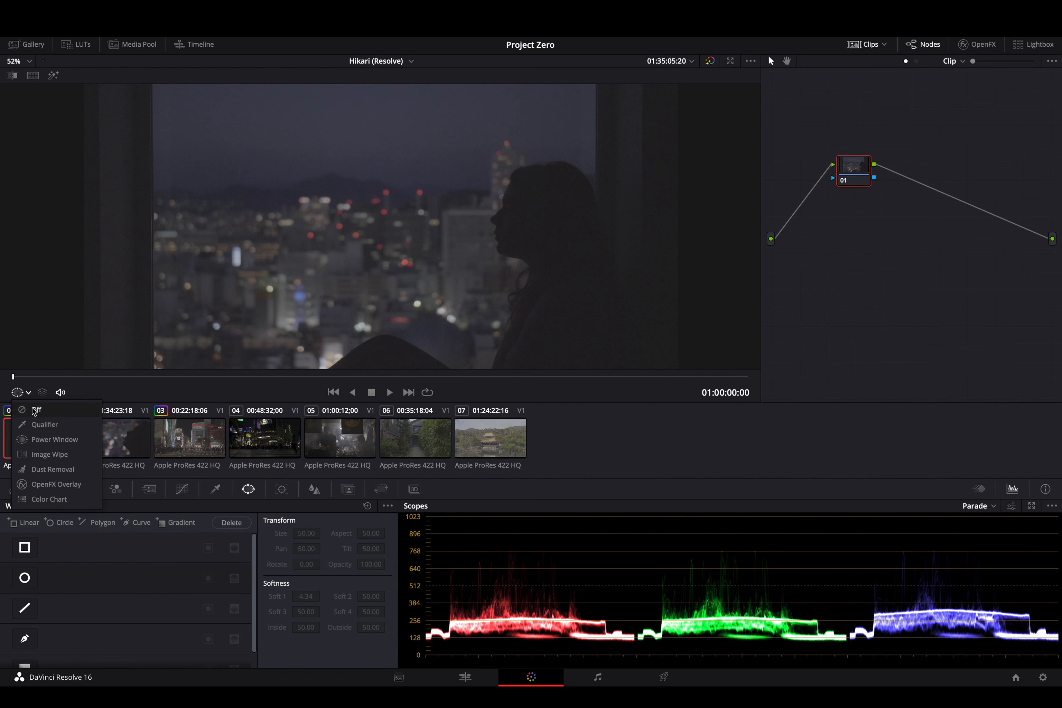
click(55, 412)
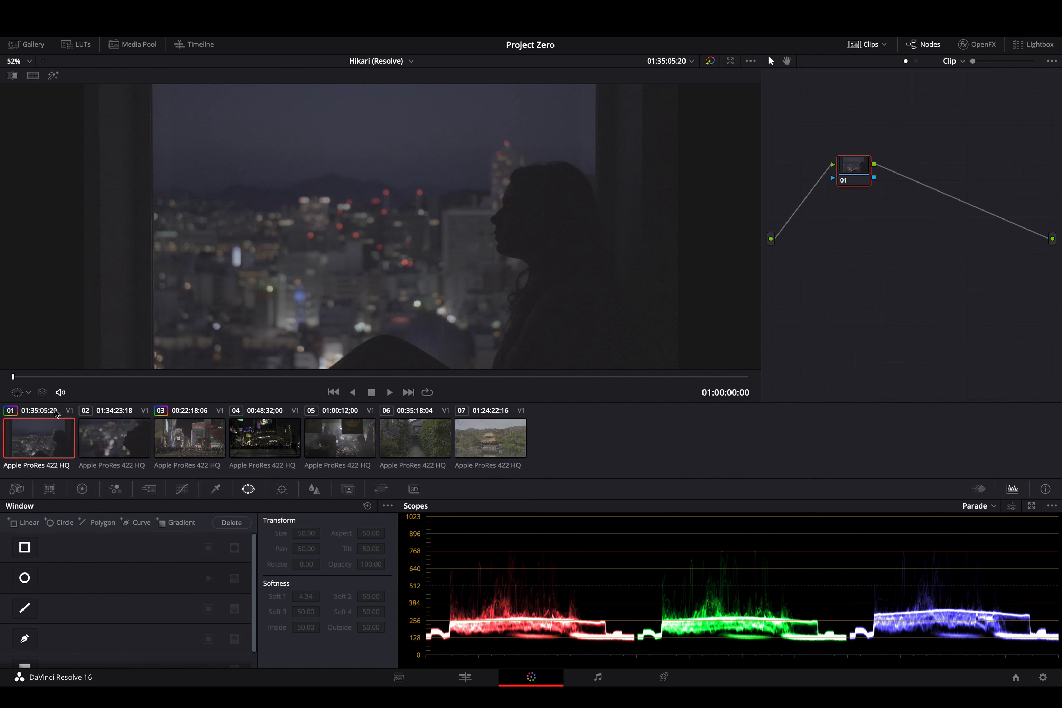
Step: Mute and unmute the viewer audio, and play clip 01 from its start
click(22, 392)
click(60, 392)
click(60, 393)
key(space)
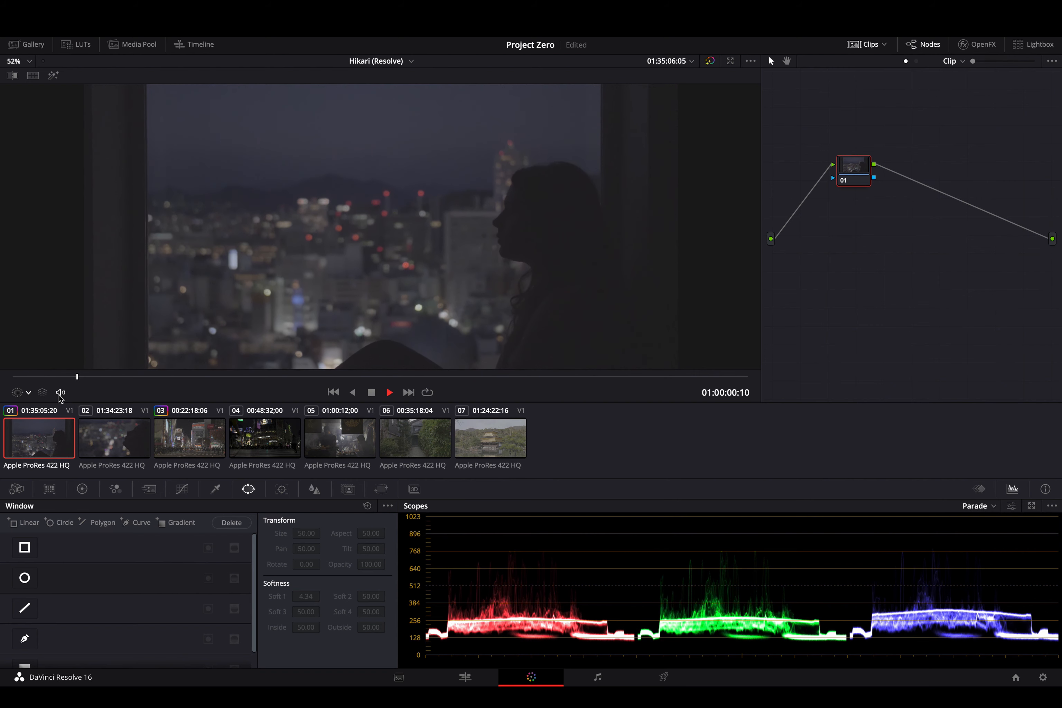